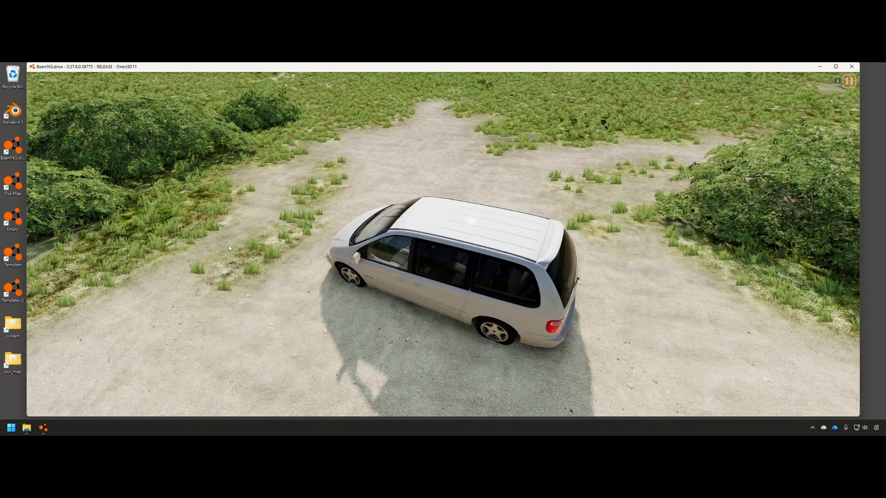
- Examine the terrain around the parked van and from the air, rising until the whole island is in view
{"action": "right_click_drag", "start_coordinate": [422, 175], "coordinate": [444, 240]}
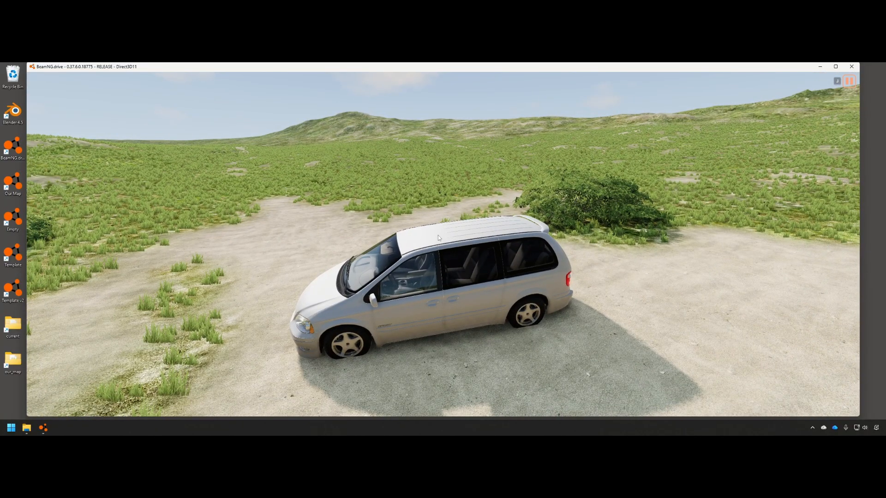
{"action": "mouse_move", "coordinate": [438, 236]}
{"action": "right_mouse_down"}
{"action": "mouse_move", "coordinate": [415, 241]}
{"action": "mouse_move", "coordinate": [428, 238]}
{"action": "right_mouse_up"}
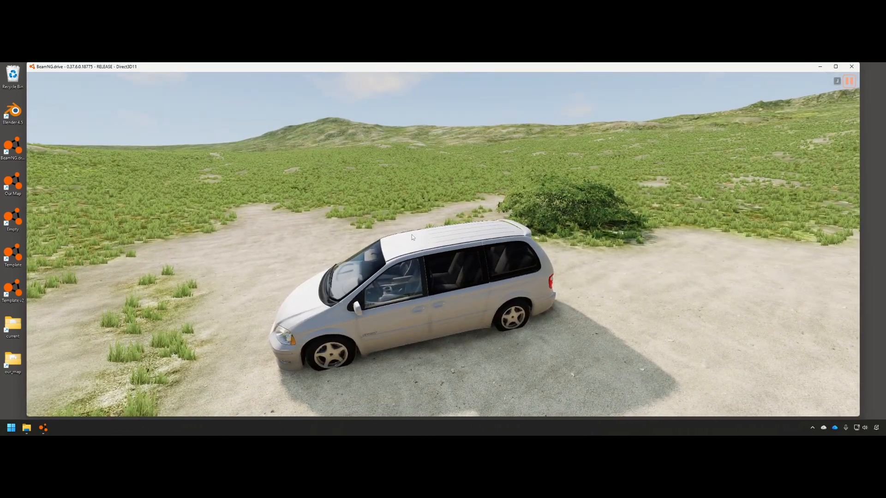
{"action": "right_click_drag", "start_coordinate": [411, 234], "coordinate": [383, 332]}
{"action": "key", "text": "w"}
{"action": "key", "text": "s"}
{"action": "key", "text": "s"}
{"action": "key", "text": "w"}
{"action": "key", "text": "a"}
{"action": "key", "text": "a"}
{"action": "key", "text": "s"}
{"action": "key", "text": "s"}
{"action": "key", "text": "s"}
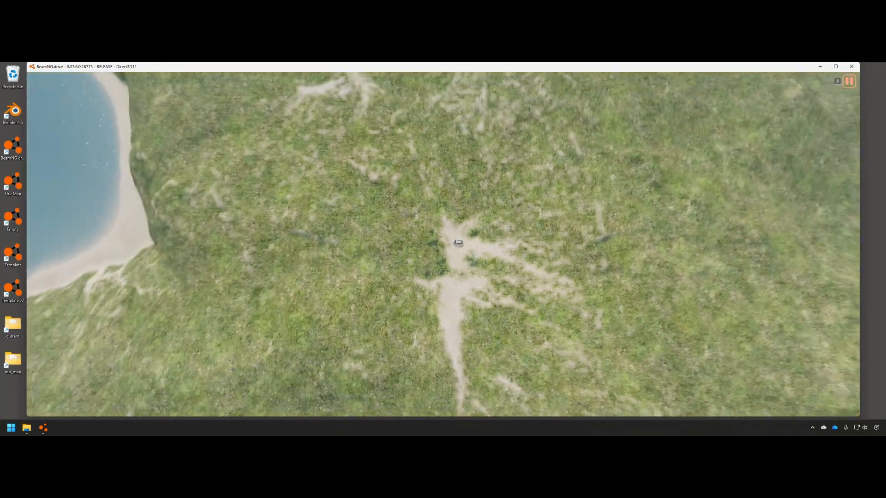
{"action": "key", "text": "s"}
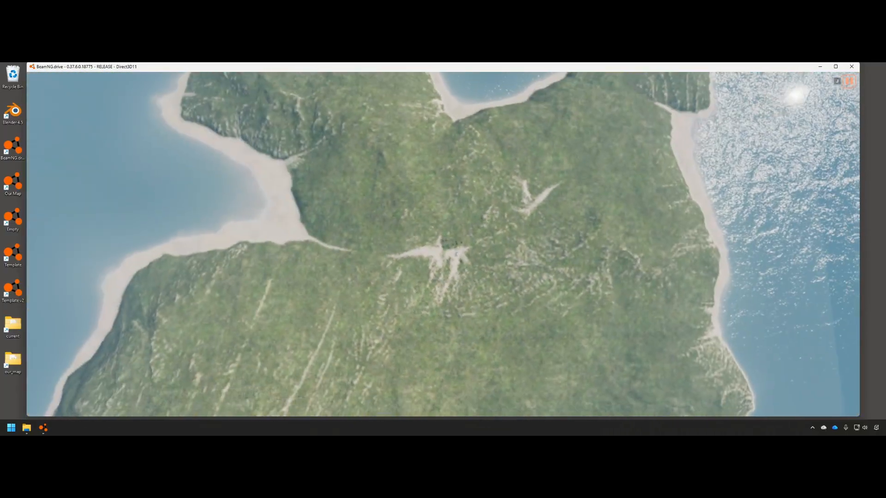
{"action": "key", "text": "s"}
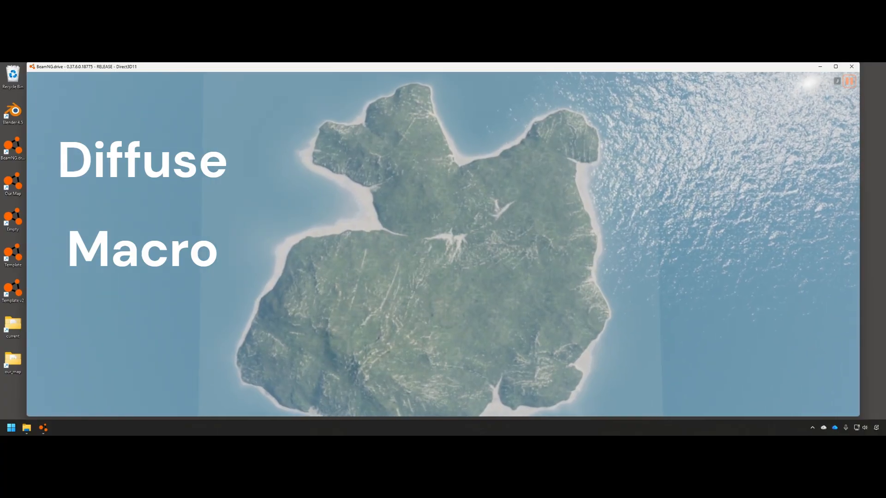
- Compare the terrain texture around the island's central sandy clearing from medium and high altitude
{"action": "key", "text": "w"}
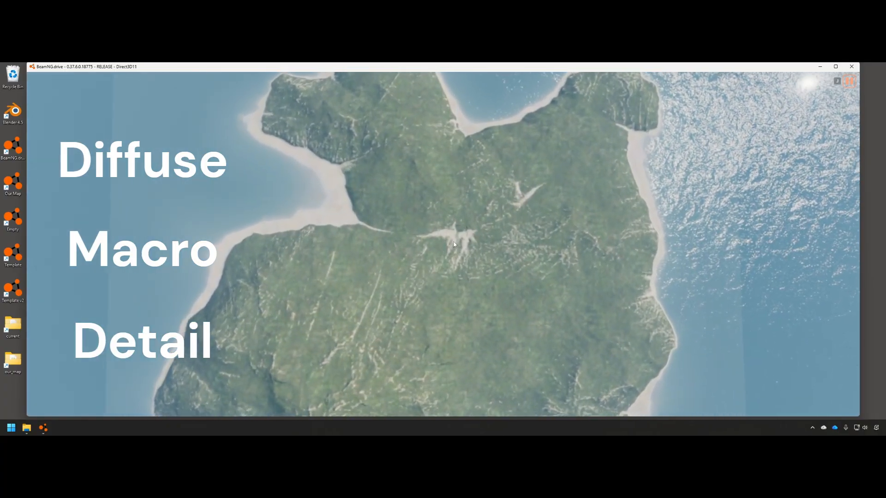
{"action": "key", "text": "w"}
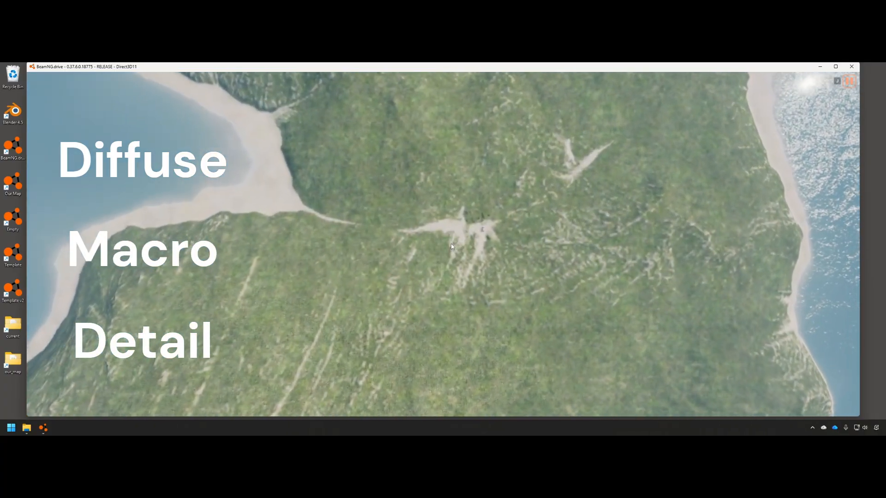
{"action": "key", "text": "s"}
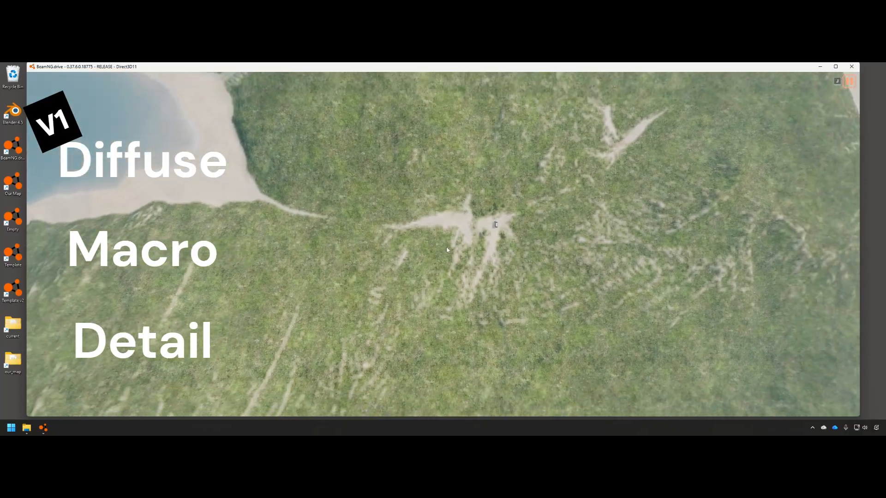
{"action": "key", "text": "s"}
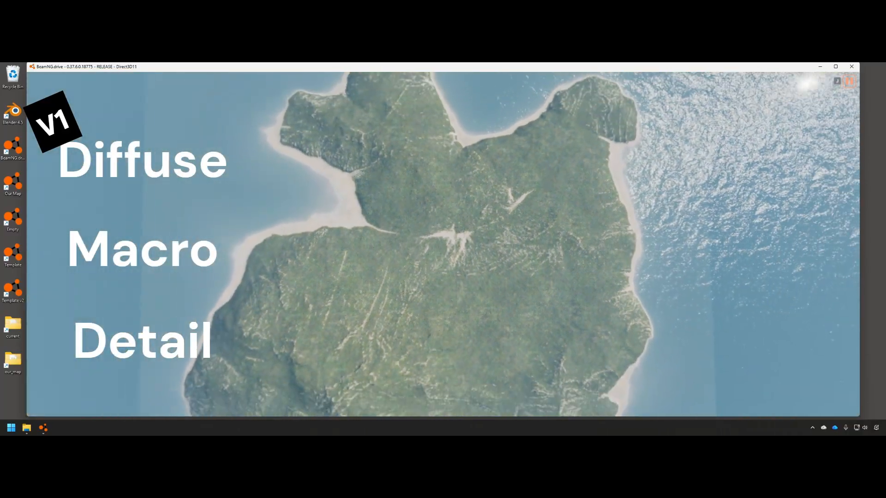
{"action": "key", "text": "w"}
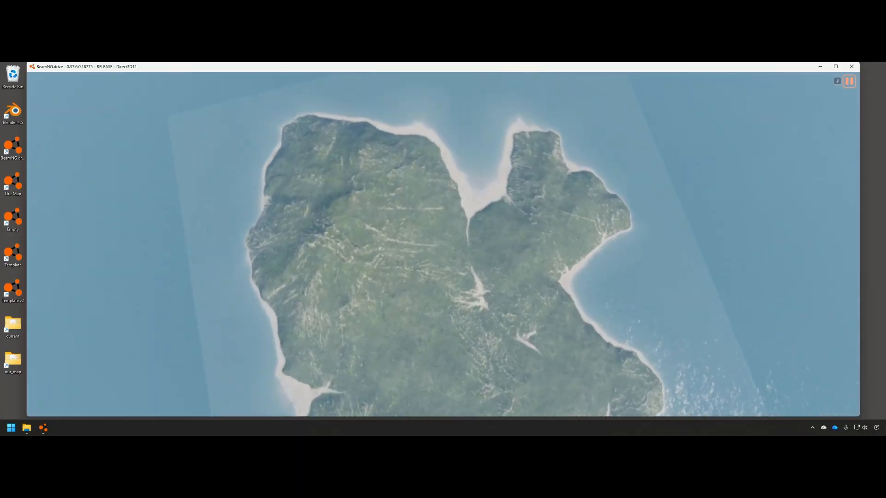
- Descend to the van's clearing and examine the grass and dirt textures around it from low altitude and toward the hills
{"action": "key", "text": "w"}
{"action": "right_click_drag", "start_coordinate": [444, 253], "coordinate": [470, 325]}
{"action": "key", "text": "w"}
{"action": "key", "text": "a"}
{"action": "key", "text": "w"}
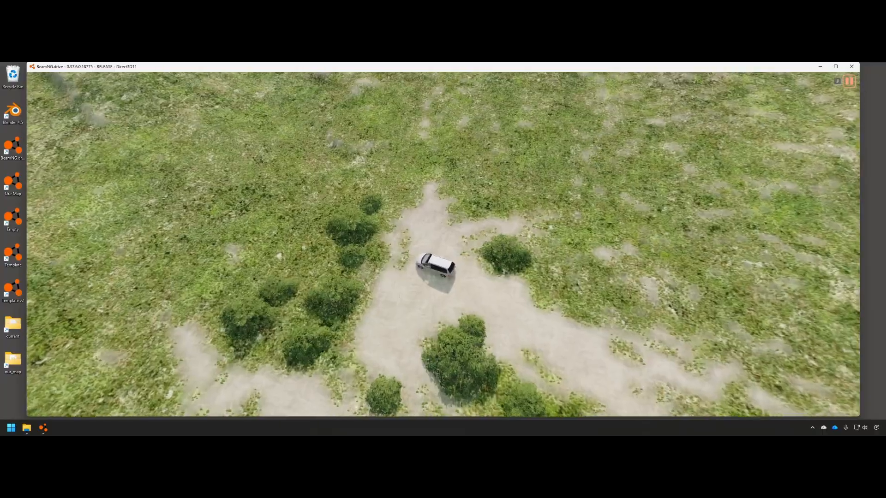
{"action": "key", "text": "s"}
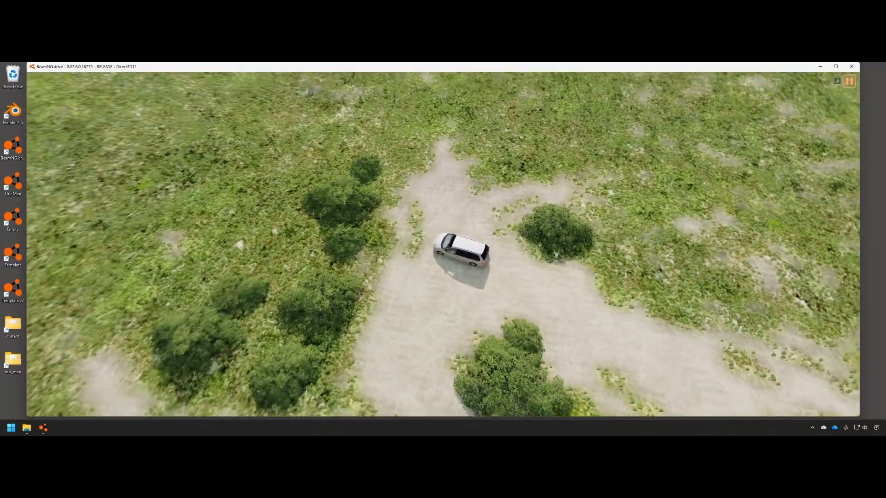
{"action": "key", "text": "w"}
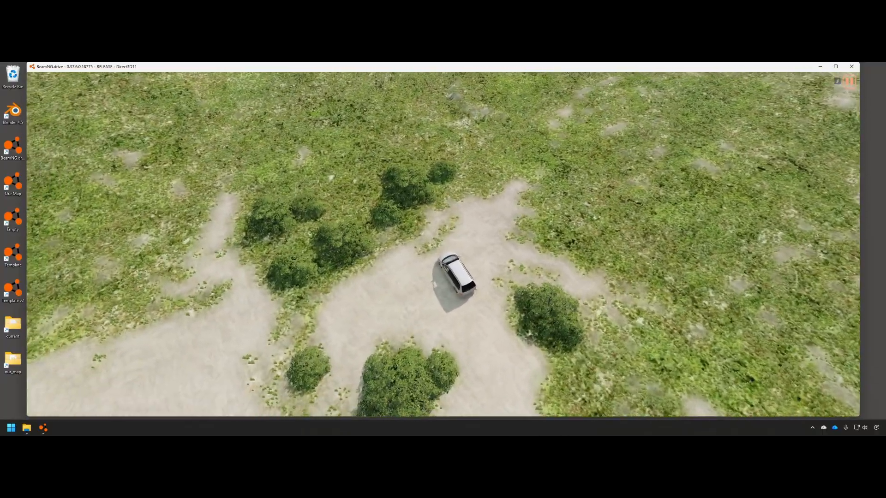
{"action": "key", "text": "s"}
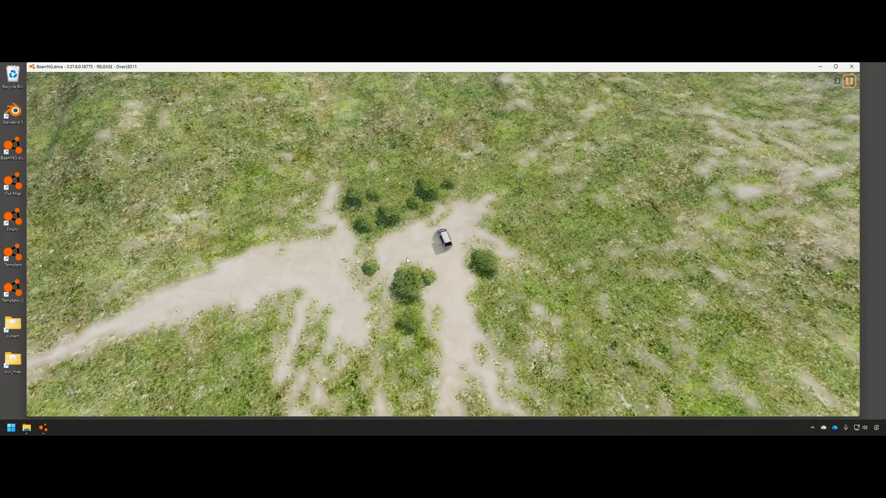
{"action": "right_click_drag", "start_coordinate": [528, 272], "coordinate": [477, 266]}
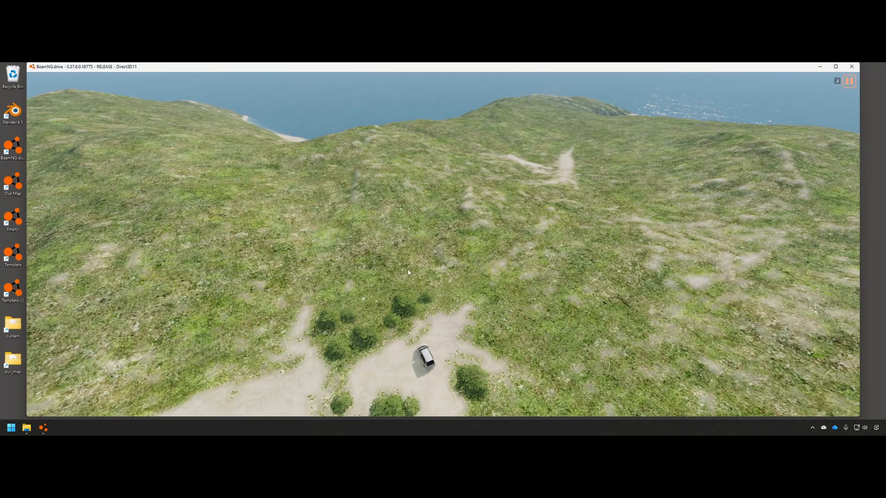
{"action": "right_click_drag", "start_coordinate": [429, 280], "coordinate": [436, 282]}
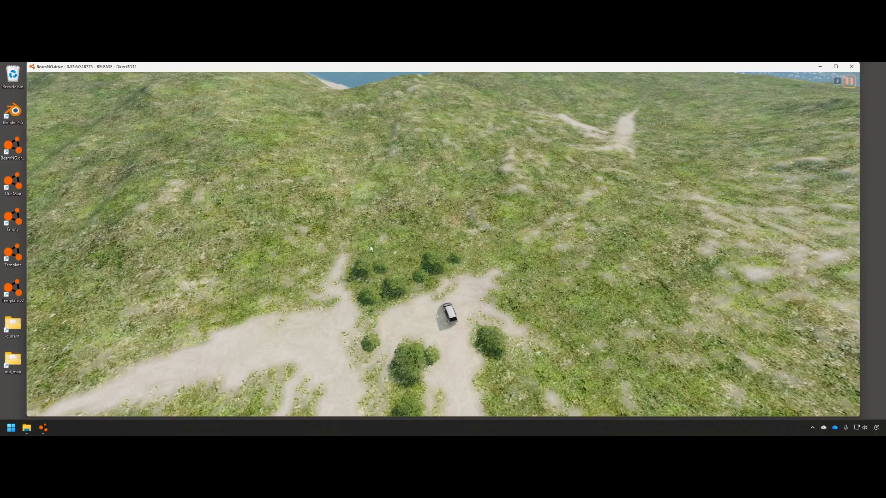
- Pull back from the clearing to examine the overall terrain colours and coastline of the whole island
{"action": "key", "text": "s"}
{"action": "right_click_drag", "start_coordinate": [370, 245], "coordinate": [373, 224]}
{"action": "key", "text": "s"}
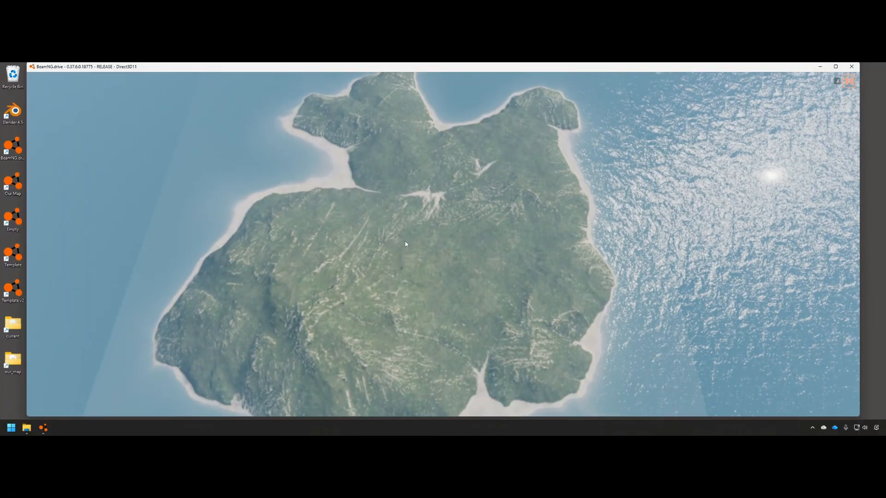
{"action": "mouse_move", "coordinate": [405, 241]}
{"action": "right_mouse_down"}
{"action": "mouse_move", "coordinate": [405, 203]}
{"action": "mouse_move", "coordinate": [475, 208]}
{"action": "mouse_move", "coordinate": [405, 199]}
{"action": "mouse_move", "coordinate": [405, 249]}
{"action": "mouse_move", "coordinate": [400, 240]}
{"action": "mouse_move", "coordinate": [475, 238]}
{"action": "mouse_move", "coordinate": [405, 231]}
{"action": "right_mouse_up"}
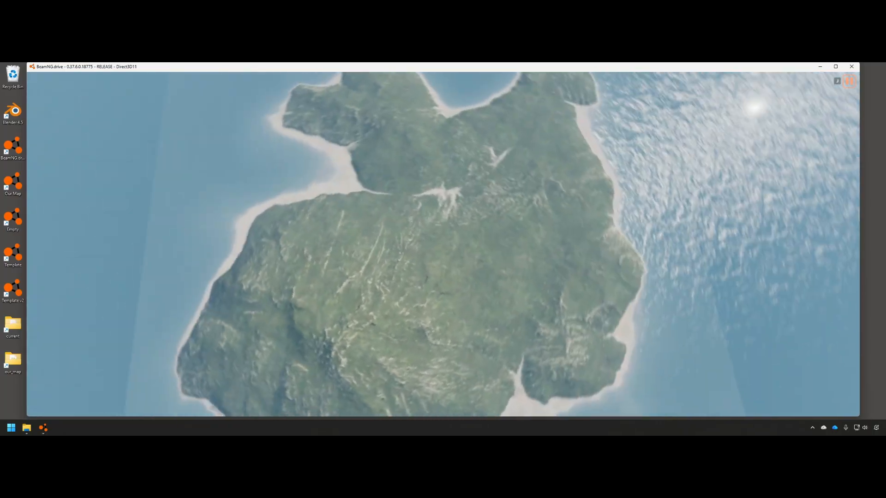
{"action": "key", "text": "w"}
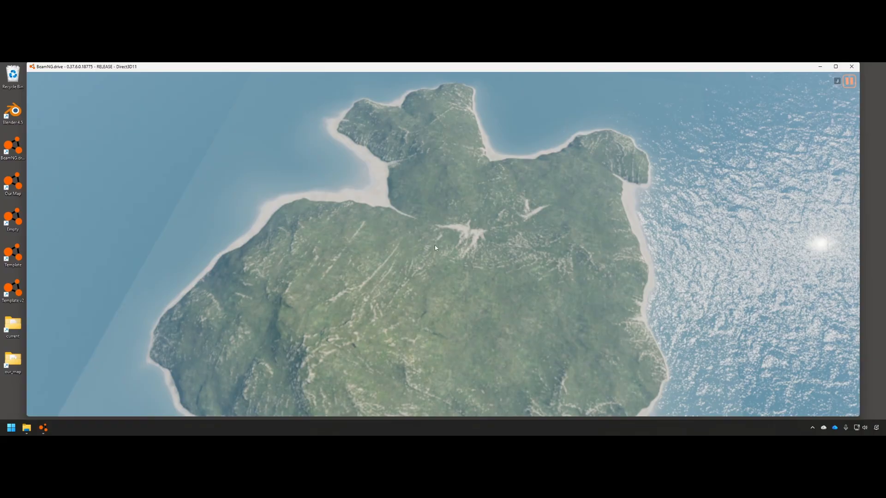
{"action": "right_click_drag", "start_coordinate": [482, 236], "coordinate": [482, 225]}
{"action": "key", "text": "w"}
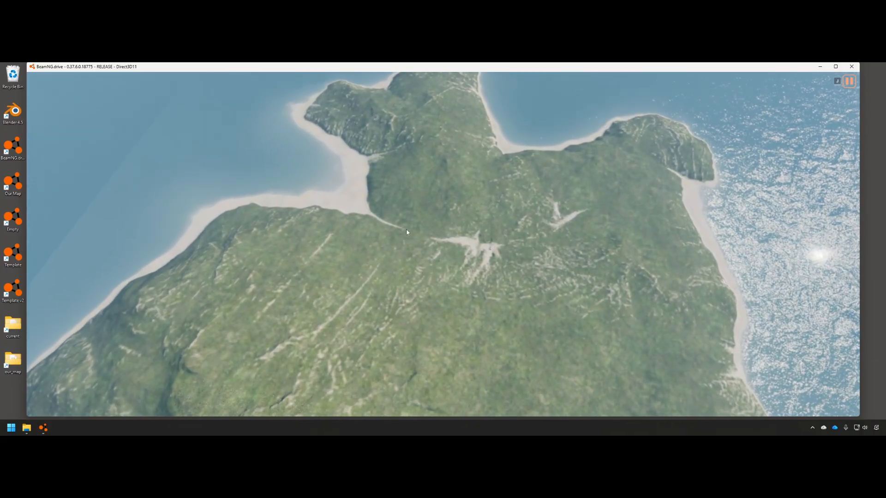
- Examine how the grassy slopes south of the clearing look as the viewing distance changes
{"action": "right_click_drag", "start_coordinate": [408, 226], "coordinate": [408, 253]}
{"action": "key", "text": "s"}
{"action": "key", "text": "w"}
{"action": "key", "text": "w"}
{"action": "right_click_drag", "start_coordinate": [480, 277], "coordinate": [466, 261]}
{"action": "key", "text": "s"}
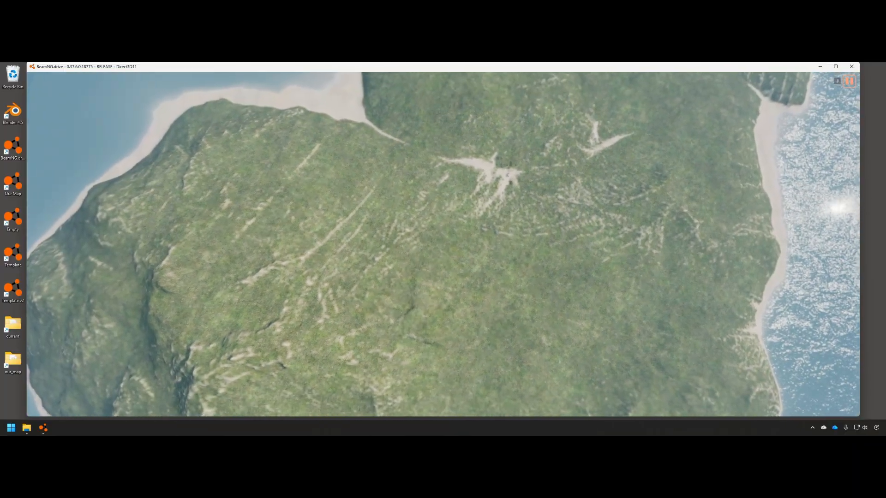
{"action": "key", "text": "w"}
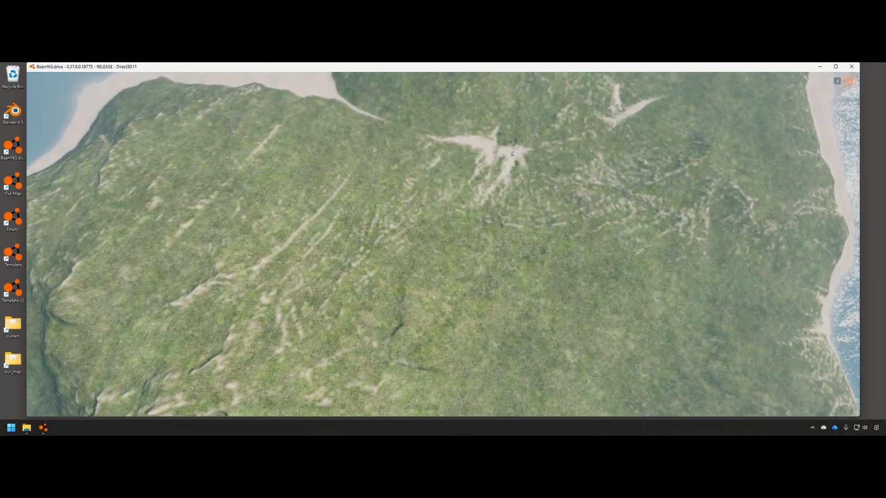
{"action": "key", "text": "w"}
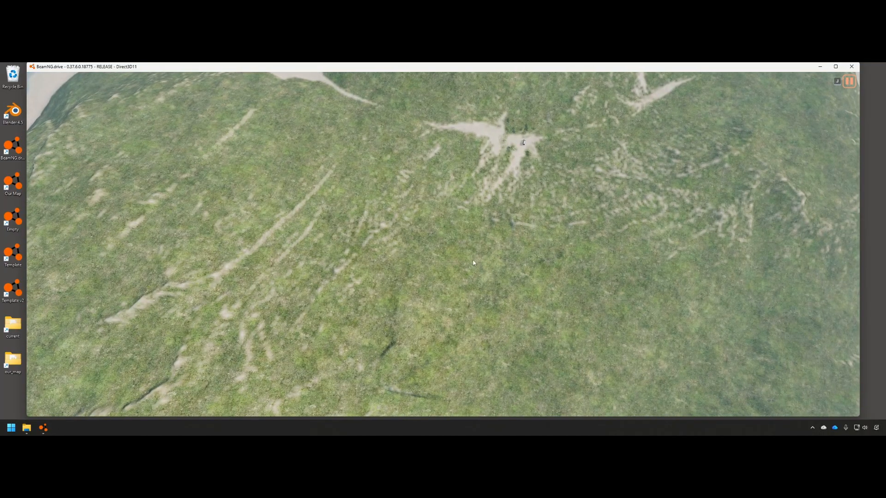
{"action": "key", "text": "s"}
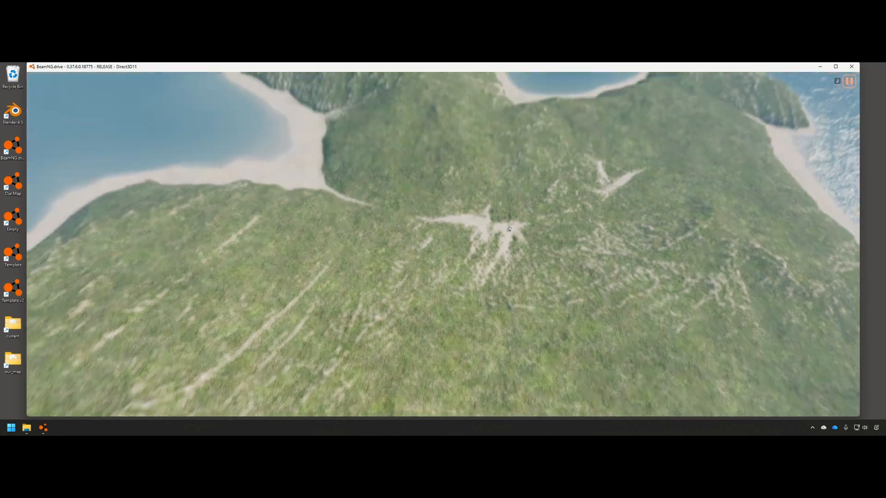
{"action": "key", "text": "w"}
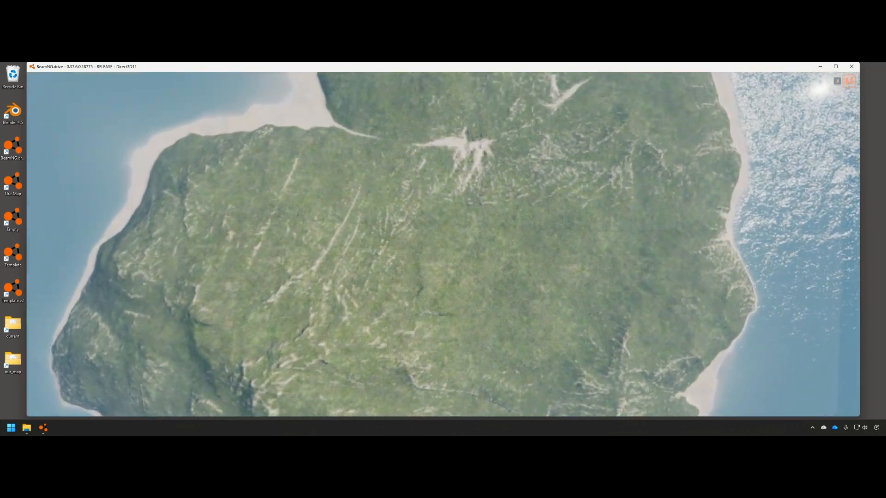
- Inspect the grass and ground texture at ground level from several angles, and return to an aerial view of the island
{"action": "key", "text": "w"}
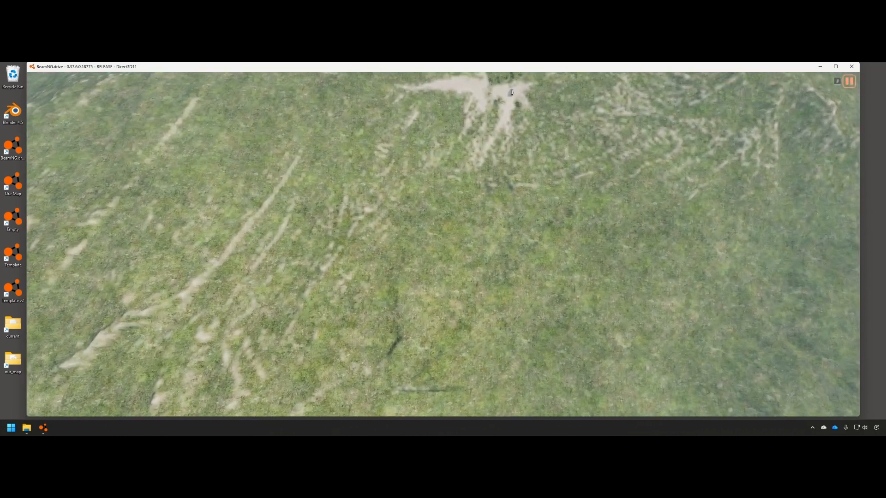
{"action": "key", "text": "w"}
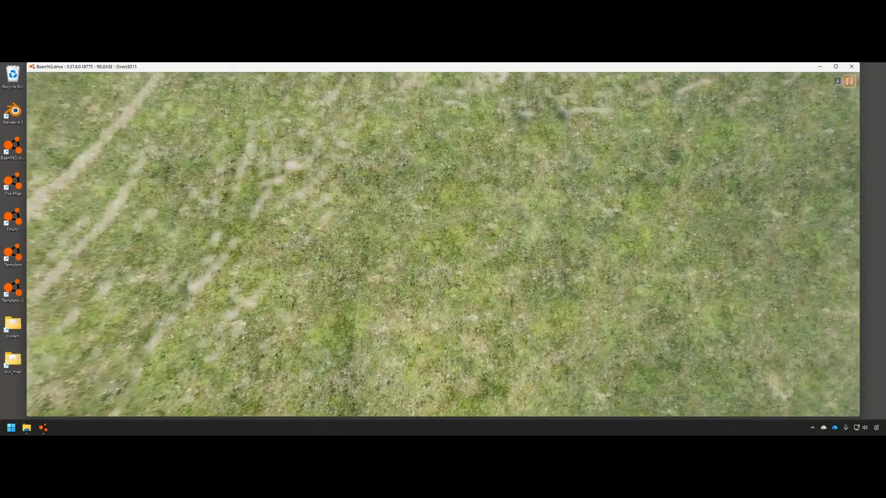
{"action": "key", "text": "w"}
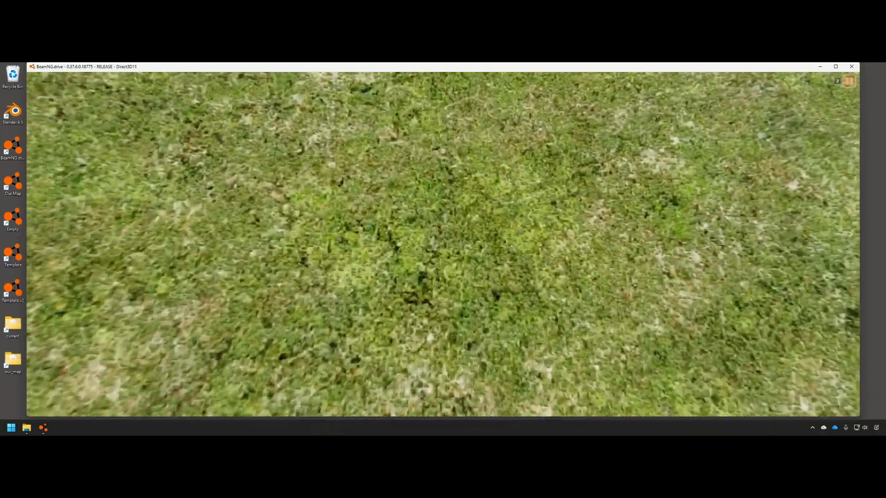
{"action": "key", "text": "w"}
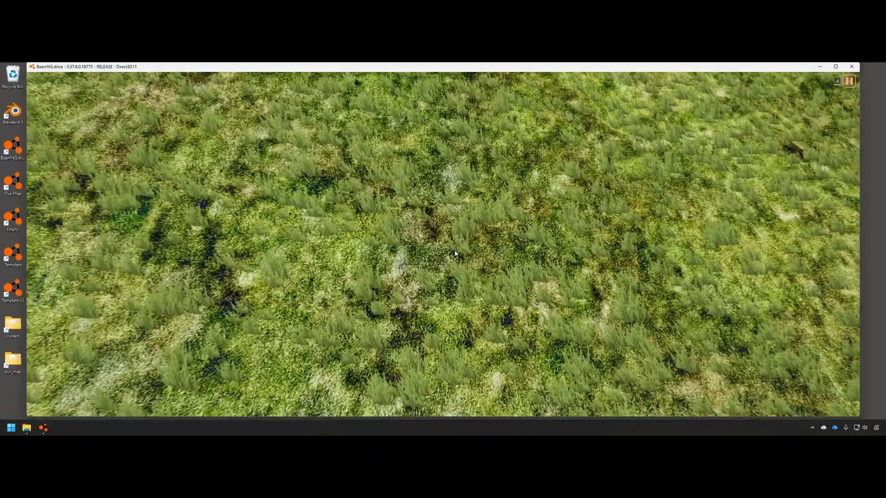
{"action": "key", "text": "w"}
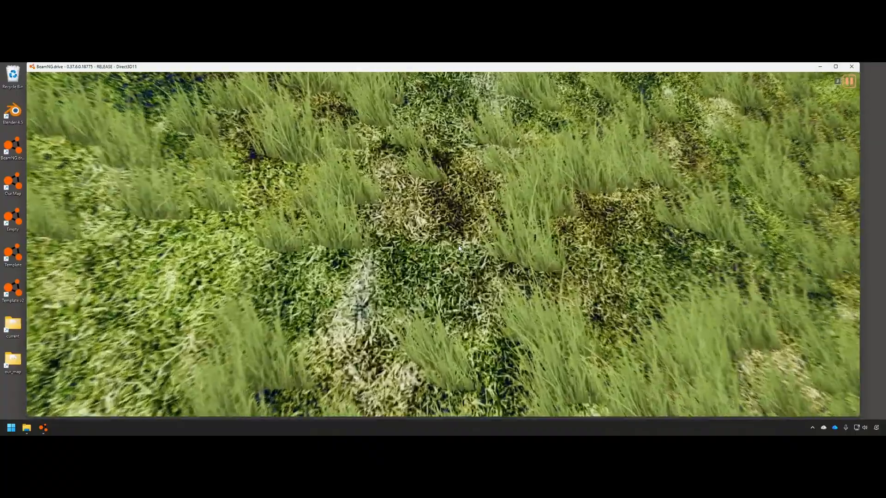
{"action": "key", "text": "w"}
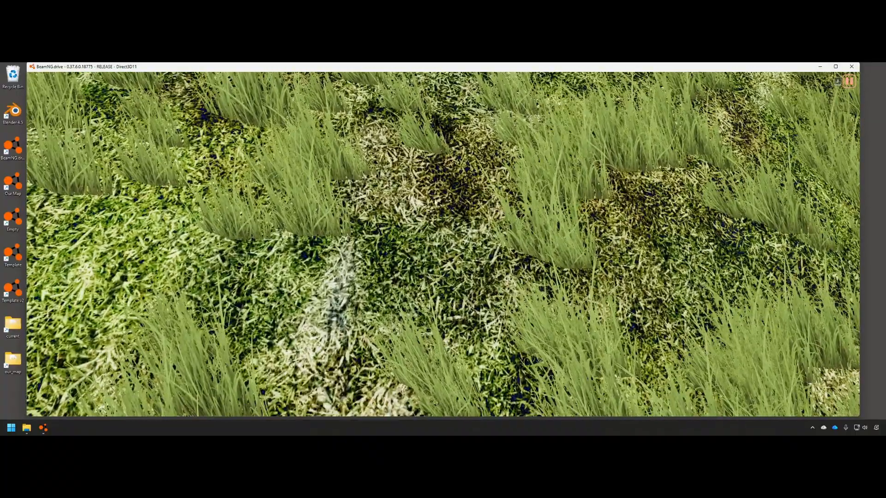
{"action": "right_click_drag", "start_coordinate": [435, 202], "coordinate": [435, 124]}
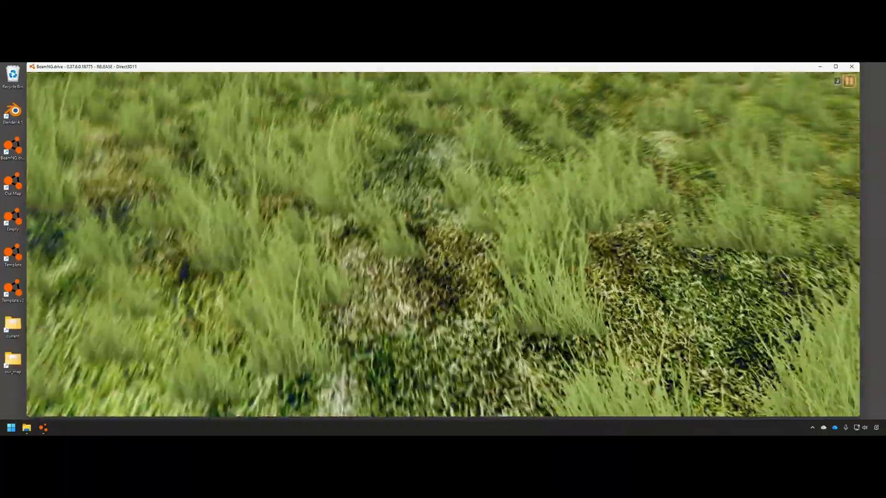
{"action": "right_click_drag", "start_coordinate": [435, 254], "coordinate": [464, 194]}
{"action": "right_click_drag", "start_coordinate": [459, 346], "coordinate": [258, 397]}
{"action": "right_click_drag", "start_coordinate": [486, 258], "coordinate": [485, 339]}
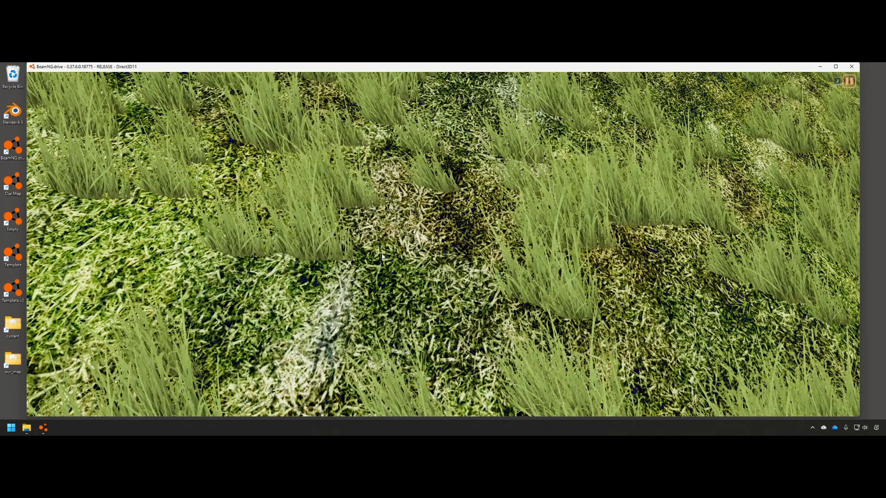
{"action": "right_click_drag", "start_coordinate": [383, 257], "coordinate": [382, 297]}
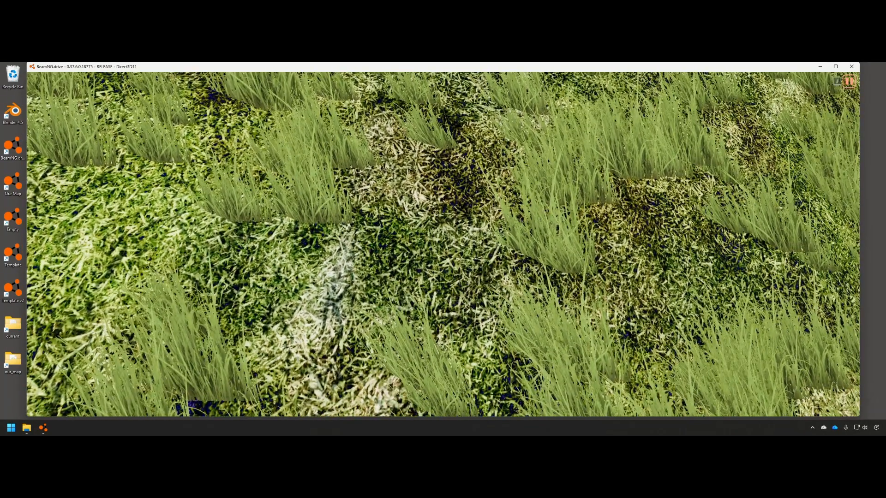
{"action": "right_click_drag", "start_coordinate": [432, 282], "coordinate": [441, 249]}
{"action": "key", "text": "w"}
{"action": "key", "text": "s"}
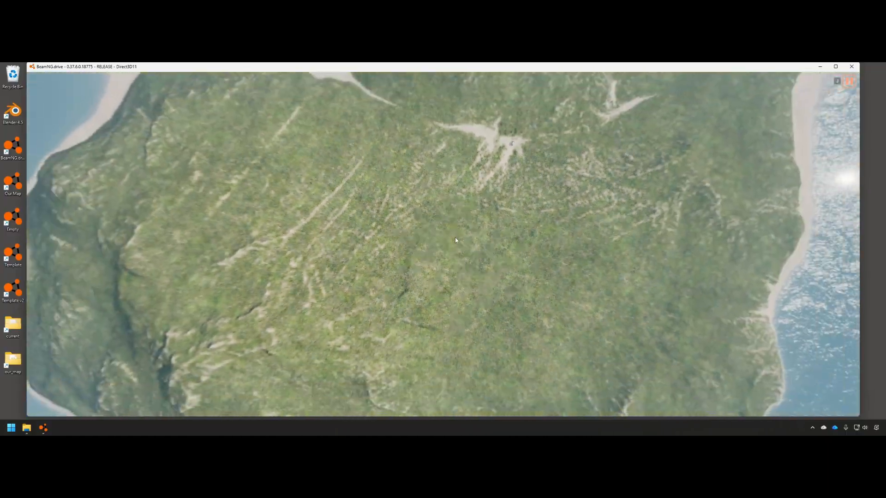
- Open the world editor with terrain editing active and display the terrain materials in the Terrain Painter
{"action": "key", "text": "w"}
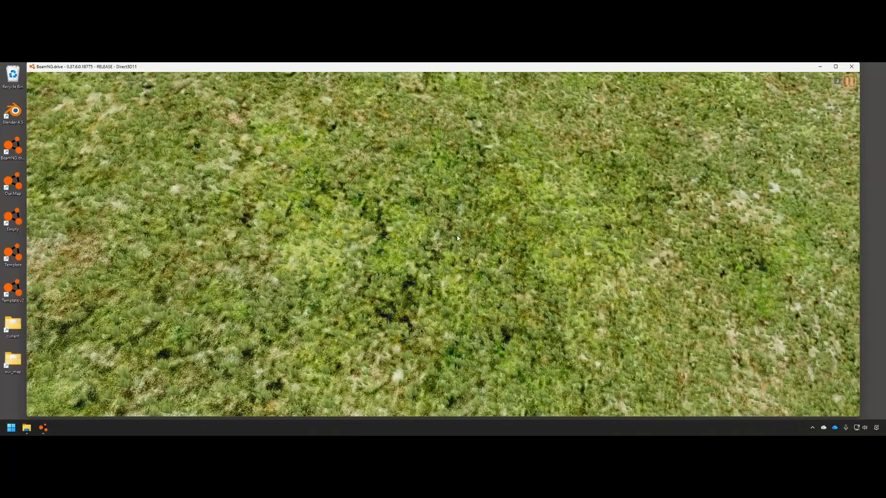
{"action": "key", "text": "F11"}
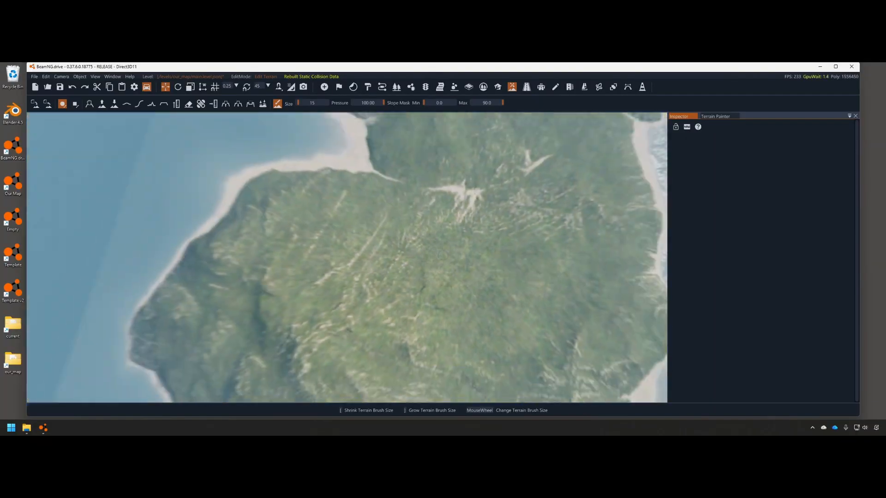
{"action": "right_click_drag", "start_coordinate": [442, 249], "coordinate": [469, 204]}
{"action": "scroll", "coordinate": [475, 203], "scroll_direction": "up", "scroll_amount": 2}
{"action": "key", "text": "w"}
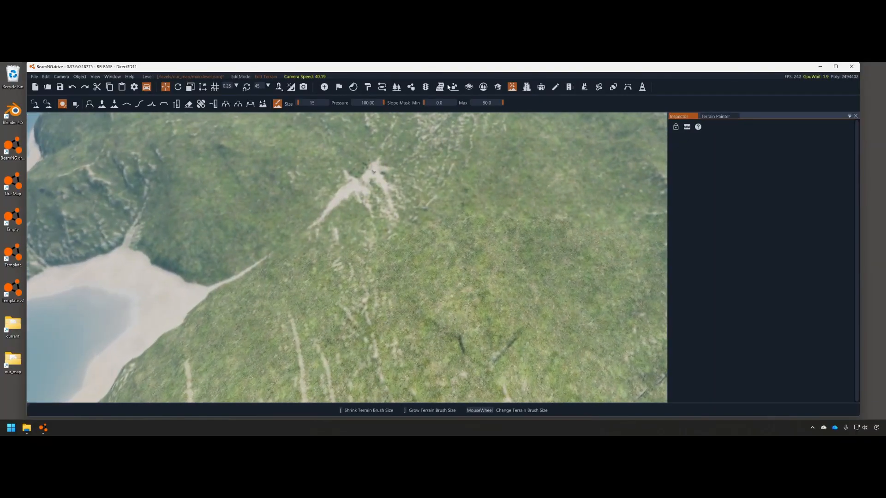
{"action": "left_click", "coordinate": [512, 88]}
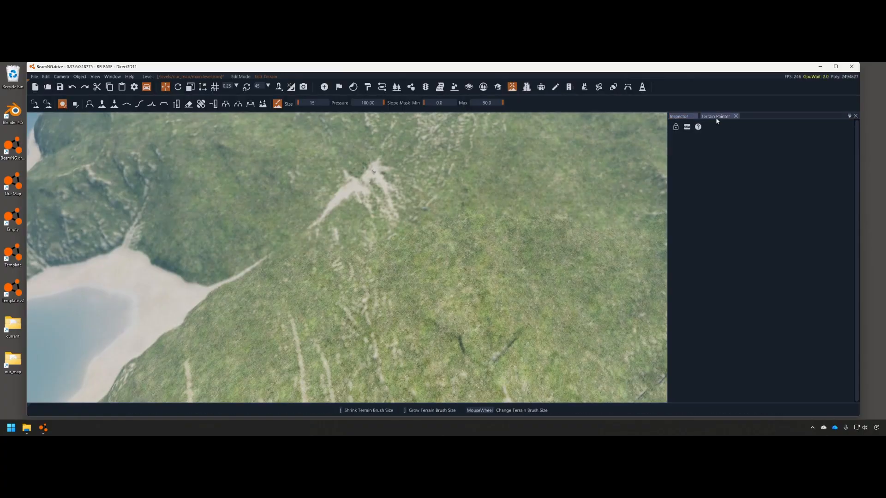
{"action": "left_click", "coordinate": [715, 116]}
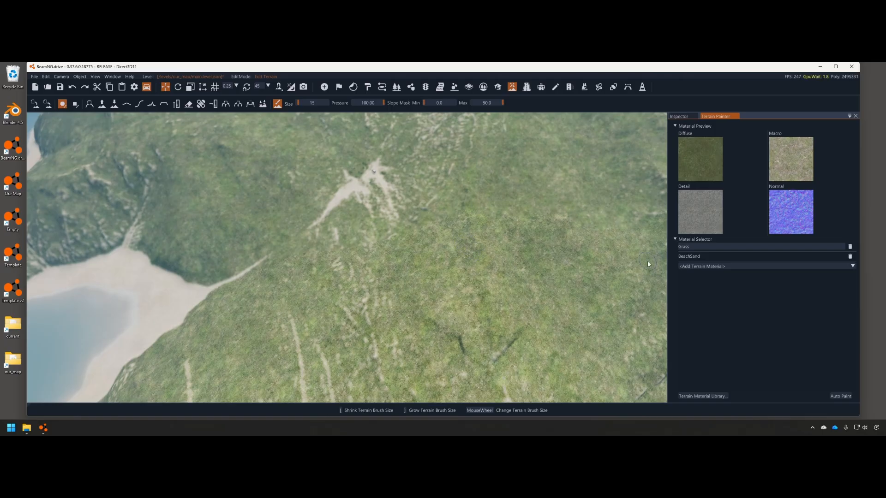
- Open the Terrain Material Library and arrange its window beside a closer view of the grassy slope
{"action": "left_click", "coordinate": [701, 397]}
{"action": "left_click_drag", "start_coordinate": [200, 153], "coordinate": [284, 153]}
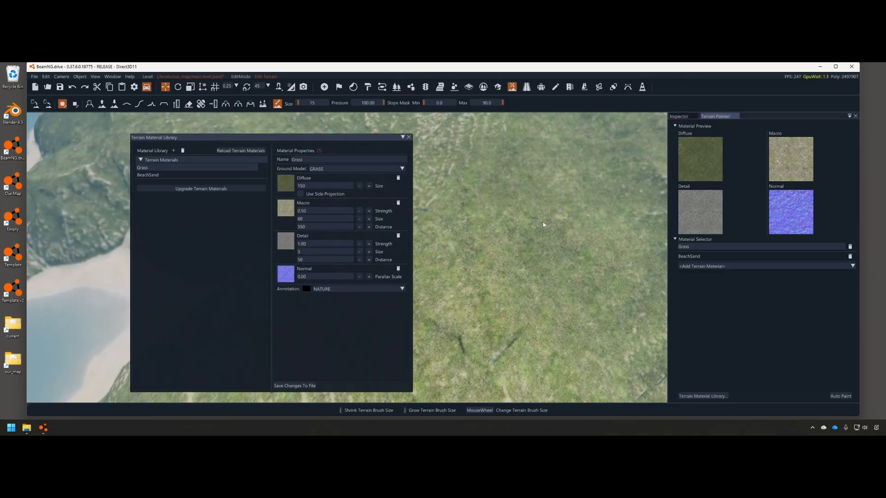
{"action": "key", "text": "w"}
{"action": "key", "text": "w"}
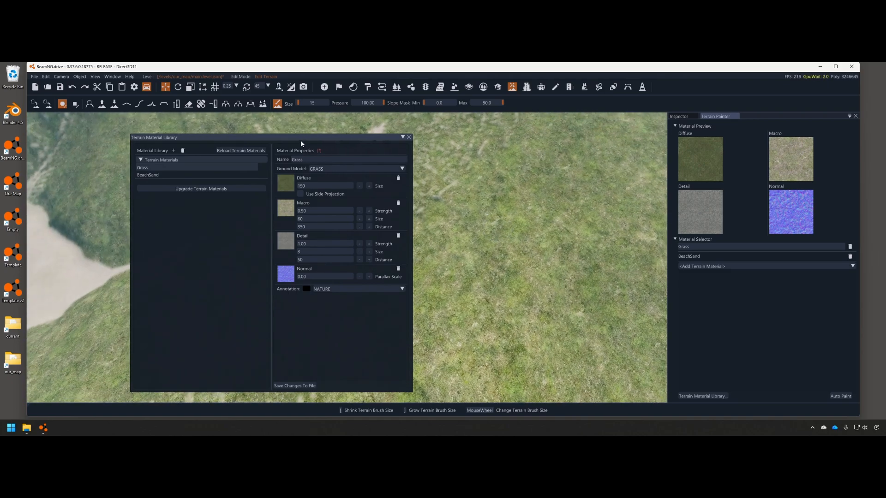
{"action": "left_click_drag", "start_coordinate": [239, 143], "coordinate": [196, 136]}
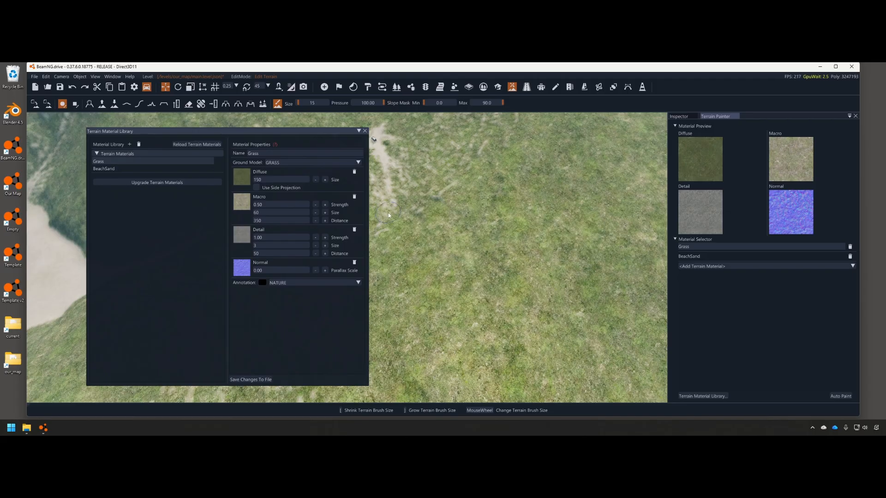
- Select the Grass material, preview its diffuse texture Overlay_Grass-01.dds in the file dialog, and cancel the dialog
{"action": "left_click", "coordinate": [112, 169]}
{"action": "left_click", "coordinate": [113, 162]}
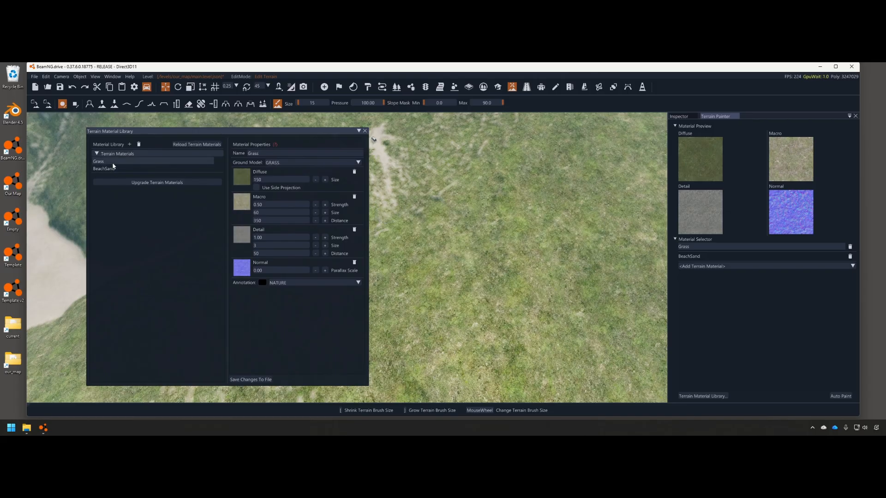
{"action": "left_click", "coordinate": [242, 177]}
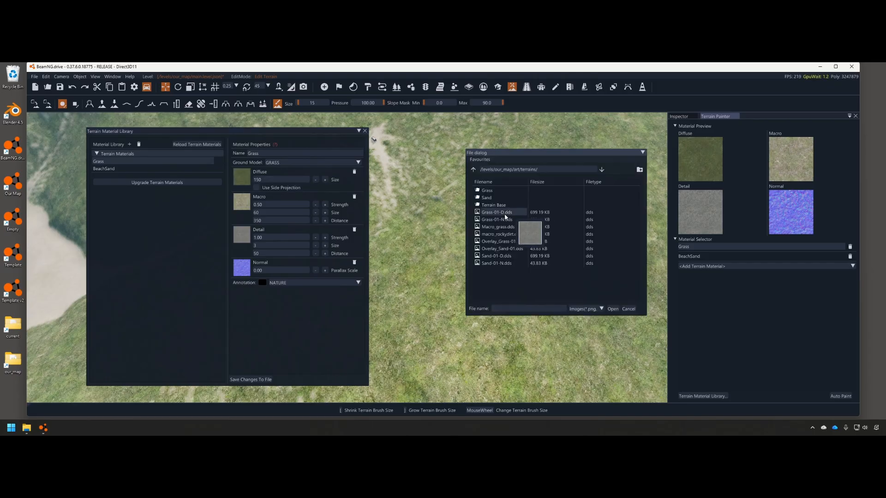
{"action": "left_click", "coordinate": [506, 242]}
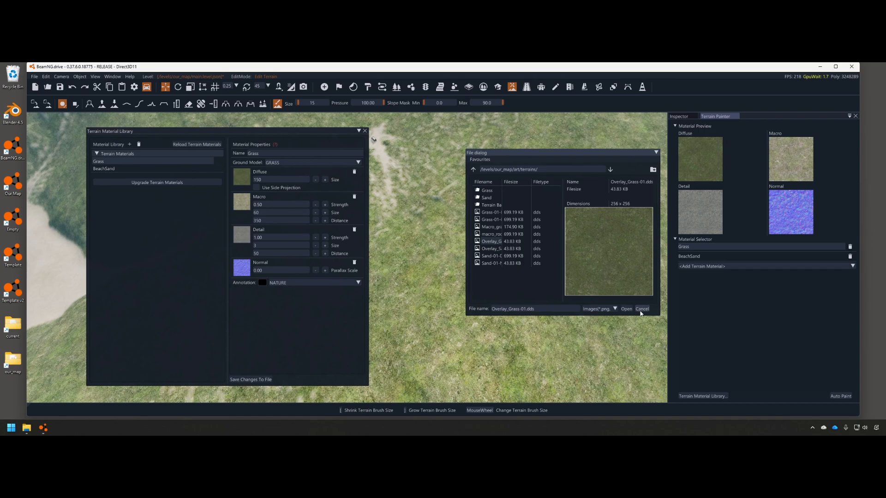
{"action": "left_click", "coordinate": [642, 308]}
- Look up the Grass material's macro texture file and preview its detail texture Grass-01-D.dds
{"action": "left_click", "coordinate": [247, 202]}
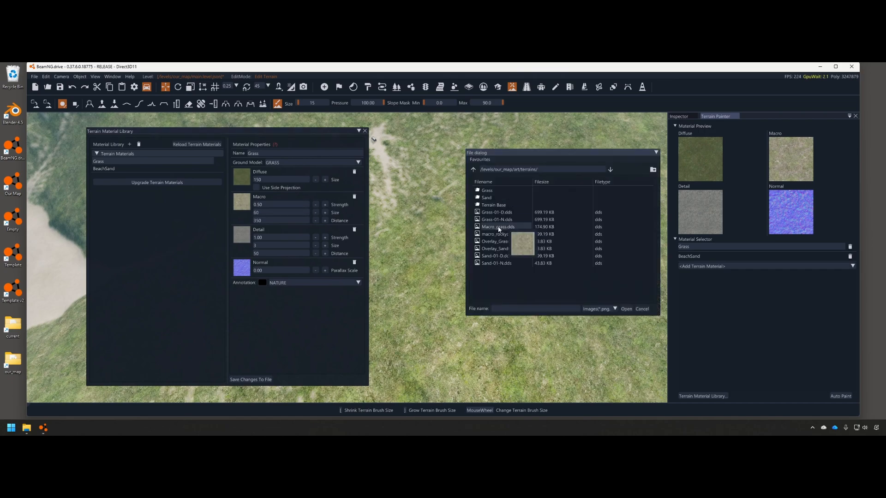
{"action": "left_click", "coordinate": [643, 309]}
{"action": "left_click", "coordinate": [245, 235]}
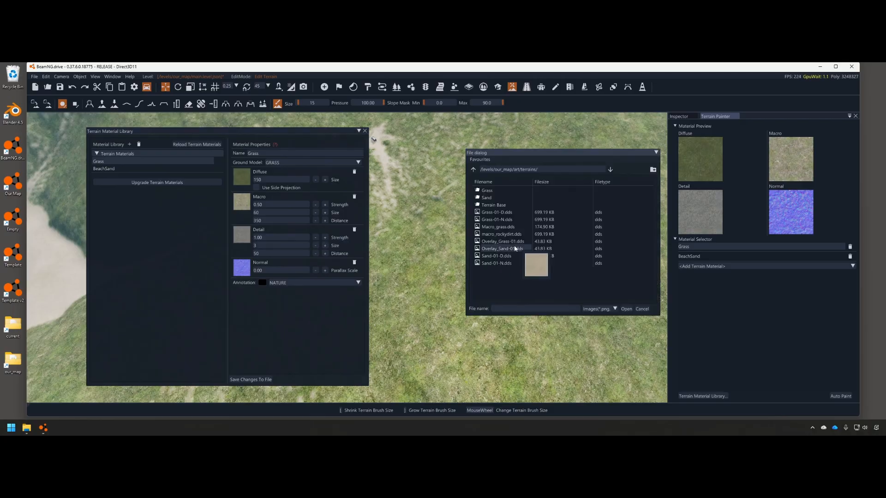
{"action": "left_click", "coordinate": [500, 213]}
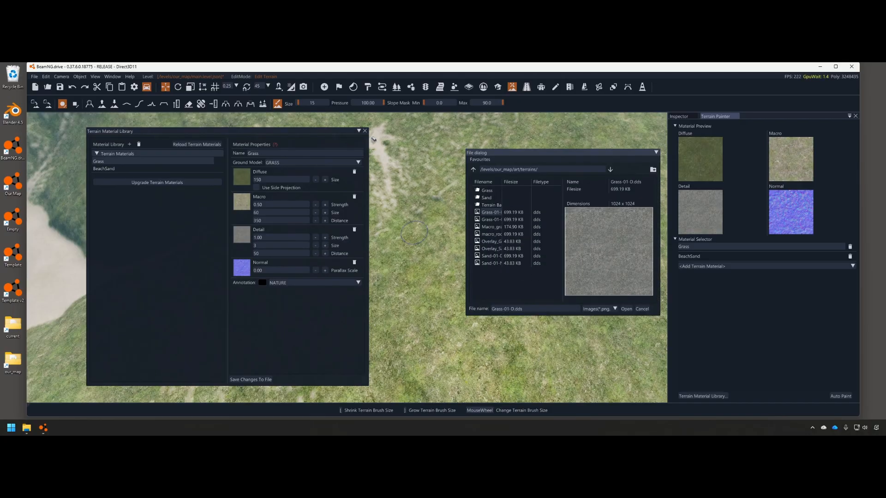
- Compare the grassy terrain from far and near with the material's texture layers, previewing Macro_grass.dds along the way
{"action": "key", "text": "s"}
{"action": "key", "text": "w"}
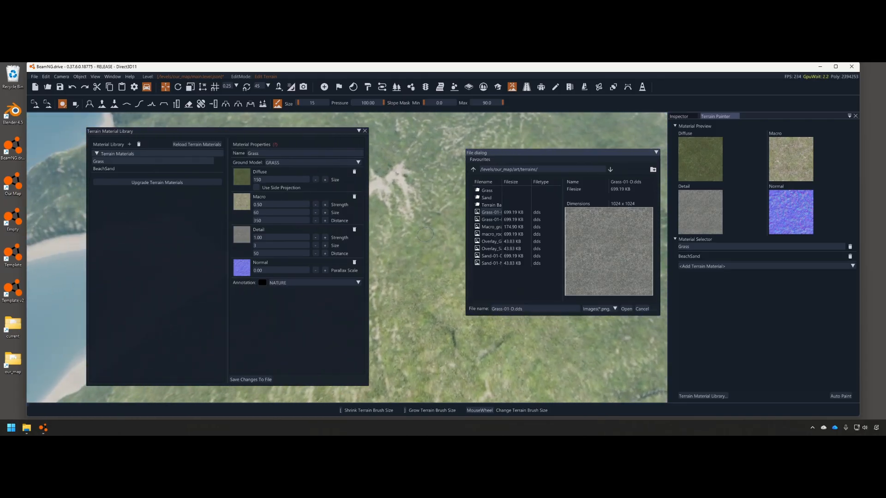
{"action": "key", "text": "s"}
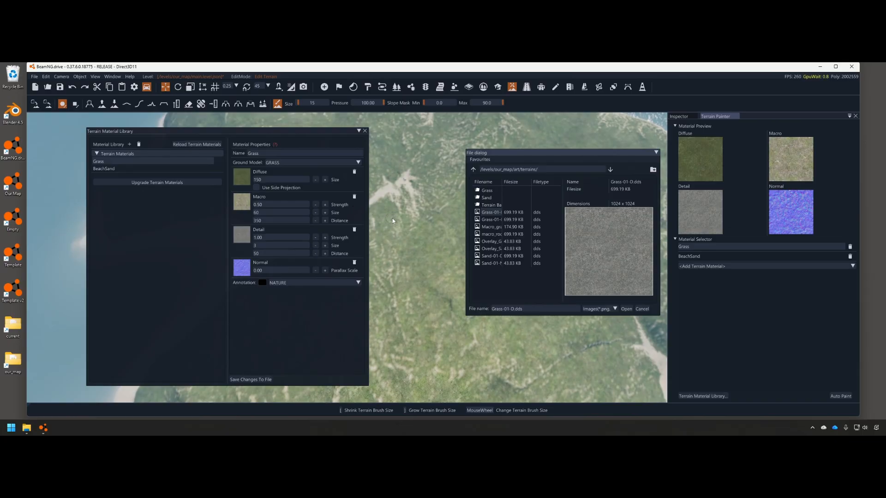
{"action": "key", "text": "w"}
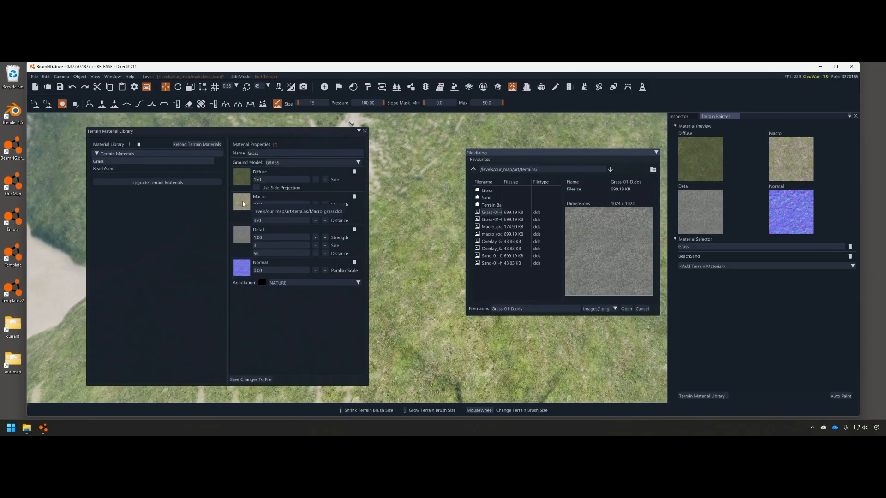
{"action": "key", "text": "w"}
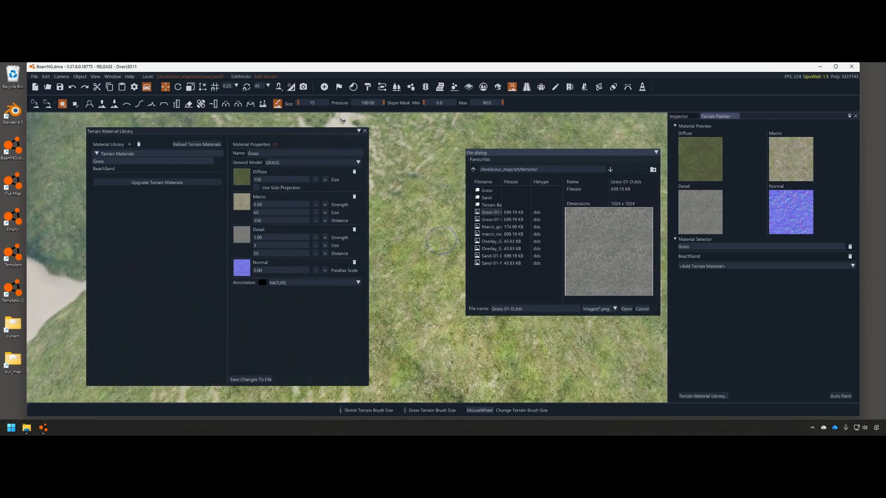
{"action": "left_click", "coordinate": [492, 227]}
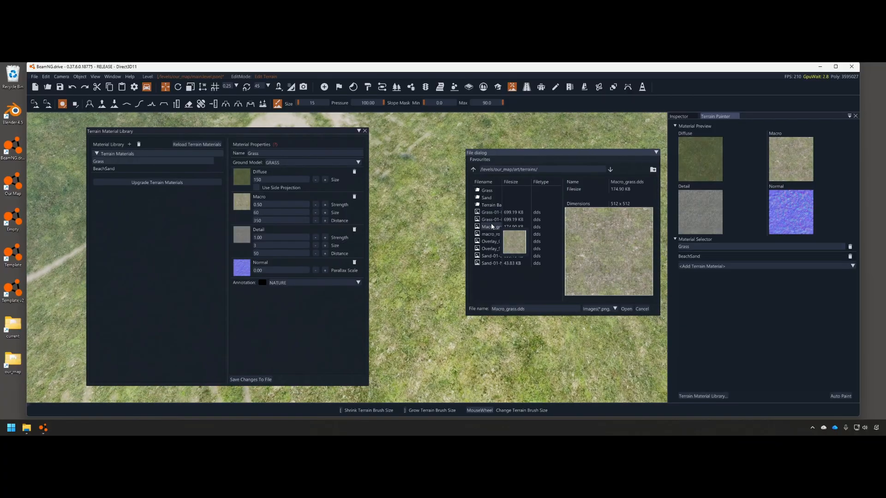
{"action": "key", "text": "w"}
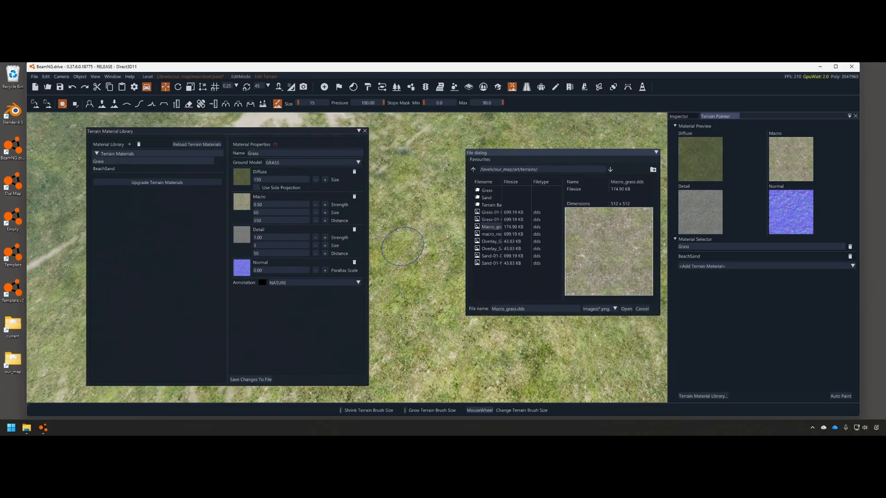
{"action": "key", "text": "w"}
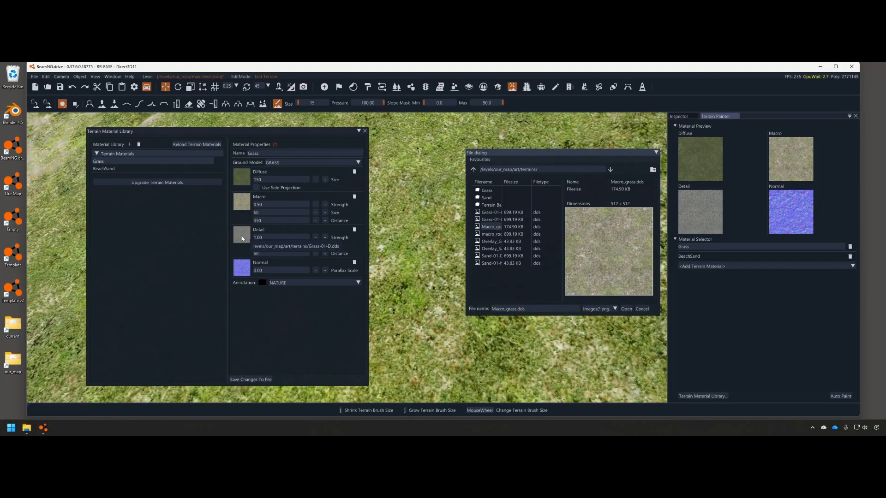
- Widen the detail texture's file dialog, preview macro_rockydirt.dds and Grass-01-D.dds, and cancel the dialog
{"action": "left_click", "coordinate": [242, 238]}
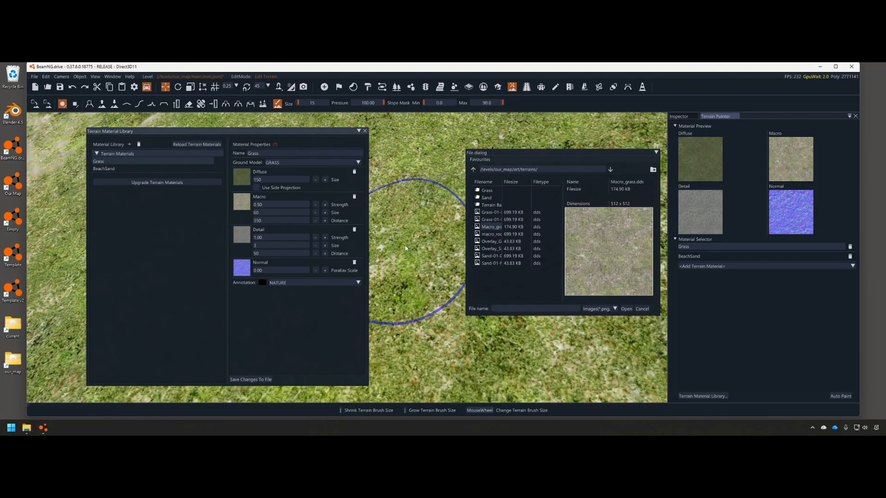
{"action": "left_click", "coordinate": [490, 235]}
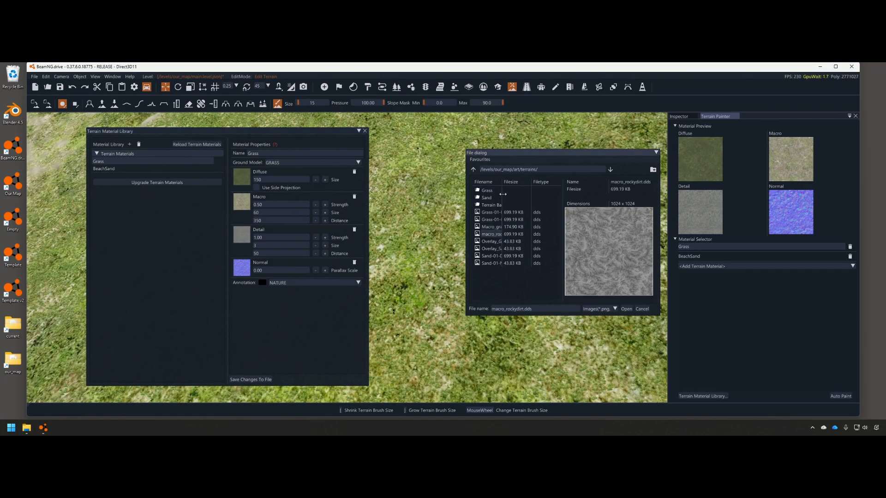
{"action": "left_click_drag", "start_coordinate": [502, 194], "coordinate": [530, 194]}
{"action": "left_click_drag", "start_coordinate": [466, 224], "coordinate": [408, 221]}
{"action": "left_click_drag", "start_coordinate": [483, 221], "coordinate": [477, 221]}
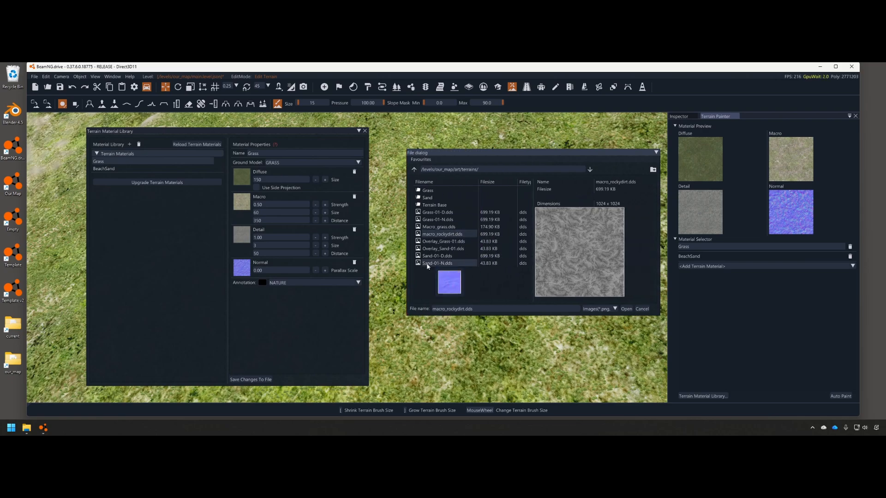
{"action": "left_click", "coordinate": [440, 213]}
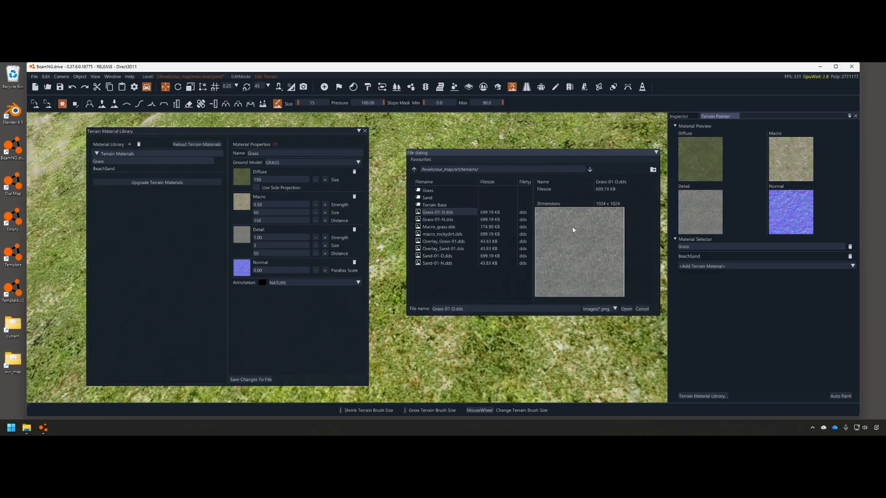
{"action": "left_click", "coordinate": [643, 309]}
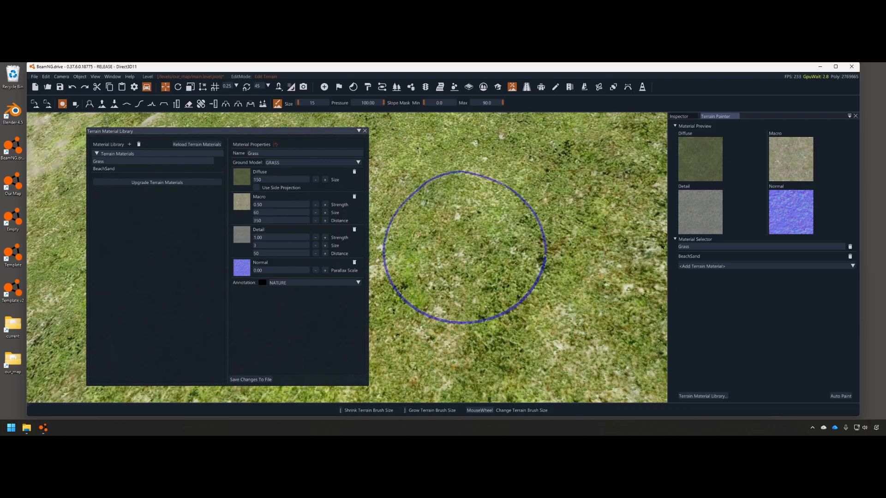
- Examine the detail texture of the grass from close to the ground
{"action": "key", "text": "w"}
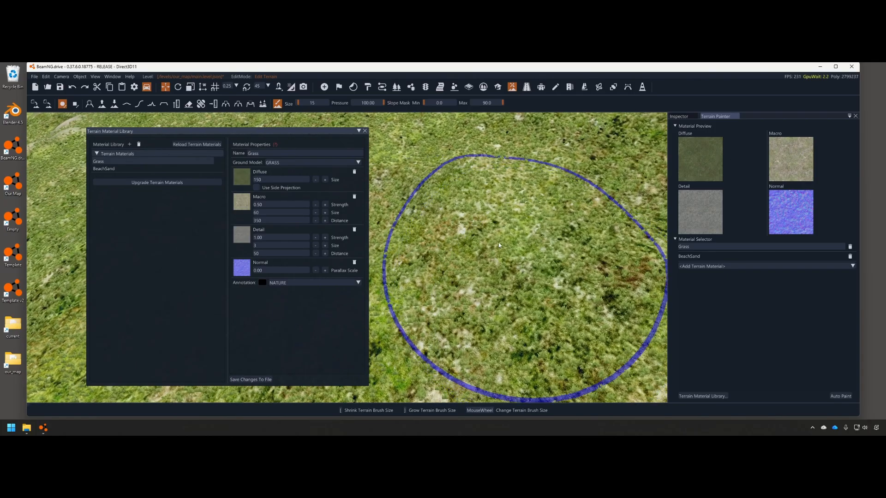
{"action": "right_click_drag", "start_coordinate": [515, 258], "coordinate": [506, 263]}
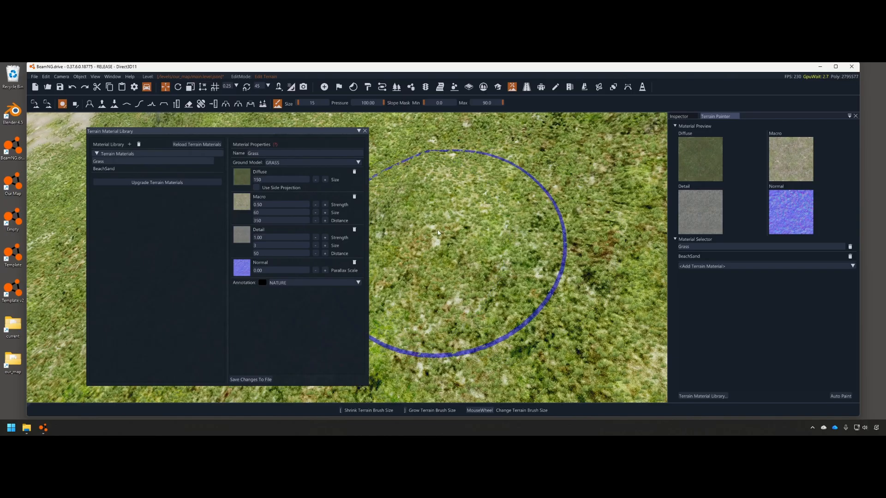
{"action": "key", "text": "w"}
{"action": "mouse_move", "coordinate": [455, 251]}
{"action": "right_mouse_down"}
{"action": "mouse_move", "coordinate": [445, 249]}
{"action": "mouse_move", "coordinate": [444, 221]}
{"action": "mouse_move", "coordinate": [434, 262]}
{"action": "right_mouse_up"}
{"action": "key", "text": "s"}
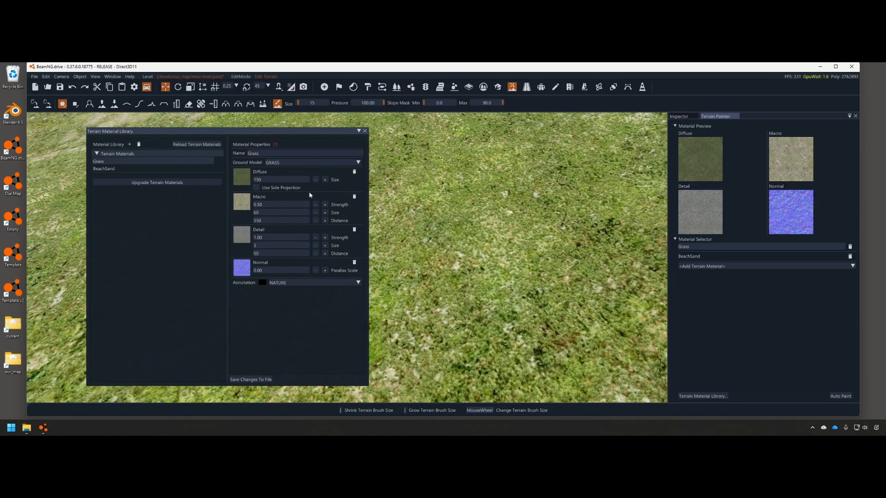
- Narrow the Terrain Material Library window and its material list, and pull the view back to the whole island
{"action": "left_click_drag", "start_coordinate": [227, 188], "coordinate": [203, 189]}
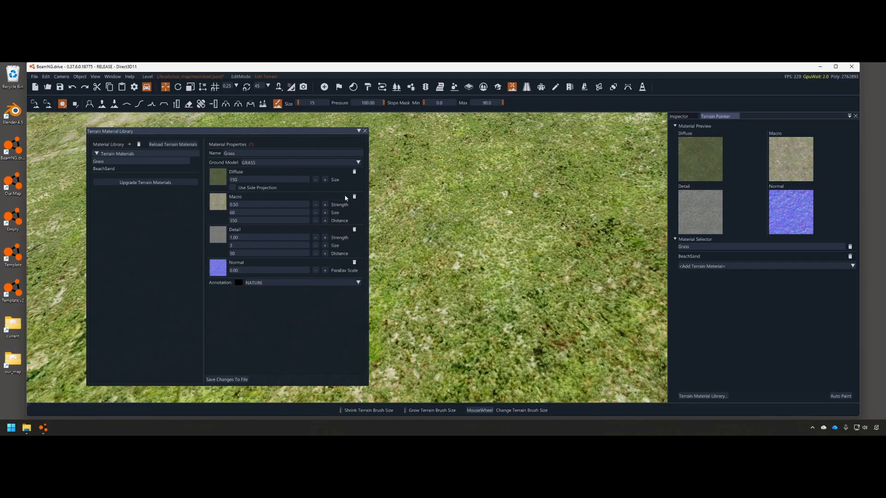
{"action": "left_click_drag", "start_coordinate": [369, 198], "coordinate": [340, 198]}
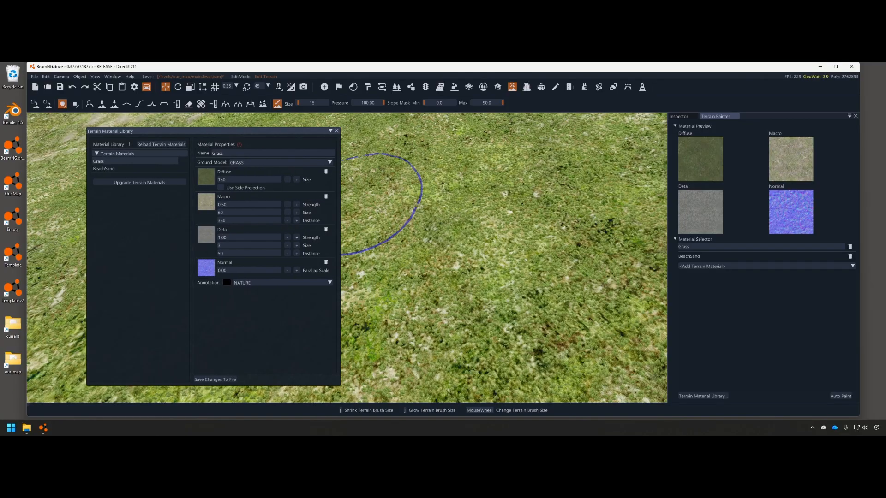
{"action": "mouse_move", "coordinate": [378, 205]}
{"action": "right_mouse_down"}
{"action": "mouse_move", "coordinate": [455, 226]}
{"action": "mouse_move", "coordinate": [438, 201]}
{"action": "right_mouse_up"}
{"action": "key", "text": "s"}
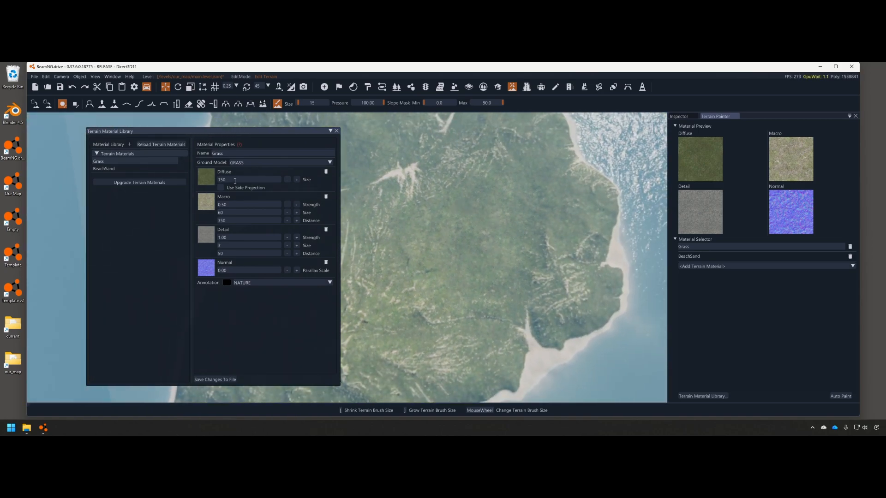
- Set the Grass material's diffuse size to 10, save the changes to file, and compare the grass from near and far
{"action": "double_click", "coordinate": [223, 180]}
{"action": "mouse_move", "coordinate": [467, 216]}
{"action": "right_mouse_down"}
{"action": "mouse_move", "coordinate": [479, 220]}
{"action": "mouse_move", "coordinate": [466, 213]}
{"action": "right_mouse_up"}
{"action": "key", "text": "w"}
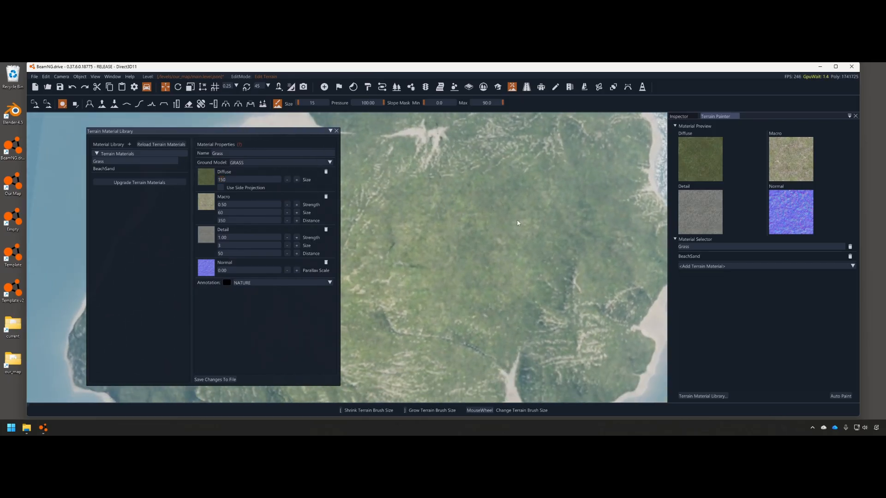
{"action": "left_click", "coordinate": [255, 178]}
{"action": "type", "text": "5"}
{"action": "left_click", "coordinate": [215, 380]}
{"action": "key", "text": "w"}
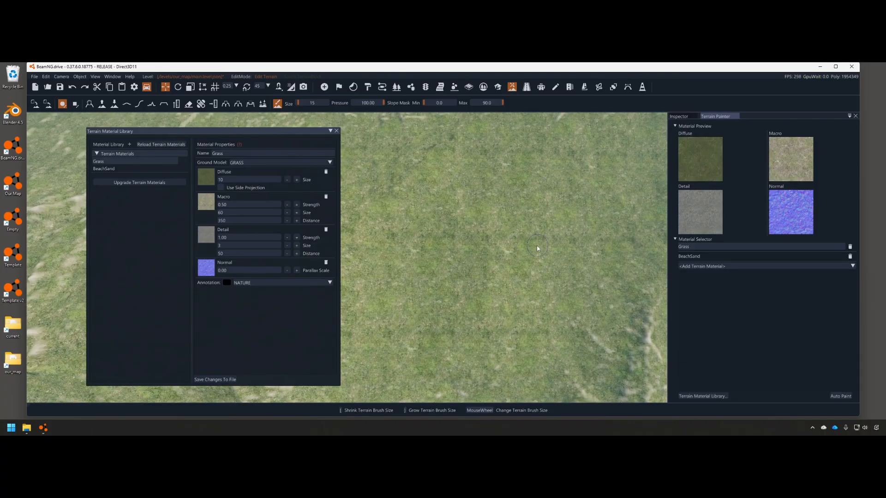
{"action": "key", "text": "s"}
{"action": "key", "text": "s"}
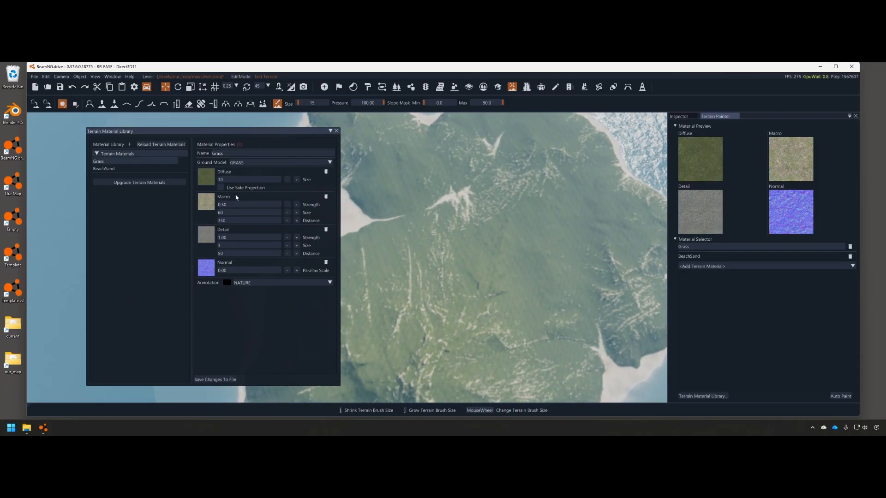
- Try diffuse sizes of 30, 150 and 200 on the Grass material, saving the changes to file
{"action": "left_click", "coordinate": [228, 178]}
{"action": "type", "text": "30"}
{"action": "left_click", "coordinate": [226, 379]}
{"action": "left_click", "coordinate": [246, 179]}
{"action": "type", "text": "150"}
{"action": "double_click", "coordinate": [250, 181]}
{"action": "type", "text": "200"}
{"action": "left_click", "coordinate": [218, 379]}
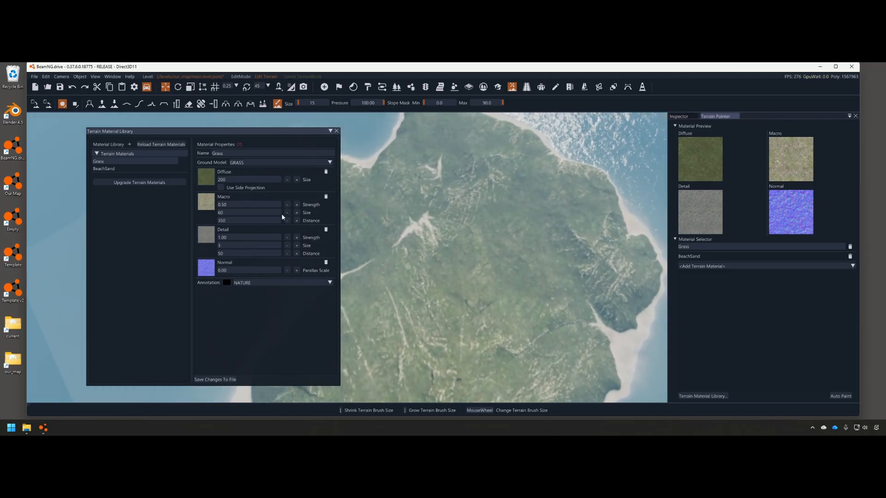
- Set the Grass material's diffuse size to 150 and save the changes to file
{"action": "double_click", "coordinate": [243, 179]}
{"action": "type", "text": "150"}
{"action": "left_click", "coordinate": [228, 380]}
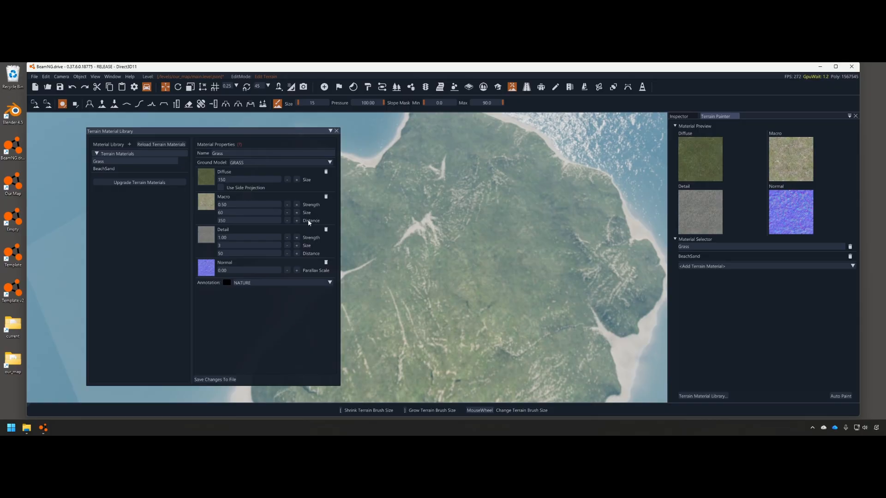
- Examine the grass texture close to the ground and from higher above the terrain
{"action": "key", "text": "w"}
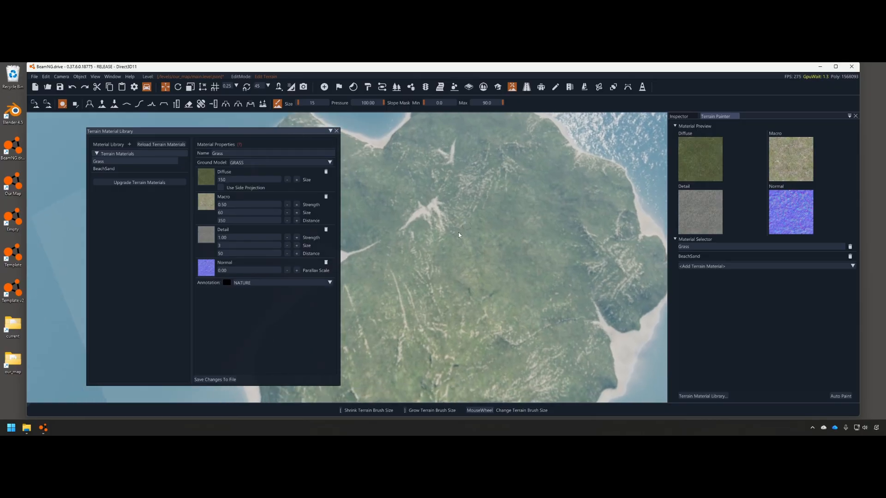
{"action": "scroll", "coordinate": [503, 257], "scroll_direction": "up", "scroll_amount": 2}
{"action": "key", "text": "w"}
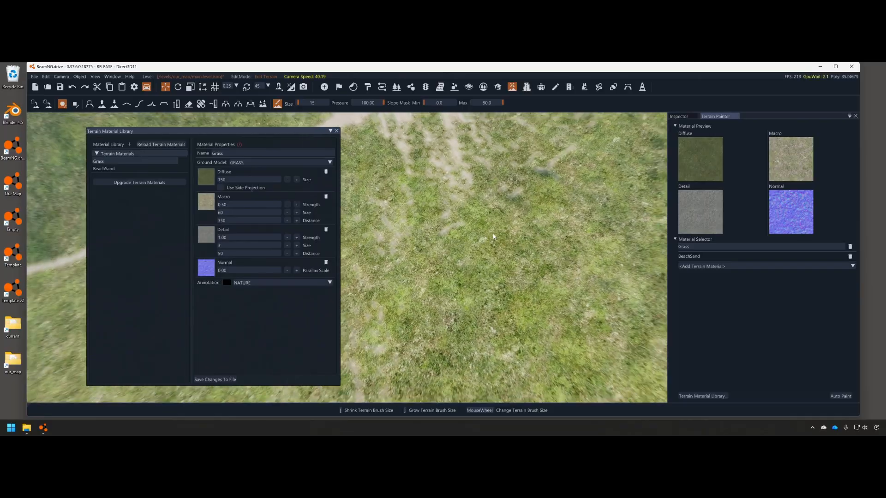
{"action": "key", "text": "s"}
{"action": "scroll", "coordinate": [501, 234], "scroll_direction": "down", "scroll_amount": 5}
{"action": "key", "text": "w"}
{"action": "key", "text": "w"}
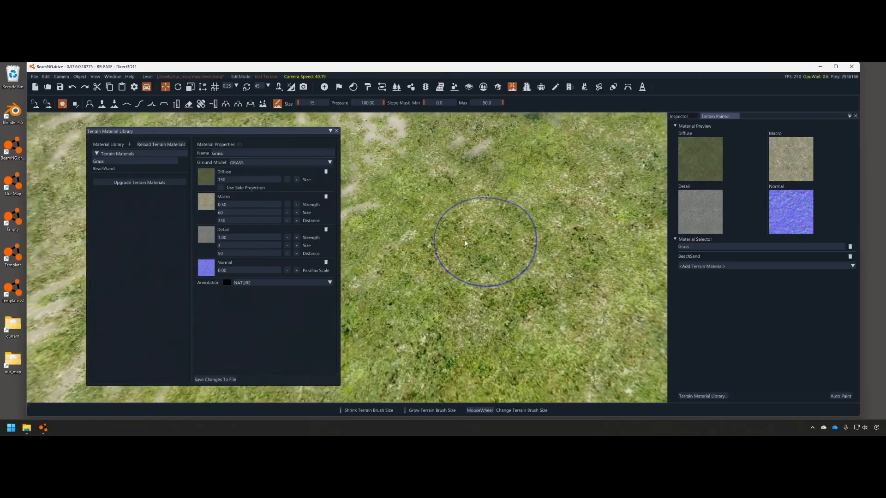
{"action": "key", "text": "w"}
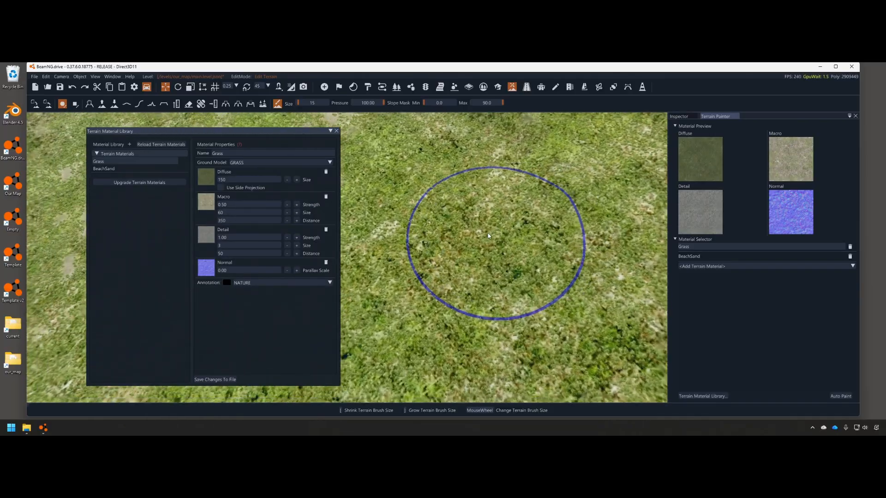
{"action": "key", "text": "s"}
{"action": "right_click_drag", "start_coordinate": [461, 257], "coordinate": [425, 231]}
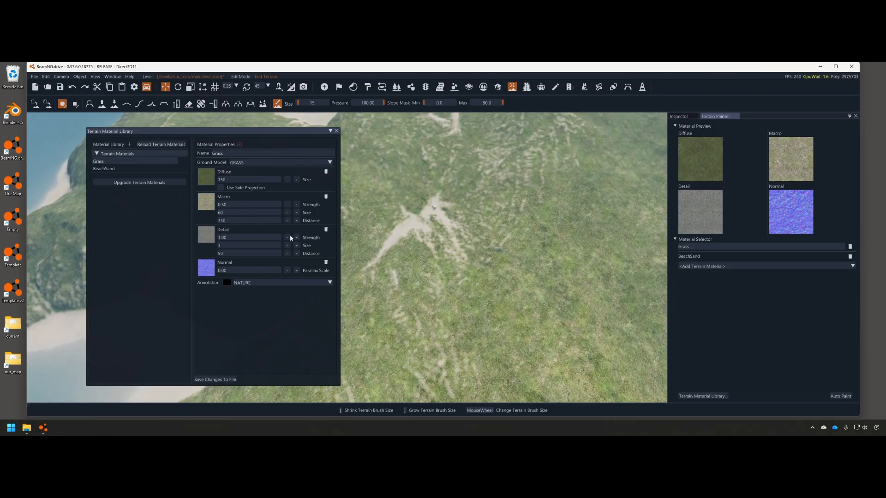
- Compare how the Grass material's macro and detail textures appear from high above the island and from nearer the hillside
{"action": "left_click", "coordinate": [234, 240]}
{"action": "right_click_drag", "start_coordinate": [475, 236], "coordinate": [467, 234]}
{"action": "left_click", "coordinate": [474, 234]}
{"action": "scroll", "coordinate": [469, 232], "scroll_direction": "up", "scroll_amount": 2}
{"action": "key", "text": "s"}
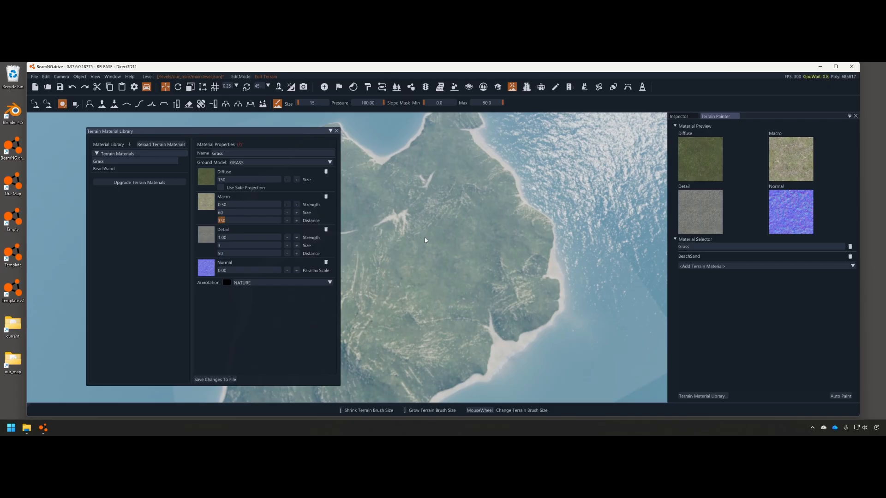
{"action": "right_click_drag", "start_coordinate": [406, 234], "coordinate": [470, 348]}
{"action": "key", "text": "w"}
{"action": "right_click_drag", "start_coordinate": [470, 274], "coordinate": [480, 270]}
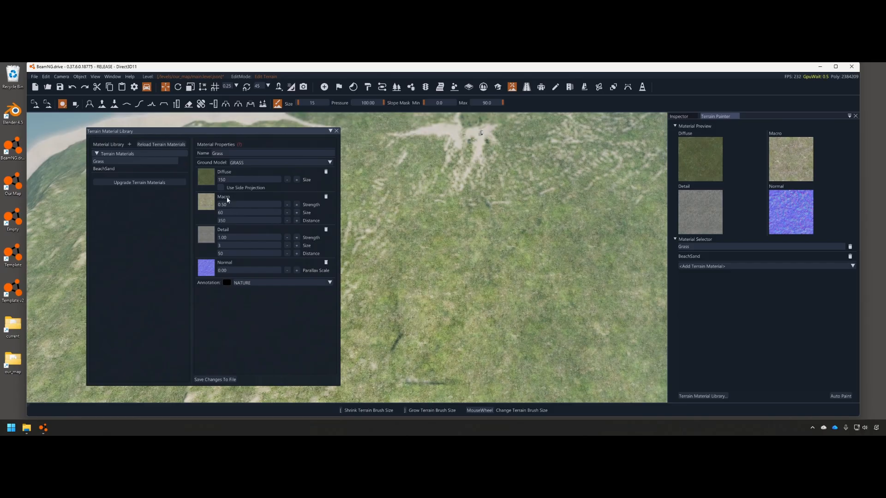
{"action": "key", "text": "w"}
{"action": "right_click_drag", "start_coordinate": [429, 261], "coordinate": [429, 262]}
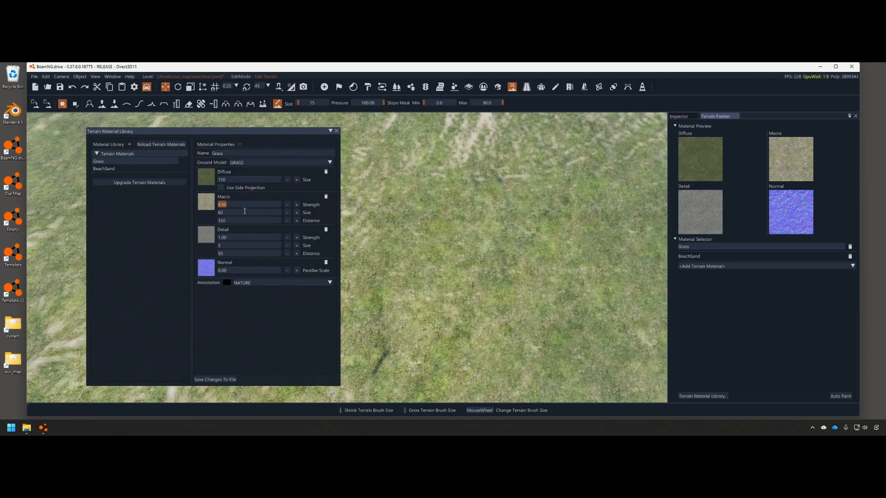
- Switch to the vehicle camera and paint the Grass material over the bare ground around the van
{"action": "left_click", "coordinate": [461, 229]}
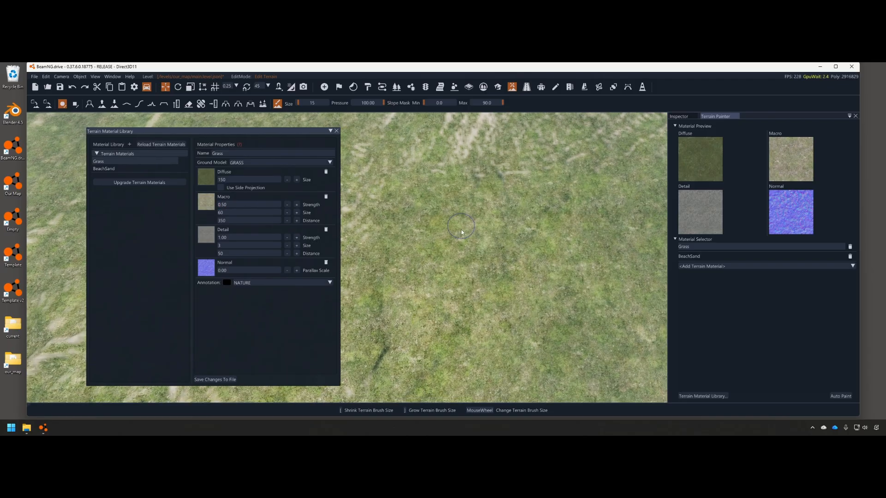
{"action": "key", "text": "w"}
{"action": "mouse_move", "coordinate": [461, 229]}
{"action": "right_mouse_down"}
{"action": "mouse_move", "coordinate": [485, 214]}
{"action": "mouse_move", "coordinate": [455, 237]}
{"action": "mouse_move", "coordinate": [521, 142]}
{"action": "right_mouse_up"}
{"action": "key", "text": "w"}
{"action": "key", "text": "s"}
{"action": "key", "text": "w"}
{"action": "key", "text": "shift+c"}
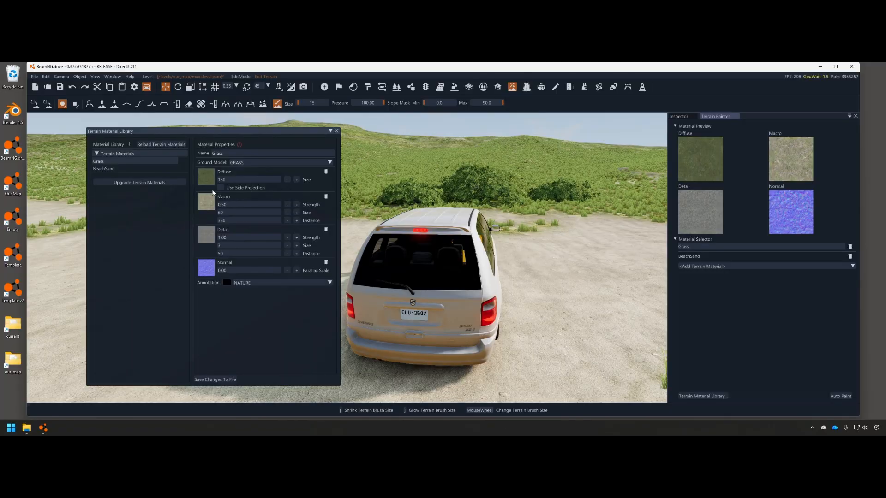
{"action": "mouse_move", "coordinate": [361, 185]}
{"action": "right_mouse_down"}
{"action": "mouse_move", "coordinate": [295, 192]}
{"action": "mouse_move", "coordinate": [361, 185]}
{"action": "right_mouse_up"}
{"action": "right_click_drag", "start_coordinate": [480, 161], "coordinate": [511, 197]}
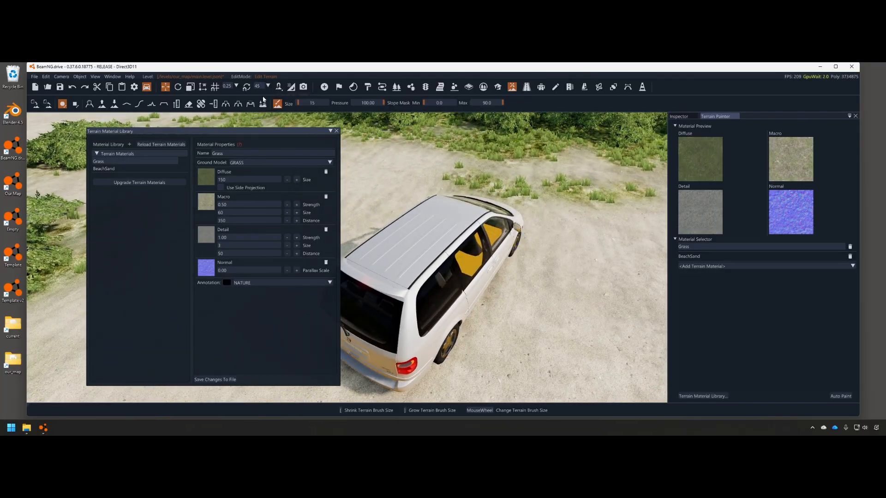
{"action": "left_click", "coordinate": [416, 194]}
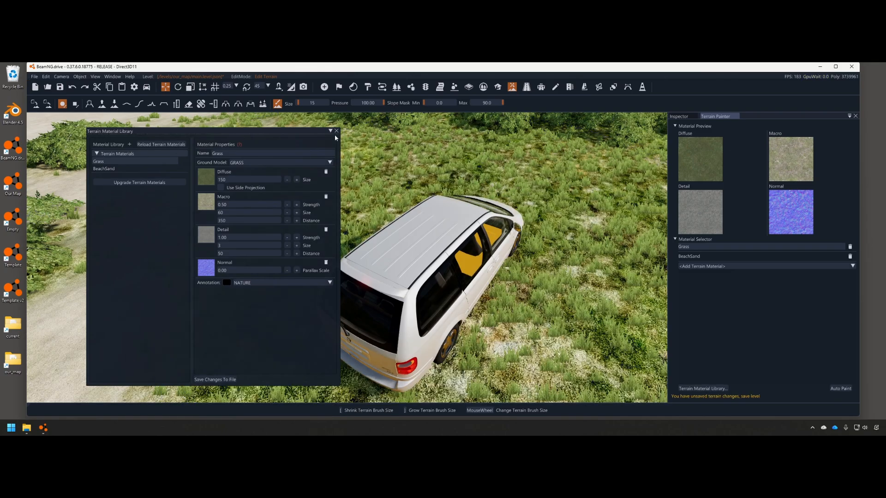
- Close the Terrain Material Library and the Terrain Painter, and leave the world editor
{"action": "left_click", "coordinate": [336, 130]}
{"action": "right_click_drag", "start_coordinate": [432, 203], "coordinate": [445, 207]}
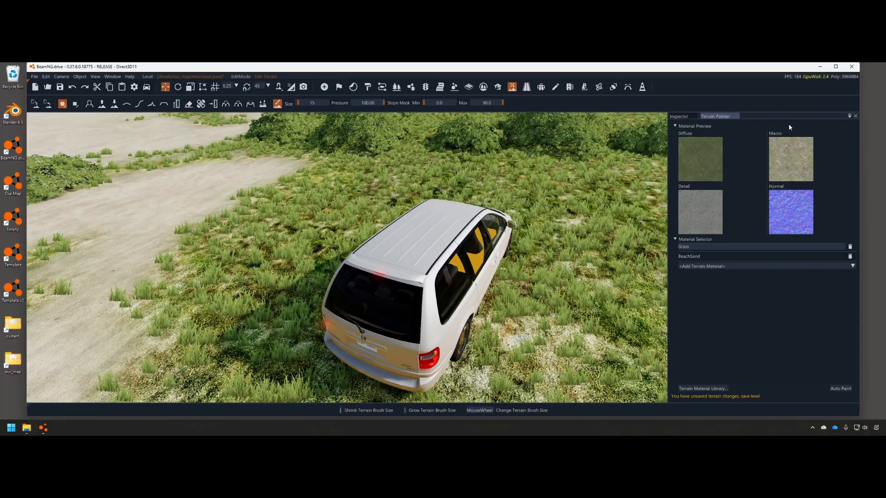
{"action": "left_click", "coordinate": [855, 116]}
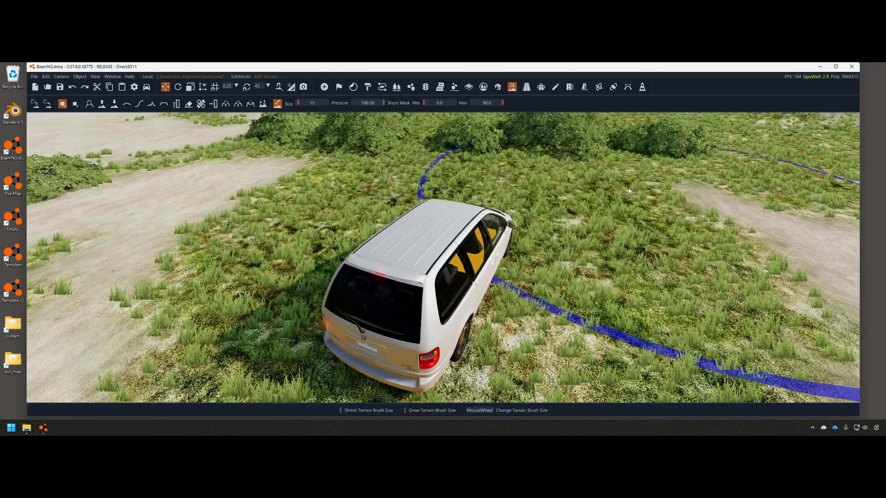
{"action": "key", "text": "F11"}
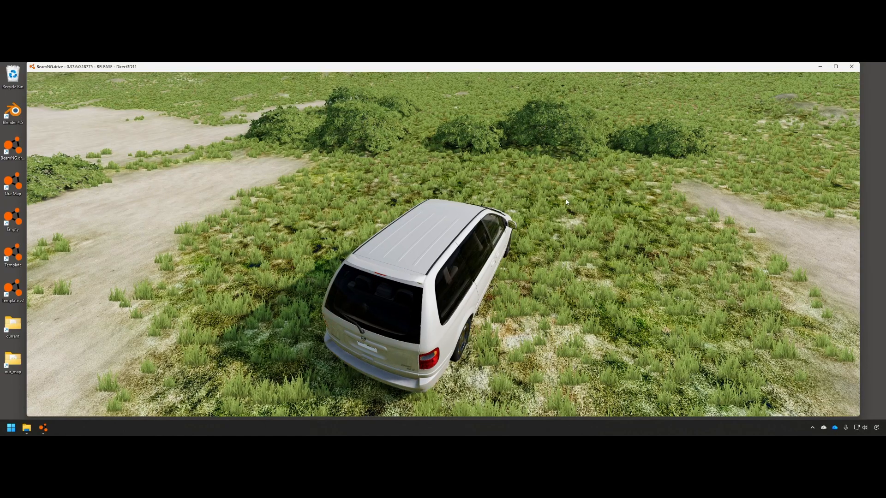
- Drive the van across the grass and onto bare ground to examine the terrain textures at driving height
{"action": "key", "text": "Up"}
{"action": "key", "text": "Right"}
{"action": "key", "text": "Left"}
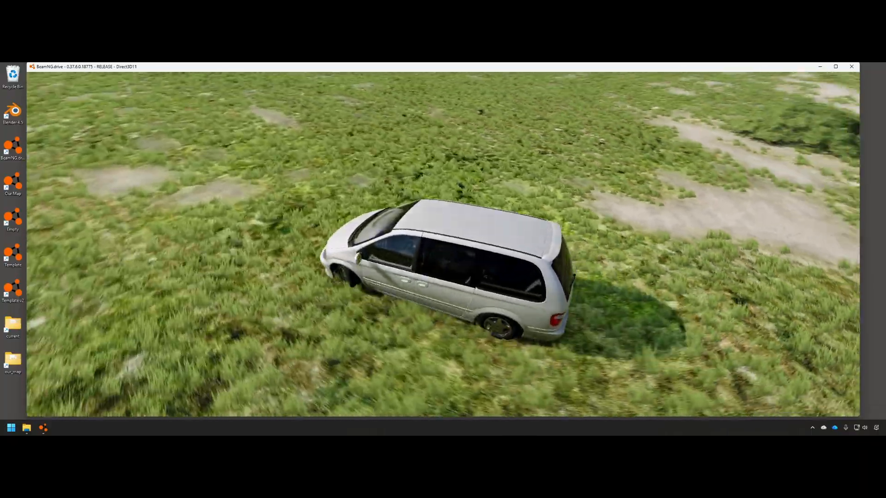
{"action": "key", "text": "Right"}
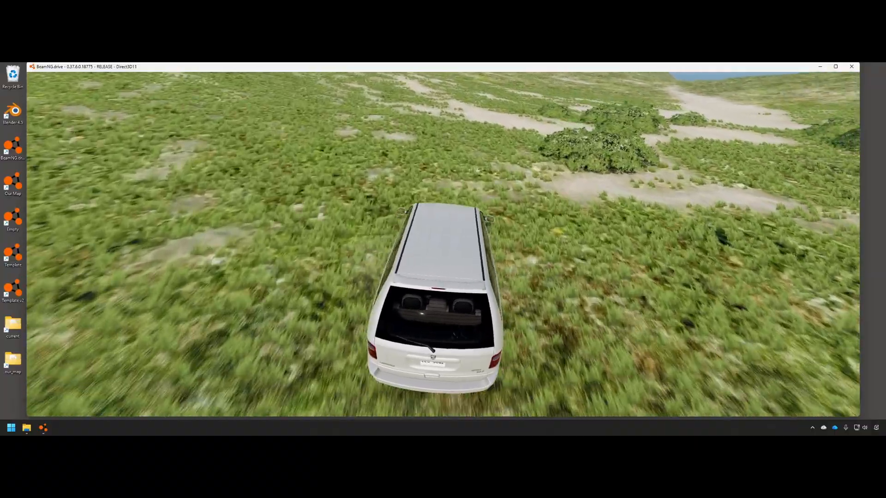
{"action": "key", "text": "Right"}
{"action": "key", "text": "Right"}
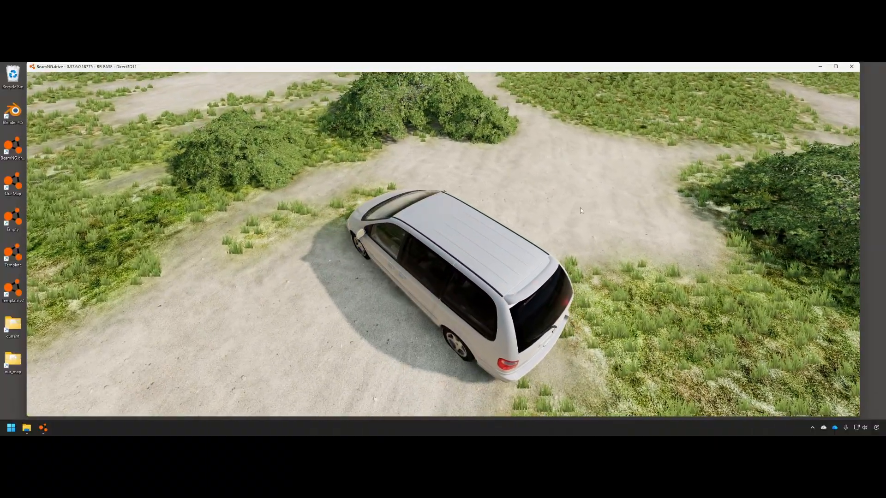
- Reopen the world editor and compare the grass near the van with the view of the whole island
{"action": "key", "text": "F11"}
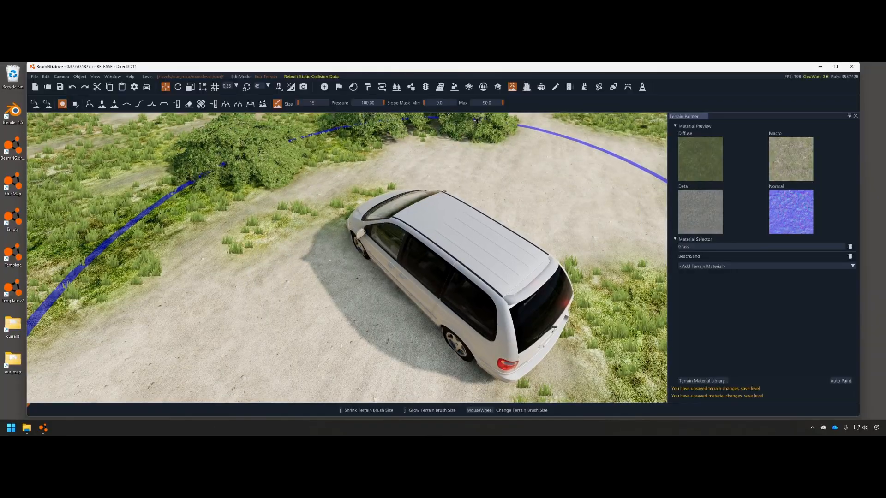
{"action": "key", "text": "s"}
{"action": "key", "text": "w"}
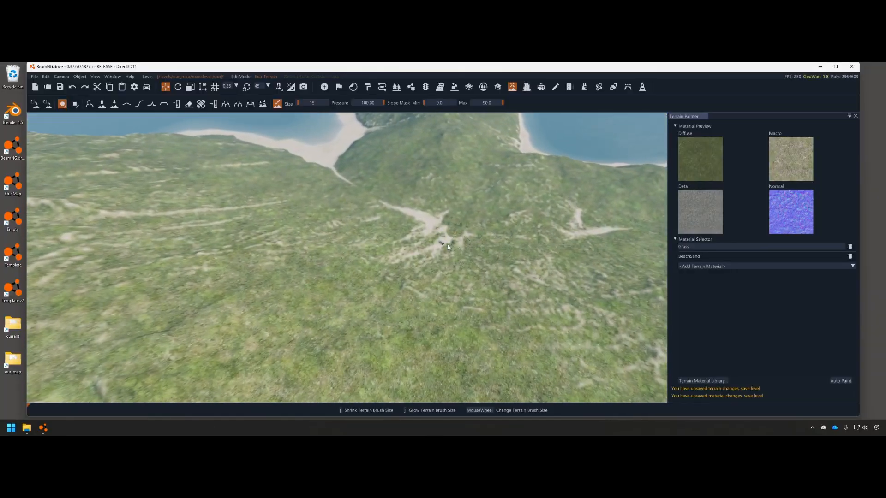
{"action": "key", "text": "w"}
{"action": "mouse_move", "coordinate": [447, 244]}
{"action": "right_mouse_down"}
{"action": "mouse_move", "coordinate": [483, 231]}
{"action": "mouse_move", "coordinate": [437, 202]}
{"action": "right_mouse_up"}
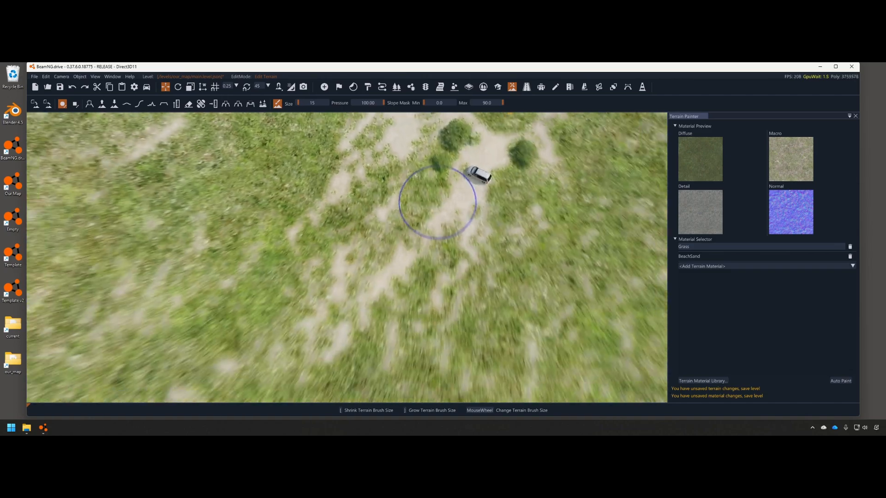
{"action": "key", "text": "s"}
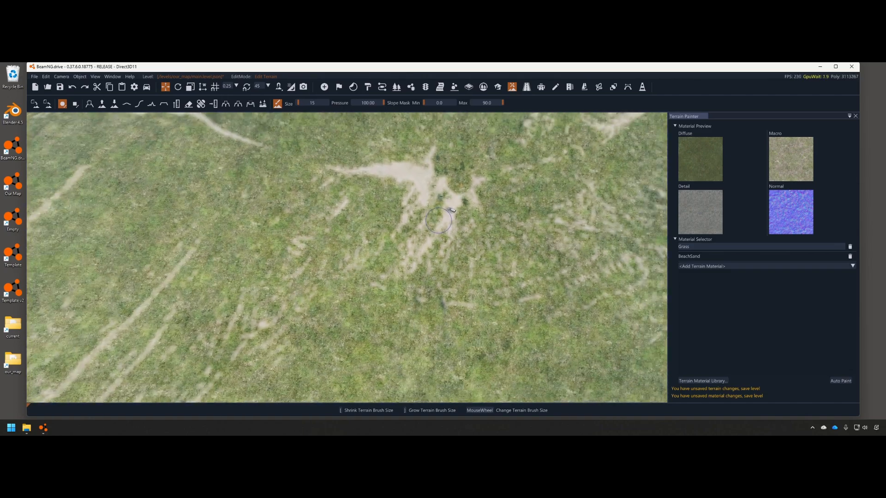
{"action": "key", "text": "s"}
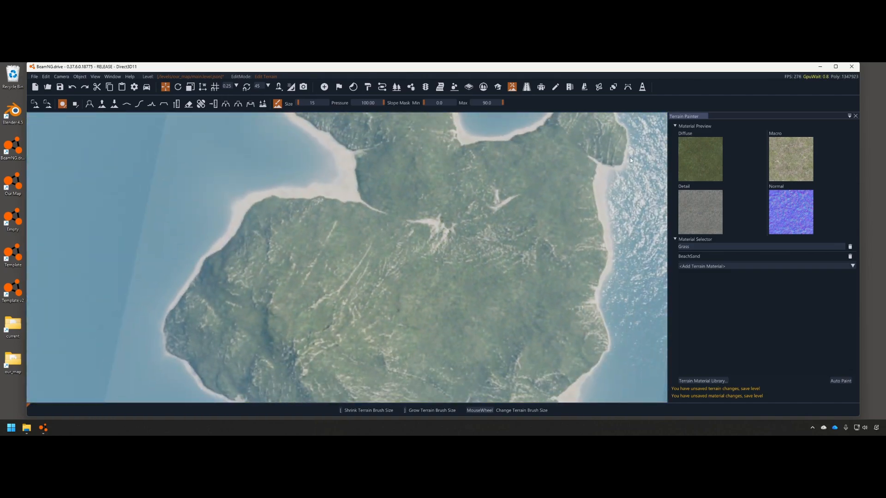
{"action": "key", "text": "w"}
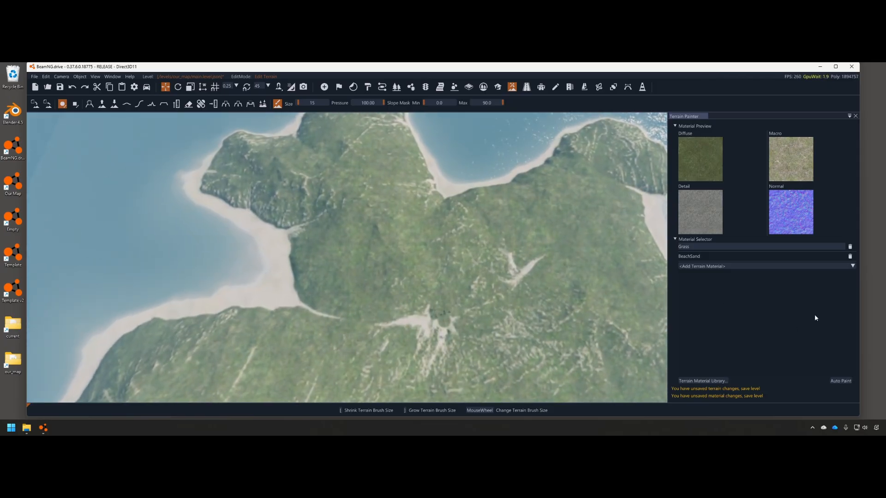
- Open the Terrain Material Library, try a macro size of 100 on the Grass material, and restore it to 60, saving each change to file
{"action": "left_click", "coordinate": [702, 381]}
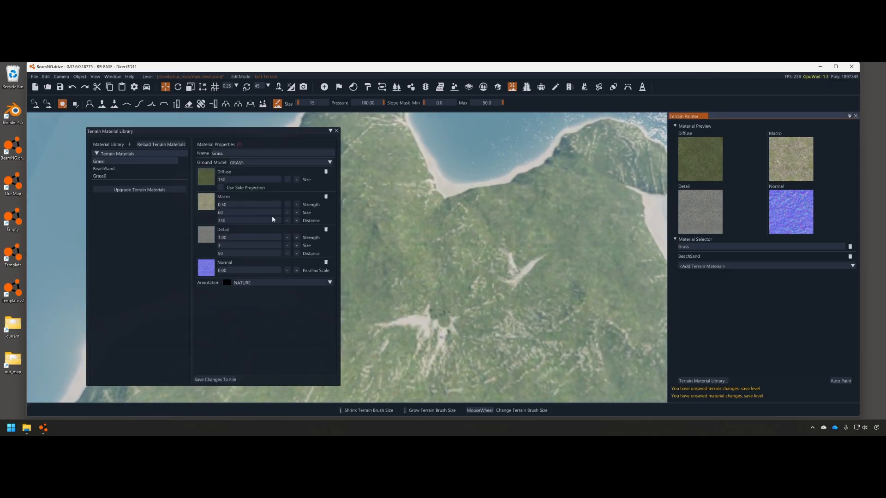
{"action": "key", "text": "w"}
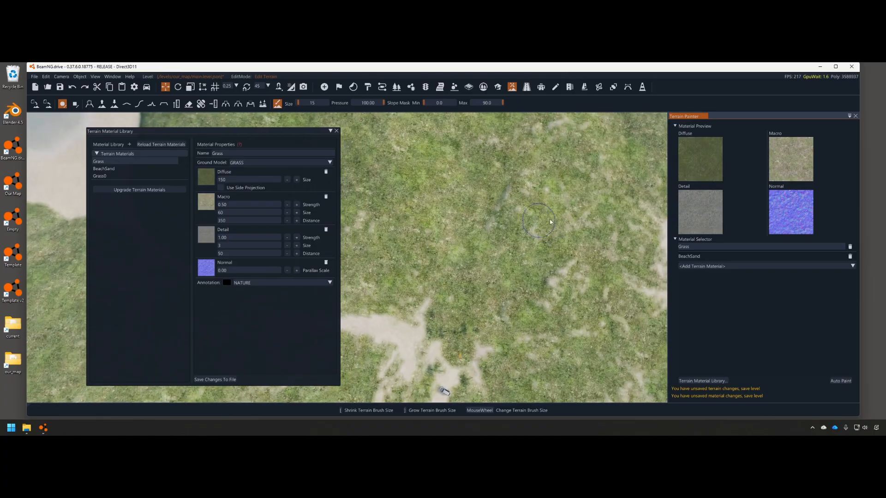
{"action": "left_click", "coordinate": [248, 204]}
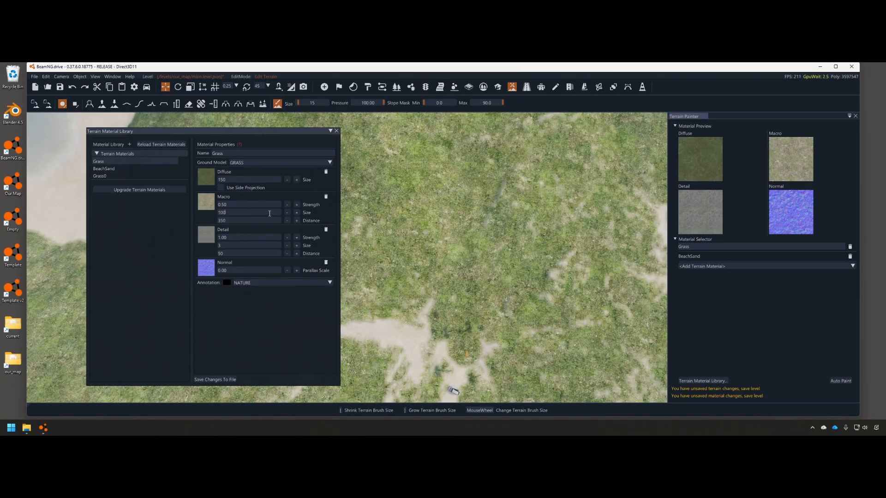
{"action": "left_click", "coordinate": [216, 380]}
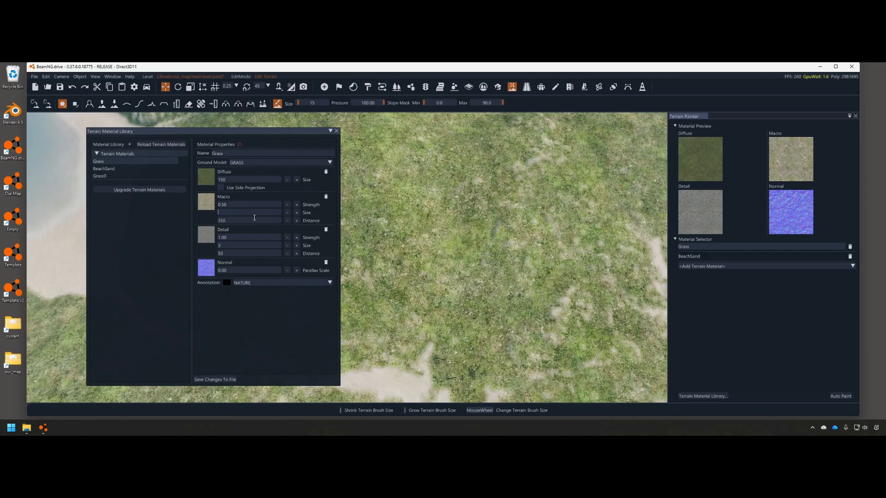
{"action": "left_click", "coordinate": [215, 381]}
{"action": "right_click_drag", "start_coordinate": [451, 265], "coordinate": [420, 235]}
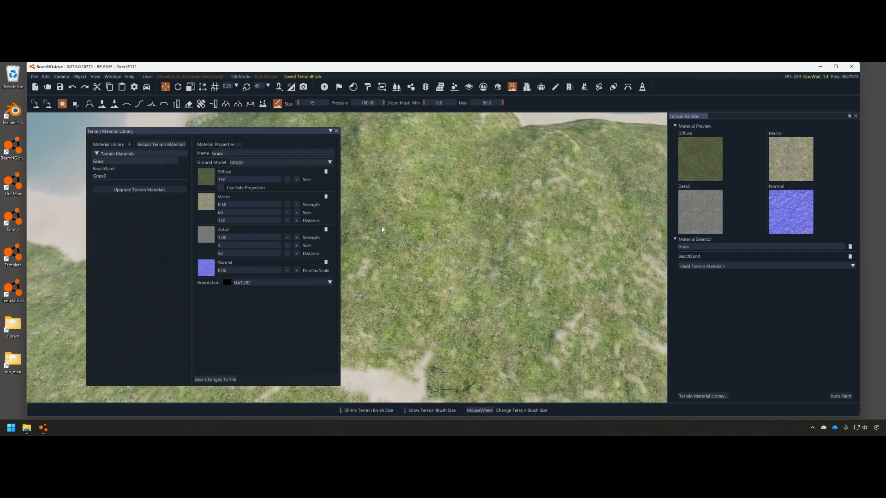
- Set the Grass material's macro strength to 1, save the changes to file, and examine the grass from near and far
{"action": "left_click", "coordinate": [259, 213]}
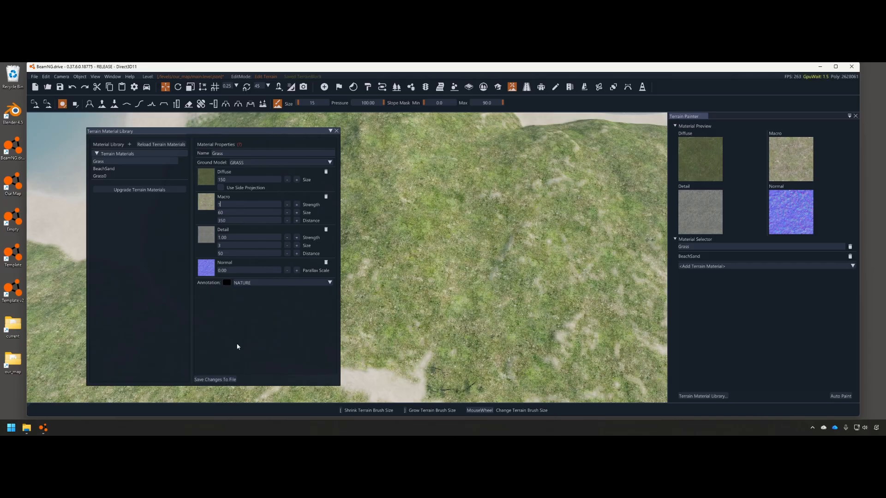
{"action": "left_click", "coordinate": [219, 380]}
{"action": "key", "text": "w"}
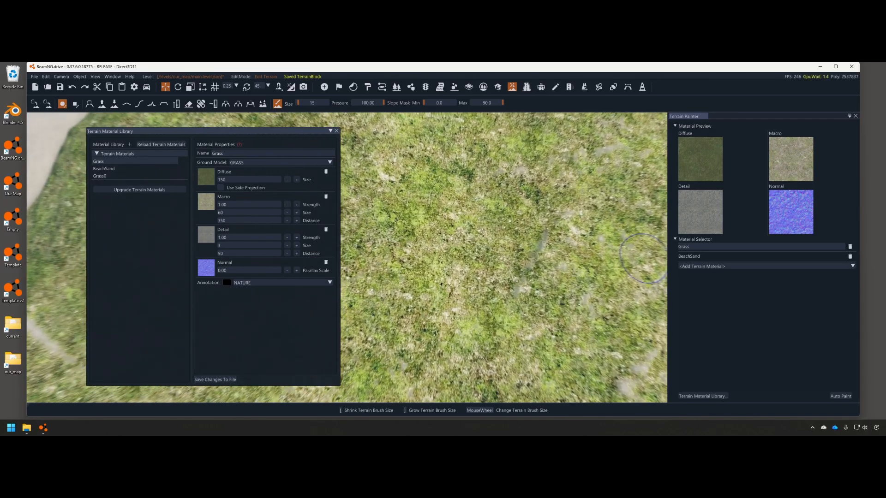
{"action": "mouse_move", "coordinate": [571, 256]}
{"action": "right_mouse_down"}
{"action": "mouse_move", "coordinate": [570, 194]}
{"action": "mouse_move", "coordinate": [570, 256]}
{"action": "right_mouse_up"}
{"action": "key", "text": "s"}
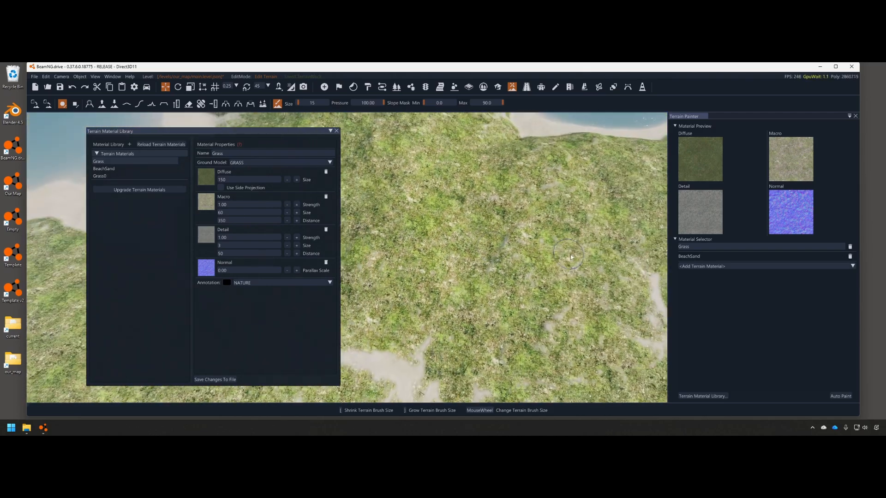
{"action": "key", "text": "w"}
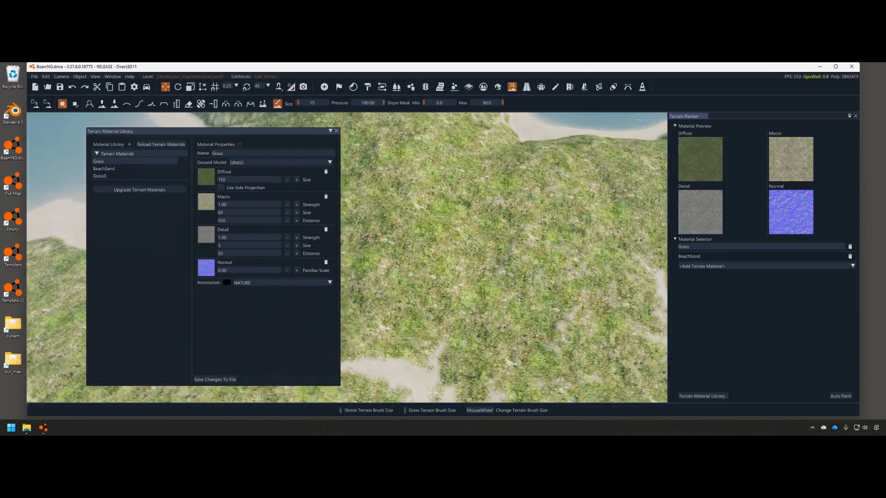
- Set the Grass material's macro strength to 0.5, save the changes to file, and check the grass from near and far
{"action": "key", "text": "s"}
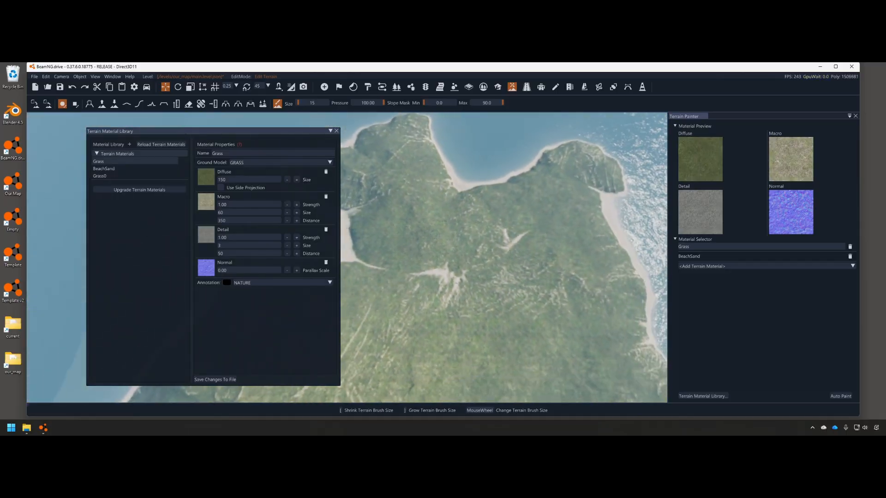
{"action": "key", "text": "s"}
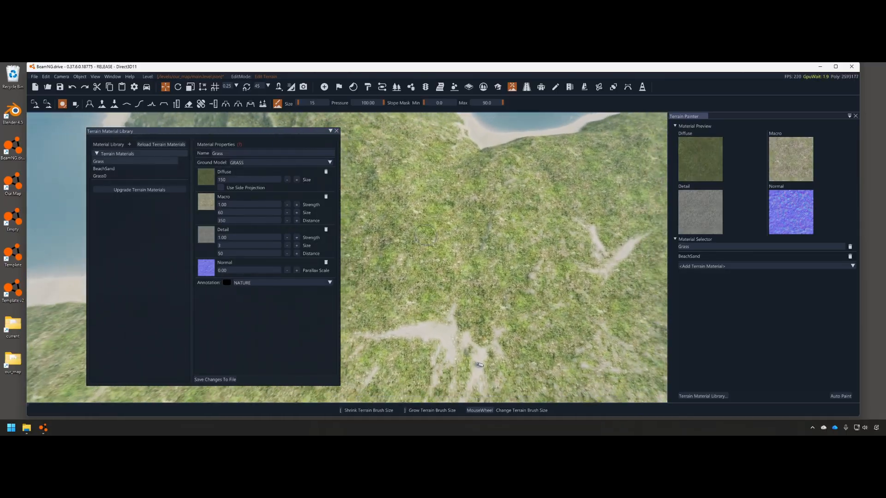
{"action": "key", "text": "w"}
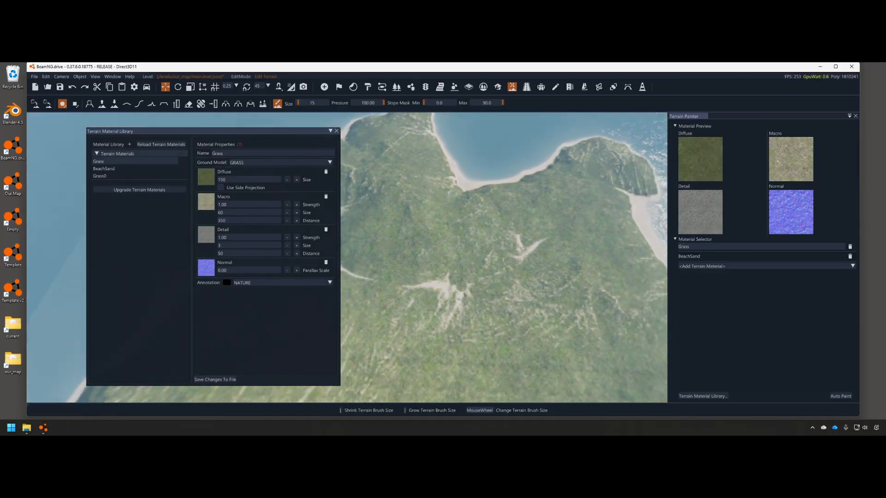
{"action": "key", "text": "w"}
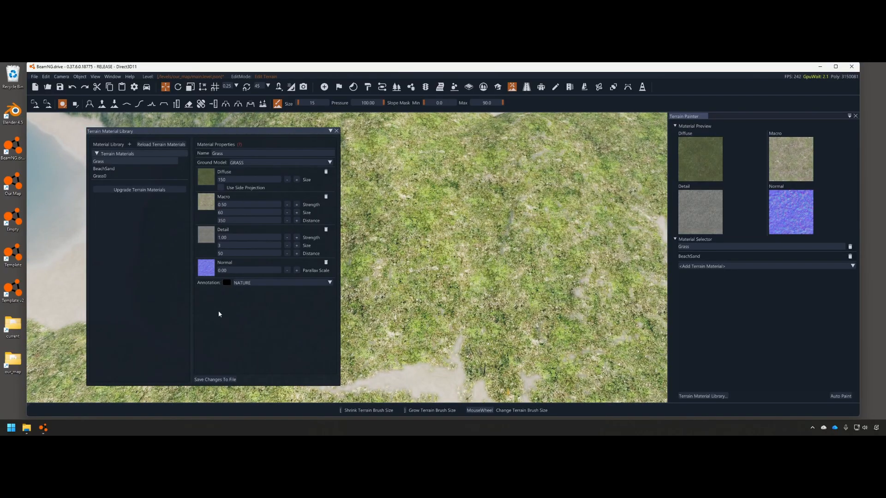
{"action": "left_click", "coordinate": [210, 378]}
{"action": "key", "text": "s"}
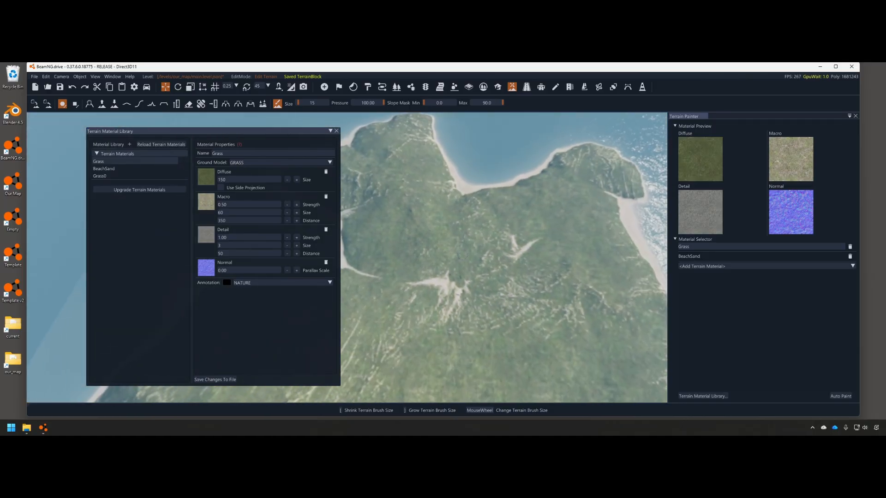
{"action": "key", "text": "w"}
{"action": "key", "text": "w"}
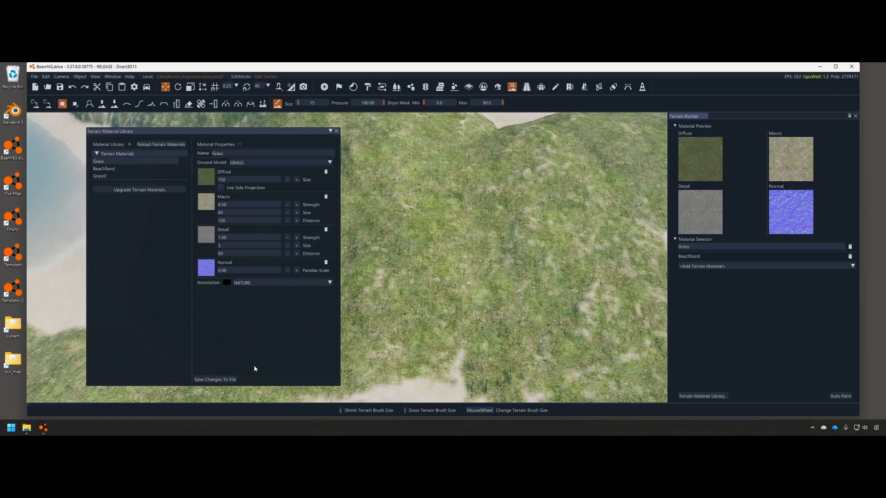
- Try a macro distance of 100 on the Grass material, save it to file, and examine the grass at decreasing distances
{"action": "left_click", "coordinate": [215, 379]}
{"action": "key", "text": "s"}
{"action": "key", "text": "s"}
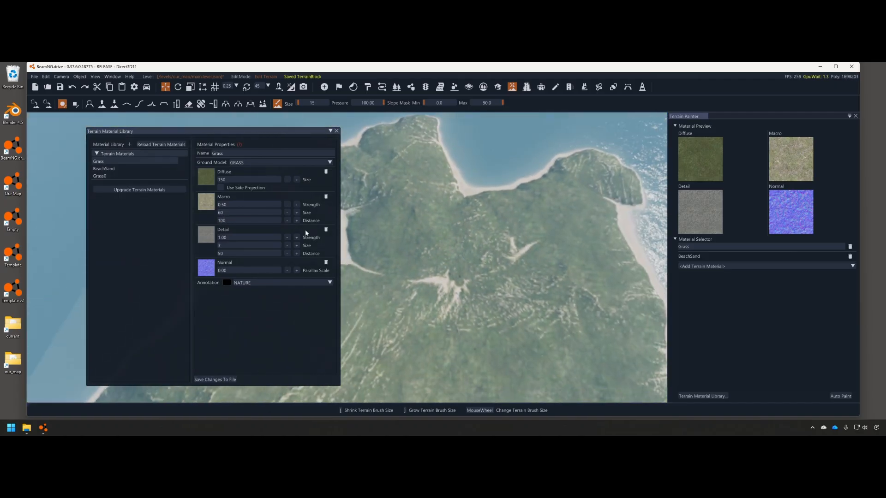
{"action": "key", "text": "w"}
{"action": "key", "text": "w"}
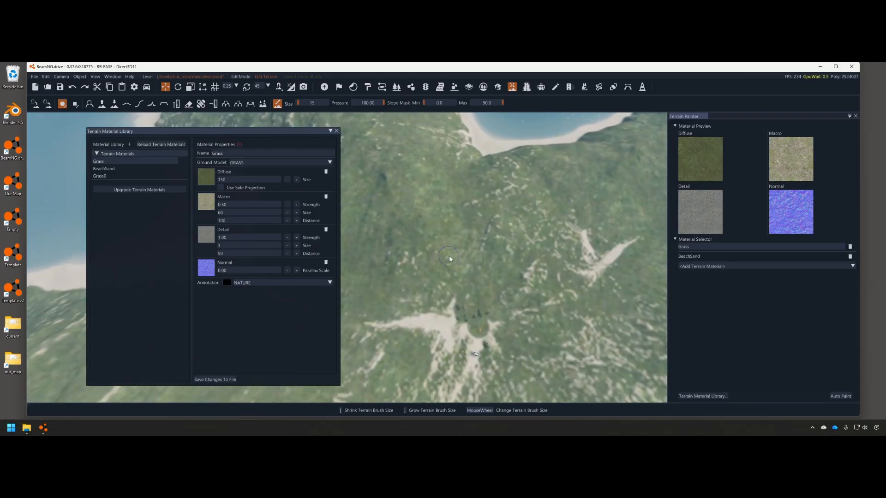
{"action": "key", "text": "w"}
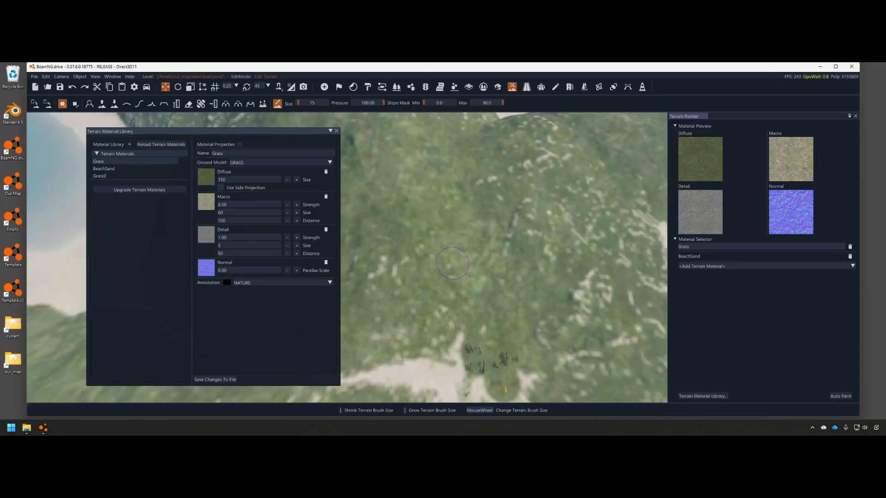
{"action": "key", "text": "w"}
{"action": "scroll", "coordinate": [451, 262], "scroll_direction": "up", "scroll_amount": 3}
{"action": "key", "text": "s"}
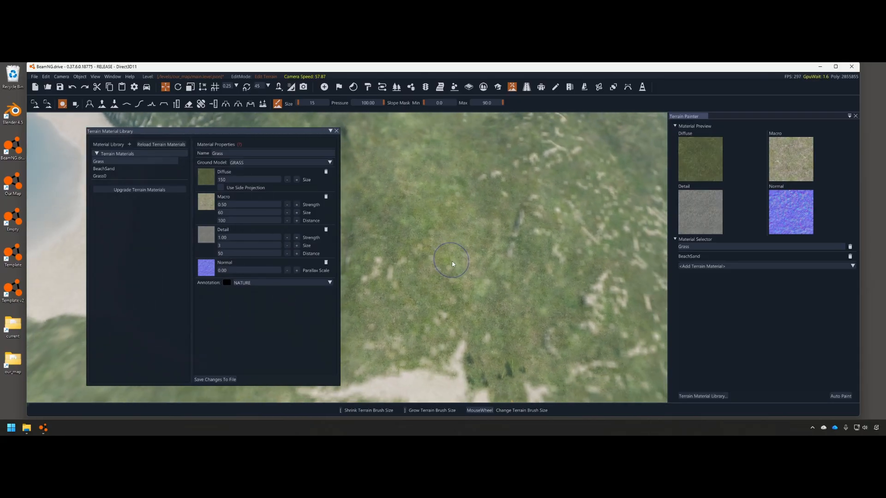
{"action": "key", "text": "w"}
{"action": "key", "text": "w"}
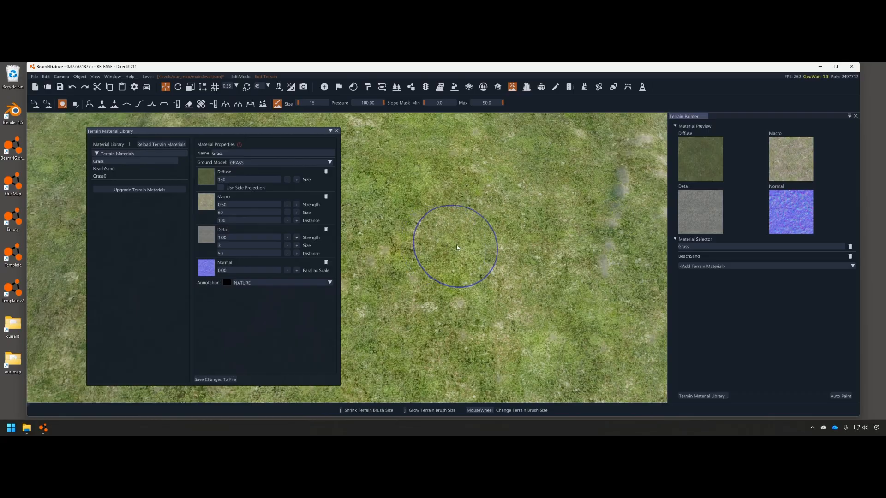
- Restore the Grass material's macro distance to 350, save the changes to file, and view the terrain from farther away
{"action": "key", "text": "s"}
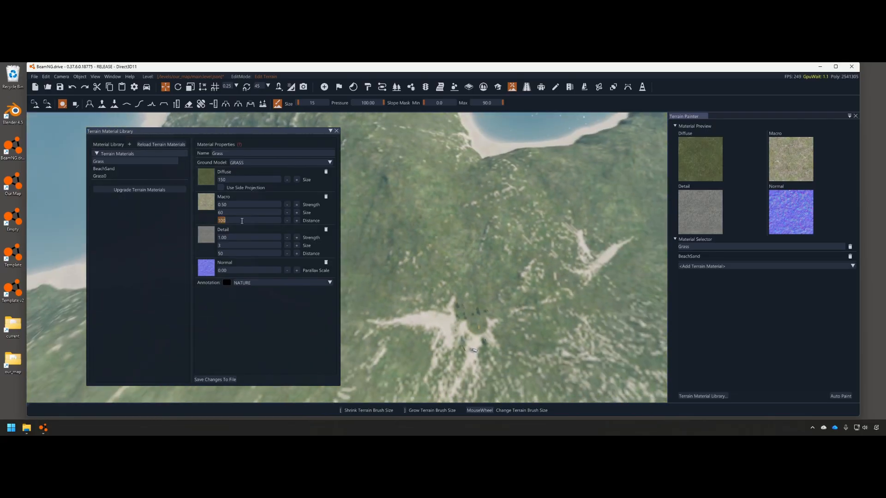
{"action": "left_click", "coordinate": [219, 379]}
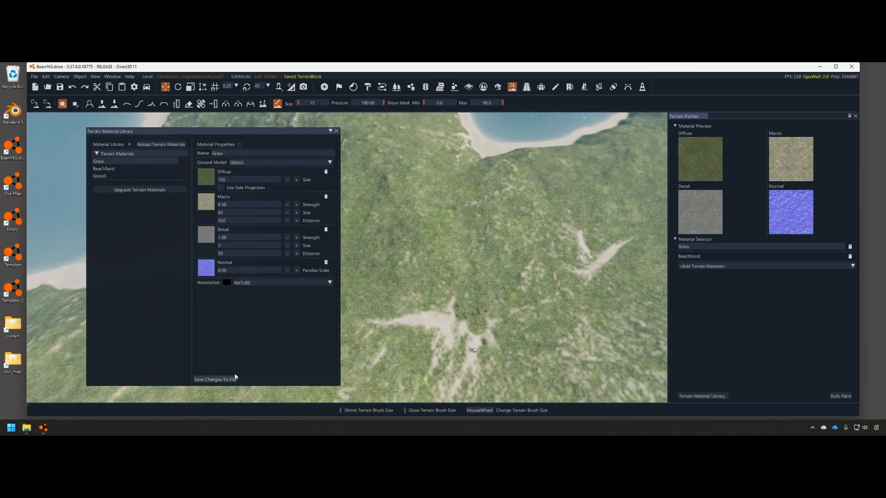
{"action": "key", "text": "s"}
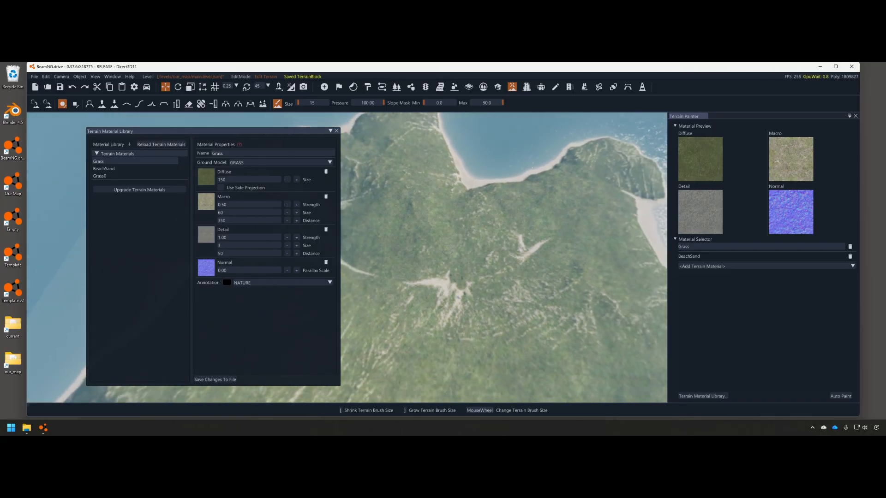
- Try a macro distance of 1000 on the Grass material, save it to file, and examine the island from high up
{"action": "left_click", "coordinate": [233, 221]}
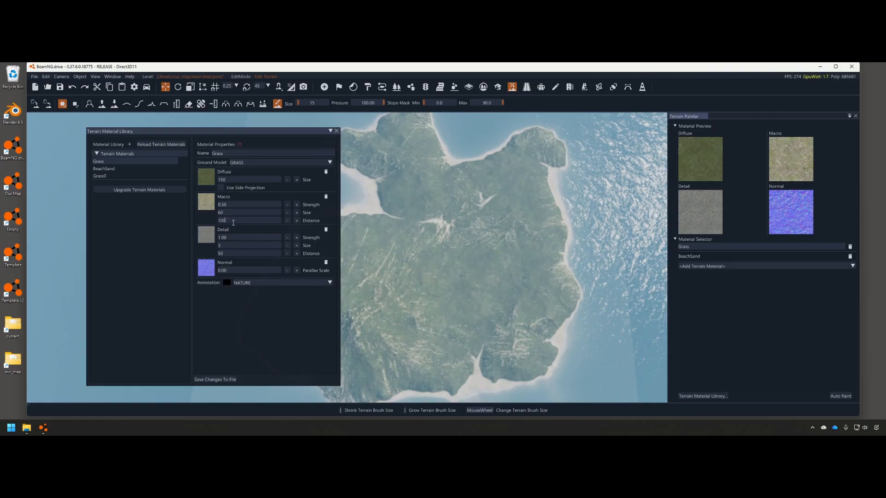
{"action": "left_click", "coordinate": [219, 381]}
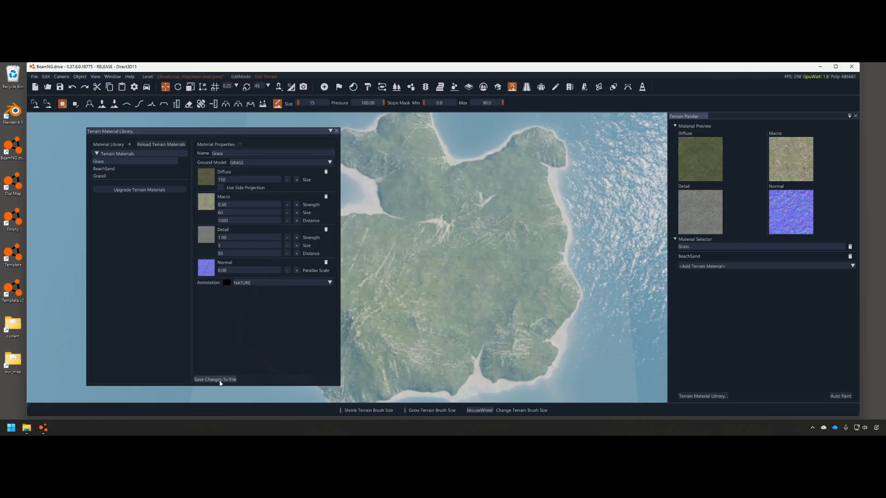
{"action": "key", "text": "s"}
{"action": "key", "text": "w"}
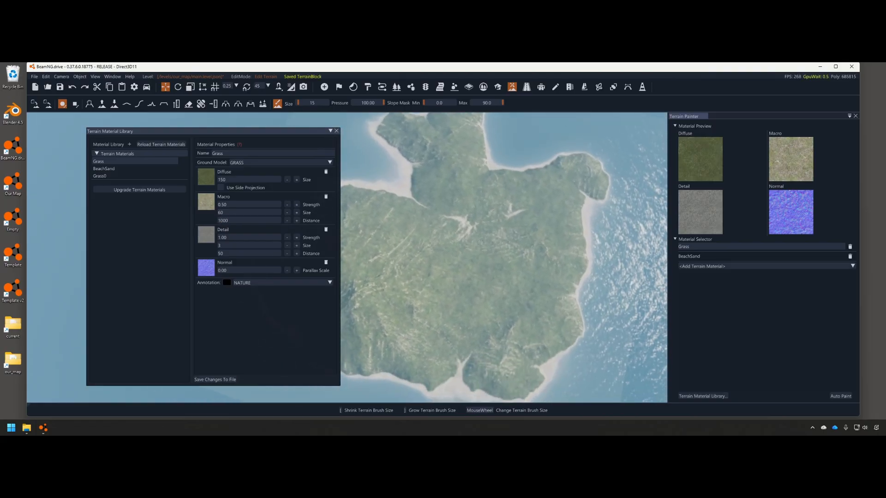
{"action": "key", "text": "w"}
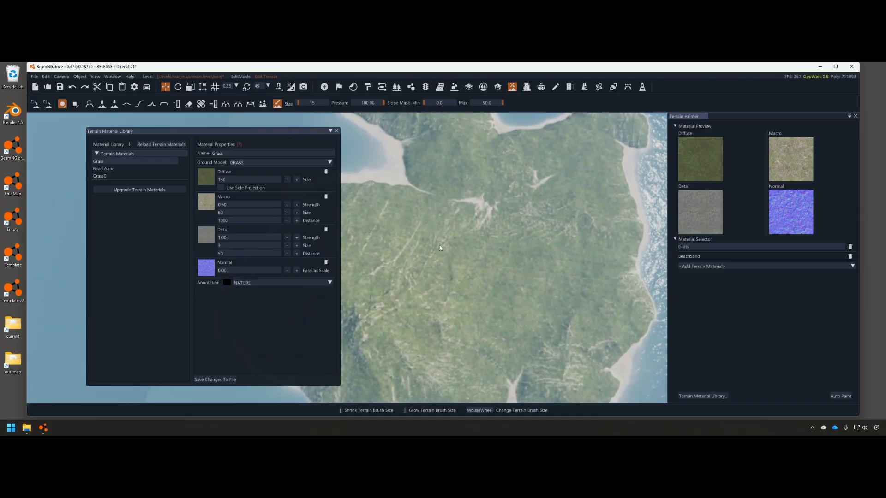
{"action": "right_click_drag", "start_coordinate": [439, 245], "coordinate": [475, 226]}
{"action": "key", "text": "w"}
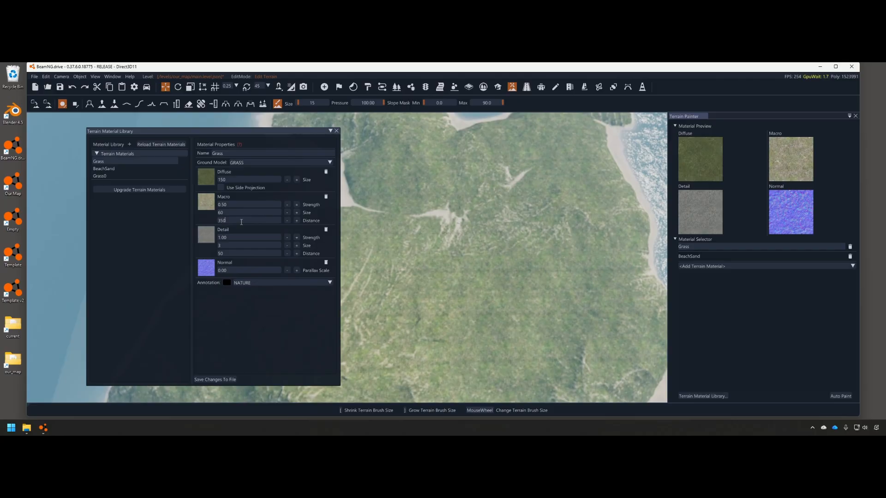
- Set the Grass material's macro distance back to 350 and save the changes to file
{"action": "left_click", "coordinate": [219, 379]}
{"action": "key", "text": "w"}
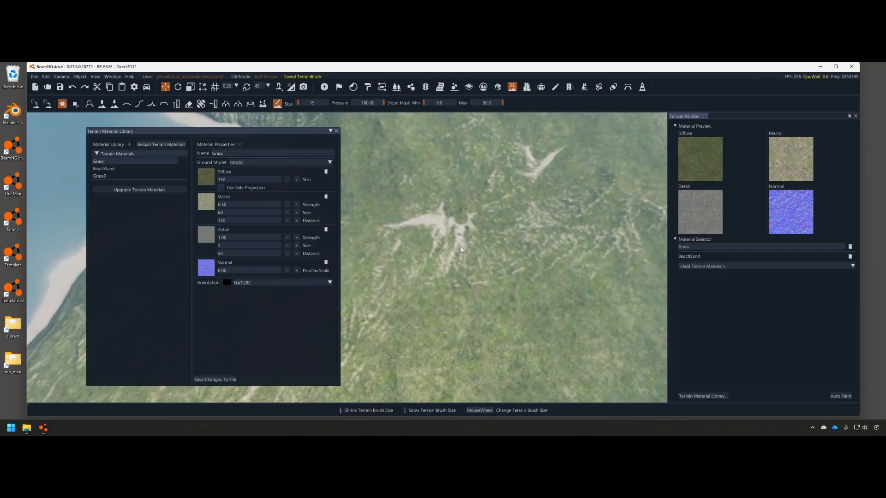
{"action": "key", "text": "w"}
{"action": "right_click_drag", "start_coordinate": [466, 245], "coordinate": [465, 212]}
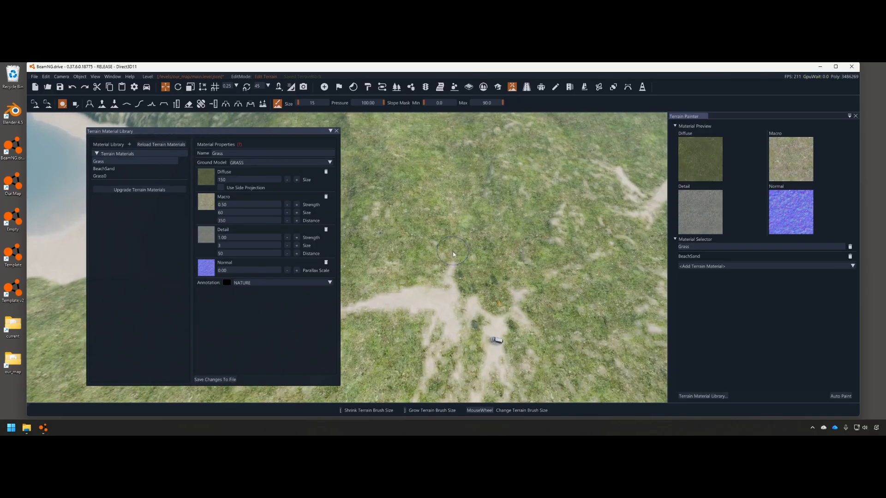
- Examine how the grass texture around the van changes between medium and close viewing distance
{"action": "mouse_move", "coordinate": [556, 268]}
{"action": "right_mouse_down"}
{"action": "mouse_move", "coordinate": [457, 226]}
{"action": "mouse_move", "coordinate": [453, 207]}
{"action": "mouse_move", "coordinate": [527, 267]}
{"action": "right_mouse_up"}
{"action": "key", "text": "w"}
{"action": "key", "text": "w"}
{"action": "key", "text": "s"}
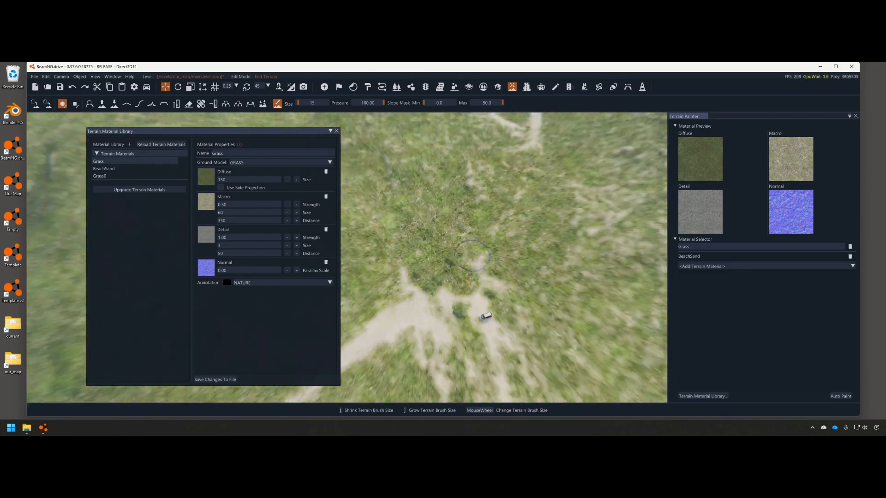
{"action": "key", "text": "w"}
{"action": "key", "text": "s"}
{"action": "key", "text": "w"}
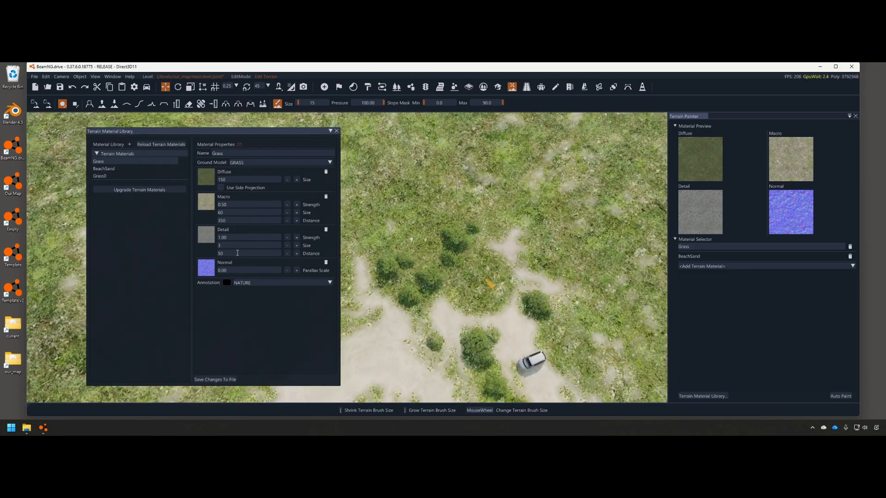
{"action": "right_click_drag", "start_coordinate": [501, 207], "coordinate": [466, 200]}
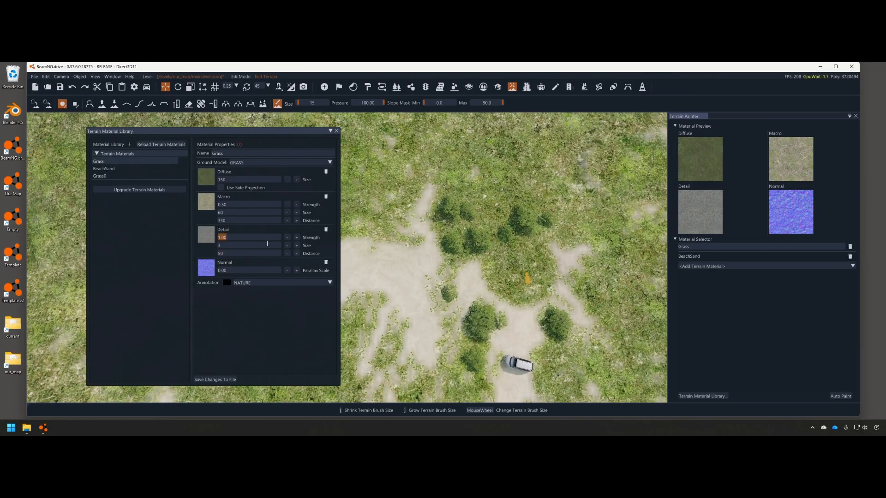
- Try a detail strength of 0.5 on the Grass material while viewing the grass up close, and save the changes to file
{"action": "key", "text": "w"}
{"action": "mouse_move", "coordinate": [445, 210]}
{"action": "right_mouse_down"}
{"action": "mouse_move", "coordinate": [454, 208]}
{"action": "mouse_move", "coordinate": [450, 175]}
{"action": "mouse_move", "coordinate": [415, 162]}
{"action": "mouse_move", "coordinate": [415, 194]}
{"action": "mouse_move", "coordinate": [420, 184]}
{"action": "mouse_move", "coordinate": [429, 198]}
{"action": "mouse_move", "coordinate": [480, 201]}
{"action": "mouse_move", "coordinate": [435, 244]}
{"action": "right_mouse_up"}
{"action": "key", "text": "w"}
{"action": "key", "text": "s"}
{"action": "key", "text": "w"}
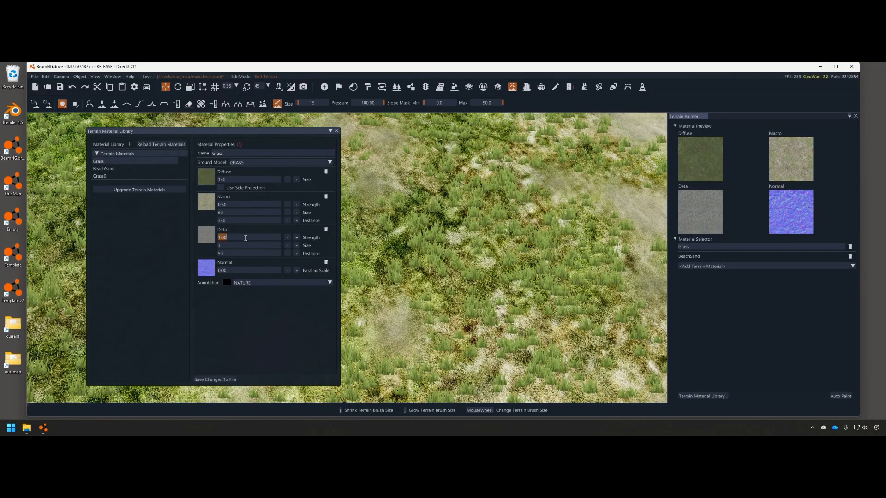
{"action": "left_click", "coordinate": [222, 379]}
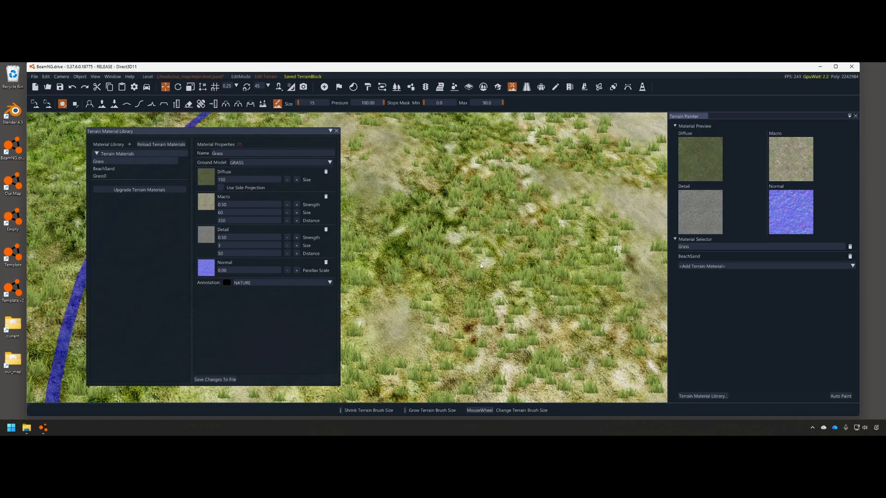
{"action": "right_click_drag", "start_coordinate": [480, 266], "coordinate": [456, 234]}
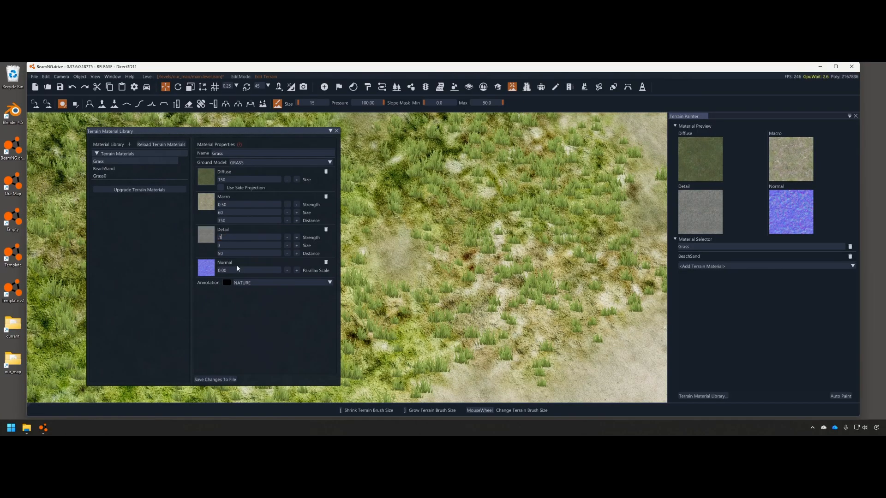
- Try a detail strength of 0.1 on the Grass material, save it to file, and examine the ground from several close distances
{"action": "left_click", "coordinate": [221, 383]}
{"action": "right_click_drag", "start_coordinate": [435, 272], "coordinate": [420, 242]}
{"action": "key", "text": "w"}
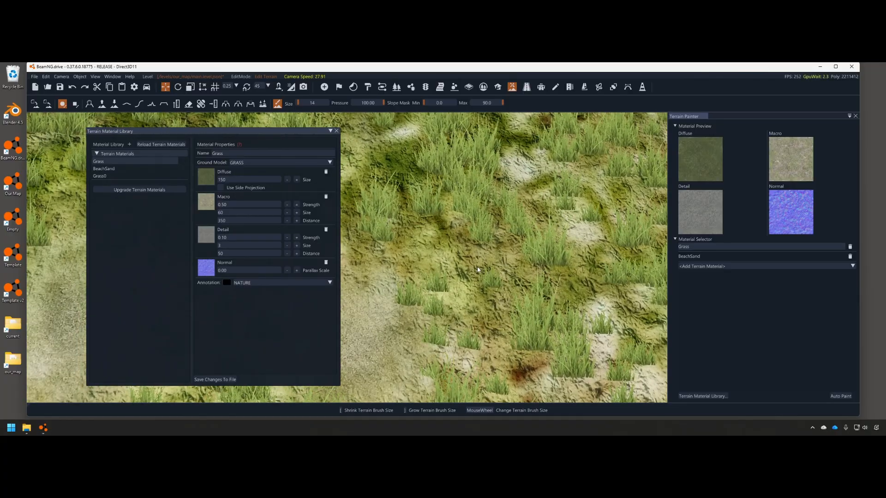
{"action": "key", "text": "s"}
{"action": "key", "text": "w"}
{"action": "key", "text": "s"}
{"action": "key", "text": "w"}
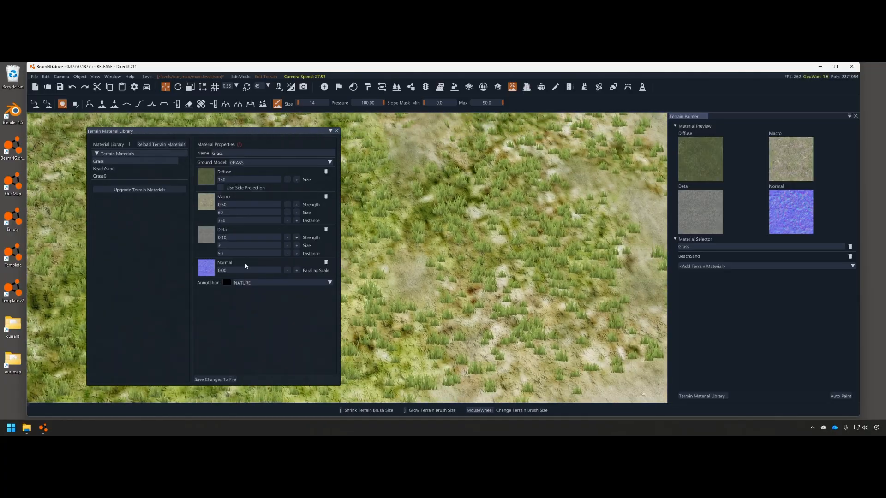
{"action": "key", "text": "s"}
{"action": "key", "text": "s"}
{"action": "key", "text": "s"}
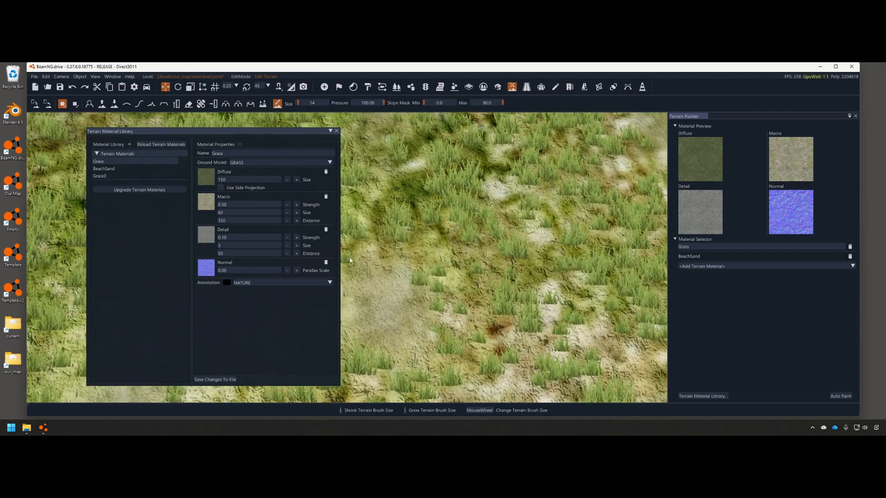
- Try a detail strength of 0 on the Grass material with the changes saved to file, and raise it to 0.5
{"action": "left_click", "coordinate": [244, 238]}
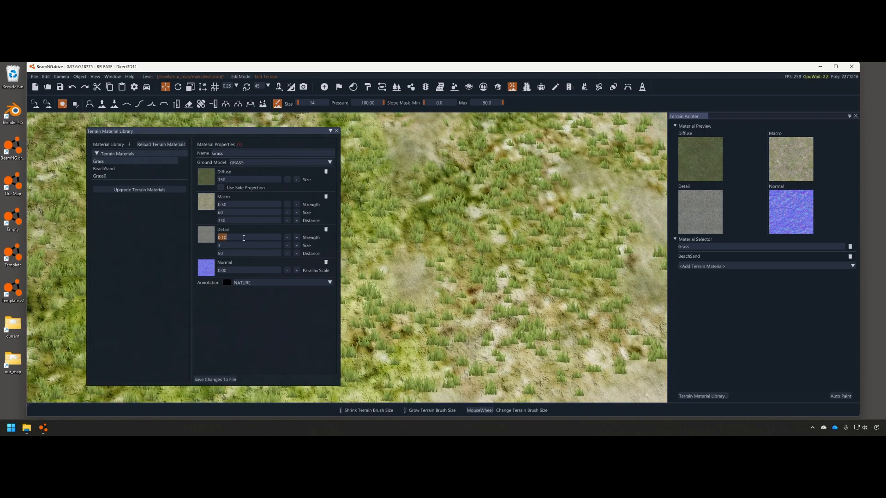
{"action": "type", "text": "0"}
{"action": "left_click", "coordinate": [209, 380]}
{"action": "left_click", "coordinate": [240, 239]}
{"action": "type", "text": ".5"}
{"action": "key", "text": "Return"}
- Set the Grass material's detail strength to 1 and save the changes to file
{"action": "left_click", "coordinate": [228, 238]}
{"action": "type", "text": "1"}
{"action": "key", "text": "Return"}
{"action": "left_click", "coordinate": [215, 380]}
- Try a detail size of 6 on the Grass material and restore it to 3, saving each change to file
{"action": "right_click_drag", "start_coordinate": [393, 272], "coordinate": [393, 272]}
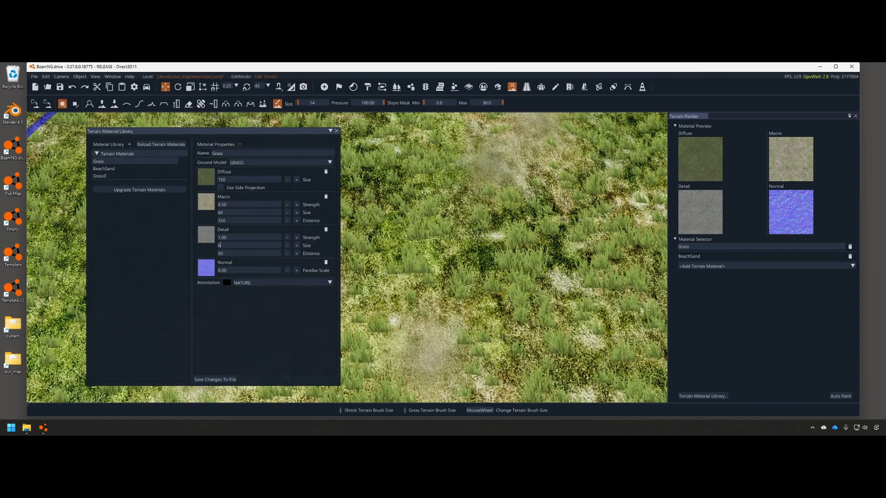
{"action": "left_click", "coordinate": [213, 379]}
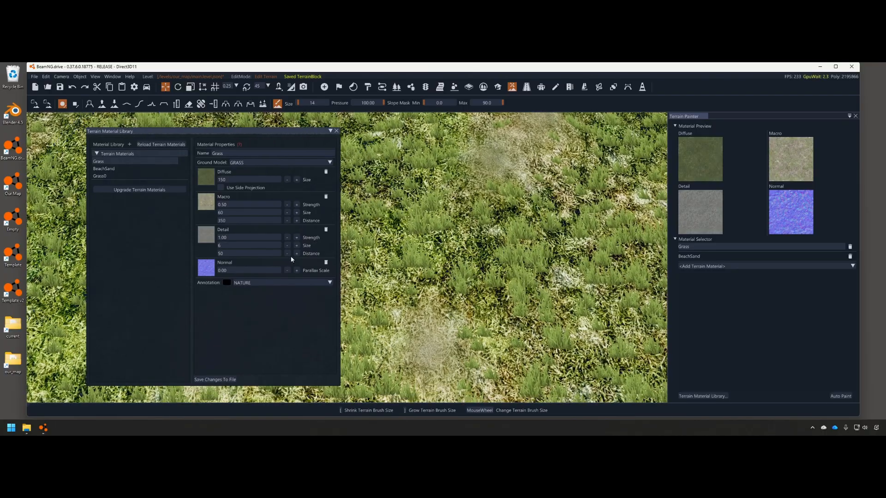
{"action": "left_click", "coordinate": [248, 245]}
{"action": "type", "text": "3"}
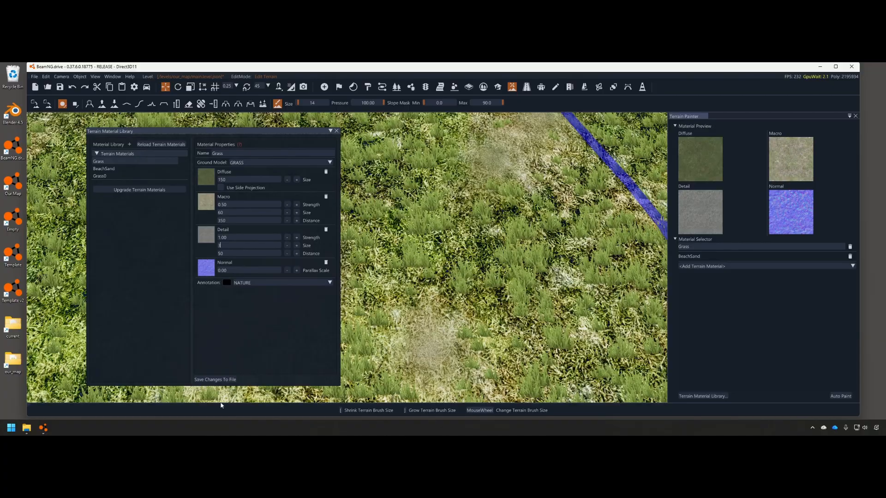
{"action": "left_click", "coordinate": [215, 379]}
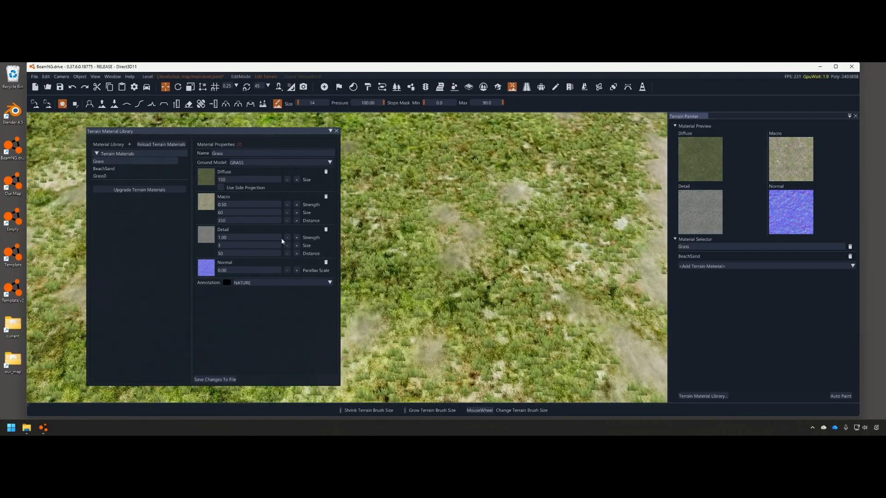
- Try a detail size of 1 on the Grass material, examine the ground up close, and restore 3, saving each change to file
{"action": "left_click", "coordinate": [241, 244]}
{"action": "left_click", "coordinate": [223, 383]}
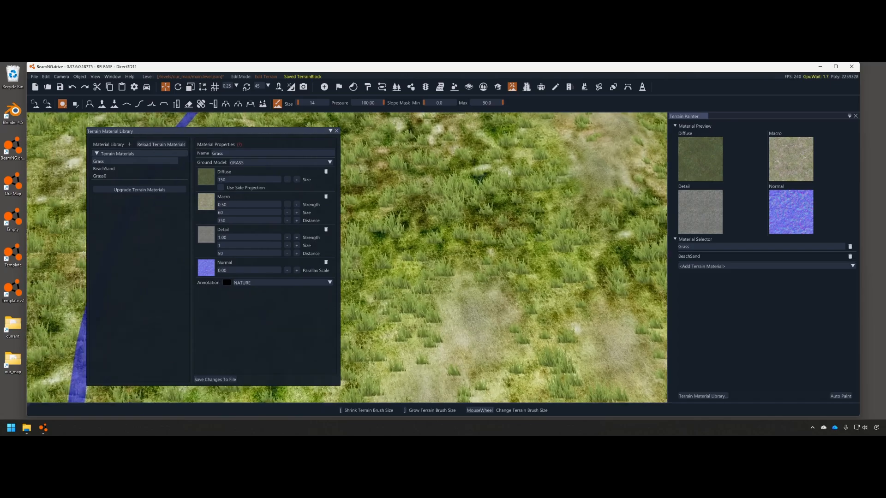
{"action": "key", "text": "s"}
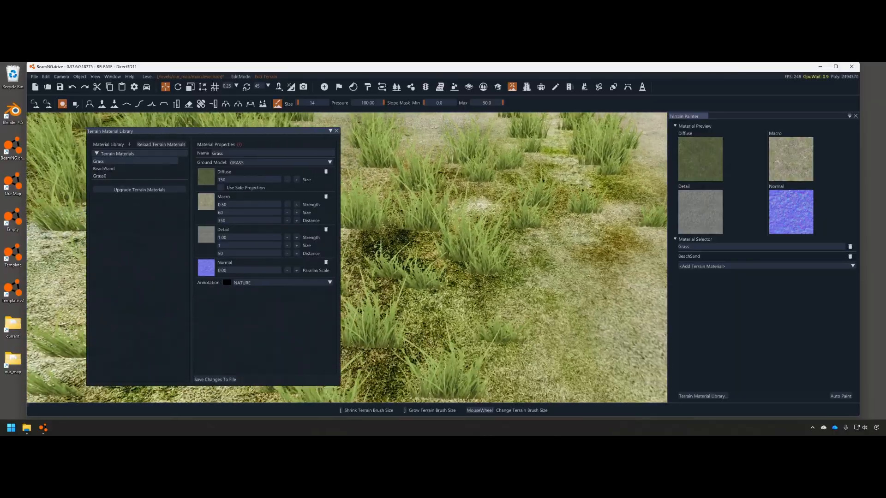
{"action": "left_click", "coordinate": [231, 246]}
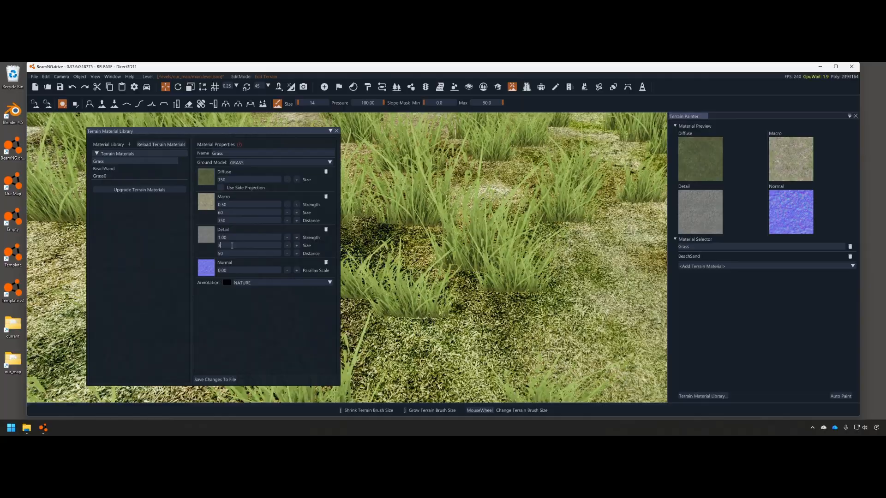
{"action": "left_click", "coordinate": [219, 379]}
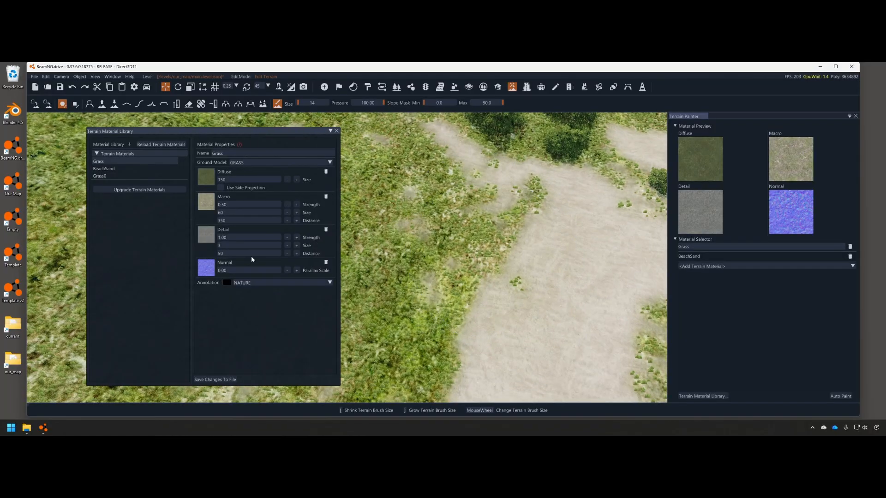
- Set the Grass material's detail distance to 100, save the changes to file, and check the ground from higher up
{"action": "left_click", "coordinate": [259, 254]}
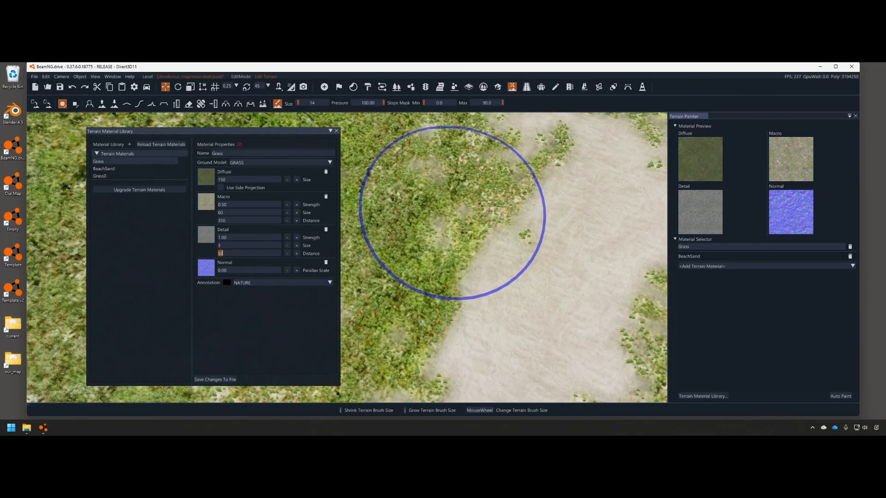
{"action": "key", "text": "Return"}
{"action": "key", "text": "s"}
{"action": "mouse_move", "coordinate": [455, 230]}
{"action": "right_mouse_down"}
{"action": "mouse_move", "coordinate": [471, 215]}
{"action": "mouse_move", "coordinate": [472, 289]}
{"action": "right_mouse_up"}
{"action": "key", "text": "w"}
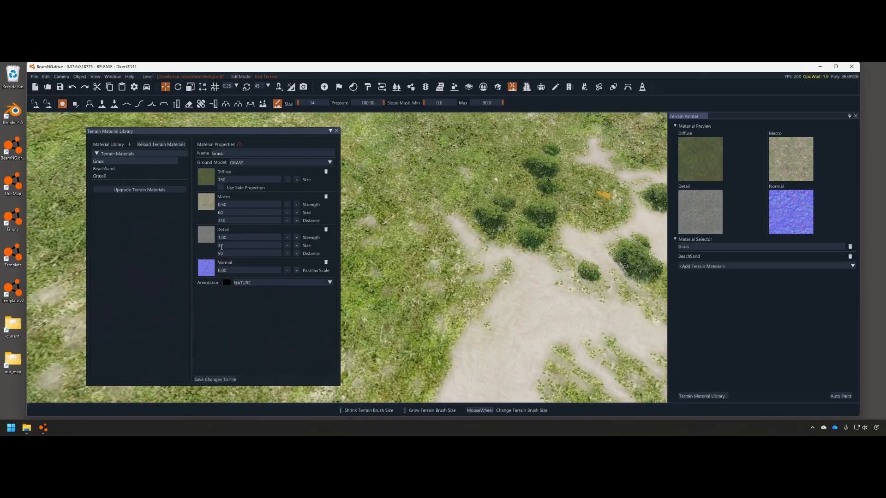
{"action": "left_click", "coordinate": [228, 252]}
{"action": "type", "text": "100"}
{"action": "left_click", "coordinate": [223, 380]}
{"action": "key", "text": "s"}
{"action": "mouse_move", "coordinate": [465, 294]}
{"action": "right_mouse_down"}
{"action": "mouse_move", "coordinate": [450, 259]}
{"action": "mouse_move", "coordinate": [465, 269]}
{"action": "mouse_move", "coordinate": [348, 281]}
{"action": "mouse_move", "coordinate": [446, 273]}
{"action": "right_mouse_up"}
{"action": "key", "text": "w"}
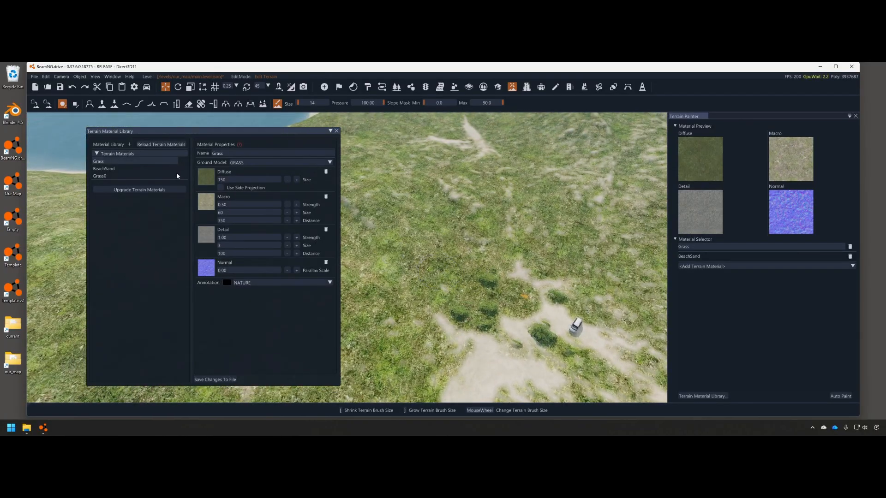
- View the Grass0 material's properties and close both the Terrain Material Library and the Terrain Painter
{"action": "left_click", "coordinate": [146, 176]}
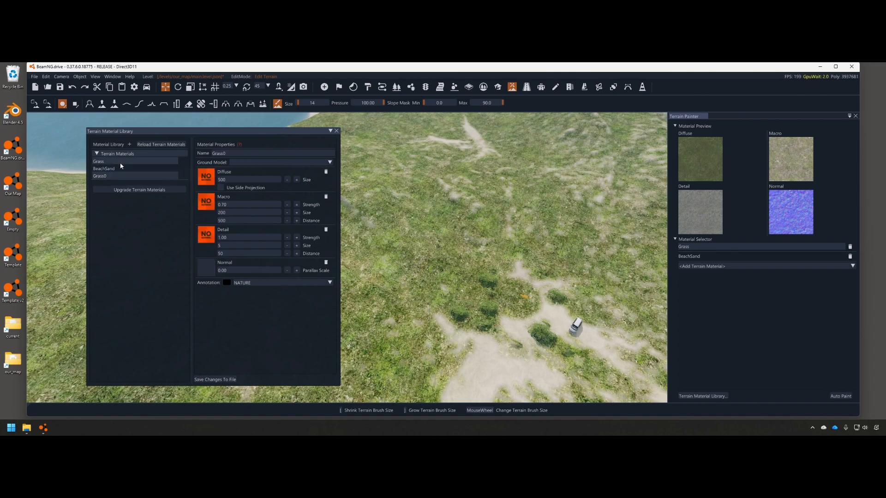
{"action": "left_click", "coordinate": [147, 144]}
{"action": "left_click", "coordinate": [336, 131]}
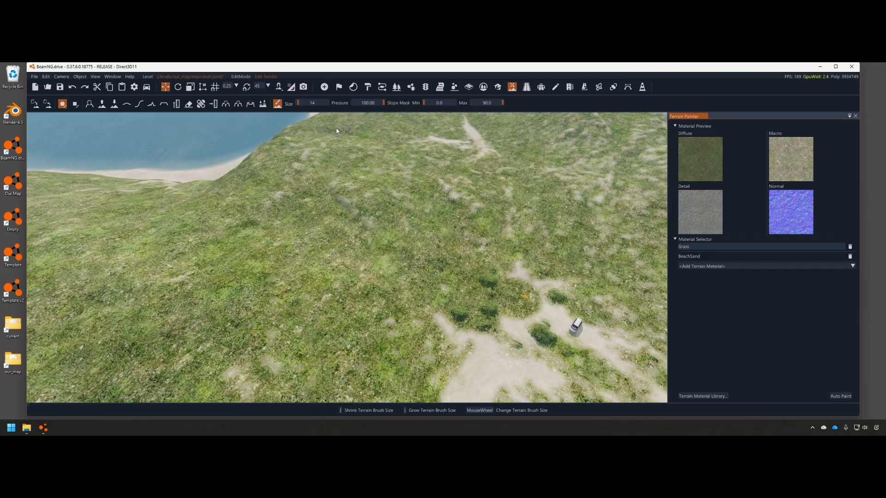
{"action": "left_click", "coordinate": [856, 116]}
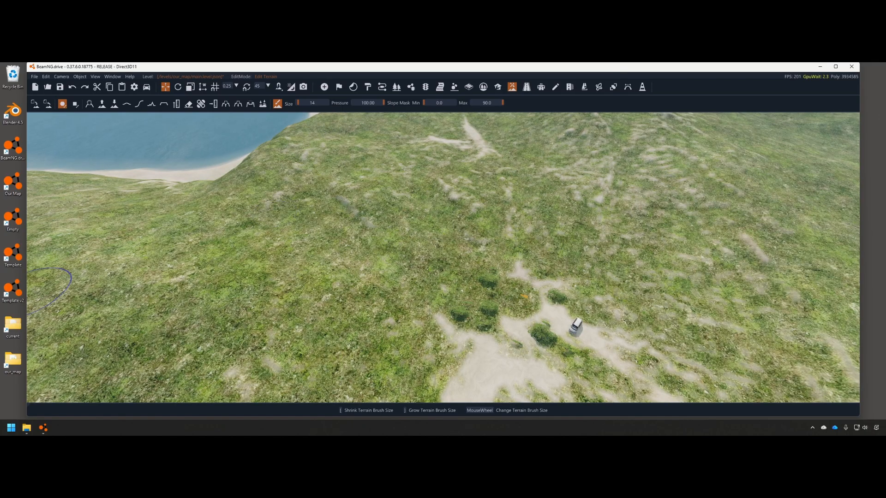
- Switch to File Explorer and look through the sand textures in Old Template Terrain and the folders in New Template Terrain
{"action": "left_click", "coordinate": [26, 427]}
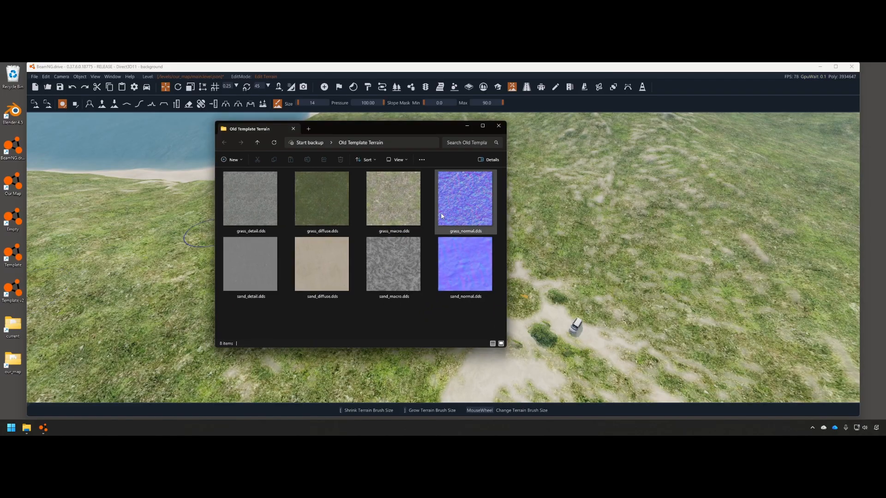
{"action": "left_click", "coordinate": [253, 279]}
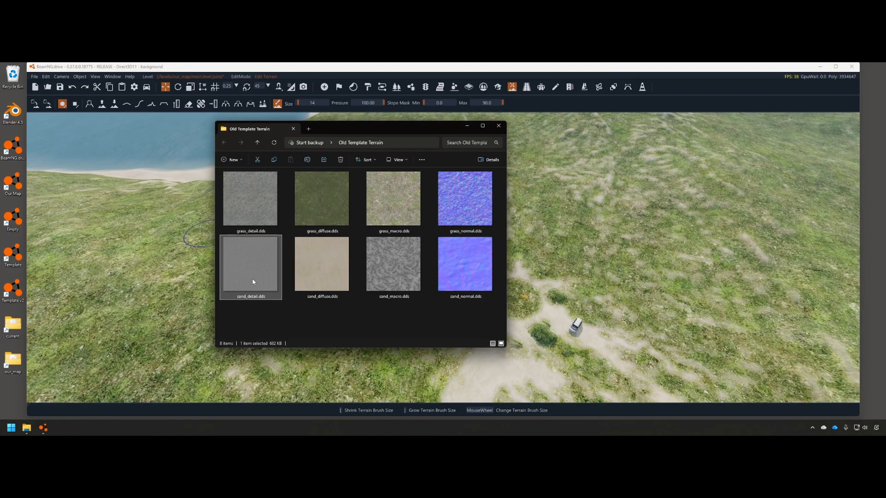
{"action": "left_click", "coordinate": [315, 278]}
{"action": "left_click", "coordinate": [403, 277]}
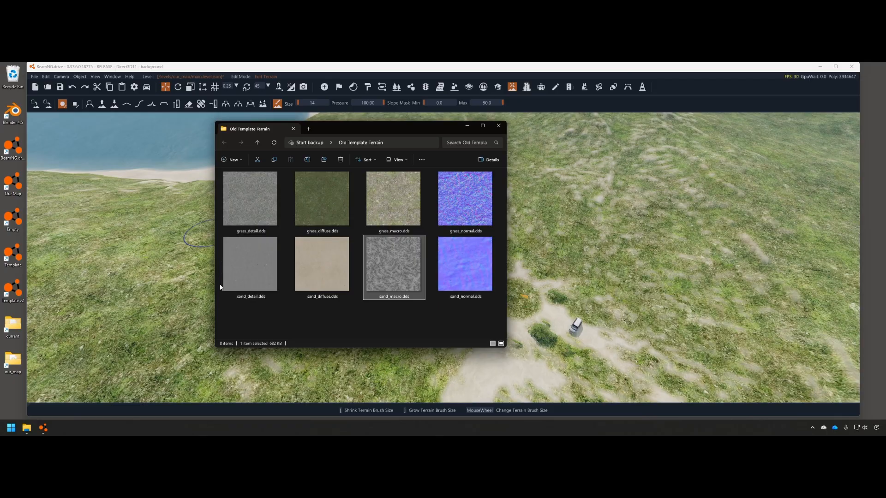
{"action": "left_click", "coordinate": [457, 272]}
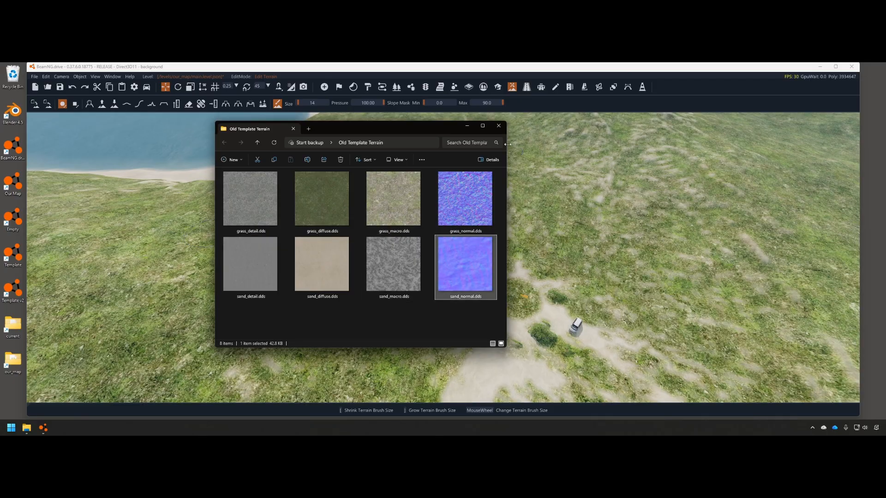
{"action": "left_click", "coordinate": [499, 126]}
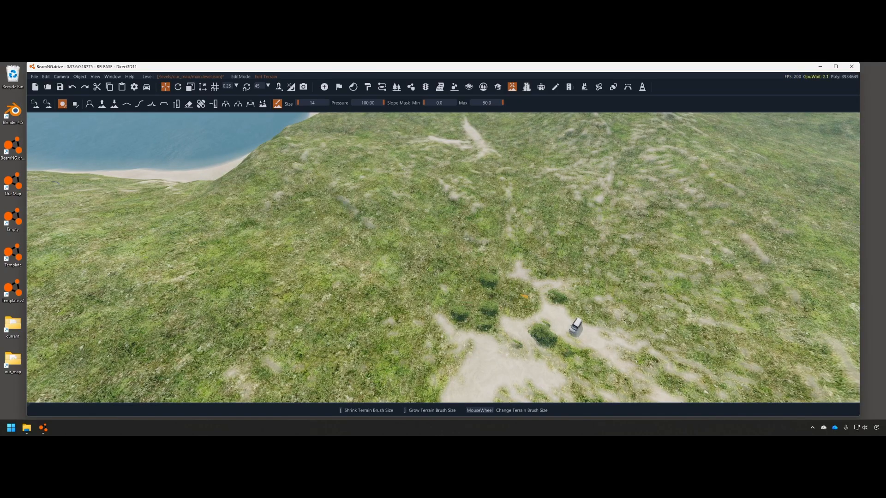
{"action": "key", "text": "alt+Tab"}
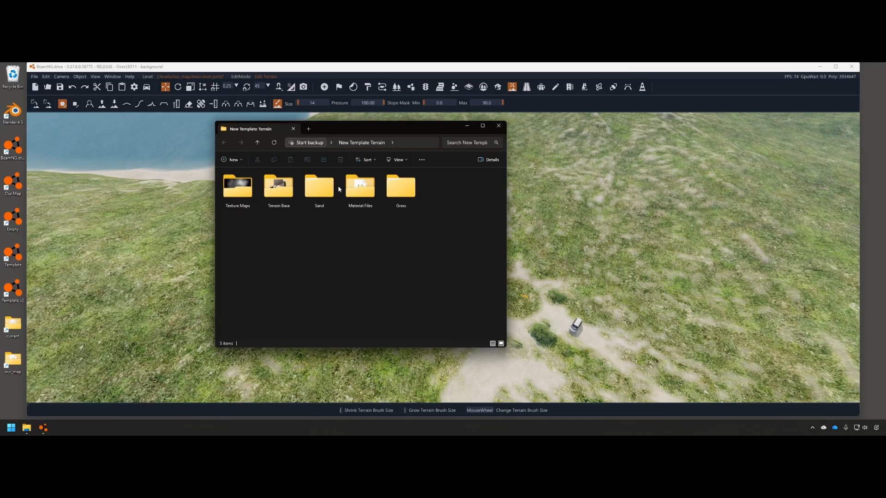
{"action": "left_click", "coordinate": [474, 127]}
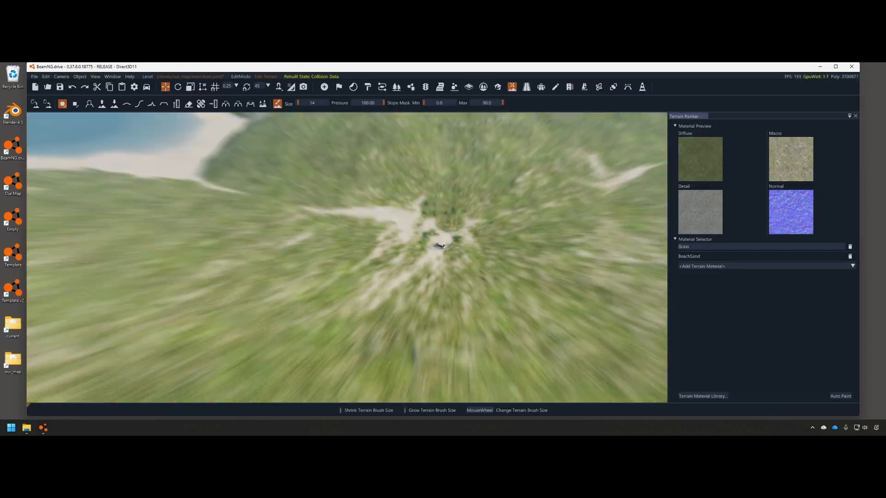
- Upgrade the terrain materials to the new PBR pipeline from the Terrain Material Library and dismiss the upgrade dialog
{"action": "left_click", "coordinate": [702, 396]}
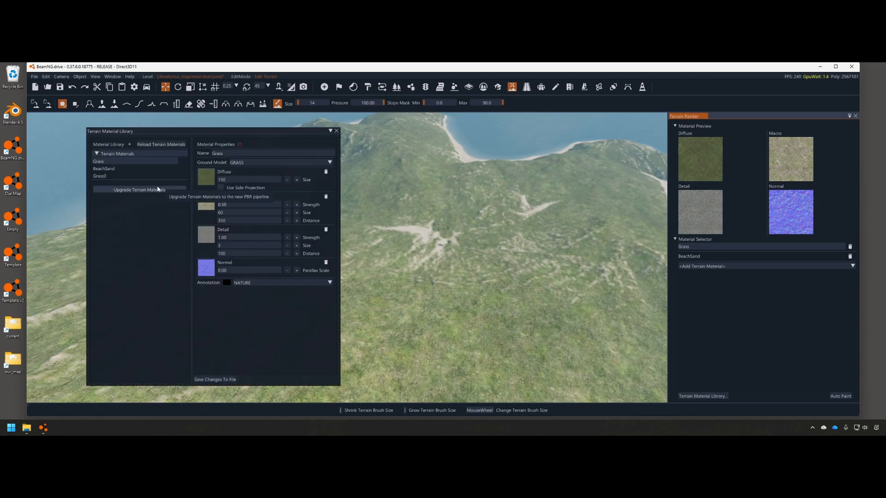
{"action": "left_click", "coordinate": [130, 190]}
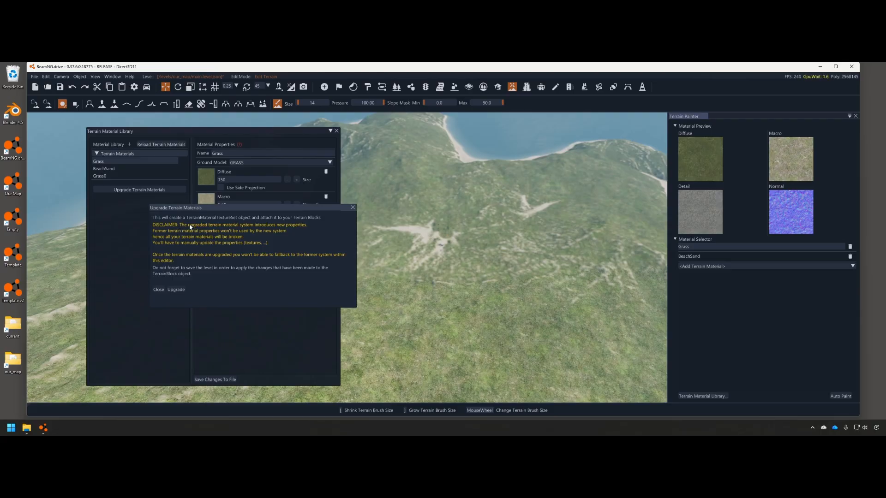
{"action": "left_click_drag", "start_coordinate": [245, 208], "coordinate": [223, 259]}
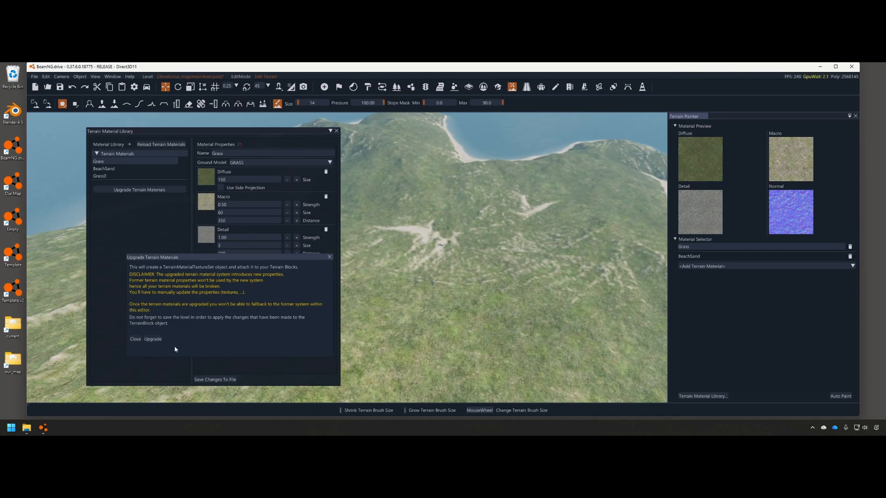
{"action": "left_click", "coordinate": [152, 340]}
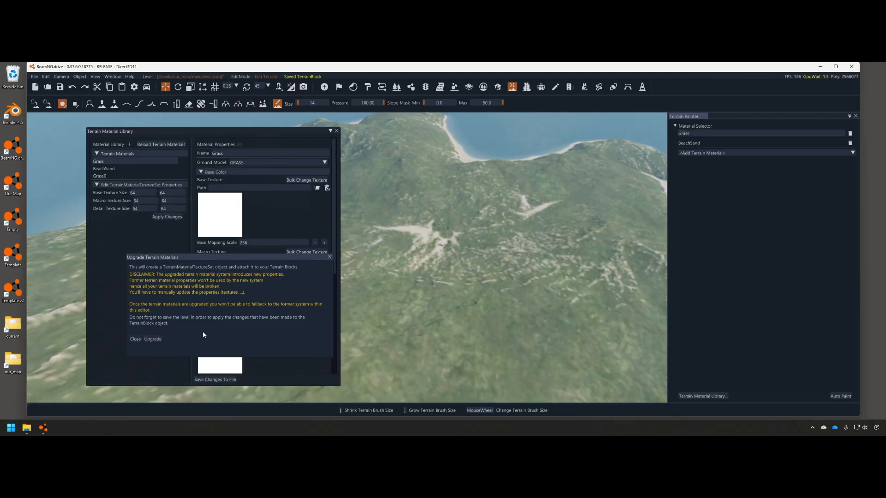
{"action": "left_click", "coordinate": [328, 257]}
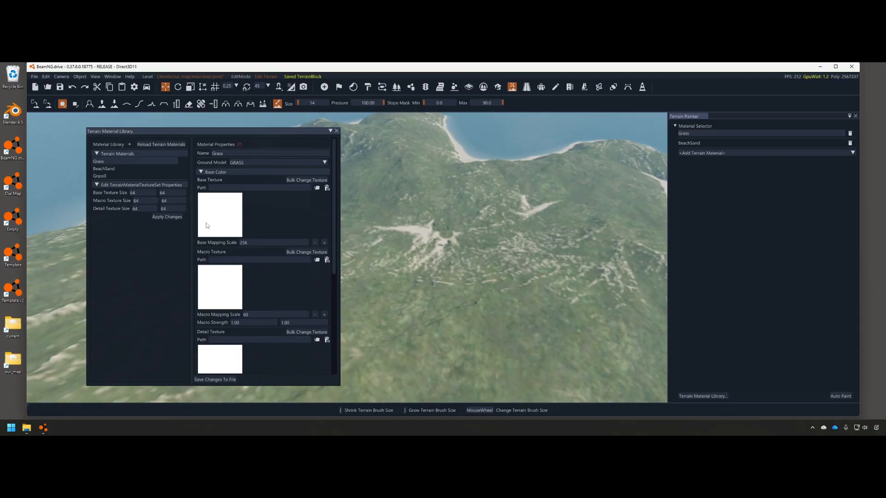
- Examine the island's upgraded terrain from near and far with the Terrain Material Library shifted out of the way
{"action": "key", "text": "w"}
{"action": "mouse_move", "coordinate": [466, 227]}
{"action": "right_mouse_down"}
{"action": "mouse_move", "coordinate": [488, 236]}
{"action": "mouse_move", "coordinate": [416, 231]}
{"action": "mouse_move", "coordinate": [516, 234]}
{"action": "mouse_move", "coordinate": [457, 233]}
{"action": "mouse_move", "coordinate": [515, 227]}
{"action": "mouse_move", "coordinate": [468, 234]}
{"action": "right_mouse_up"}
{"action": "key", "text": "w"}
{"action": "key", "text": "s"}
{"action": "key", "text": "w"}
{"action": "key", "text": "s"}
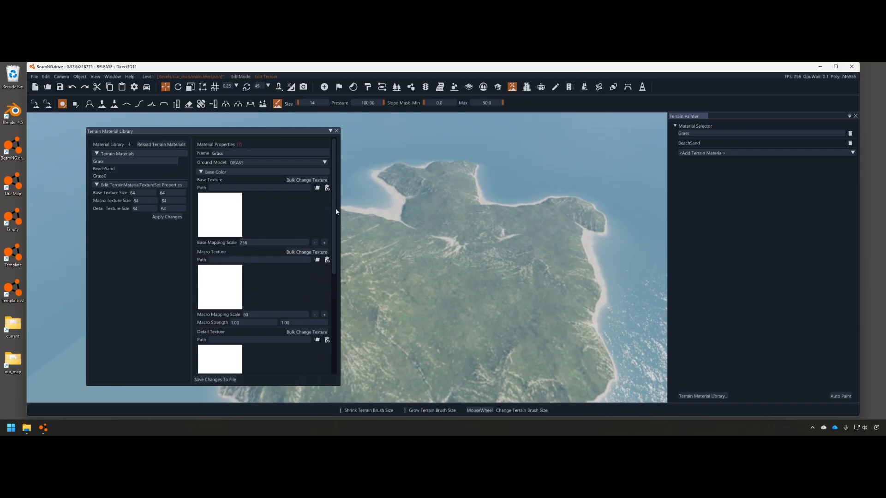
{"action": "left_click_drag", "start_coordinate": [271, 132], "coordinate": [247, 126]}
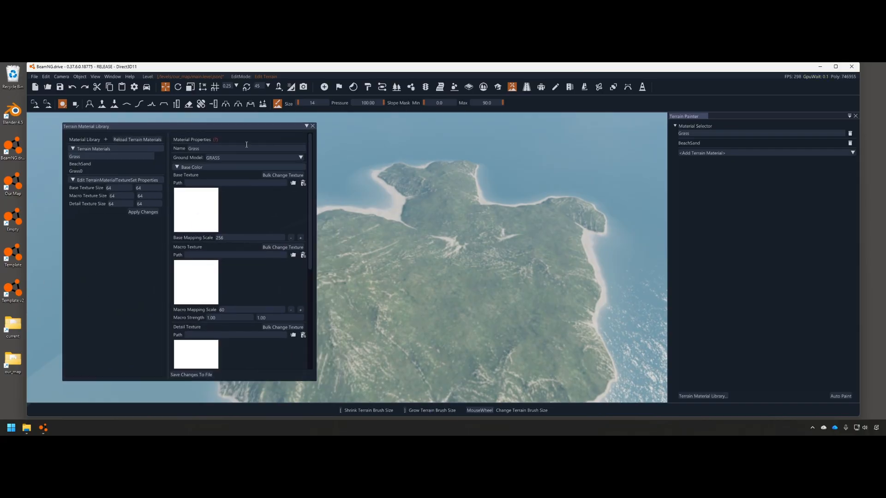
{"action": "left_click", "coordinate": [197, 217]}
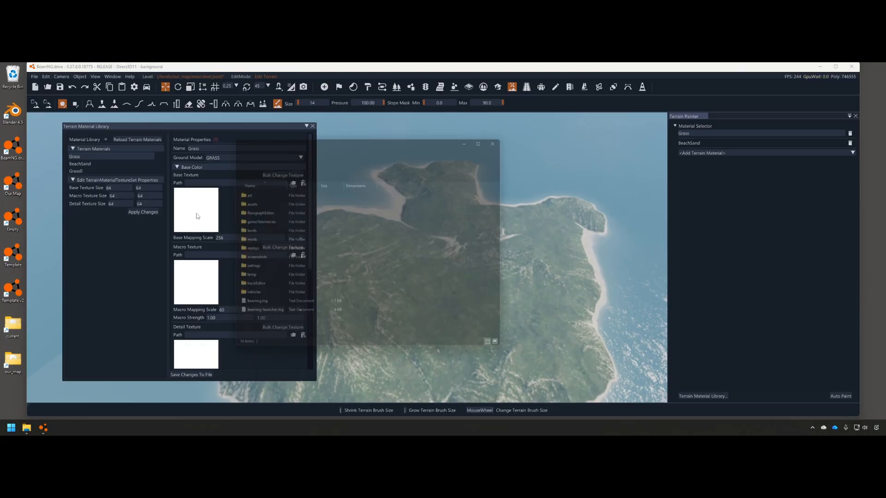
{"action": "left_click", "coordinate": [245, 279]}
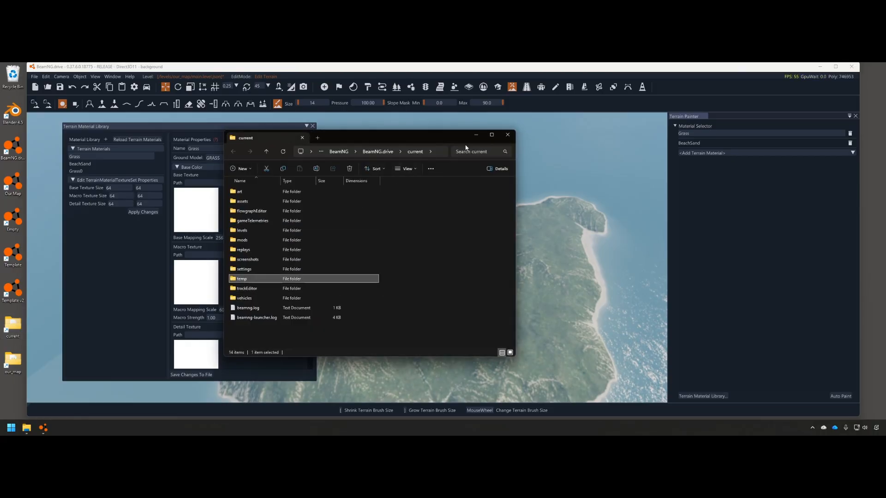
{"action": "left_click", "coordinate": [507, 134]}
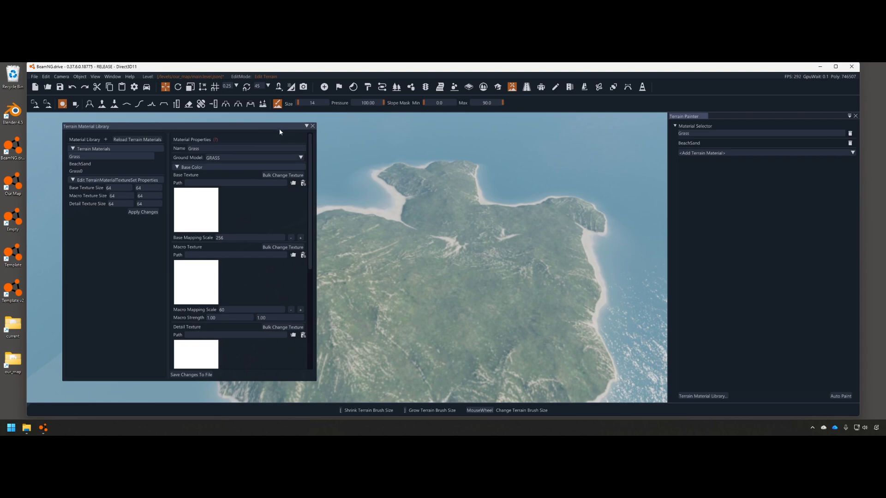
{"action": "left_click_drag", "start_coordinate": [280, 132], "coordinate": [285, 141]}
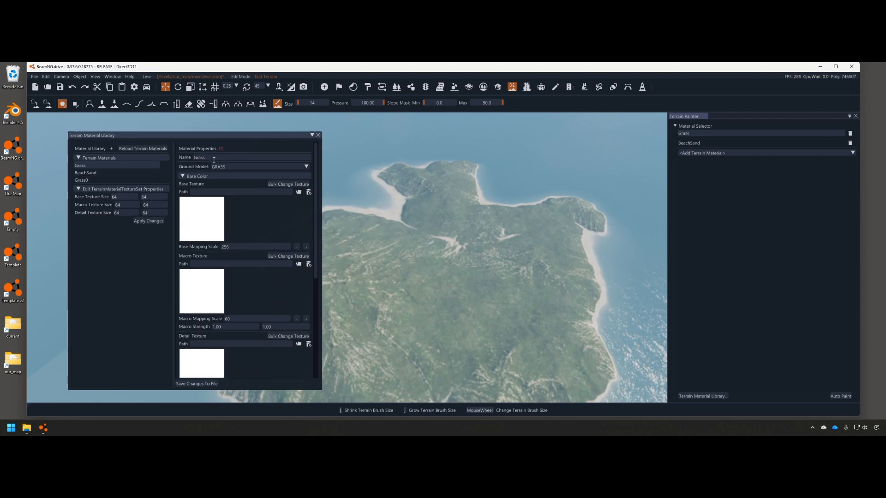
- Examine the upgraded Grass material's Base Color textures, its other map groups, and the macro and detail distance settings
{"action": "right_click_drag", "start_coordinate": [408, 225], "coordinate": [457, 266]}
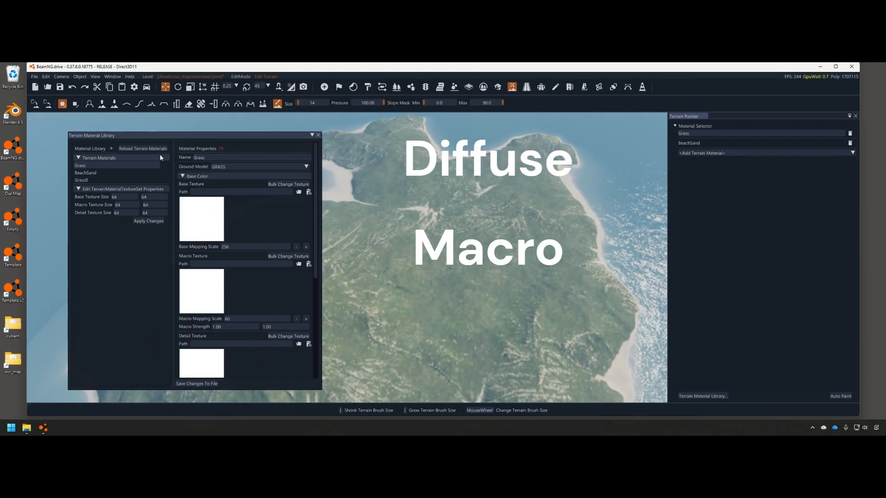
{"action": "left_click", "coordinate": [183, 177]}
{"action": "left_click", "coordinate": [183, 176]}
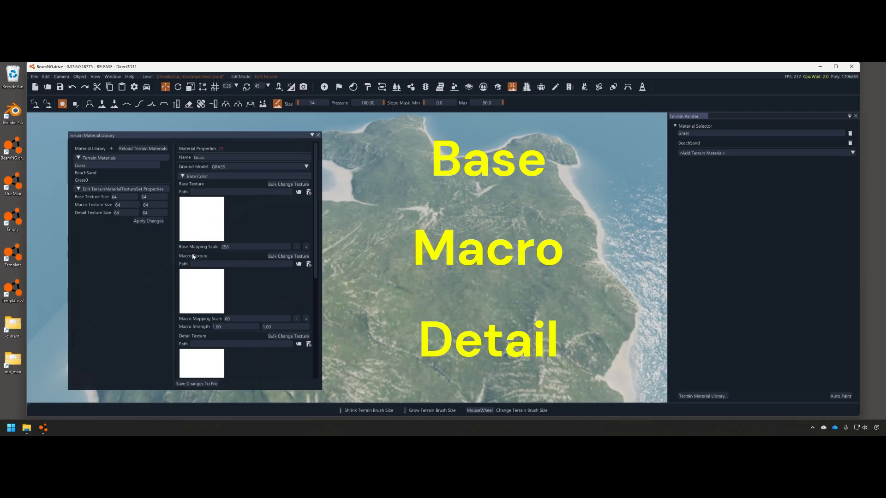
{"action": "left_click", "coordinate": [183, 176]}
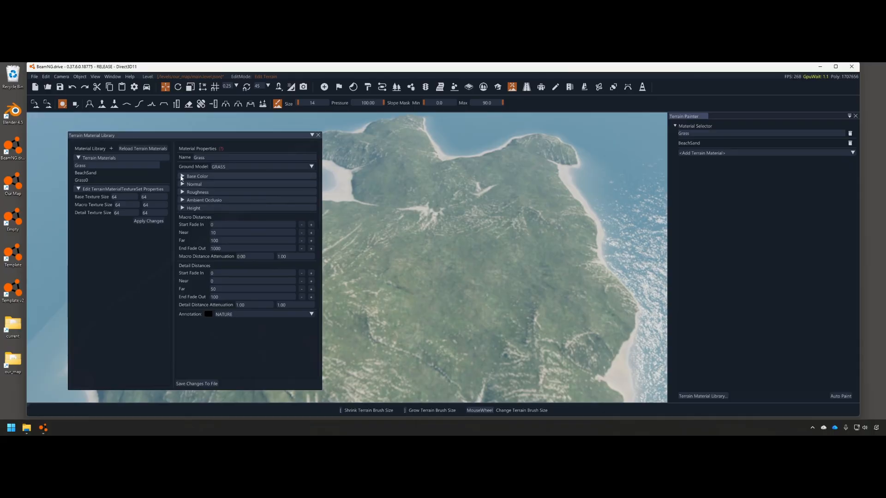
{"action": "left_click", "coordinate": [183, 176]}
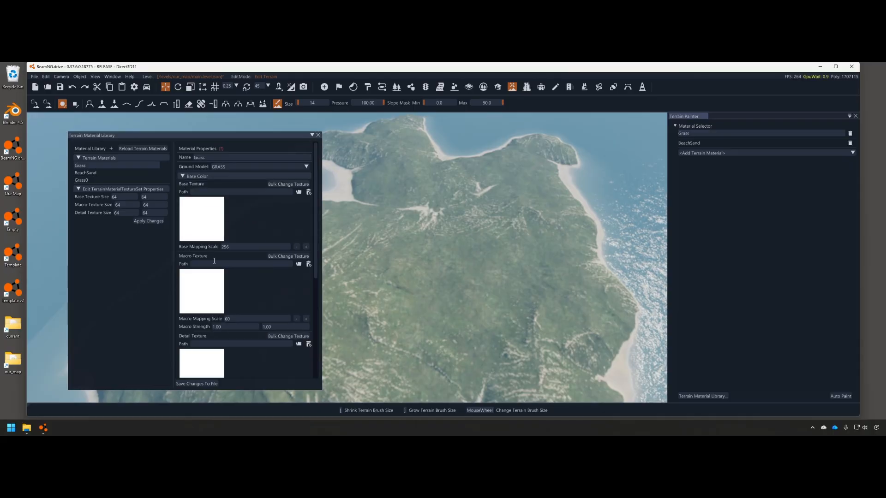
{"action": "left_click", "coordinate": [184, 178]}
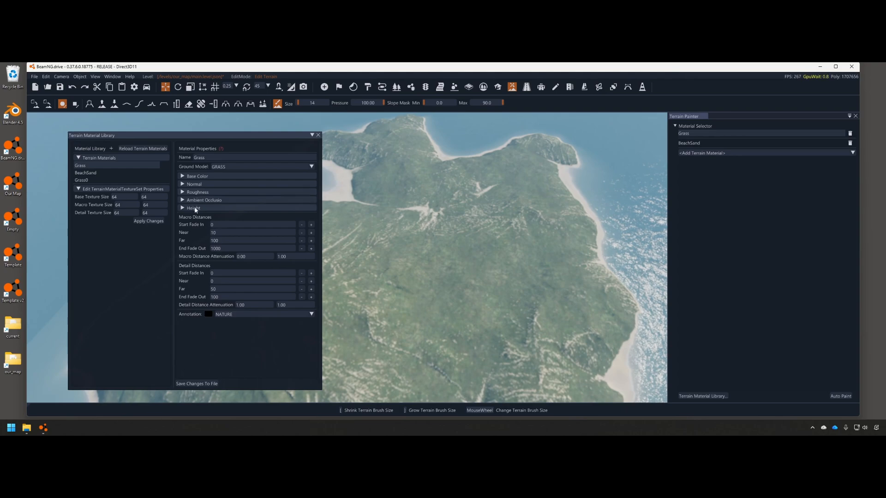
{"action": "left_click", "coordinate": [183, 177]}
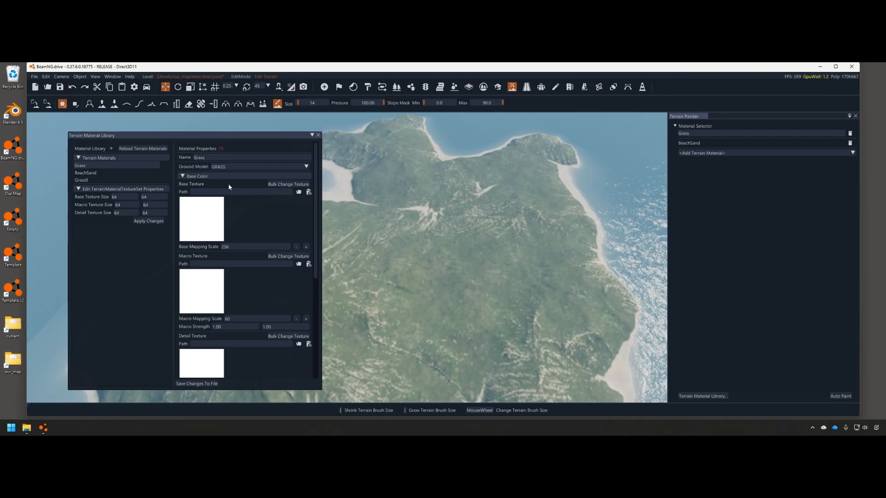
{"action": "left_click", "coordinate": [184, 176]}
{"action": "left_click", "coordinate": [182, 176]}
{"action": "scroll", "coordinate": [212, 231], "scroll_direction": "down", "scroll_amount": 5}
{"action": "scroll", "coordinate": [212, 231], "scroll_direction": "up", "scroll_amount": 5}
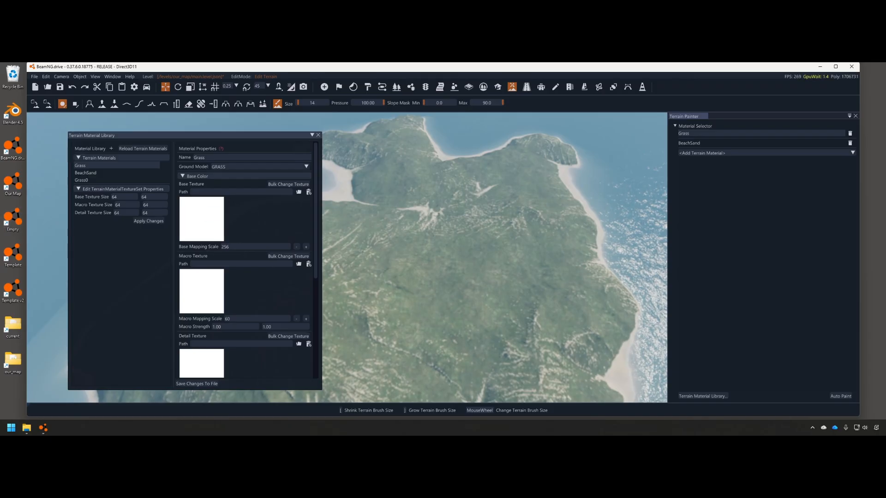
- Switch to File Explorer, open the Terrain Base folder with smaller thumbnails, and shift the window clear of the Terrain Material Library
{"action": "key", "text": "alt+Tab"}
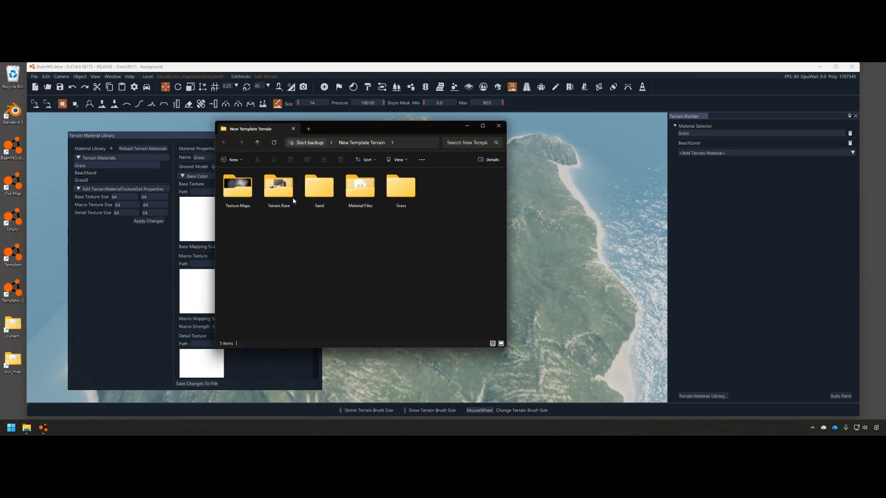
{"action": "double_click", "coordinate": [278, 198]}
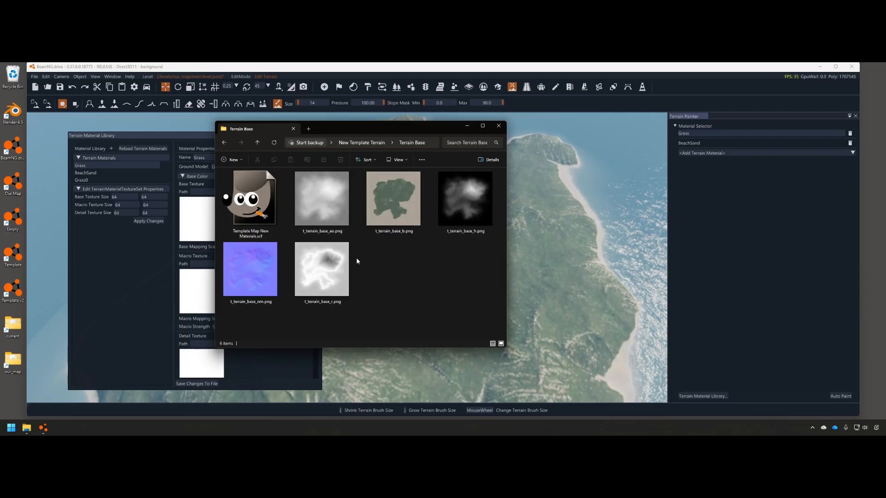
{"action": "left_click", "coordinate": [322, 201]}
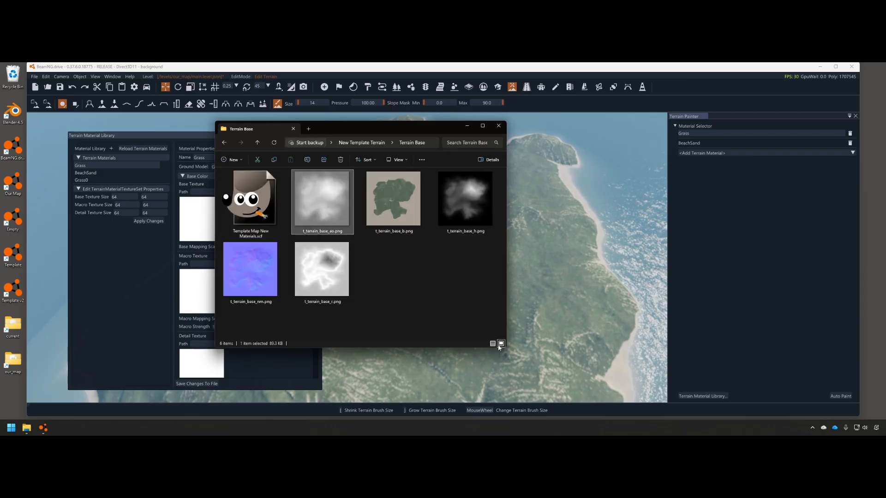
{"action": "left_click", "coordinate": [500, 343]}
{"action": "left_click", "coordinate": [318, 198]}
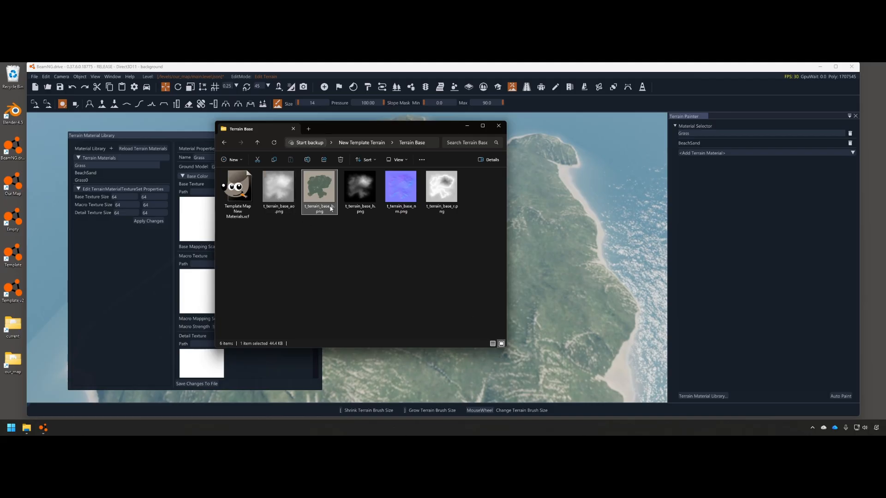
{"action": "left_click_drag", "start_coordinate": [314, 132], "coordinate": [406, 134]}
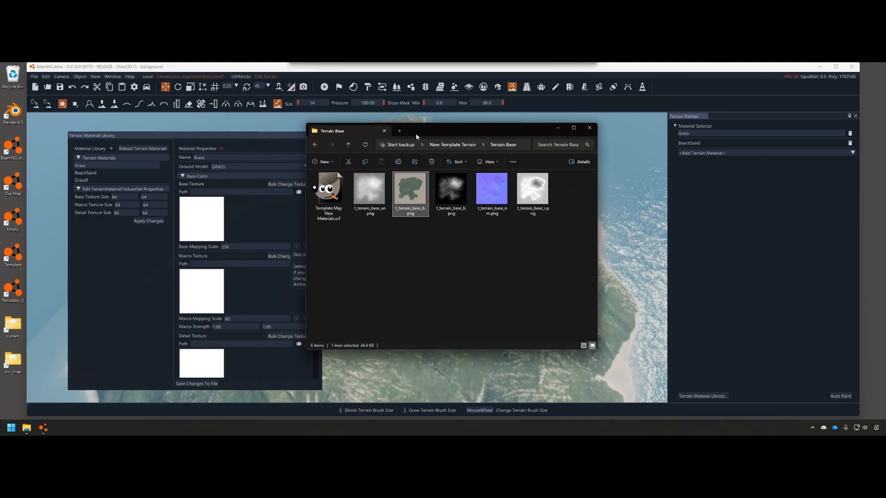
- Compare the Terrain Base normal, roughness, ambient occlusion and height files with the Grass material's map groups, checking Grass0 and reselecting Grass
{"action": "left_click", "coordinate": [182, 176]}
{"action": "key", "text": "alt+Tab"}
{"action": "left_click", "coordinate": [483, 201]}
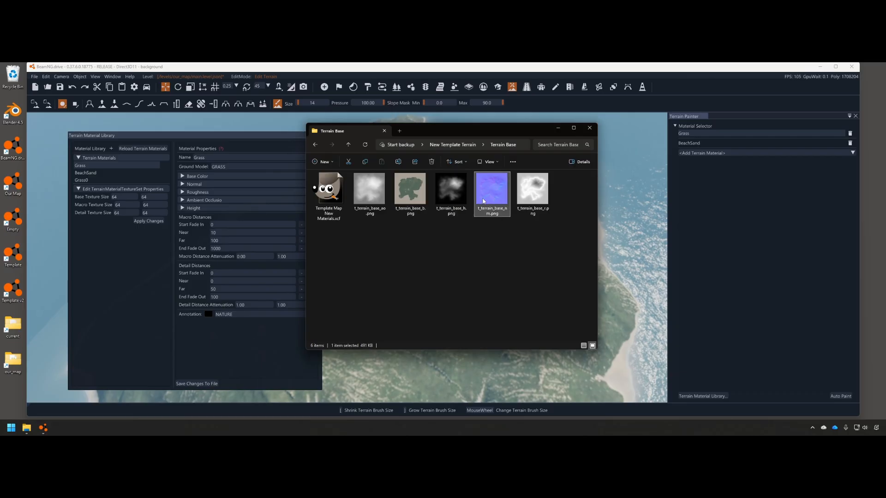
{"action": "left_click", "coordinate": [540, 209]}
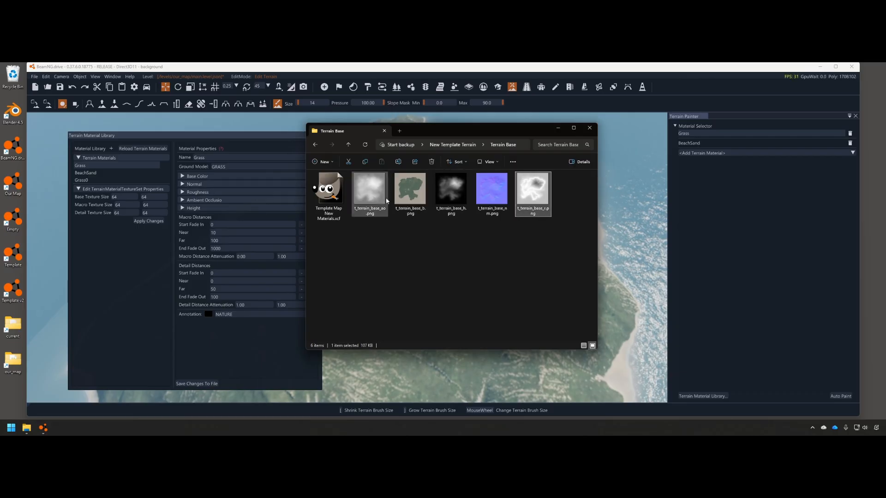
{"action": "left_click", "coordinate": [361, 202]}
{"action": "left_click", "coordinate": [455, 205]}
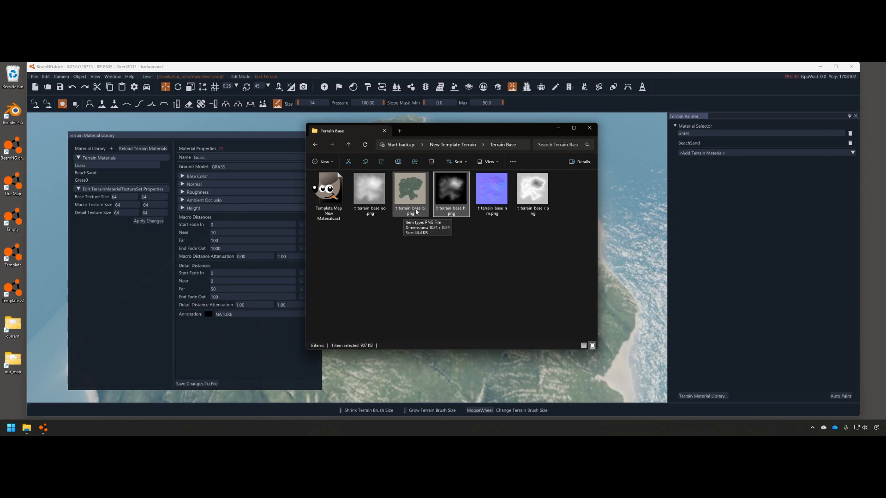
{"action": "left_click_drag", "start_coordinate": [567, 256], "coordinate": [349, 169]}
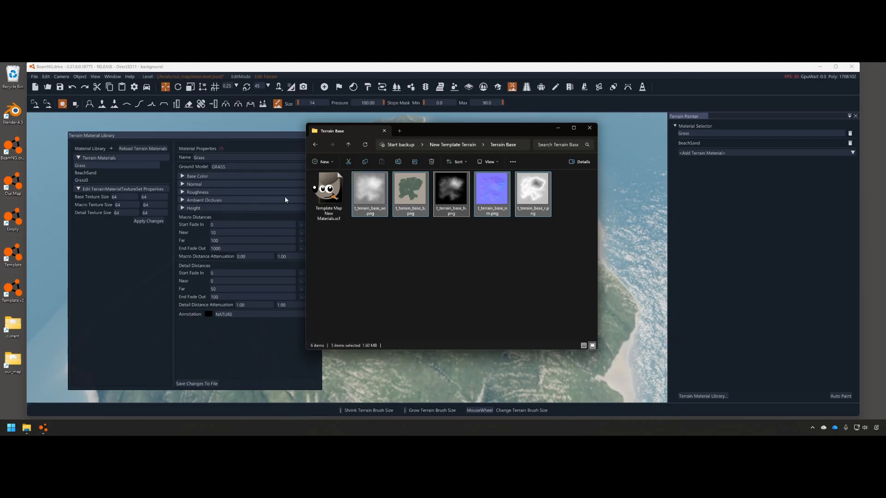
{"action": "left_click", "coordinate": [417, 222]}
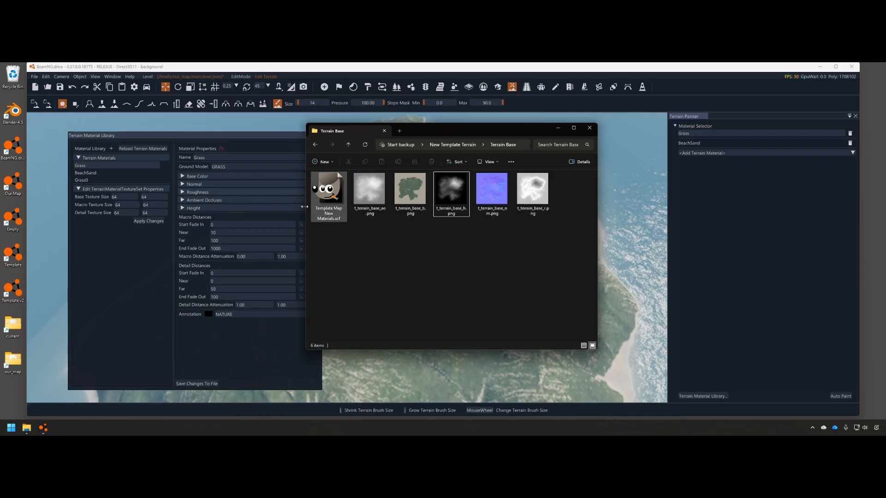
{"action": "left_click", "coordinate": [97, 179]}
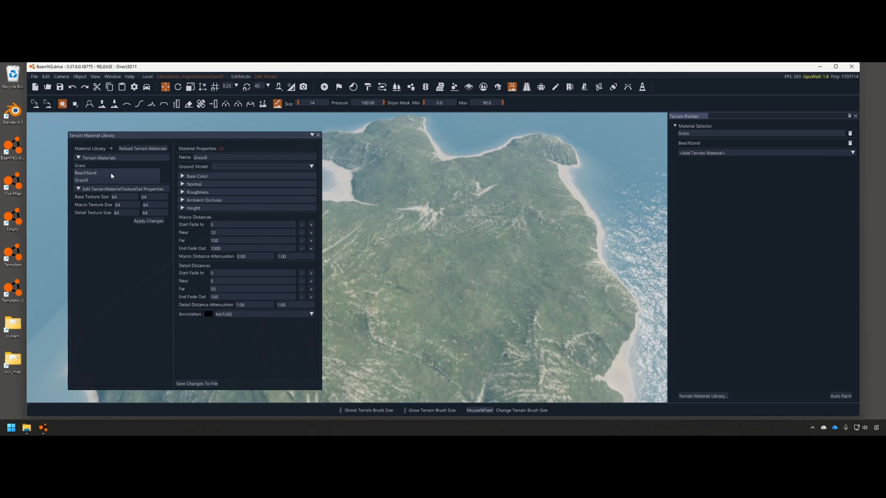
{"action": "left_click", "coordinate": [100, 165]}
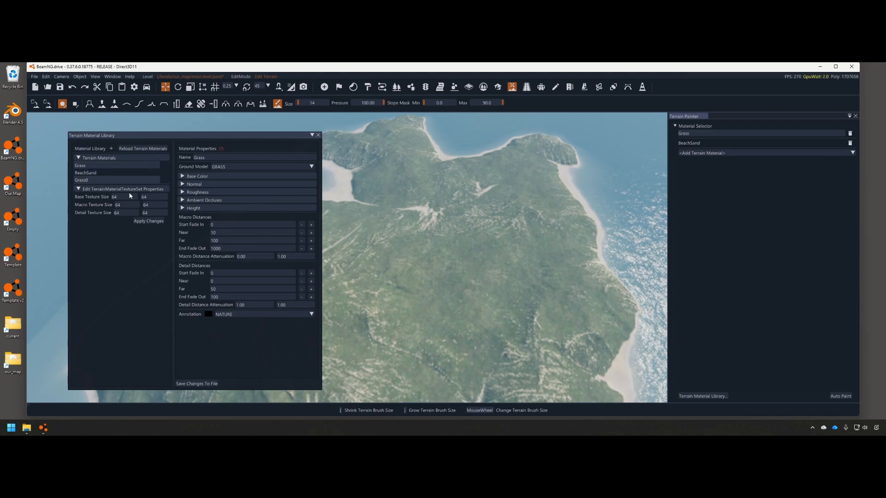
- Switch to File Explorer, inspect t_terrain_base_b.png up close in the image viewer, and put the viewer and folder window away
{"action": "key", "text": "alt+Tab"}
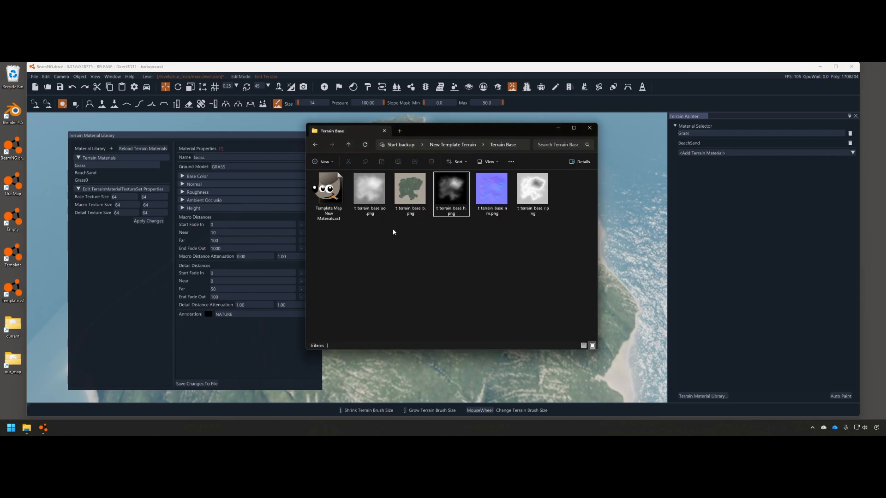
{"action": "double_click", "coordinate": [418, 202]}
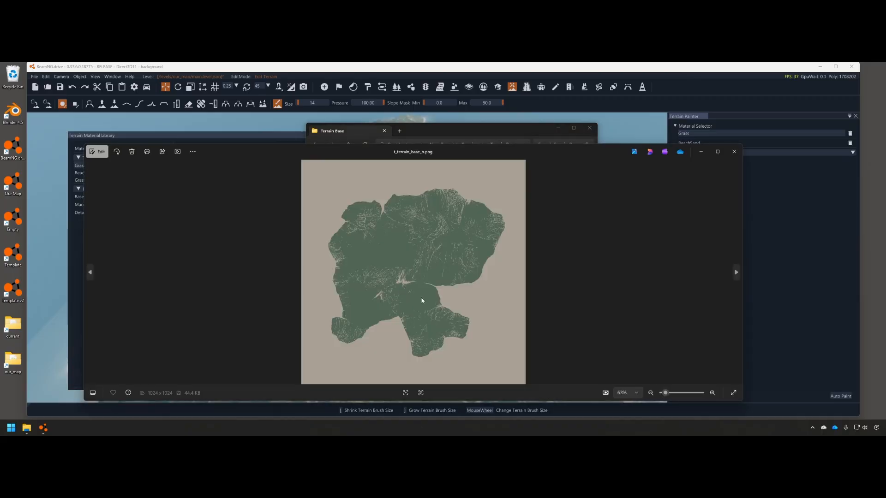
{"action": "scroll", "coordinate": [358, 296], "scroll_direction": "up", "scroll_amount": 4}
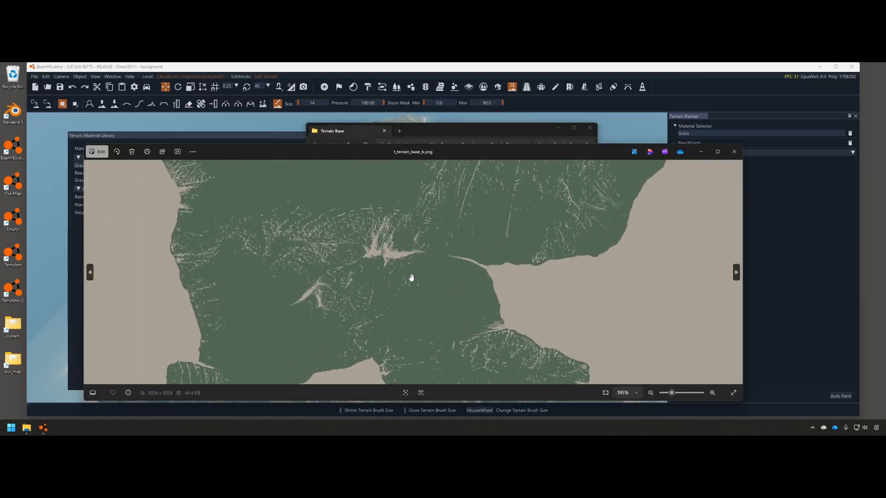
{"action": "scroll", "coordinate": [444, 344], "scroll_direction": "down", "scroll_amount": 2}
{"action": "scroll", "coordinate": [466, 242], "scroll_direction": "up", "scroll_amount": 3}
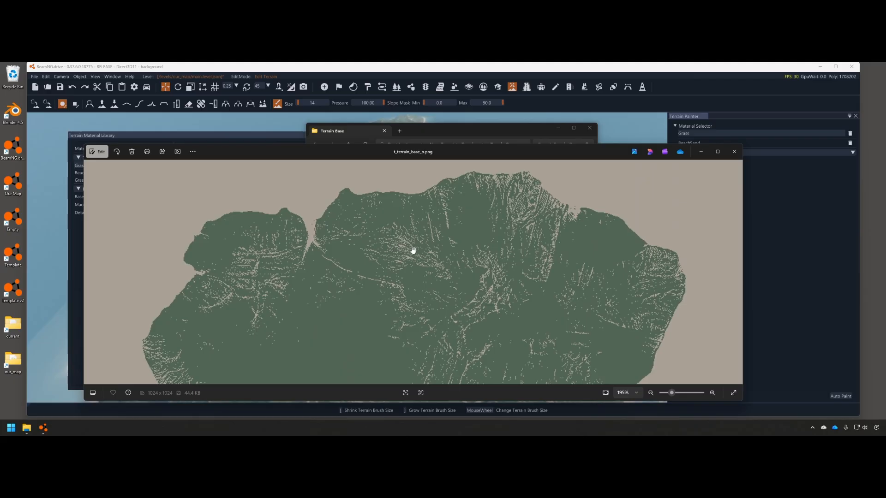
{"action": "scroll", "coordinate": [468, 235], "scroll_direction": "up", "scroll_amount": 3}
{"action": "left_click_drag", "start_coordinate": [466, 234], "coordinate": [447, 293]}
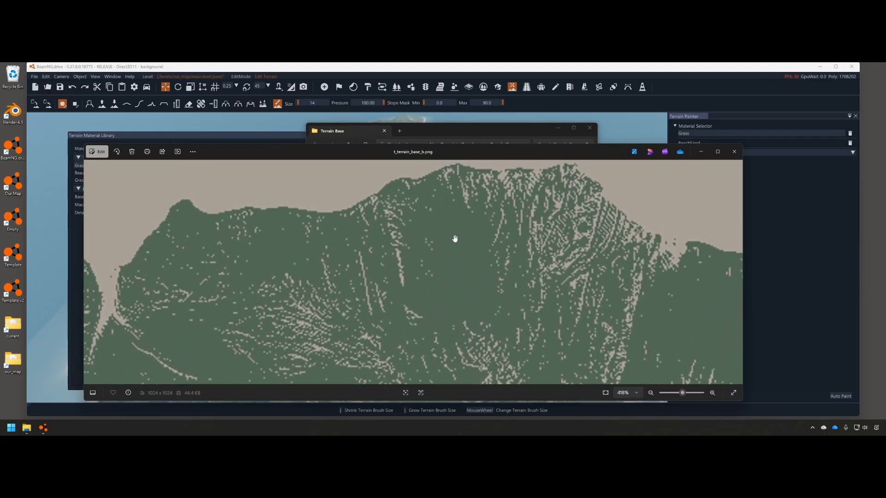
{"action": "scroll", "coordinate": [384, 208], "scroll_direction": "down", "scroll_amount": 2}
{"action": "scroll", "coordinate": [632, 182], "scroll_direction": "down", "scroll_amount": 5}
{"action": "left_click", "coordinate": [733, 152]}
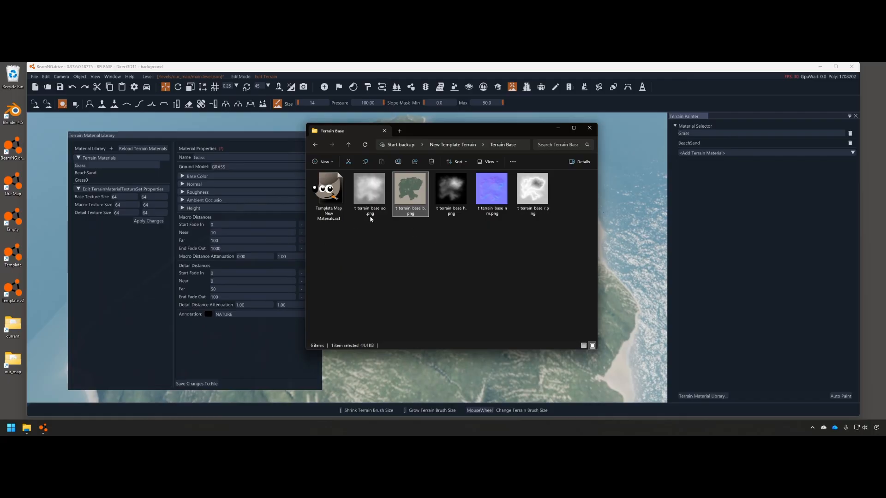
{"action": "left_click", "coordinate": [558, 128]}
- Bulk change the Grass material's base textures to the Terrain Base set, using t_terrain_base_b.png as the source file
{"action": "left_click", "coordinate": [203, 178]}
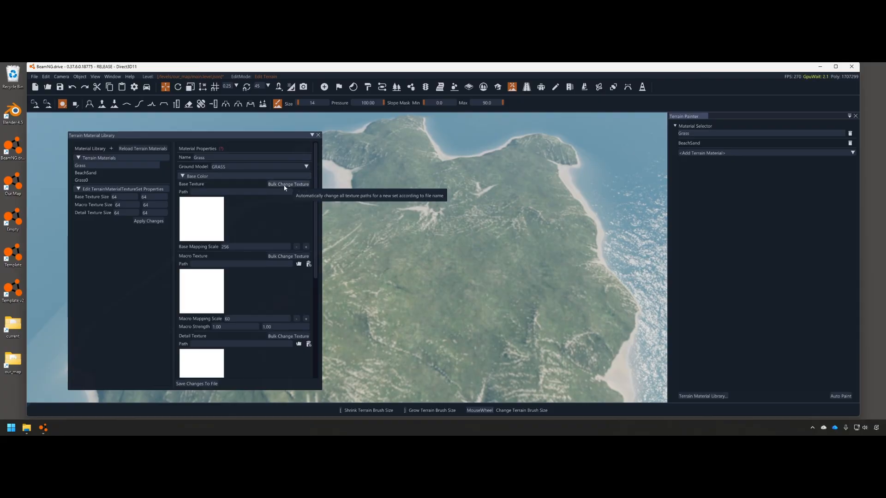
{"action": "left_click", "coordinate": [285, 185]}
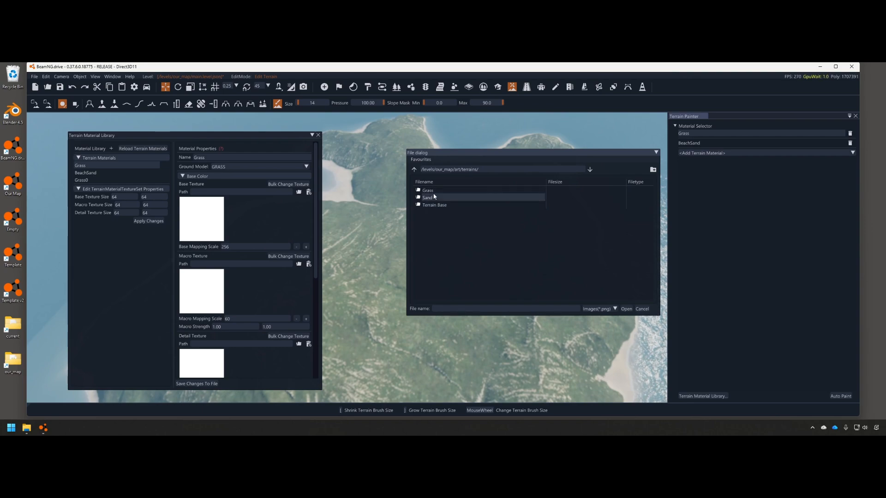
{"action": "double_click", "coordinate": [433, 205]}
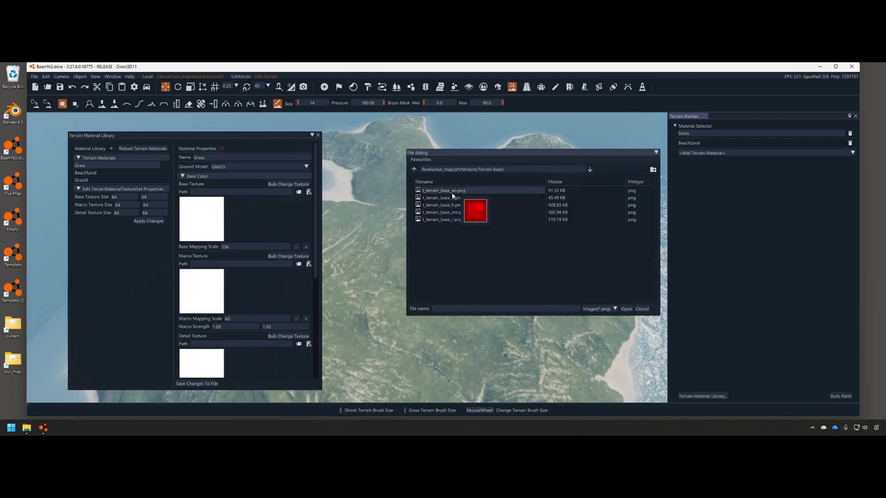
{"action": "left_click", "coordinate": [453, 198]}
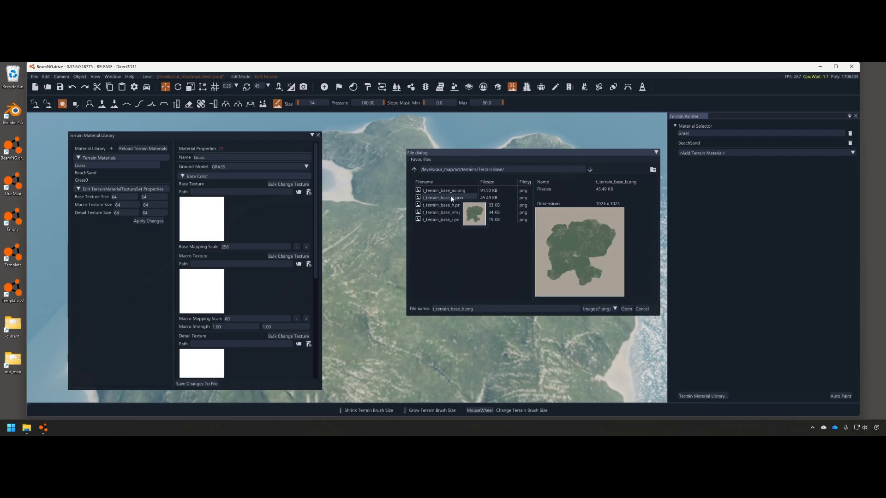
{"action": "left_click", "coordinate": [627, 309]}
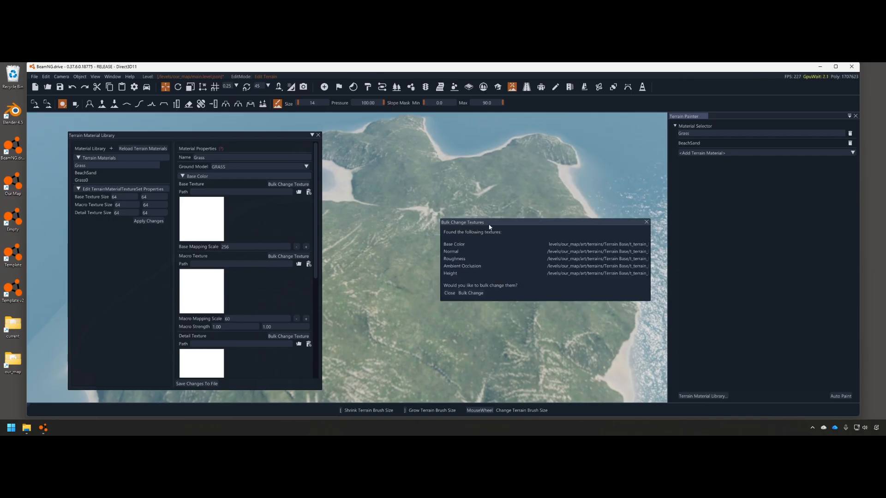
{"action": "left_click_drag", "start_coordinate": [491, 227], "coordinate": [435, 213]}
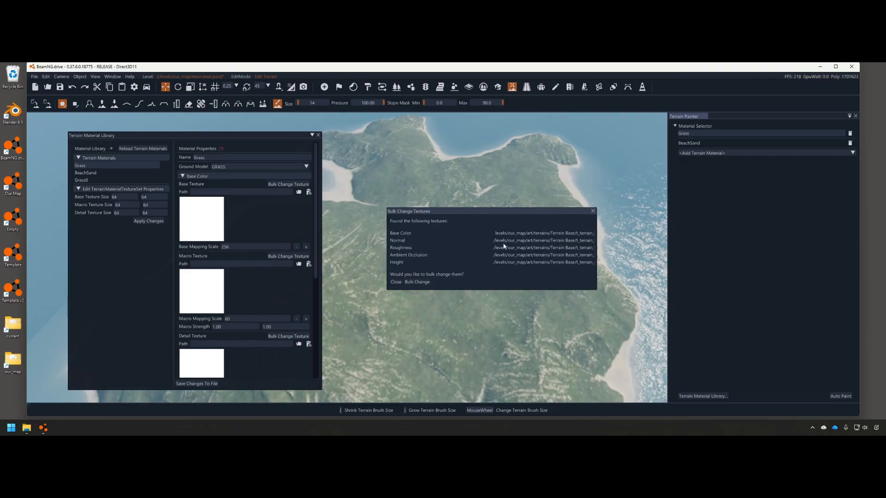
{"action": "left_click_drag", "start_coordinate": [493, 248], "coordinate": [438, 248]}
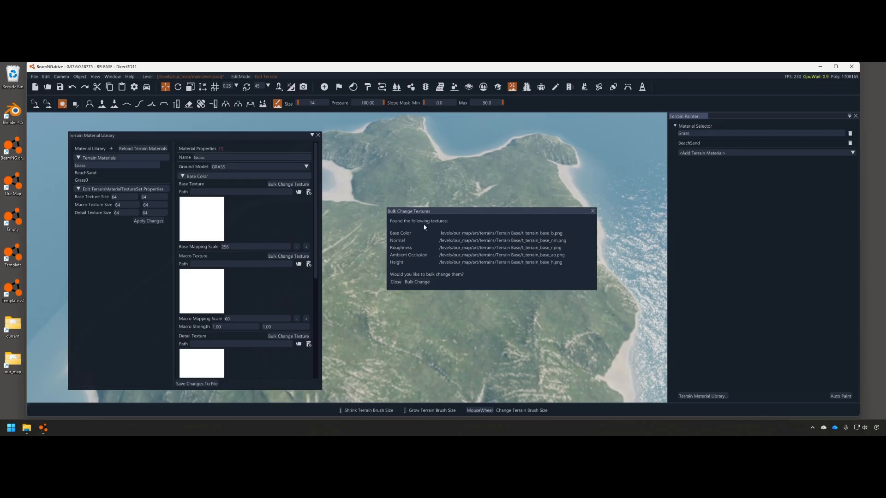
{"action": "left_click", "coordinate": [416, 282]}
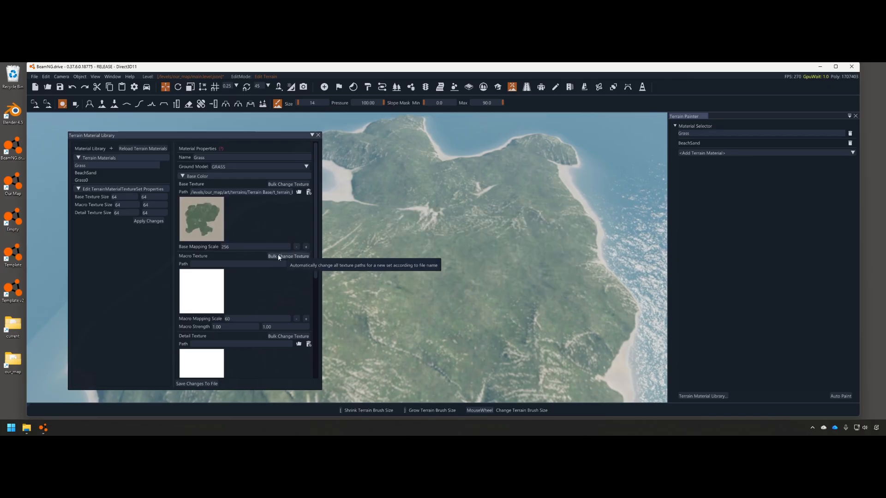
- Check the base textures assigned in the Grass material's Normal, Roughness, Ambient Occlusion and Height groups
{"action": "left_click", "coordinate": [190, 177]}
{"action": "left_click", "coordinate": [191, 184]}
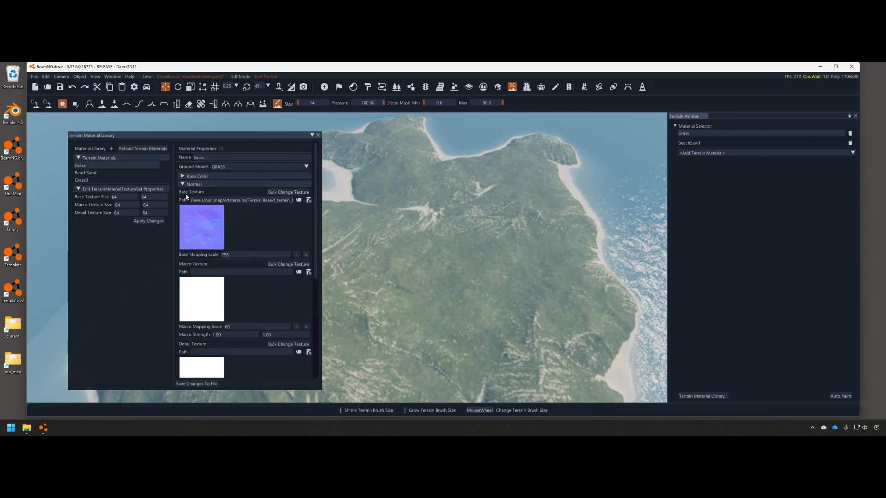
{"action": "left_click", "coordinate": [191, 185]}
{"action": "left_click", "coordinate": [191, 192]}
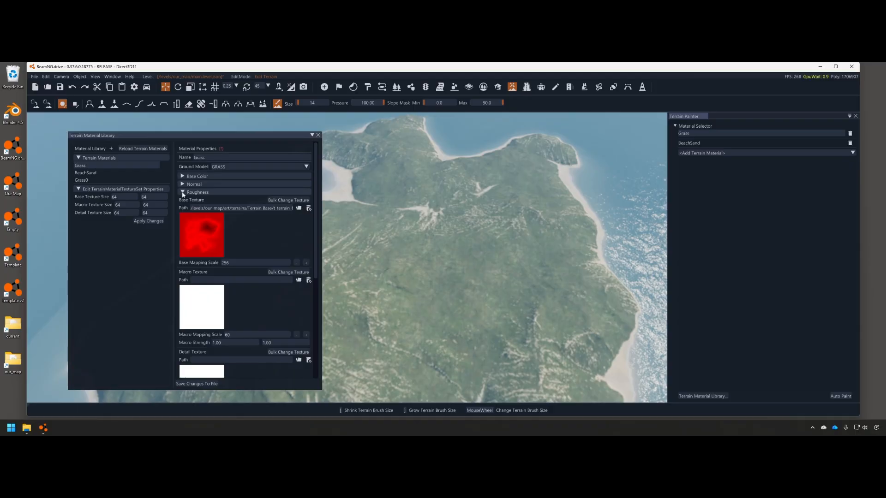
{"action": "left_click", "coordinate": [183, 192]}
{"action": "left_click", "coordinate": [183, 199]}
{"action": "left_click", "coordinate": [184, 200]}
{"action": "left_click", "coordinate": [184, 208]}
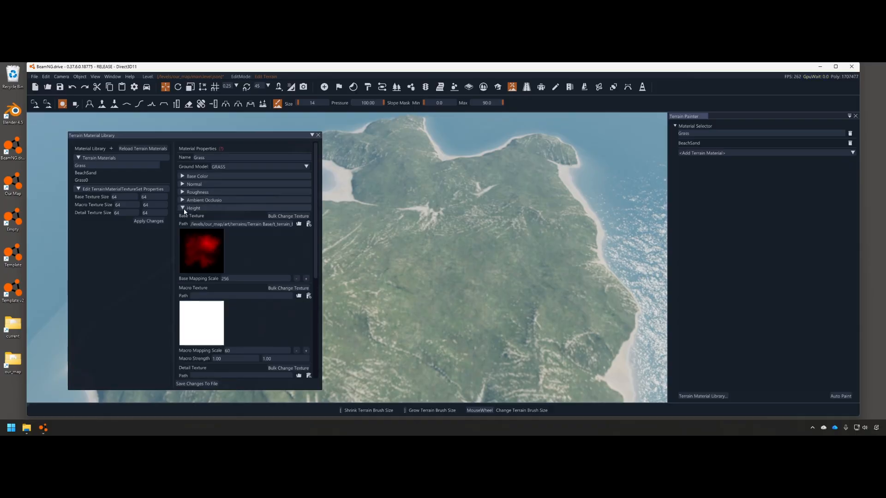
{"action": "left_click", "coordinate": [184, 208]}
- Bulk change the Grass material's macro textures to the Macro Grass set, using t_macro_grass_b.png as the source file
{"action": "left_click", "coordinate": [183, 176]}
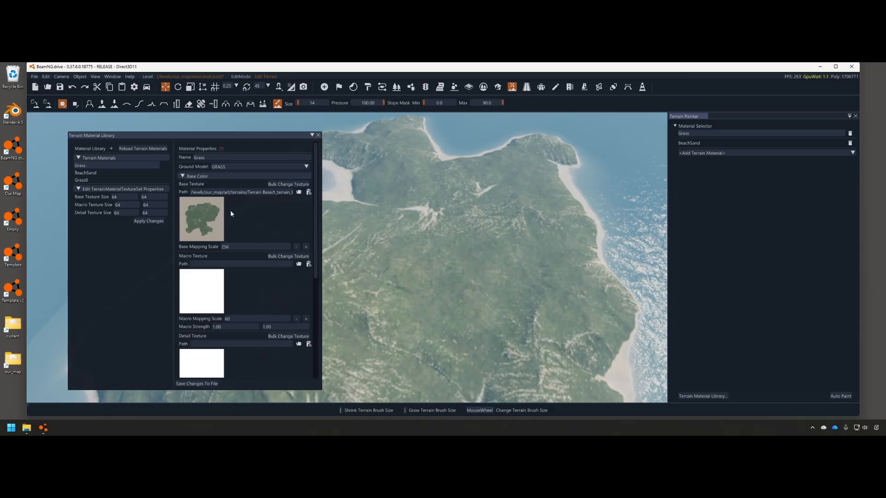
{"action": "left_click", "coordinate": [297, 263]}
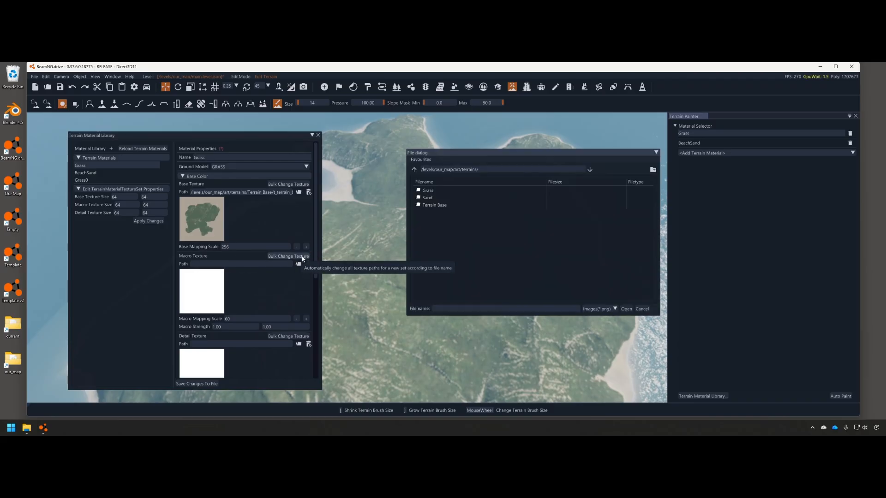
{"action": "double_click", "coordinate": [431, 191]}
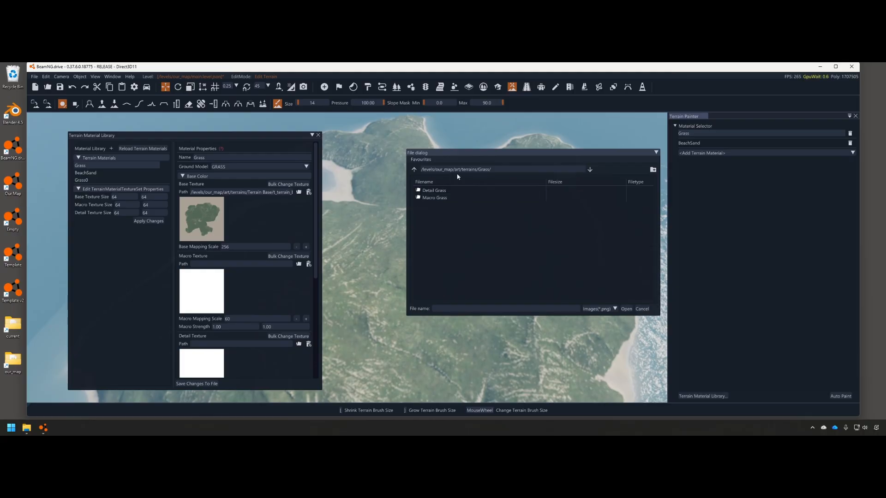
{"action": "double_click", "coordinate": [434, 197]}
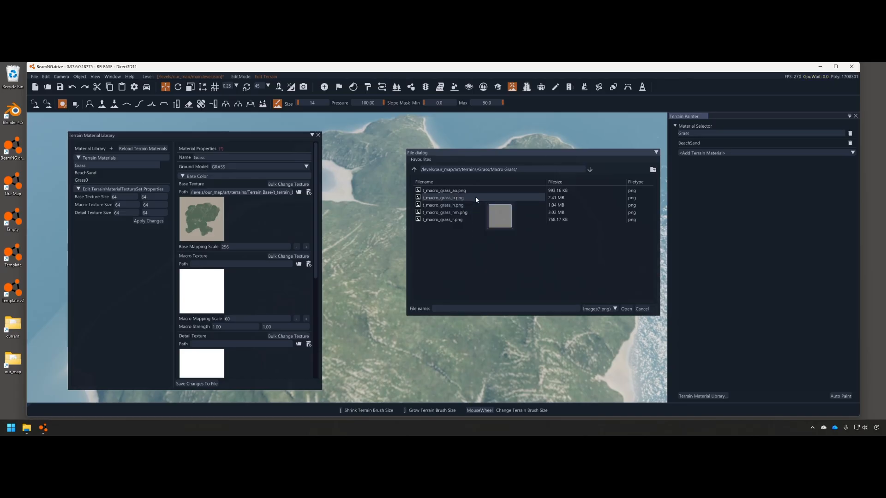
{"action": "double_click", "coordinate": [454, 198]}
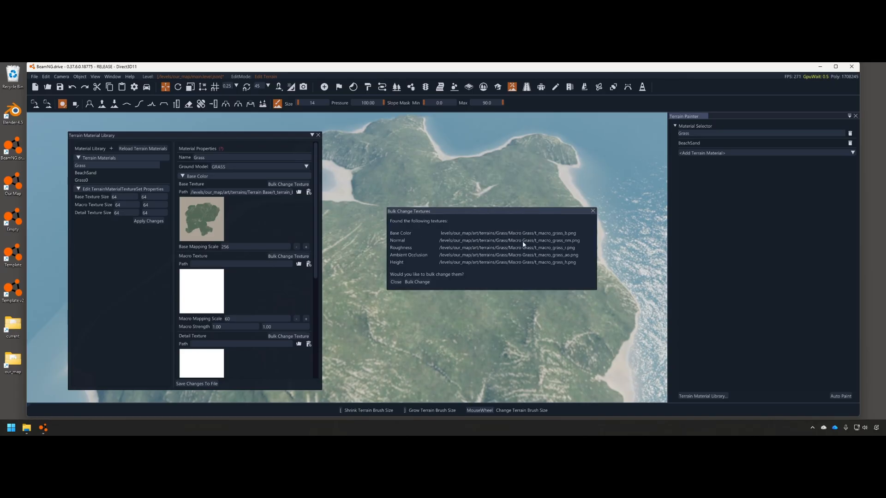
{"action": "left_click", "coordinate": [417, 282]}
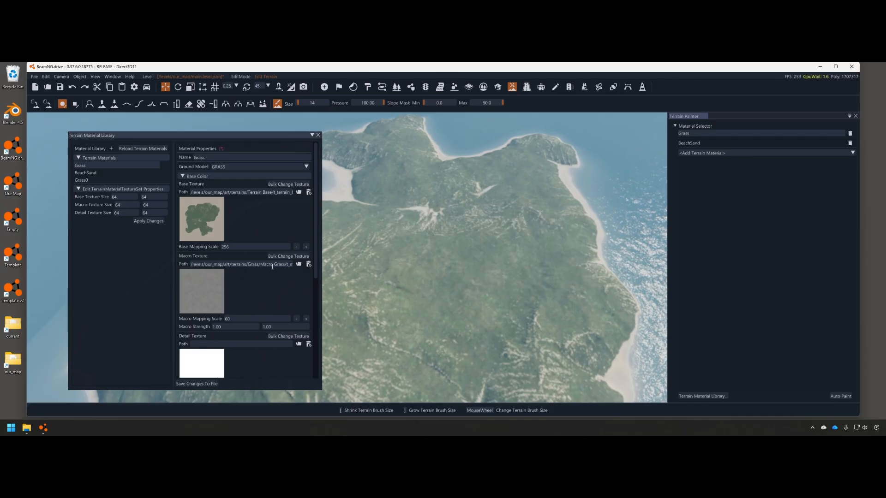
- Check the macro textures assigned in the Grass material's Base Color, Normal and Roughness groups
{"action": "scroll", "coordinate": [214, 294], "scroll_direction": "down", "scroll_amount": 5}
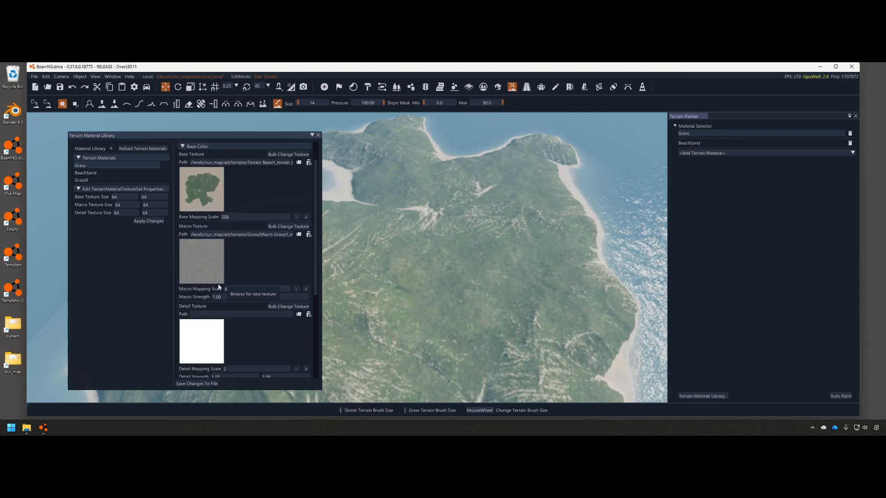
{"action": "left_click", "coordinate": [185, 268]}
{"action": "scroll", "coordinate": [183, 267], "scroll_direction": "down", "scroll_amount": 5}
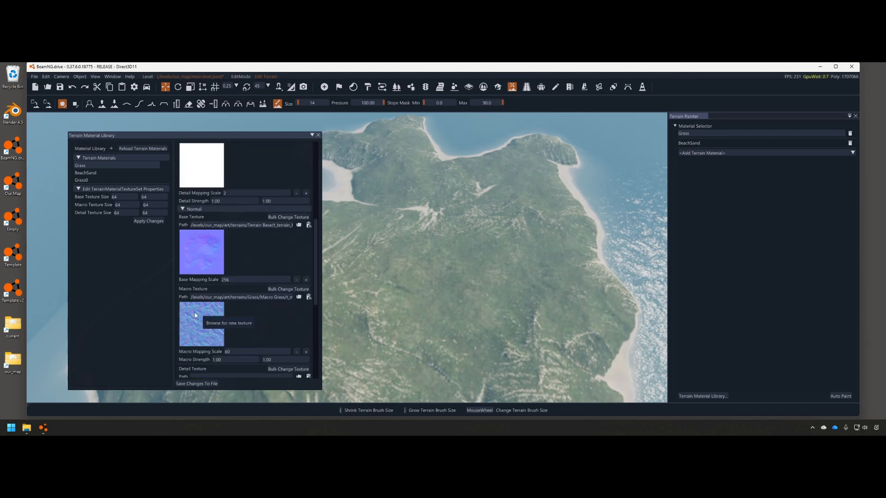
{"action": "left_click", "coordinate": [183, 249]}
{"action": "scroll", "coordinate": [189, 295], "scroll_direction": "down", "scroll_amount": 2}
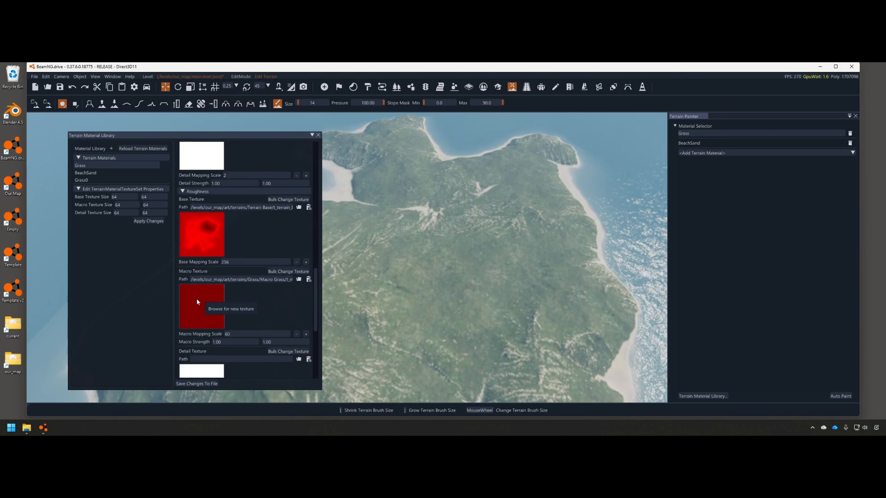
{"action": "scroll", "coordinate": [183, 231], "scroll_direction": "up", "scroll_amount": 12}
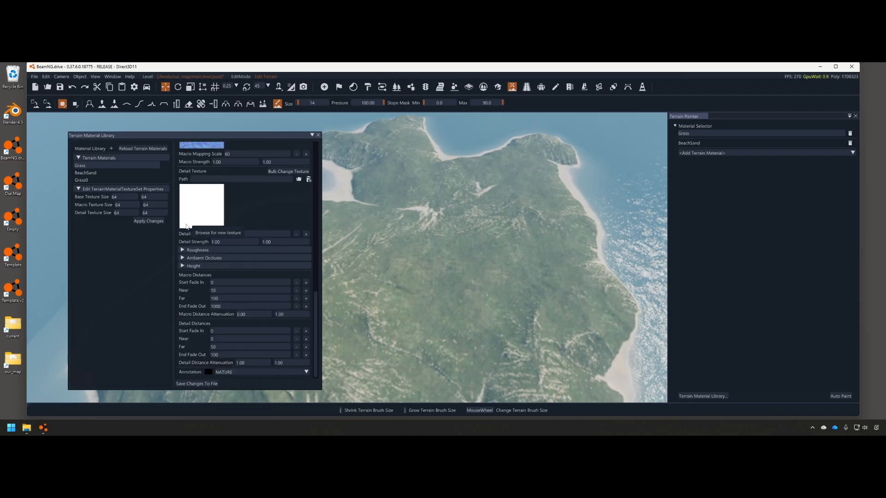
{"action": "scroll", "coordinate": [181, 207], "scroll_direction": "up", "scroll_amount": 4}
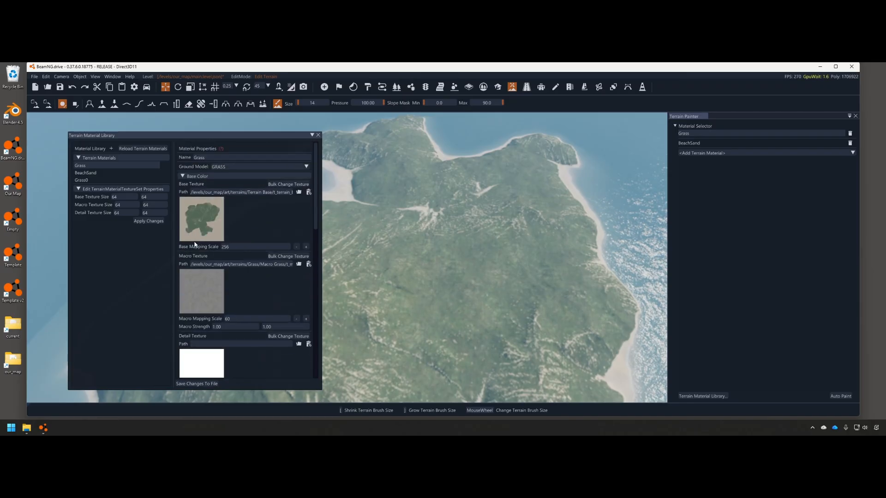
- Bulk change the Grass material's detail textures to the Detail Grass set, using t_detail_grass_b.png as the source file
{"action": "scroll", "coordinate": [191, 216], "scroll_direction": "down", "scroll_amount": 2}
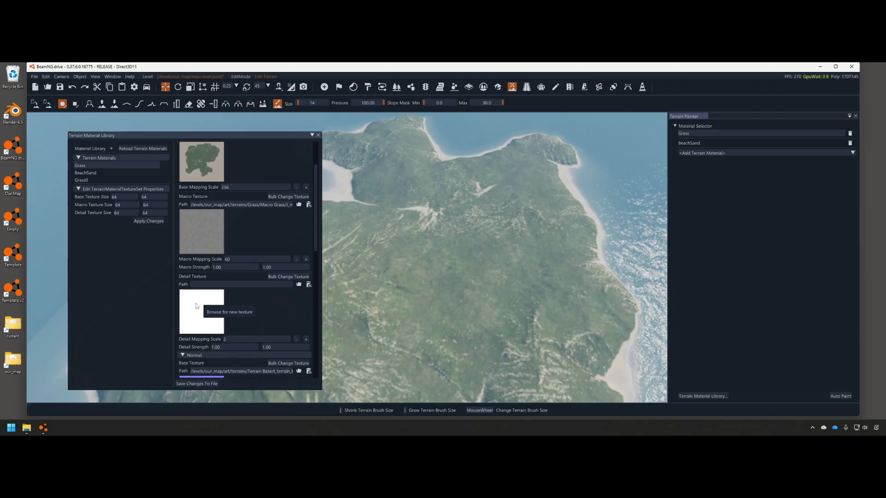
{"action": "left_click", "coordinate": [299, 284]}
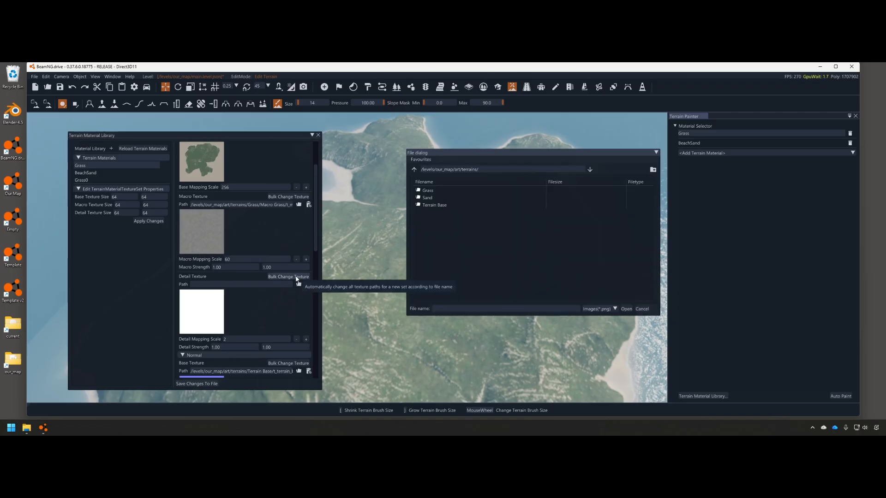
{"action": "double_click", "coordinate": [428, 191]}
{"action": "double_click", "coordinate": [438, 191]}
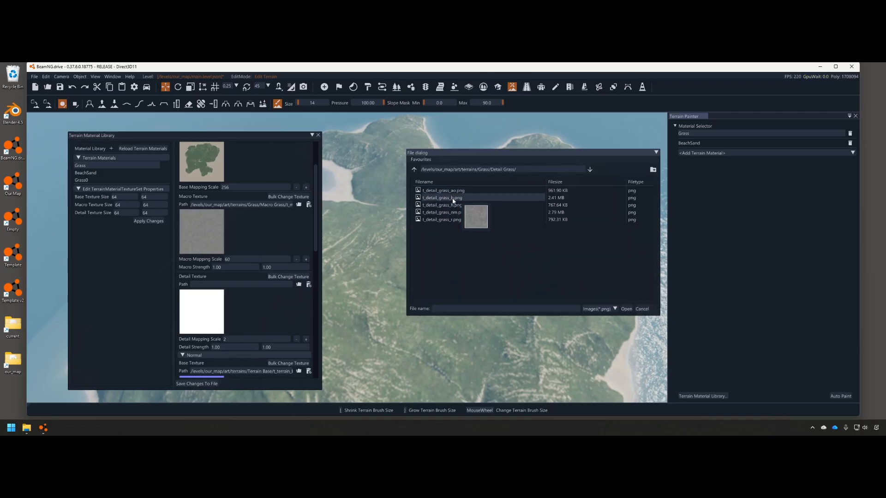
{"action": "double_click", "coordinate": [452, 198]}
{"action": "left_click", "coordinate": [417, 282]}
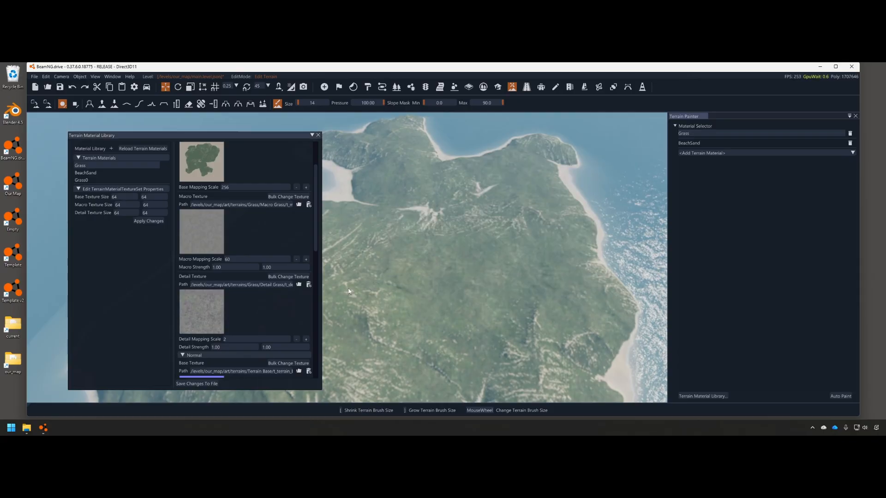
- Look over the Grass material's assigned textures, including its Normal group, and collapse the open texture groups
{"action": "scroll", "coordinate": [241, 285], "scroll_direction": "down", "scroll_amount": 5}
{"action": "scroll", "coordinate": [234, 284], "scroll_direction": "up", "scroll_amount": 7}
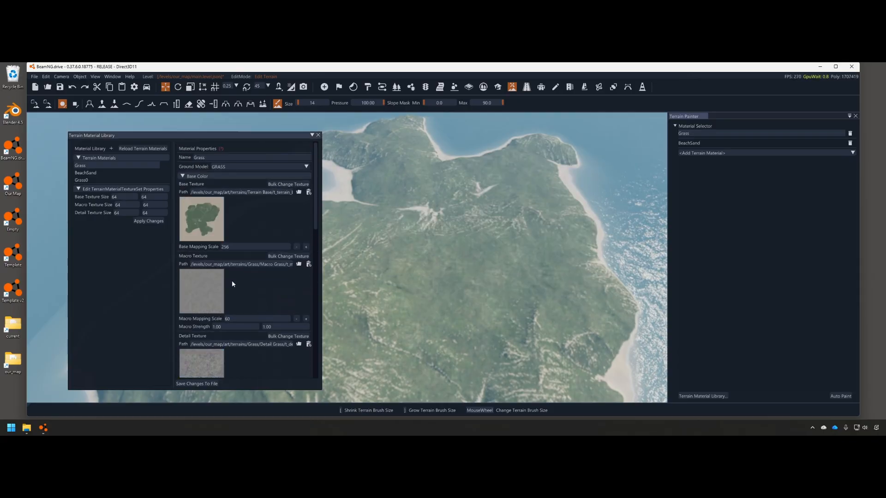
{"action": "left_click", "coordinate": [186, 176]}
{"action": "left_click", "coordinate": [185, 184]}
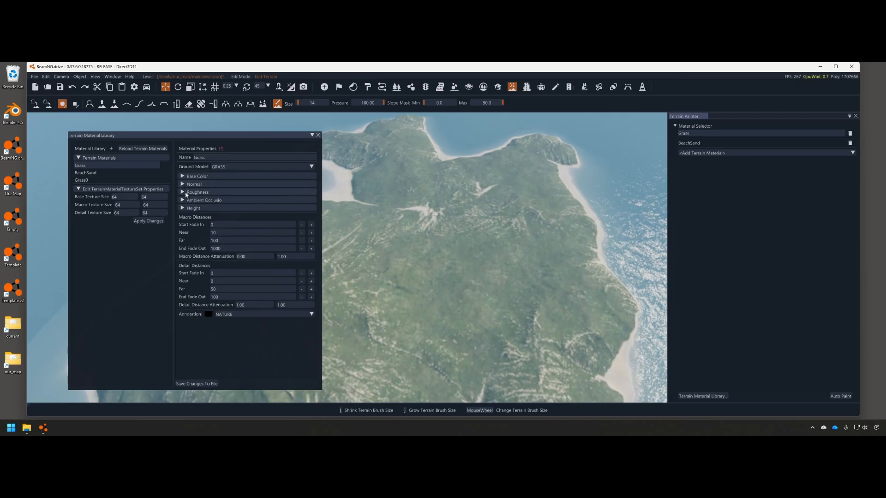
{"action": "left_click", "coordinate": [181, 195]}
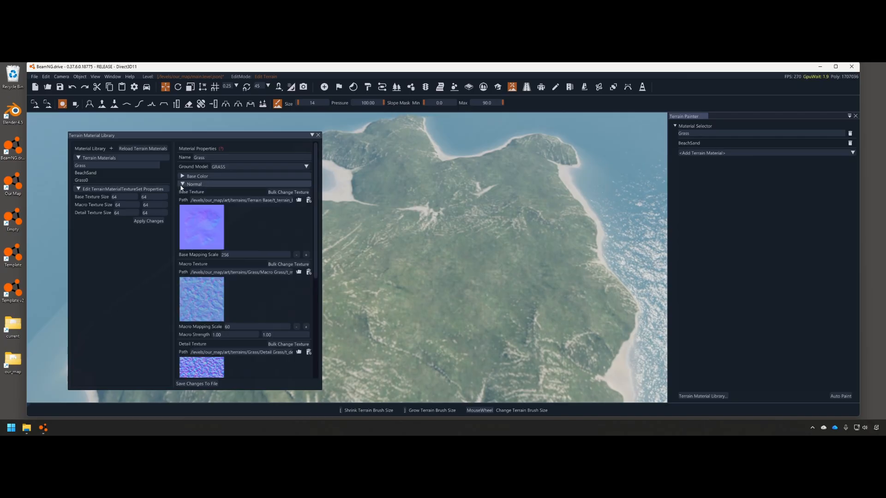
{"action": "left_click", "coordinate": [182, 197]}
- Bulk change the BeachSand material's base textures to the Terrain Base set, using t_terrain_base_b.png as the source file
{"action": "left_click", "coordinate": [101, 172]}
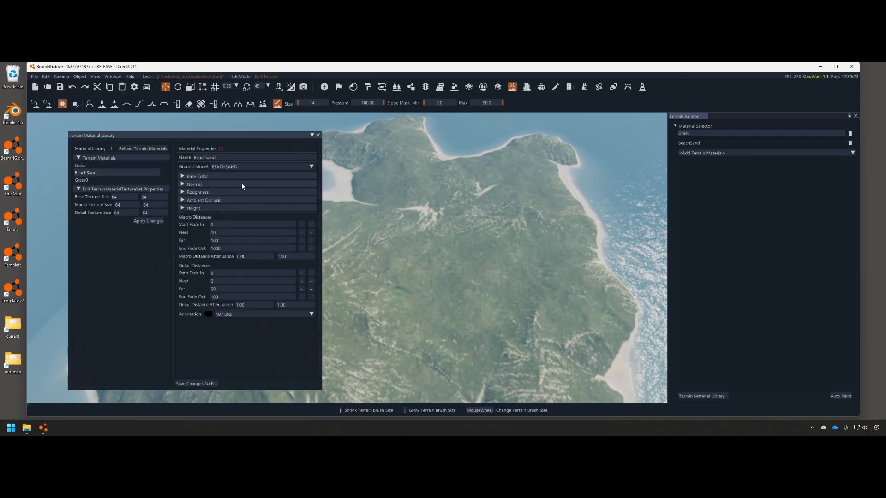
{"action": "left_click", "coordinate": [186, 179]}
{"action": "left_click", "coordinate": [298, 192]}
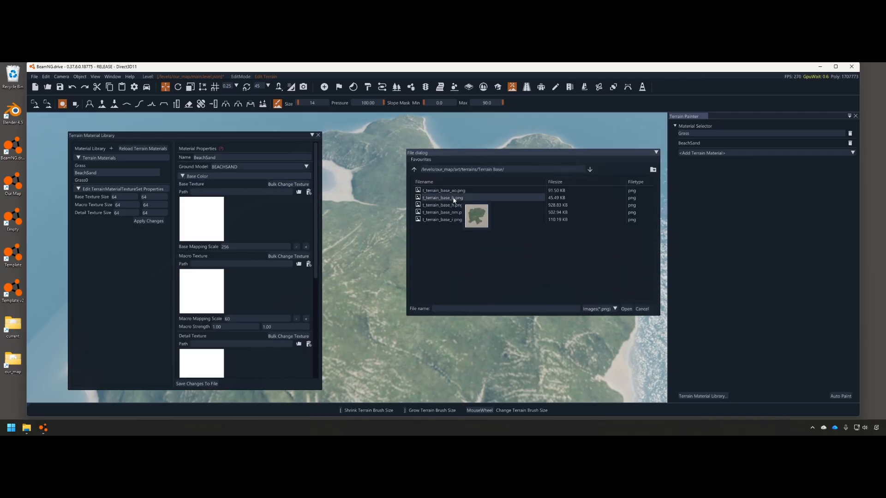
{"action": "double_click", "coordinate": [451, 197]}
{"action": "left_click", "coordinate": [412, 282]}
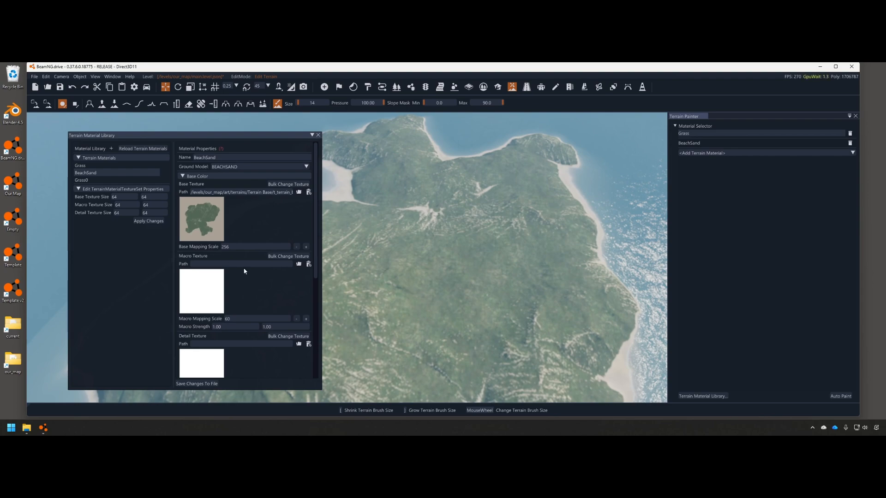
{"action": "left_click", "coordinate": [198, 294]}
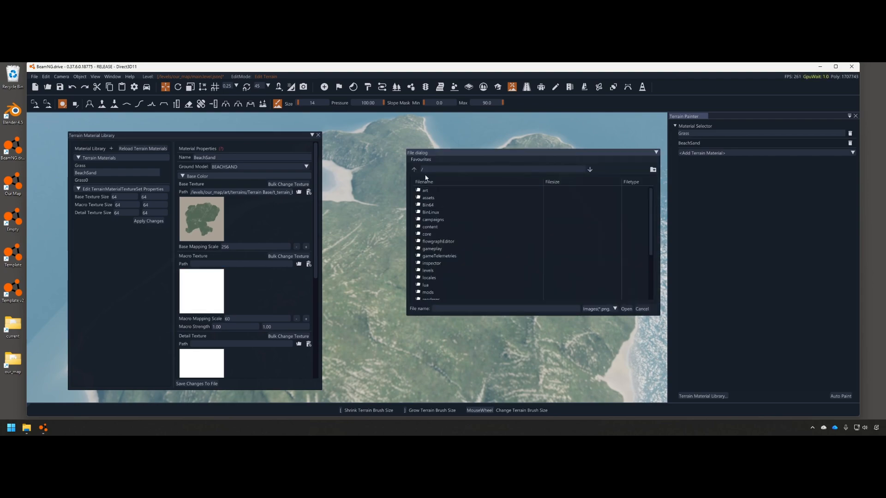
{"action": "left_click", "coordinate": [420, 159]}
{"action": "left_click", "coordinate": [646, 311]}
{"action": "left_click", "coordinate": [642, 309]}
- Bulk change the BeachSand material's macro textures to the Macro Sand set, using t_macro_sand_b.png as the source file
{"action": "left_click", "coordinate": [295, 257]}
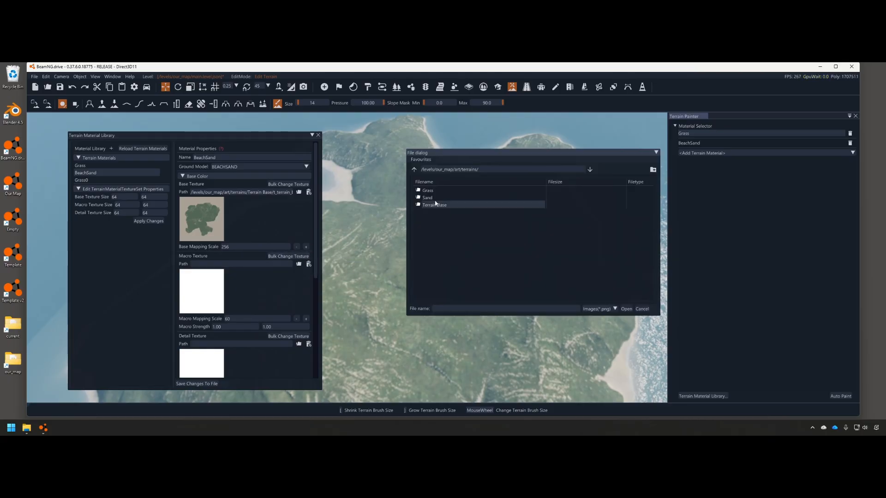
{"action": "double_click", "coordinate": [429, 198]}
{"action": "double_click", "coordinate": [439, 197]}
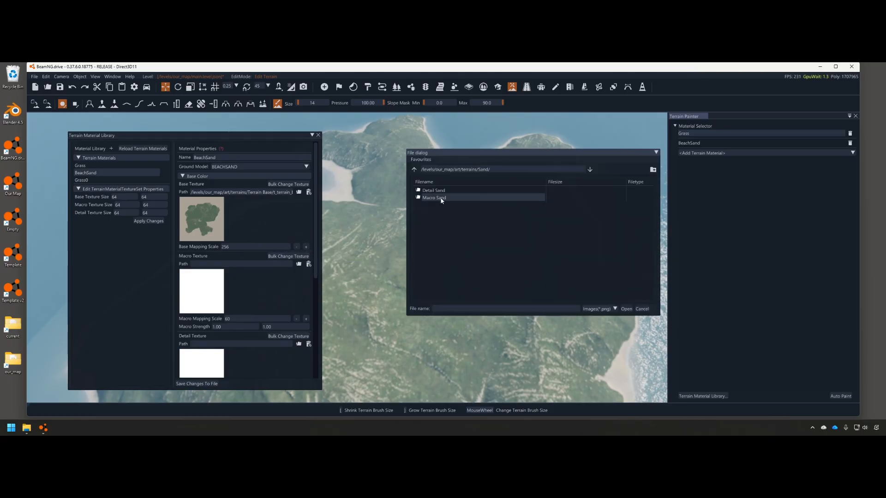
{"action": "double_click", "coordinate": [455, 198]}
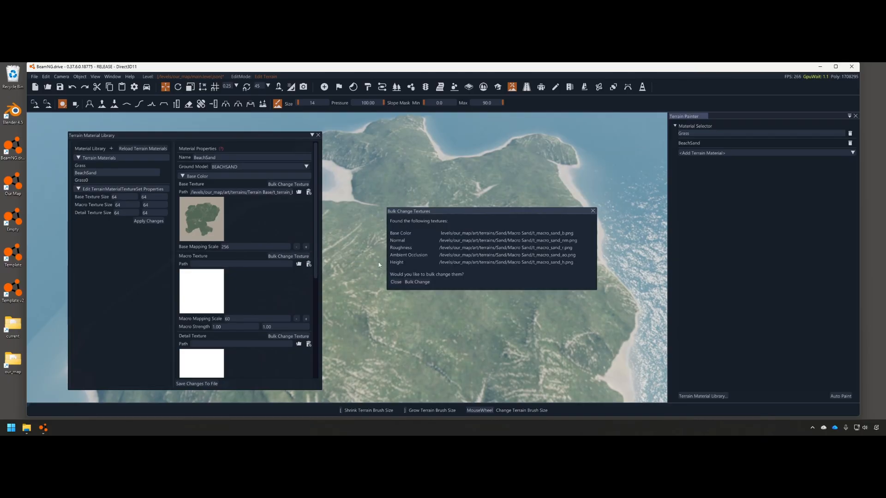
{"action": "left_click", "coordinate": [415, 283]}
- Bulk change the BeachSand material's detail textures to the Detail Sand set, using t_detail_sand_b.png as the source file
{"action": "scroll", "coordinate": [241, 278], "scroll_direction": "down", "scroll_amount": 3}
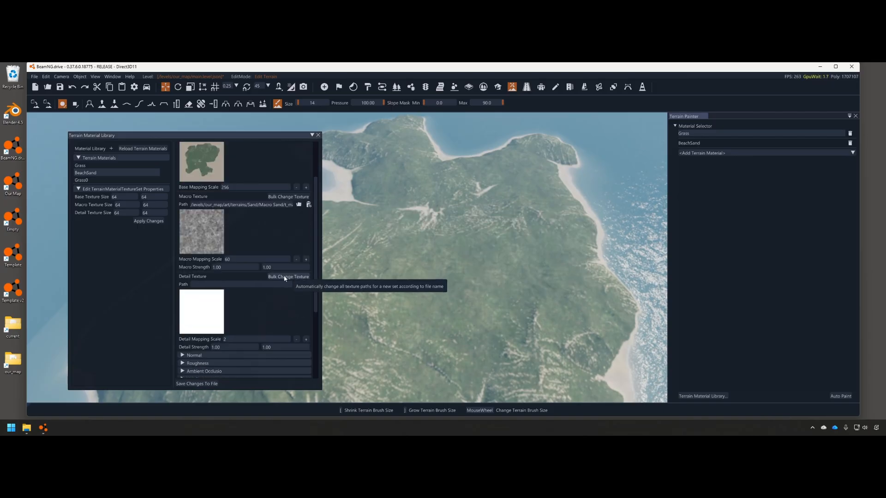
{"action": "left_click", "coordinate": [298, 284]}
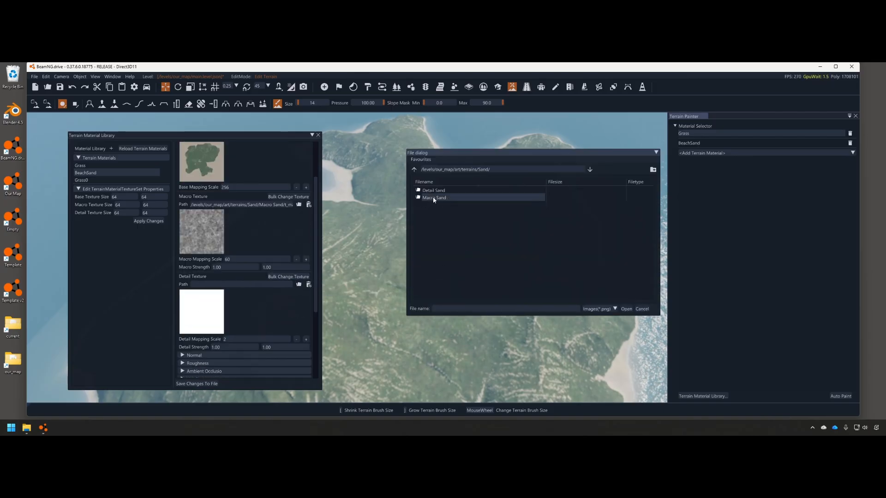
{"action": "double_click", "coordinate": [438, 193]}
{"action": "double_click", "coordinate": [457, 199]}
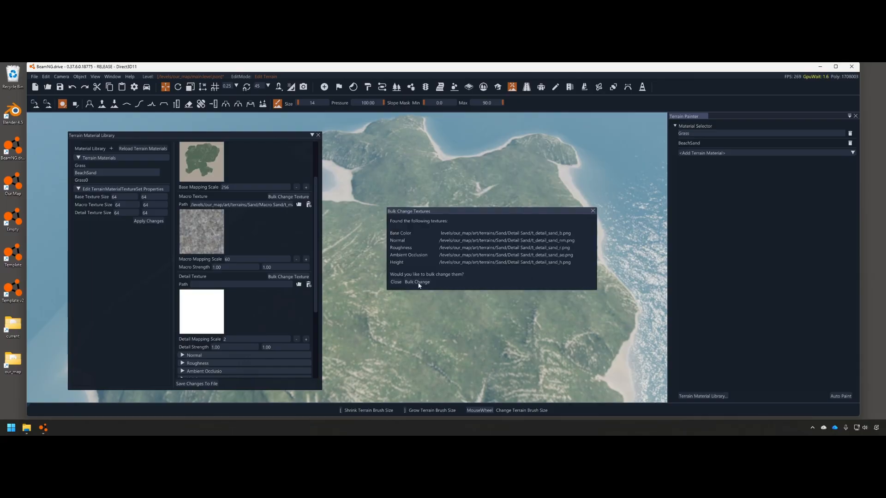
{"action": "left_click", "coordinate": [420, 282]}
- Collapse BeachSand's Base Color group and save the terrain material changes to file
{"action": "scroll", "coordinate": [255, 292], "scroll_direction": "up", "scroll_amount": 3}
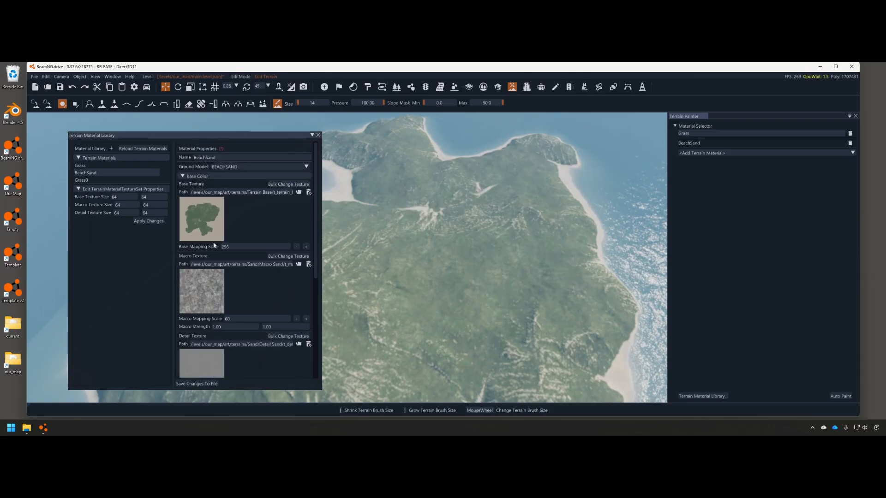
{"action": "left_click", "coordinate": [184, 177]}
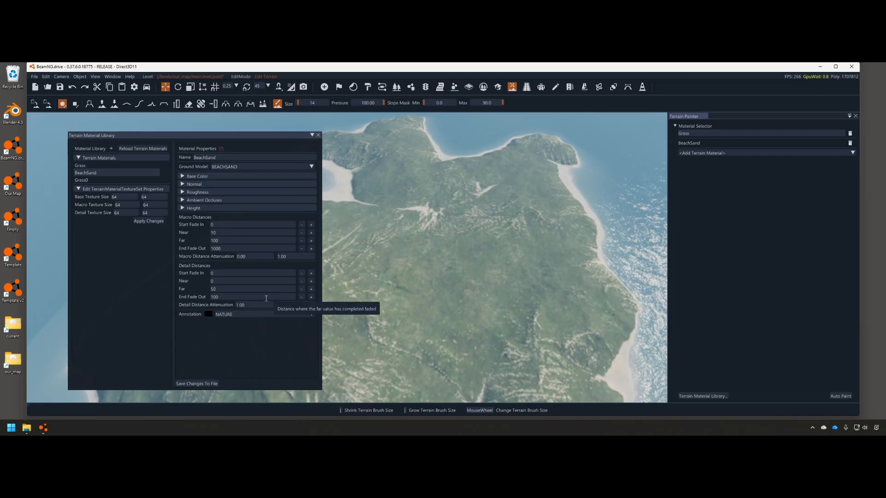
{"action": "left_click", "coordinate": [207, 384]}
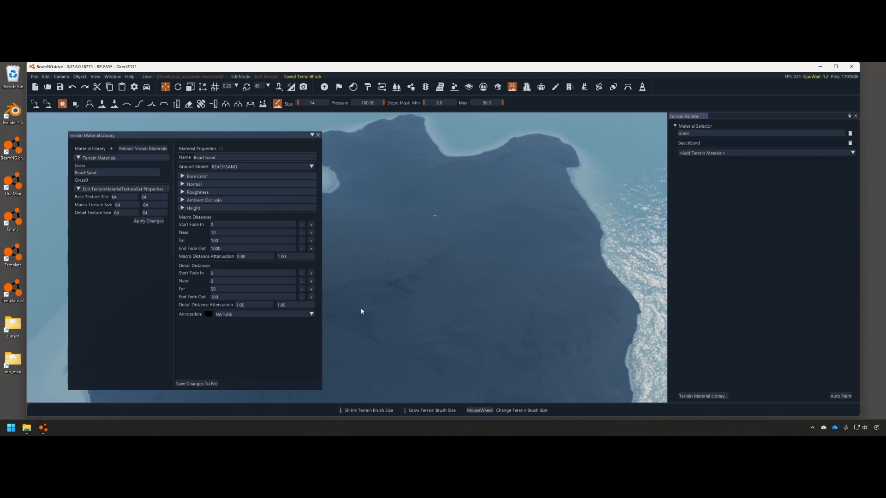
- Select the Grass material in the library, add Grass0 to the terrain's painting materials and remove it again
{"action": "left_click", "coordinate": [102, 165]}
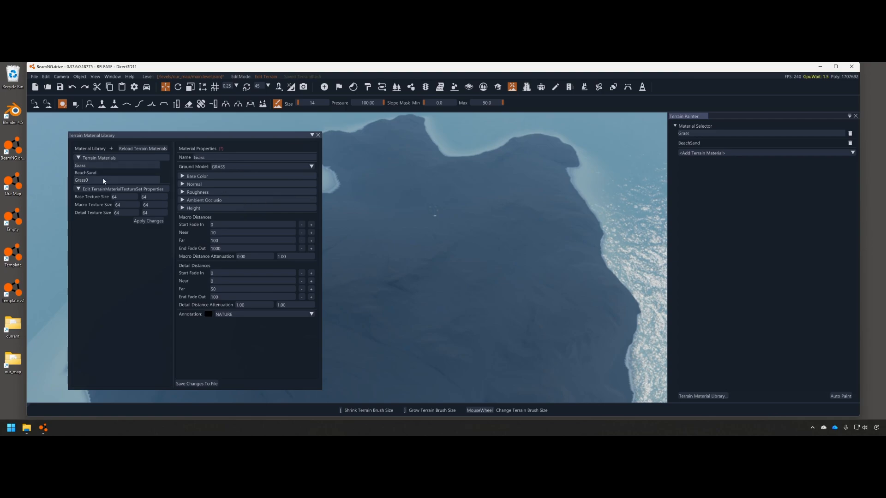
{"action": "left_click", "coordinate": [697, 154]}
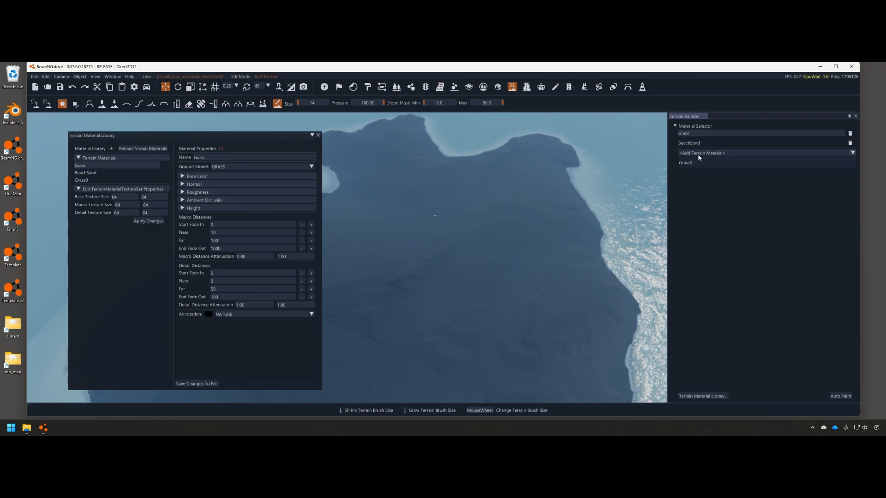
{"action": "left_click", "coordinate": [712, 159]}
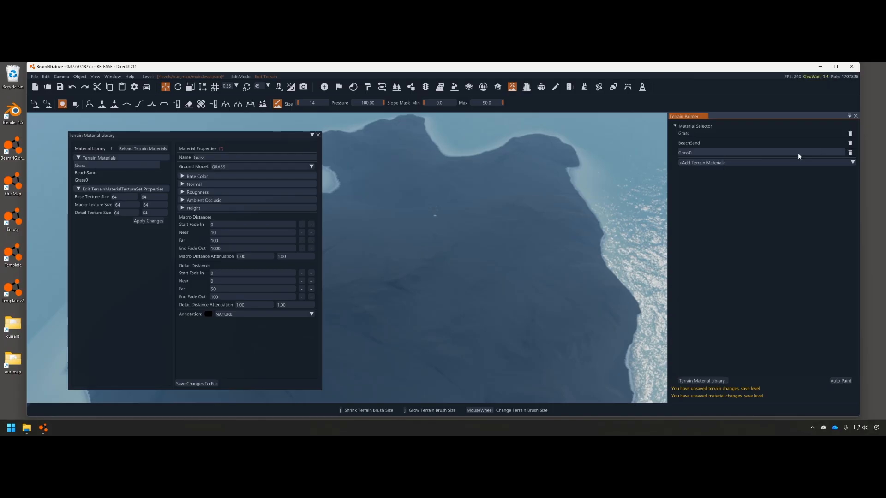
{"action": "left_click_drag", "start_coordinate": [801, 152], "coordinate": [794, 135]}
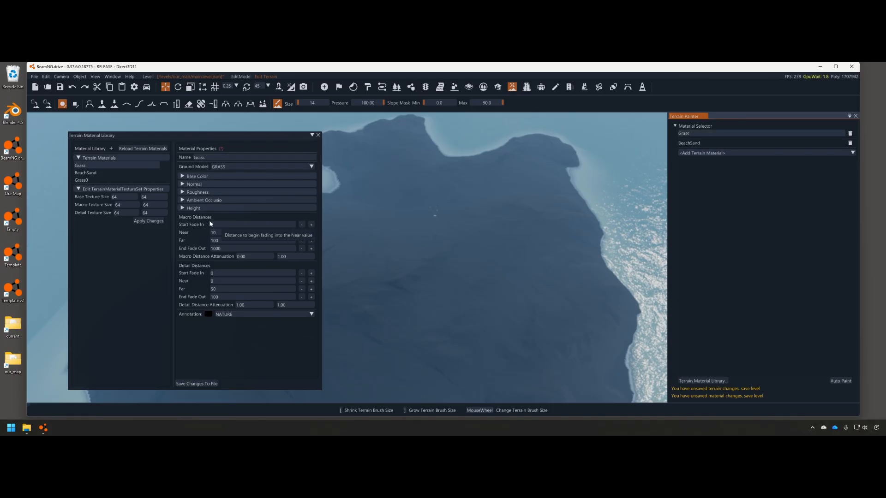
- Expand the Grass material's Normal group and clear the first Base Texture Size value of the texture set
{"action": "left_click", "coordinate": [184, 176]}
{"action": "left_click", "coordinate": [183, 176]}
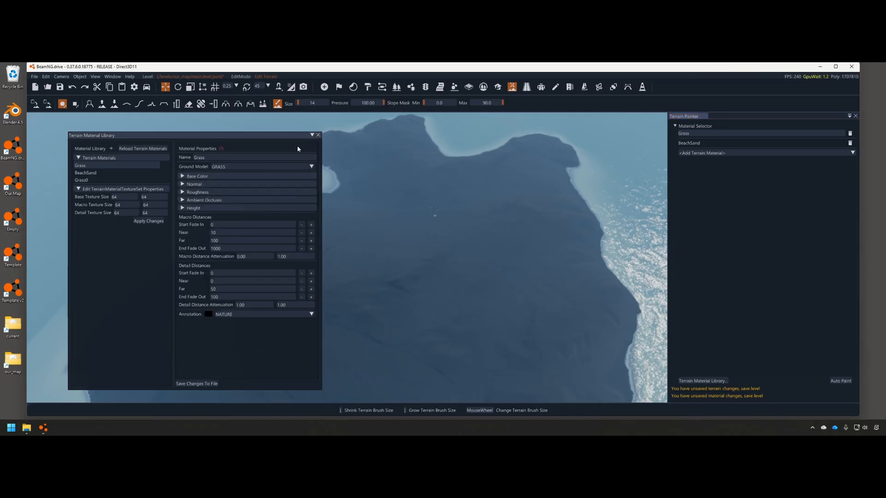
{"action": "left_click", "coordinate": [183, 184]}
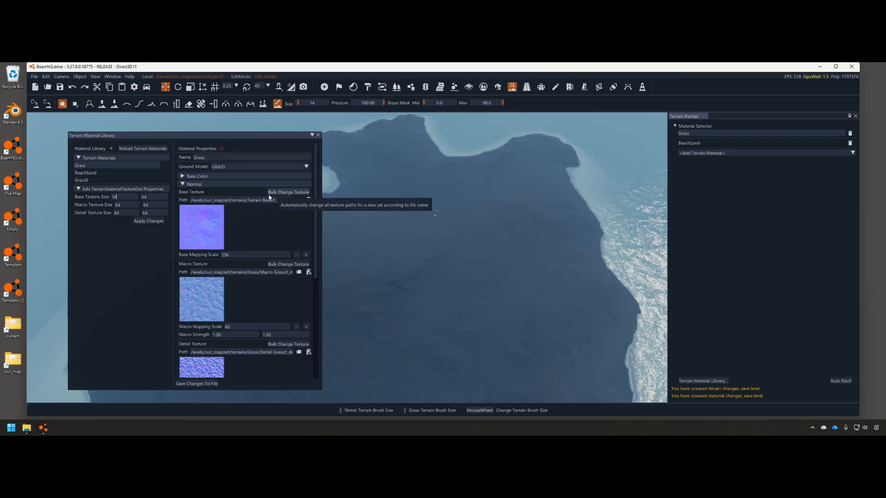
{"action": "key", "text": "BackSpace"}
{"action": "key", "text": "BackSpace"}
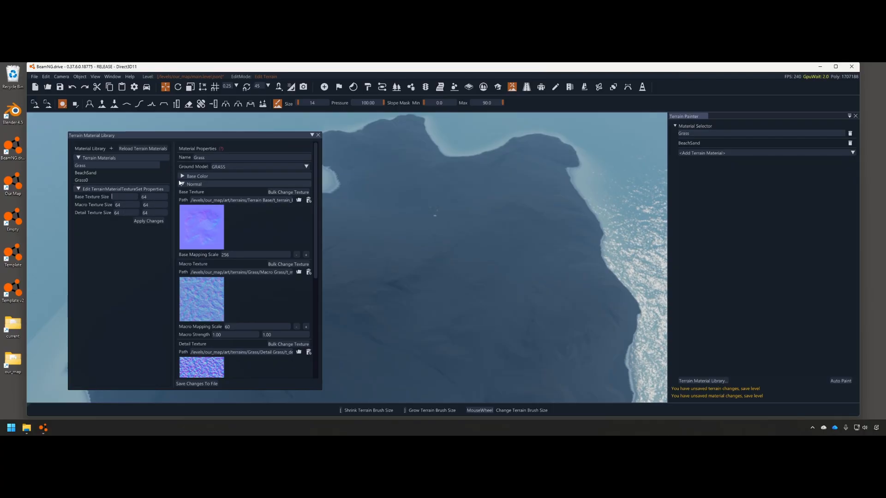
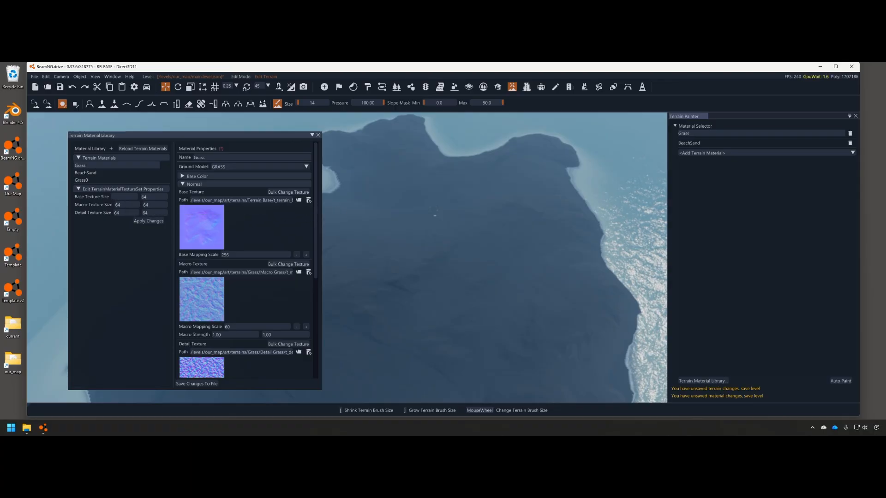
- Switch to File Explorer and list the Terrain Base folder in detail view to check the base textures' pixel dimensions
{"action": "left_click", "coordinate": [26, 428]}
{"action": "left_click", "coordinate": [240, 385]}
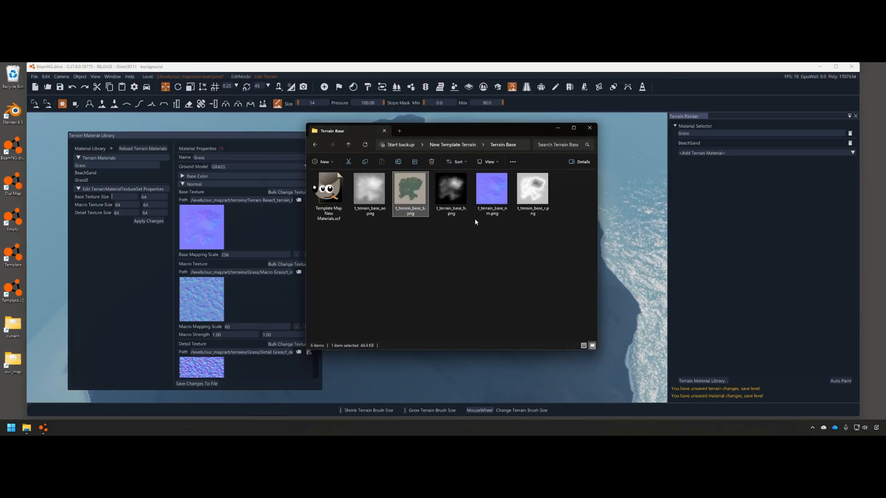
{"action": "left_click", "coordinate": [448, 242]}
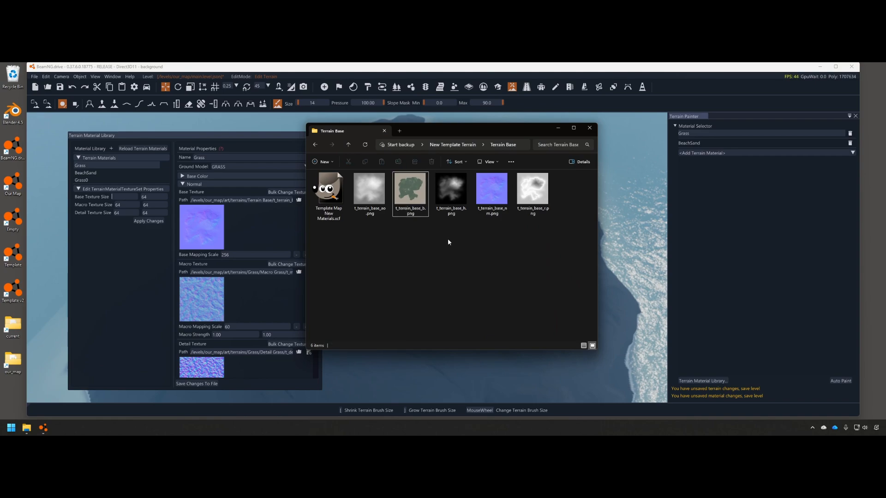
{"action": "left_click", "coordinate": [583, 345]}
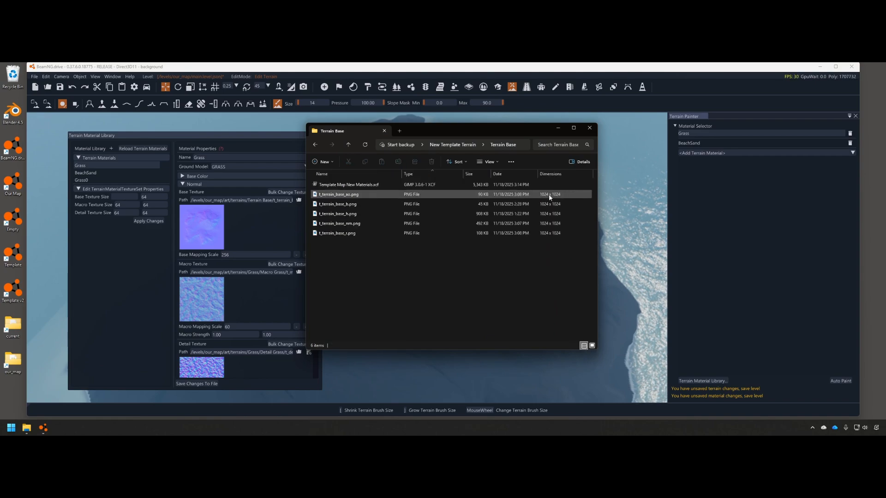
- Check the image dimensions of the textures in the Detail Grass and Macro Grass folders
{"action": "left_click", "coordinate": [315, 144]}
{"action": "double_click", "coordinate": [492, 189]}
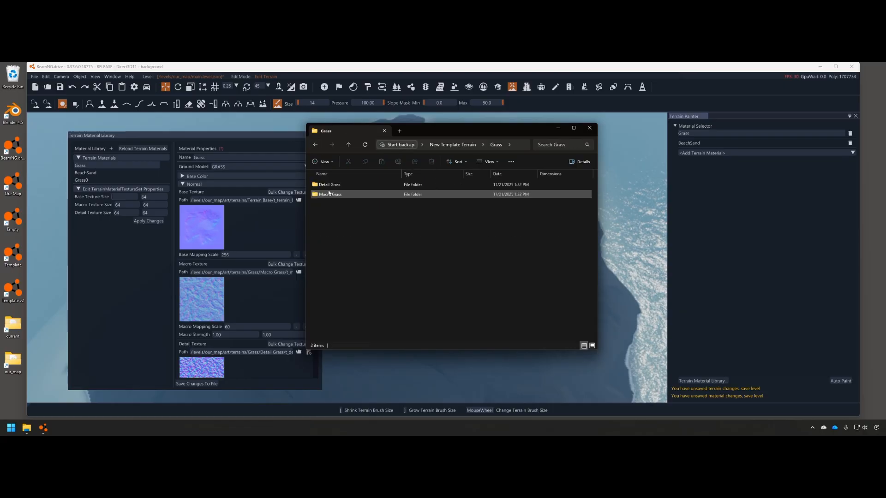
{"action": "double_click", "coordinate": [336, 186]}
{"action": "left_click", "coordinate": [554, 186]}
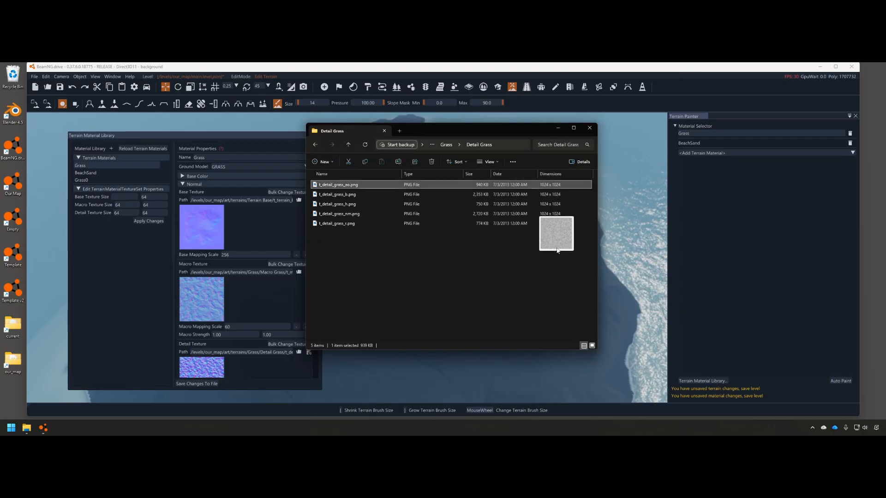
{"action": "left_click", "coordinate": [317, 147]}
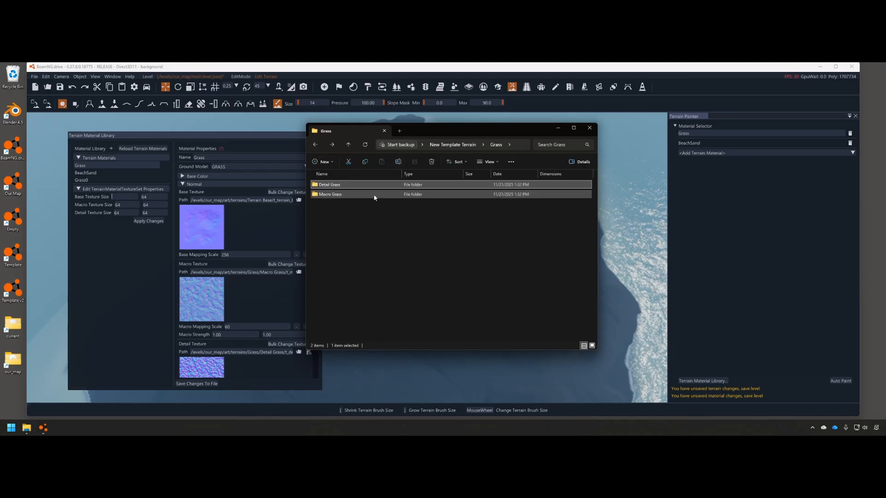
{"action": "double_click", "coordinate": [375, 194]}
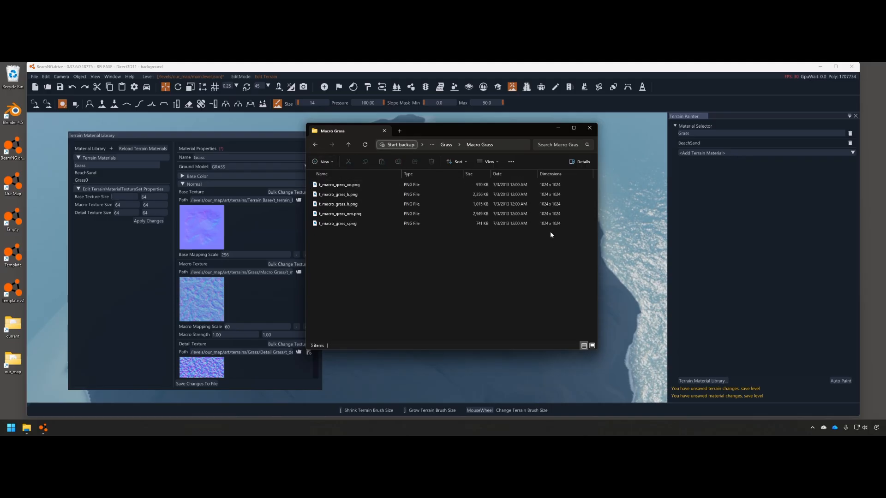
{"action": "left_click", "coordinate": [315, 144]}
{"action": "double_click", "coordinate": [361, 185]}
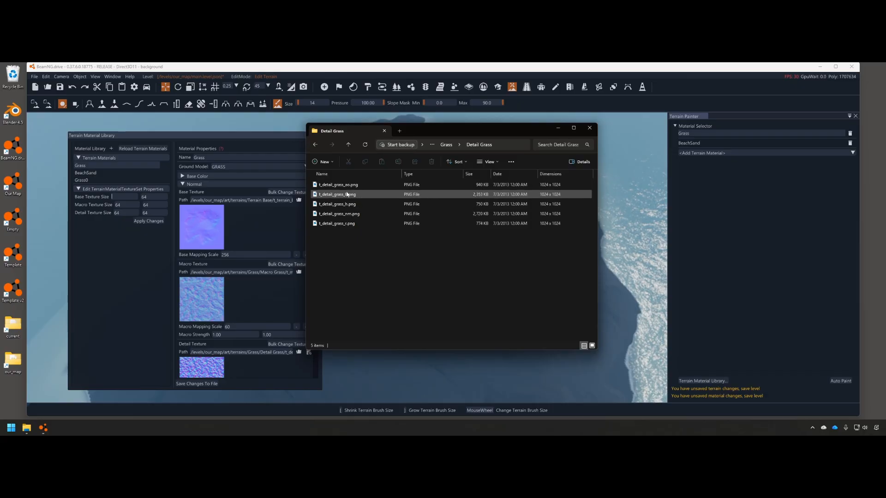
{"action": "left_click", "coordinate": [347, 195]}
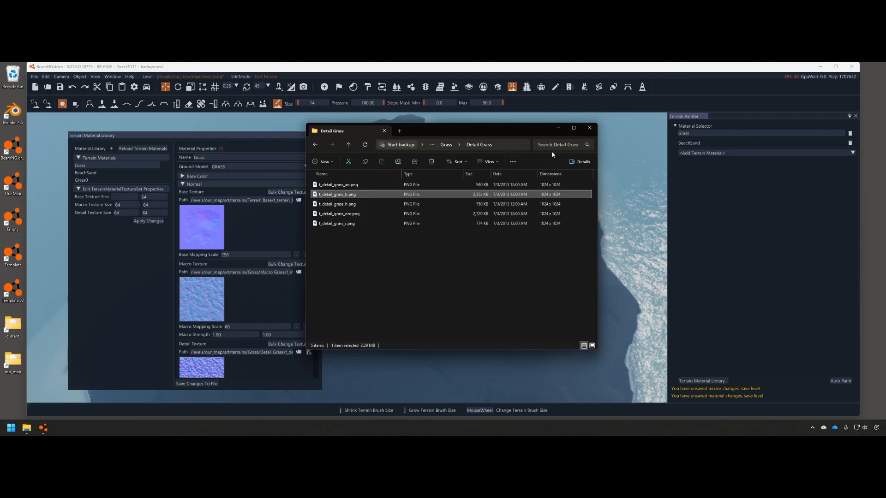
{"action": "key", "text": "Up"}
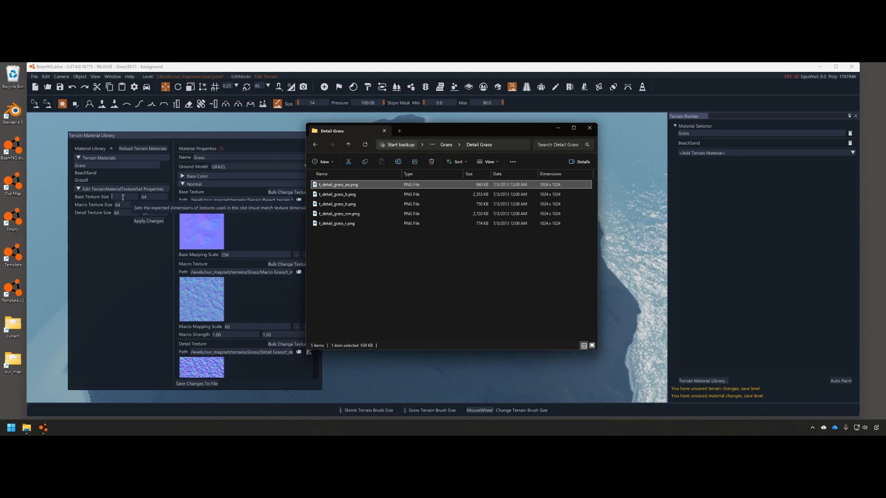
- Return to the BeamNG.drive terrain material library and set both Base Texture Size values to 1024
{"action": "left_click", "coordinate": [78, 196]}
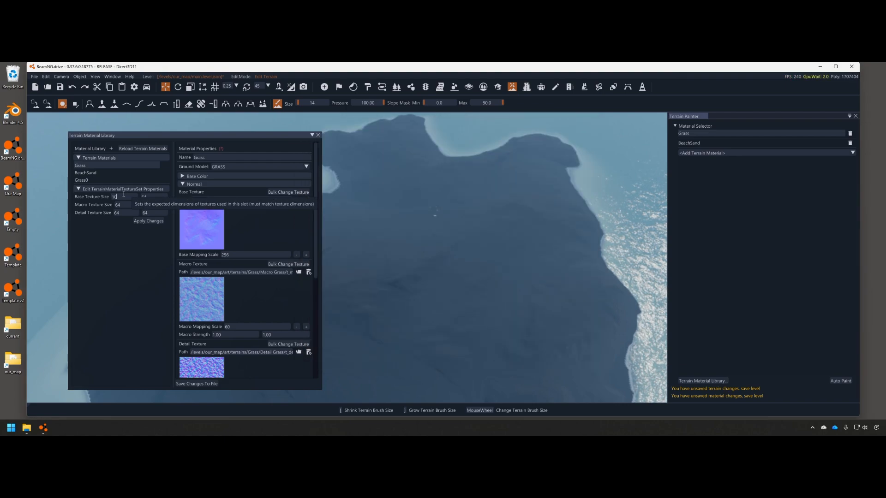
{"action": "key", "text": "ctrl+a"}
{"action": "key", "text": "ctrl+c"}
{"action": "left_click", "coordinate": [155, 198]}
{"action": "key", "text": "ctrl+v"}
- Set the Macro and Detail Texture Size values to 1024 by 1024 and apply the texture set changes
{"action": "left_click", "coordinate": [127, 204]}
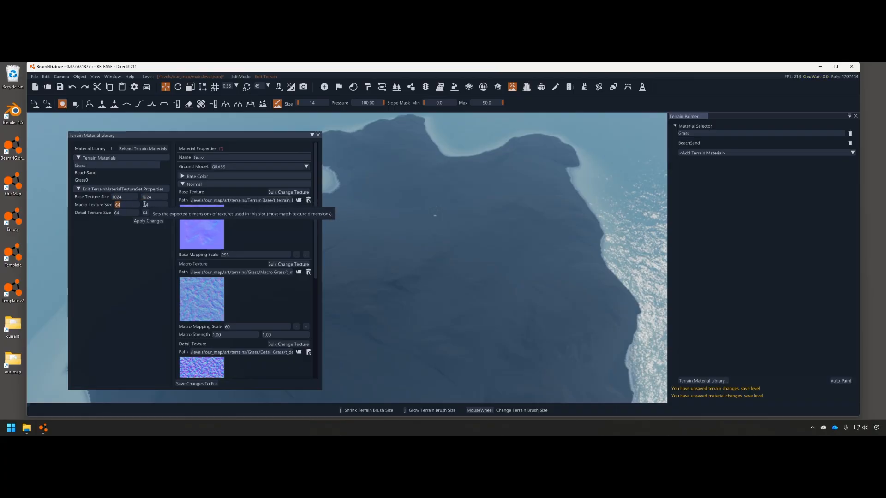
{"action": "key", "text": "ctrl+v"}
{"action": "left_click", "coordinate": [155, 205]}
{"action": "key", "text": "ctrl+v"}
{"action": "left_click", "coordinate": [120, 212]}
{"action": "key", "text": "ctrl+v"}
{"action": "left_click", "coordinate": [149, 212]}
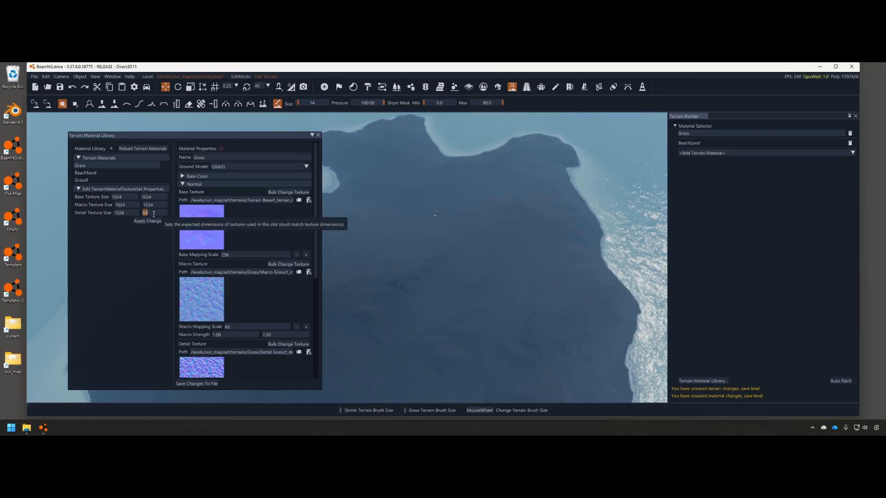
{"action": "key", "text": "ctrl+v"}
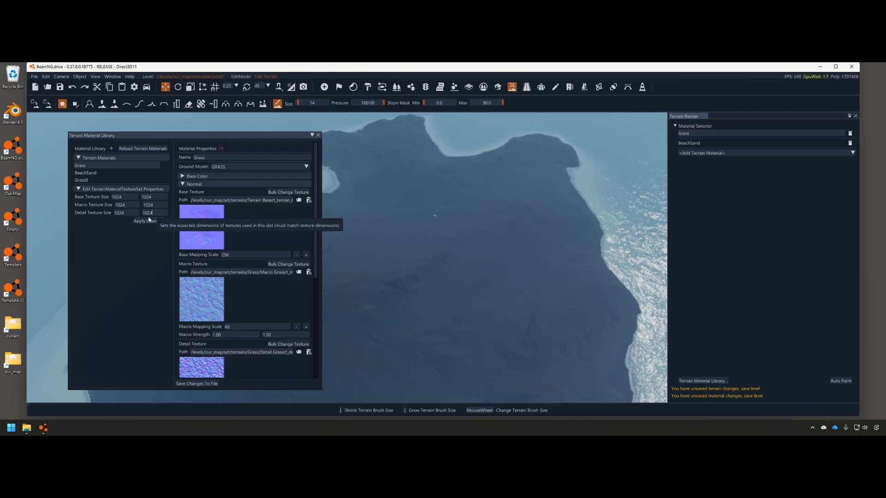
{"action": "left_click", "coordinate": [148, 221]}
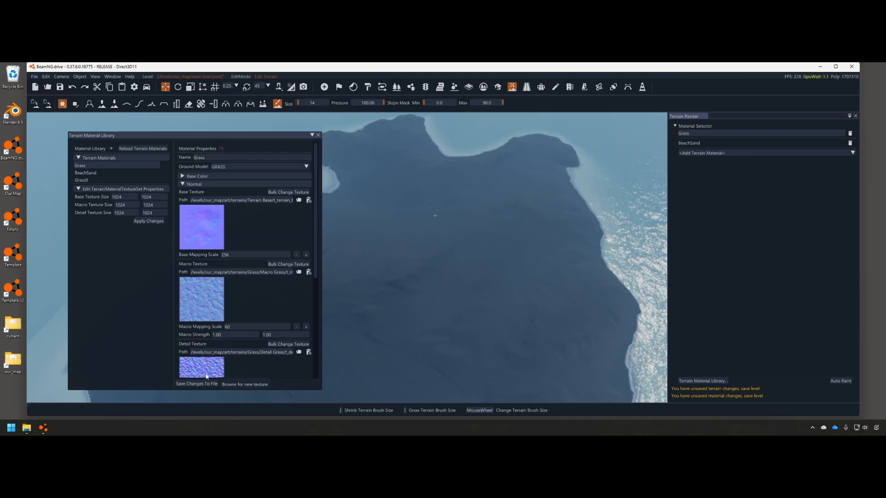
- Save the level with its terrain material changes and examine the island's texture tiling
{"action": "key", "text": "ctrl+s"}
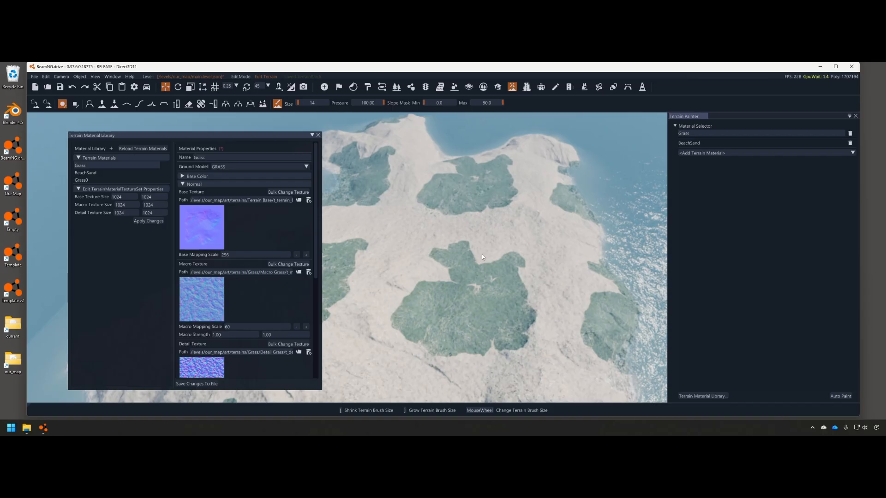
{"action": "right_click_drag", "start_coordinate": [482, 256], "coordinate": [501, 265]}
{"action": "key", "text": "s"}
{"action": "key", "text": "w"}
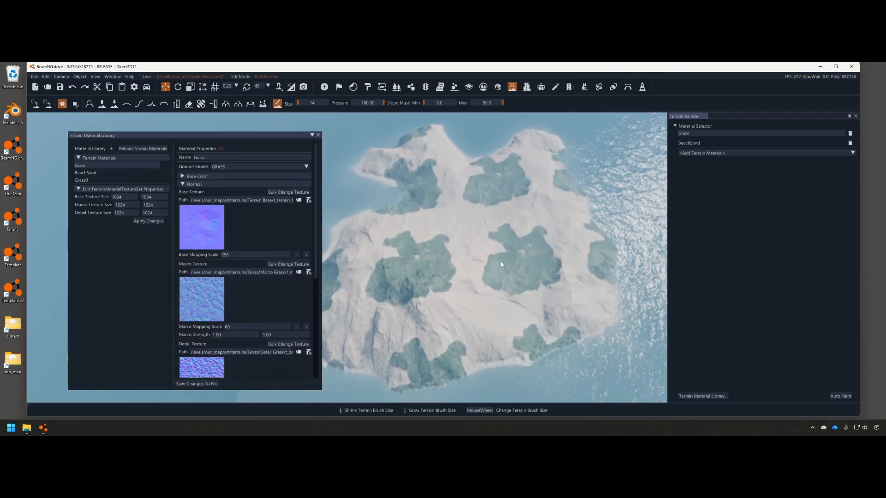
{"action": "key", "text": "w"}
{"action": "key", "text": "s"}
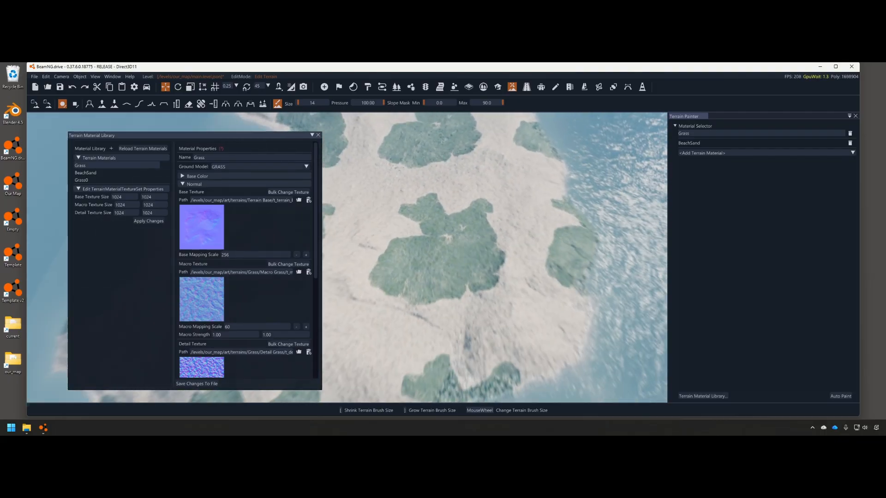
{"action": "right_click_drag", "start_coordinate": [501, 265], "coordinate": [492, 242]}
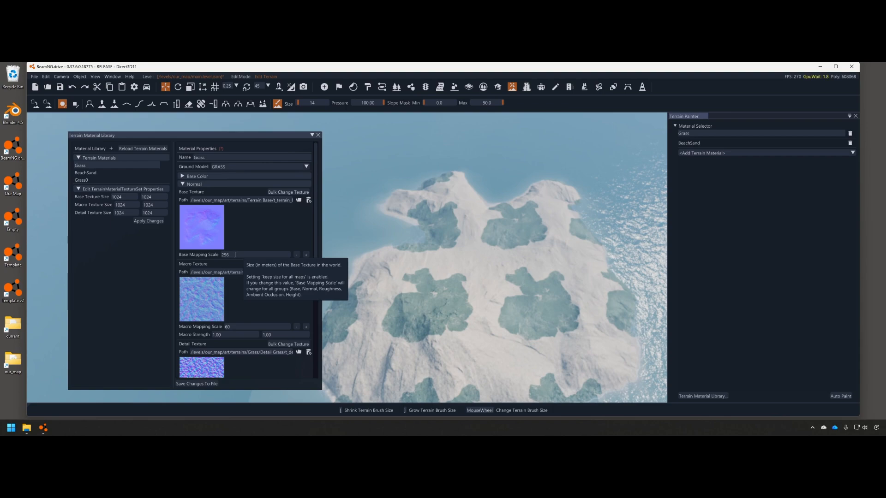
- Set the Grass material's Base Mapping Scale to 1024 and check it in the Roughness and Ambient Occlusion groups
{"action": "left_click", "coordinate": [205, 256]}
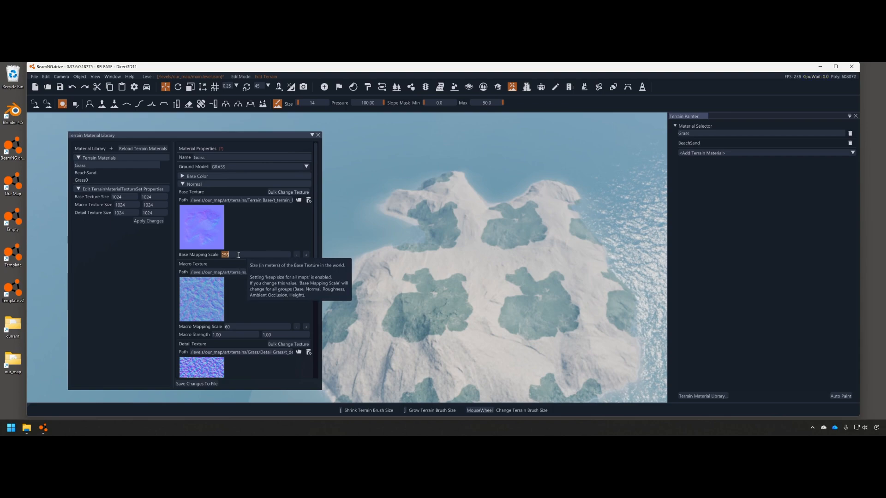
{"action": "type", "text": "1024"}
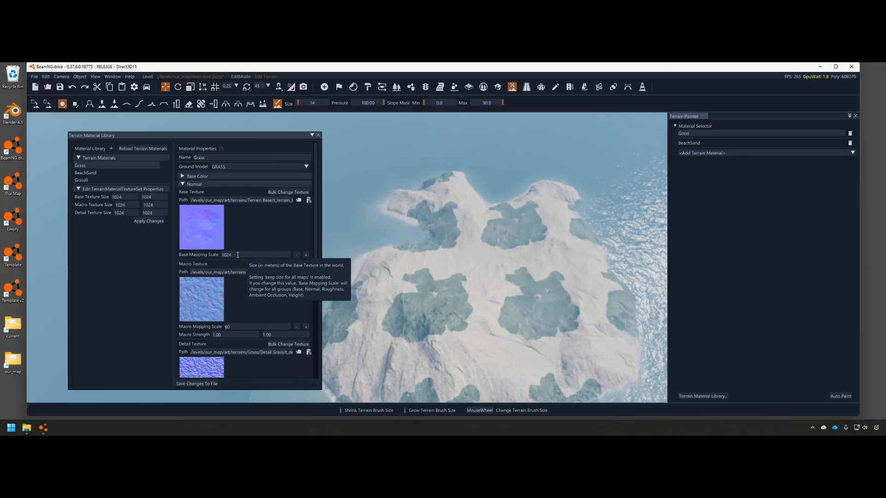
{"action": "scroll", "coordinate": [235, 256], "scroll_direction": "down", "scroll_amount": 5}
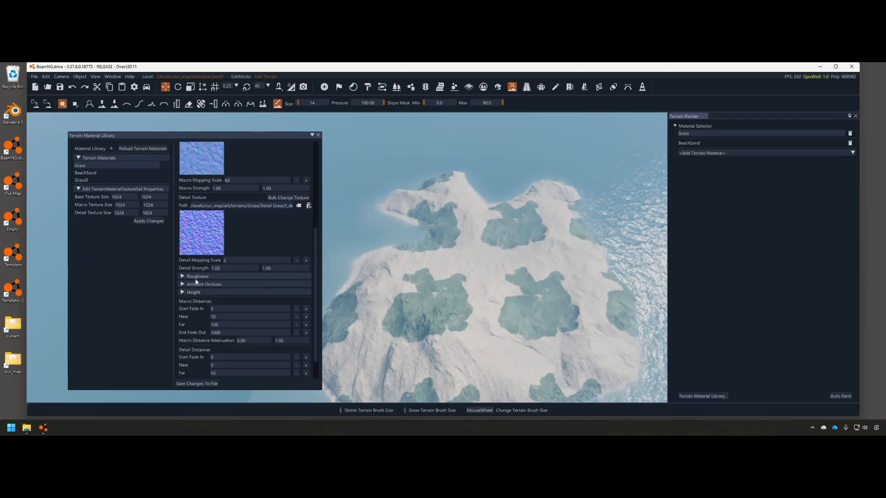
{"action": "left_click", "coordinate": [196, 278]}
{"action": "scroll", "coordinate": [205, 297], "scroll_direction": "down", "scroll_amount": 2}
{"action": "left_click", "coordinate": [226, 287]}
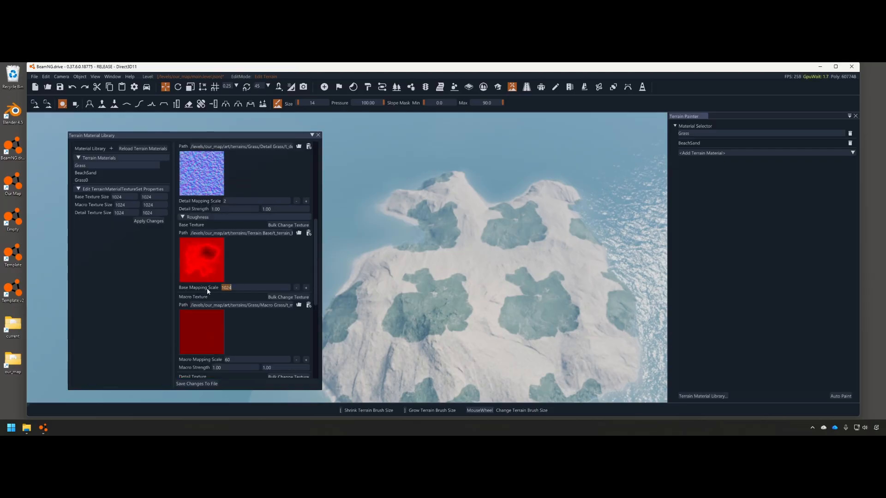
{"action": "left_click", "coordinate": [194, 216]}
{"action": "left_click", "coordinate": [190, 267]}
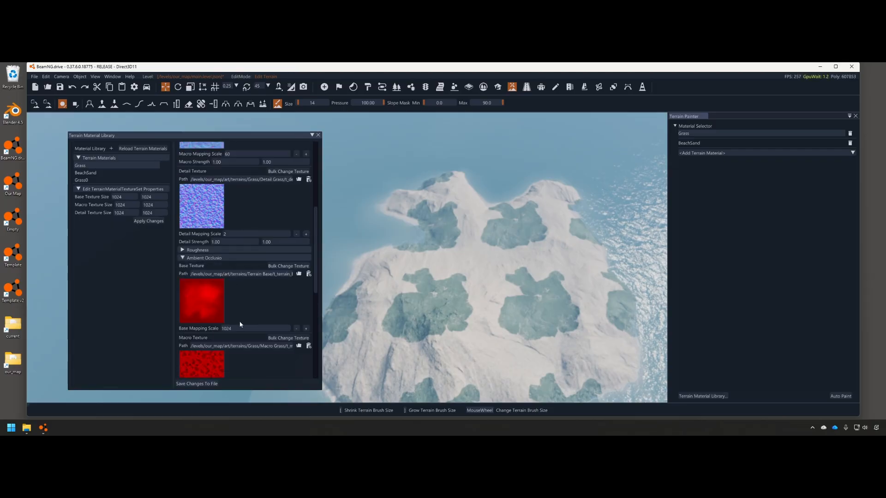
{"action": "left_click", "coordinate": [207, 267]}
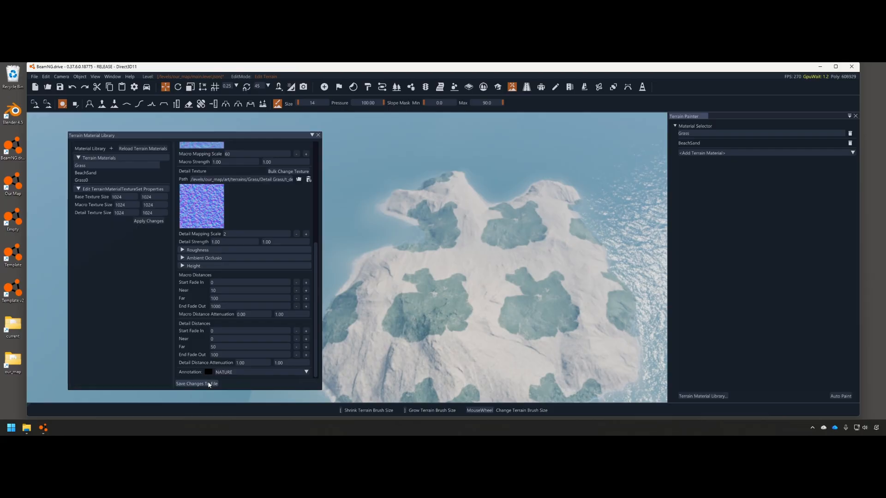
- Save the Grass material changes to file and check the base texture on the island
{"action": "left_click", "coordinate": [205, 383]}
{"action": "right_click_drag", "start_coordinate": [458, 294], "coordinate": [458, 265]}
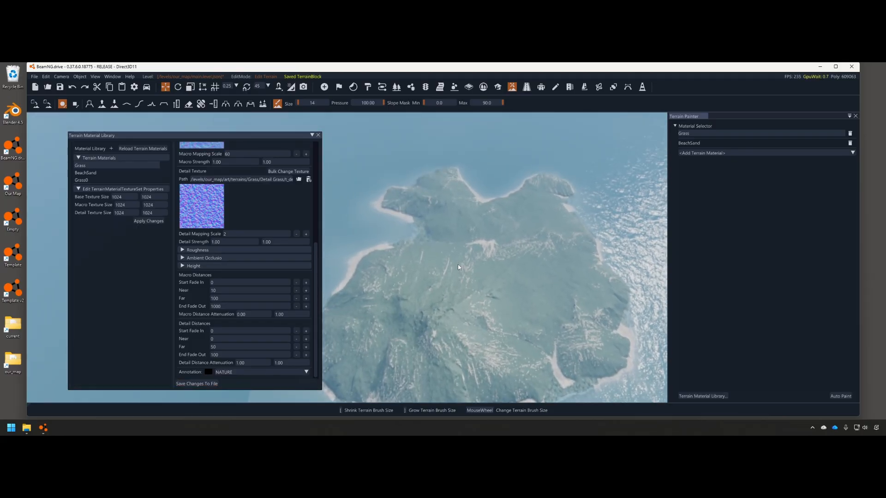
{"action": "key", "text": "w"}
{"action": "scroll", "coordinate": [217, 257], "scroll_direction": "up", "scroll_amount": 5}
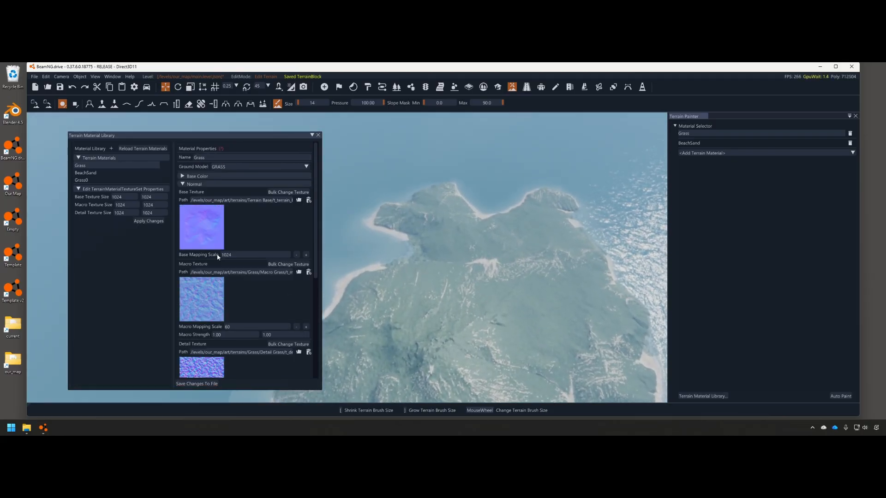
{"action": "left_click", "coordinate": [187, 185]}
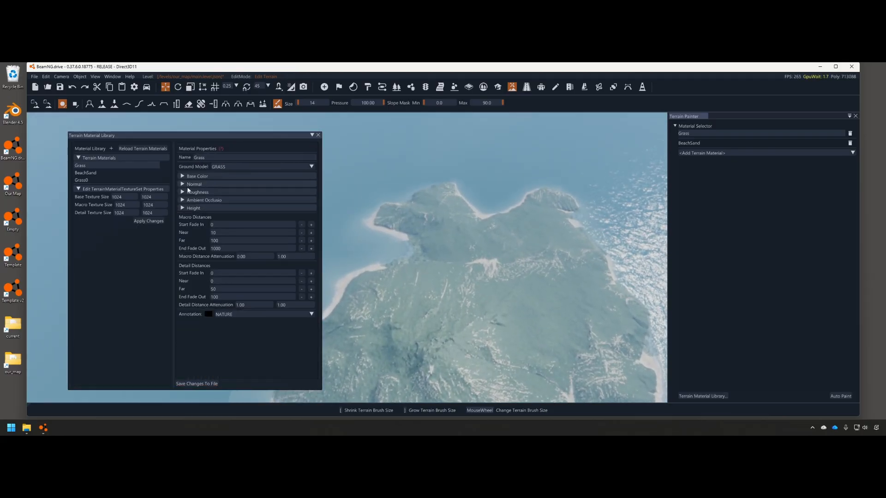
- Set the BeachSand material's base color Base Mapping Scale to 1024 and save the changes to file
{"action": "left_click", "coordinate": [92, 174]}
{"action": "left_click", "coordinate": [181, 176]}
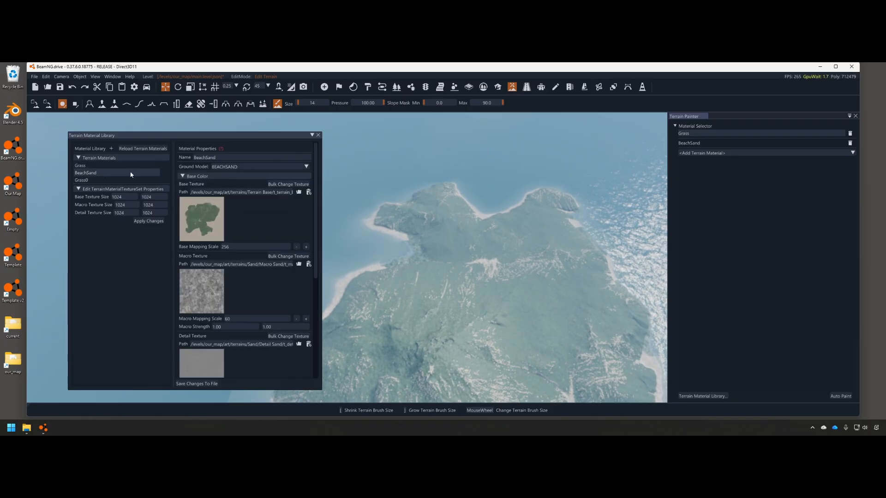
{"action": "left_click", "coordinate": [243, 246]}
{"action": "type", "text": "1024"}
{"action": "left_click", "coordinate": [196, 383]}
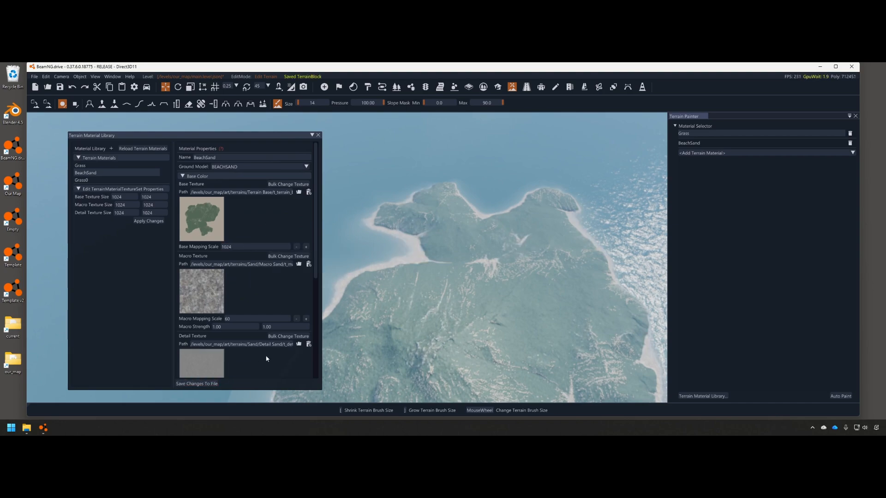
{"action": "left_click", "coordinate": [181, 176]}
- Select the Grass material and inspect the island's grass surface up close and from a distance
{"action": "left_click", "coordinate": [82, 165]}
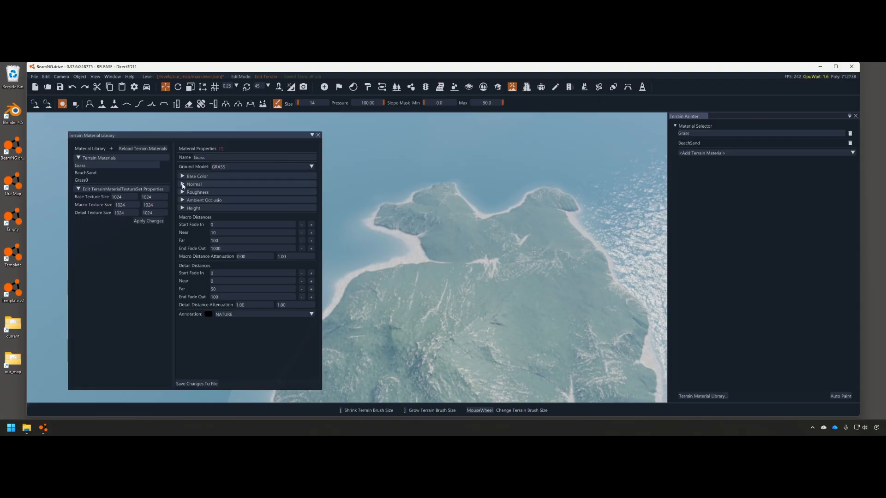
{"action": "key", "text": "w"}
{"action": "right_click_drag", "start_coordinate": [432, 238], "coordinate": [503, 300]}
{"action": "key", "text": "w"}
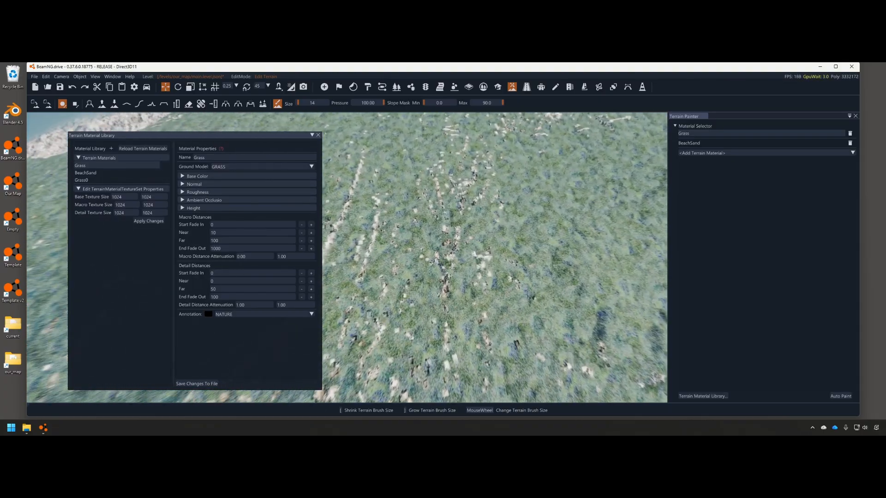
{"action": "key", "text": "s"}
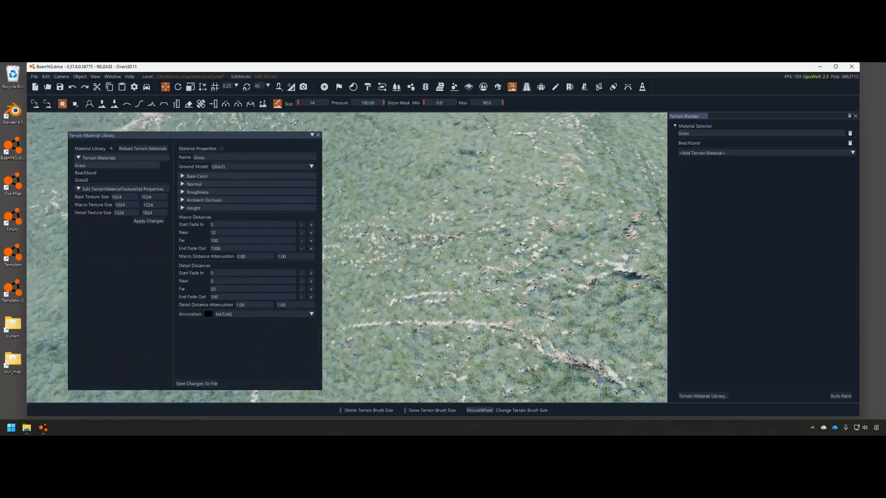
{"action": "key", "text": "s"}
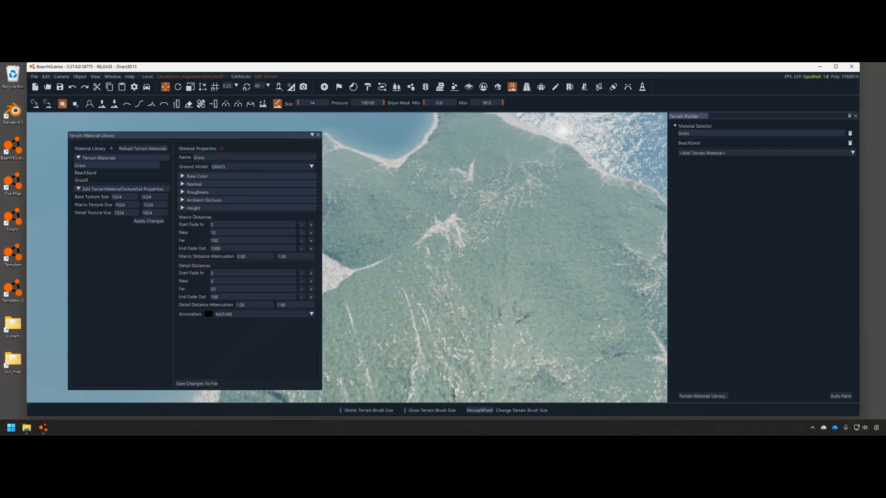
- Review the Grass material's base color macro and detail strengths and its macro and detail distances
{"action": "left_click", "coordinate": [182, 176]}
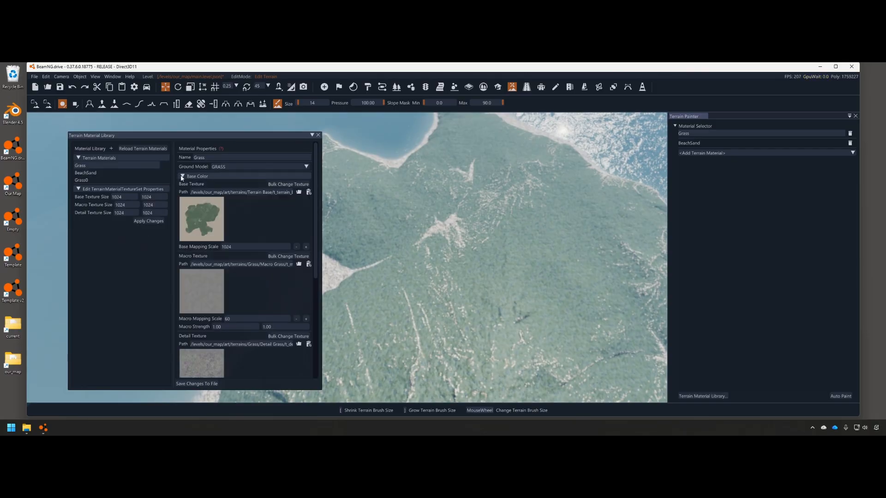
{"action": "scroll", "coordinate": [202, 223], "scroll_direction": "down", "scroll_amount": 4}
{"action": "key", "text": "s"}
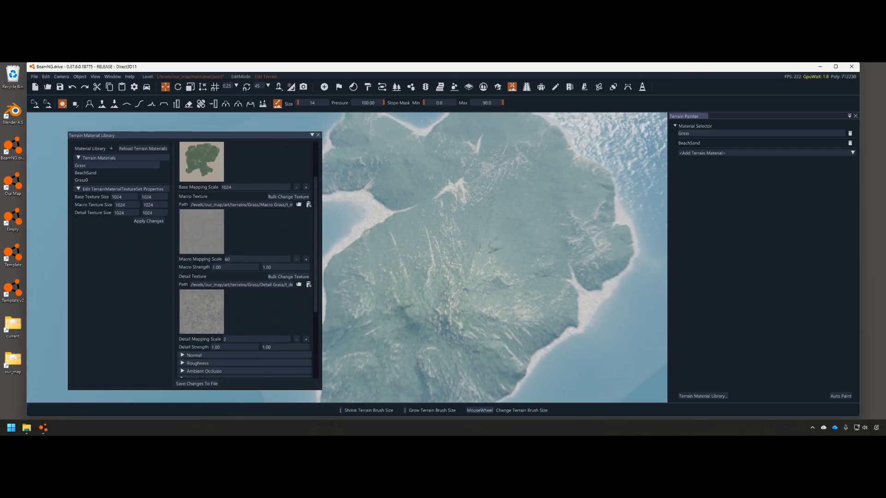
{"action": "key", "text": "w"}
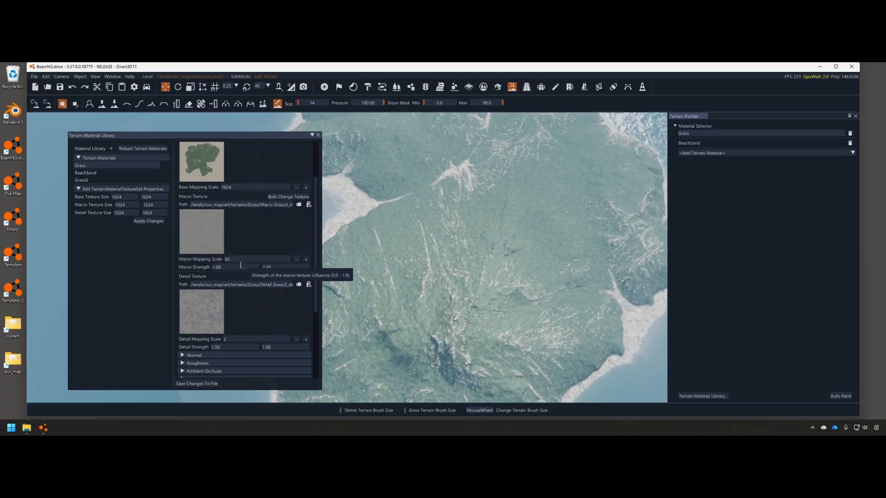
{"action": "double_click", "coordinate": [216, 267]}
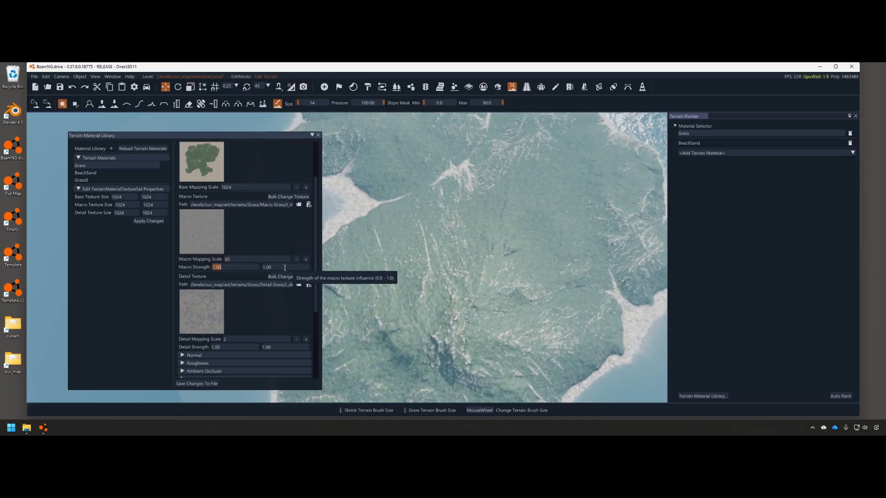
{"action": "double_click", "coordinate": [267, 267]}
{"action": "scroll", "coordinate": [202, 304], "scroll_direction": "down", "scroll_amount": 6}
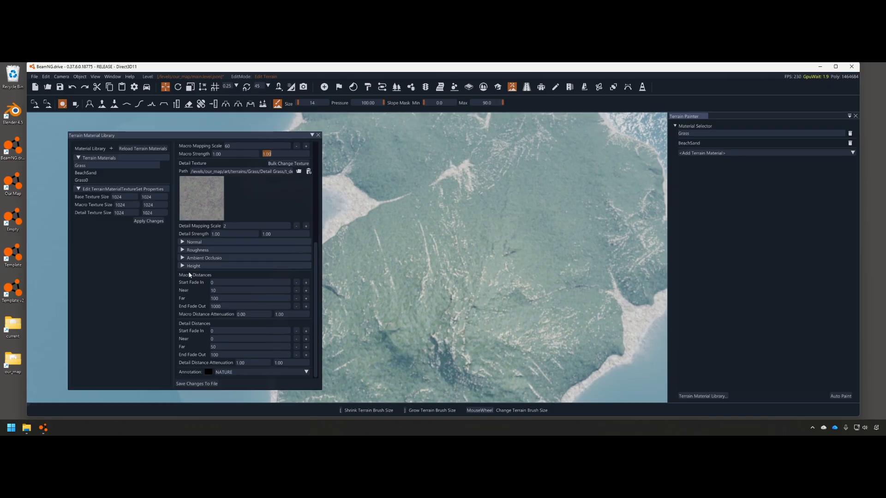
{"action": "scroll", "coordinate": [184, 278], "scroll_direction": "up", "scroll_amount": 10}
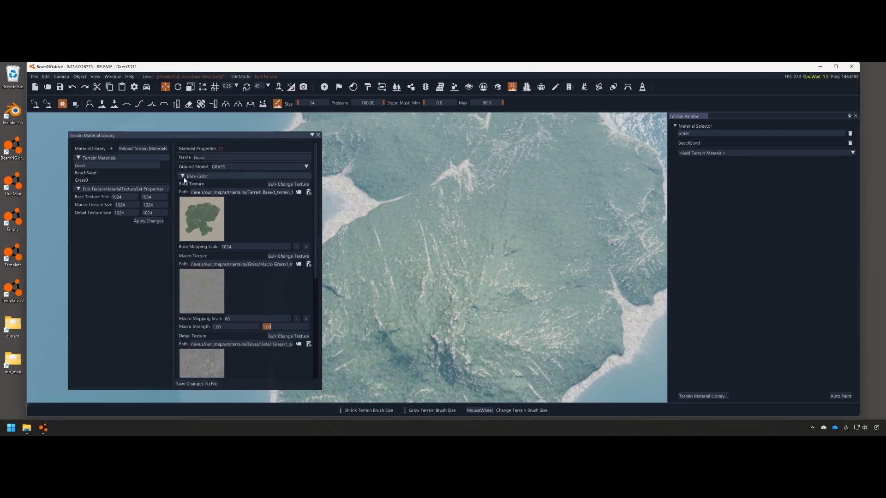
{"action": "left_click", "coordinate": [184, 176]}
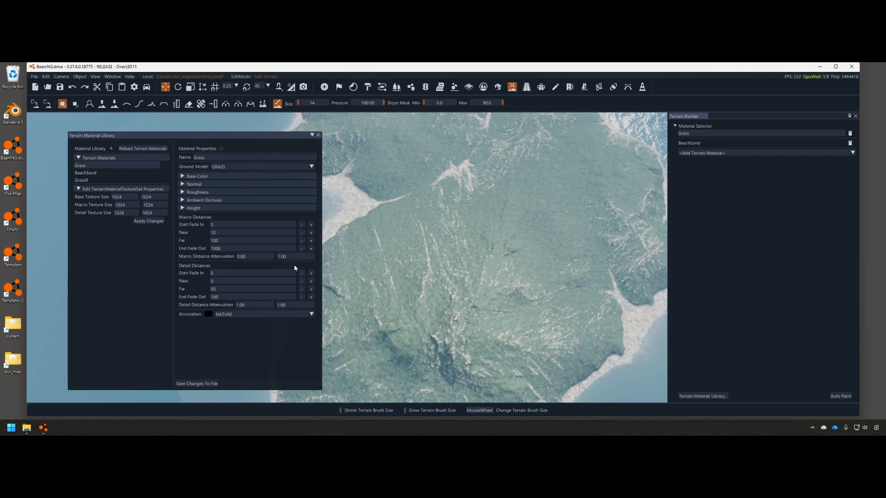
- Review the Grass material's base color textures again and close the Terrain Material Library
{"action": "key", "text": "w"}
{"action": "key", "text": "s"}
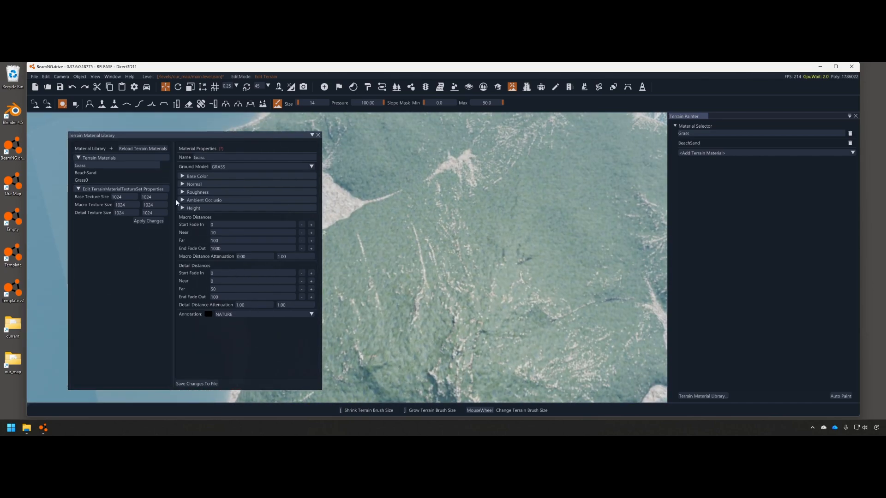
{"action": "left_click", "coordinate": [183, 176]}
{"action": "scroll", "coordinate": [206, 210], "scroll_direction": "down", "scroll_amount": 2}
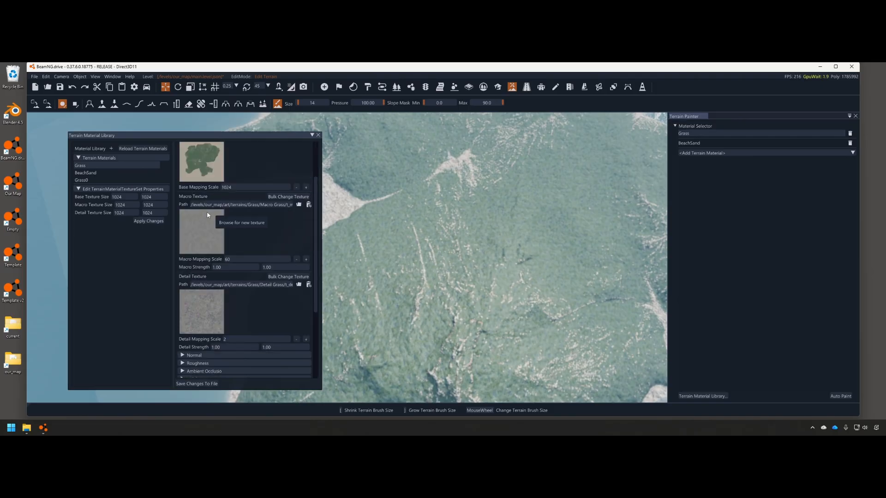
{"action": "scroll", "coordinate": [206, 211], "scroll_direction": "up", "scroll_amount": 2}
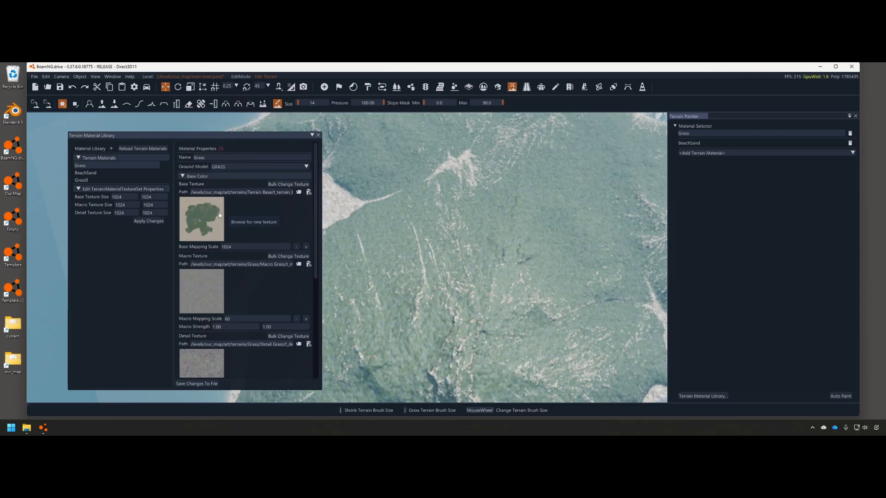
{"action": "left_click", "coordinate": [318, 135]}
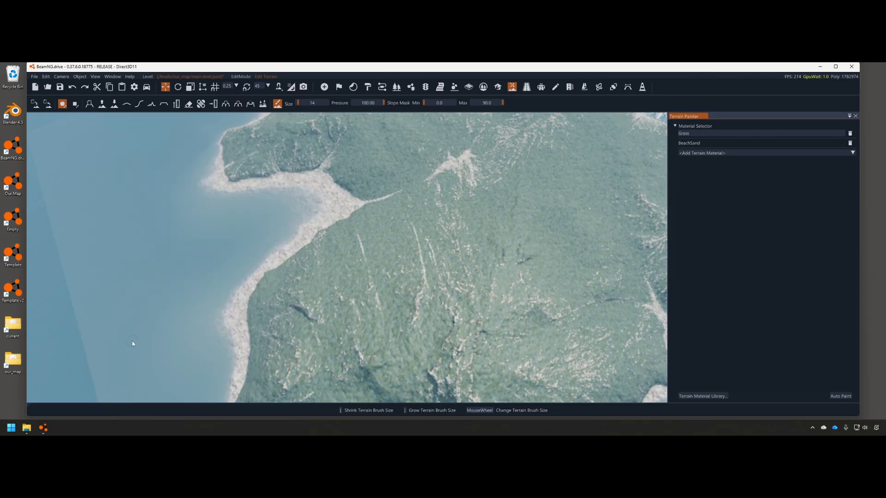
- Switch to File Explorer and open main.materials.json from the our_map level's art/terrains folder in Visual Studio Code
{"action": "double_click", "coordinate": [15, 367]}
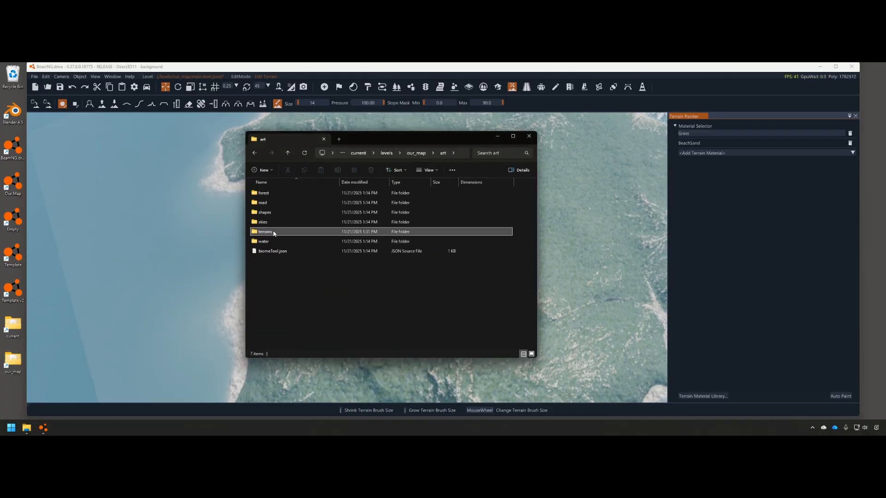
{"action": "double_click", "coordinate": [277, 231]}
{"action": "double_click", "coordinate": [279, 231]}
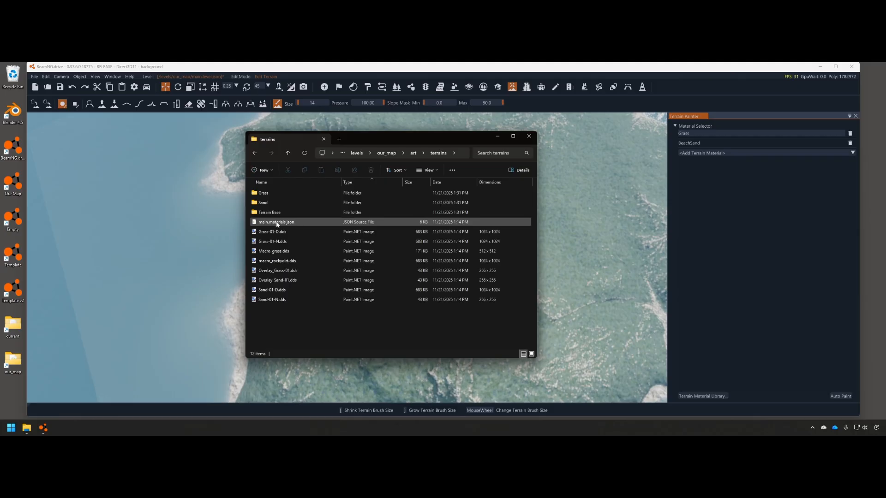
{"action": "left_click", "coordinate": [277, 224]}
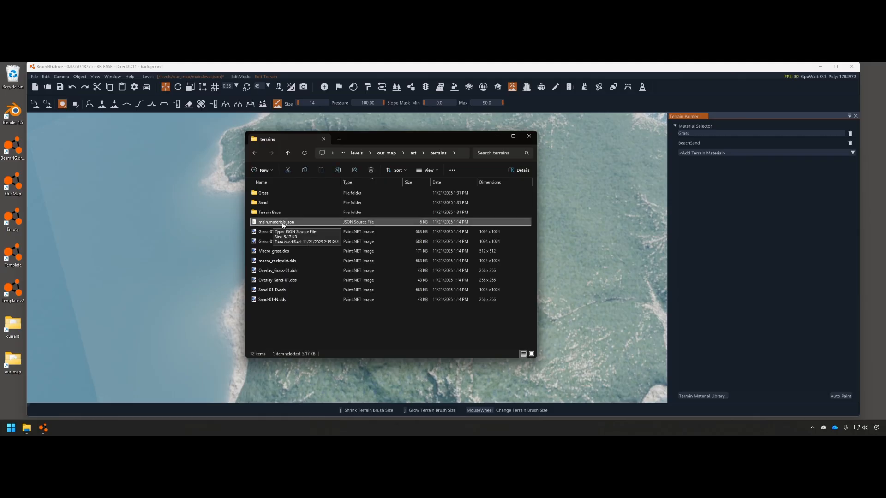
{"action": "double_click", "coordinate": [283, 223]}
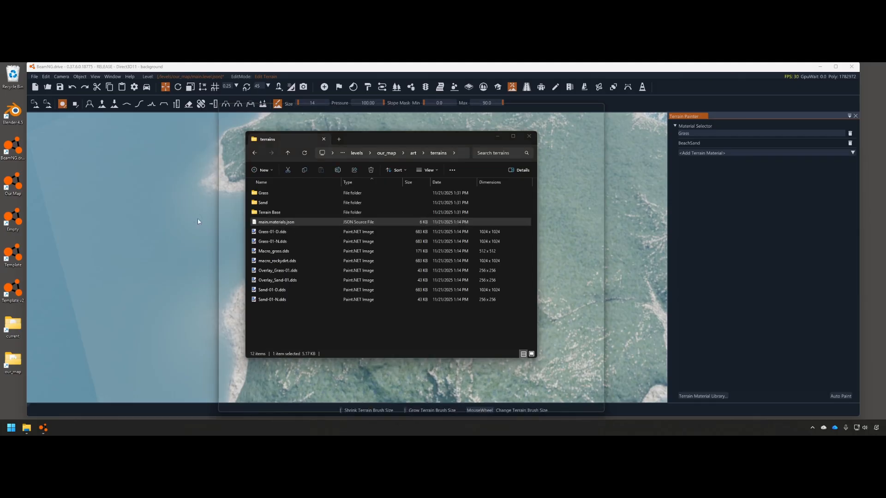
{"action": "left_click", "coordinate": [294, 152]}
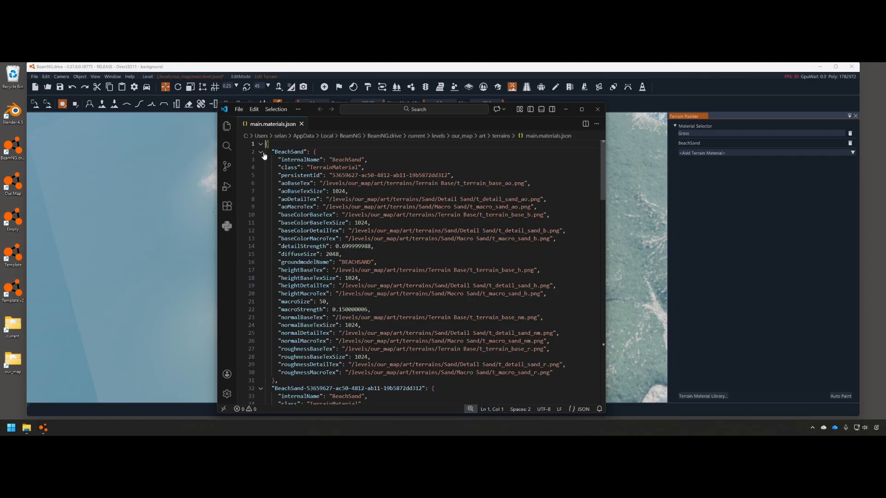
- Fold the BeachSand, Grass and Grass0 definitions, their ID-suffixed duplicates, and the our_mapTerrainMaterialTextureSet block in main.materials.json
{"action": "left_click", "coordinate": [261, 152]}
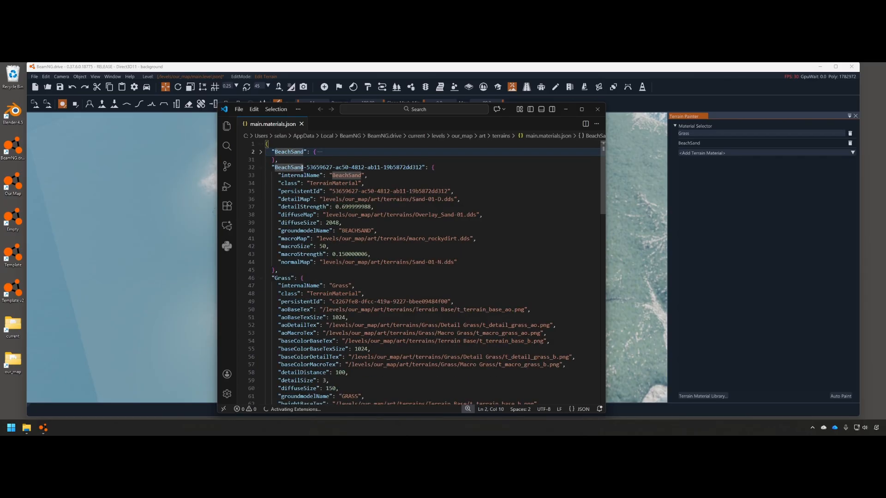
{"action": "left_click", "coordinate": [303, 167]}
{"action": "left_click", "coordinate": [261, 169]}
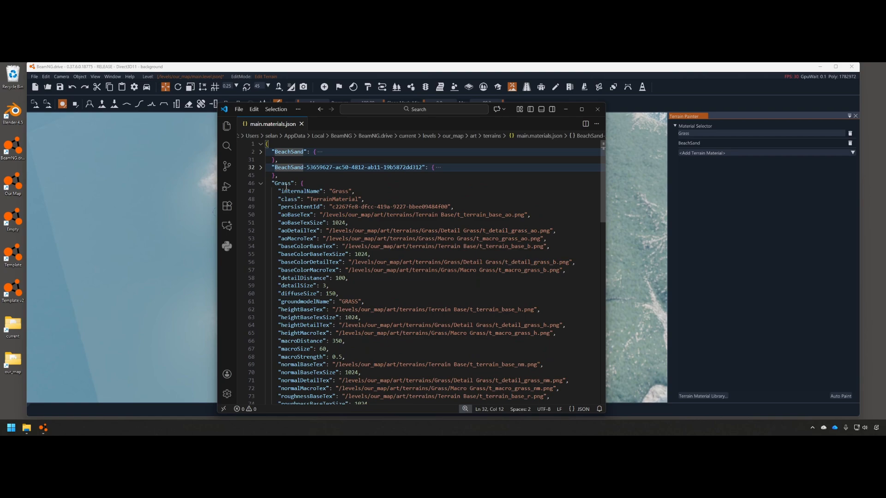
{"action": "left_click", "coordinate": [282, 183]}
{"action": "left_click", "coordinate": [261, 184]}
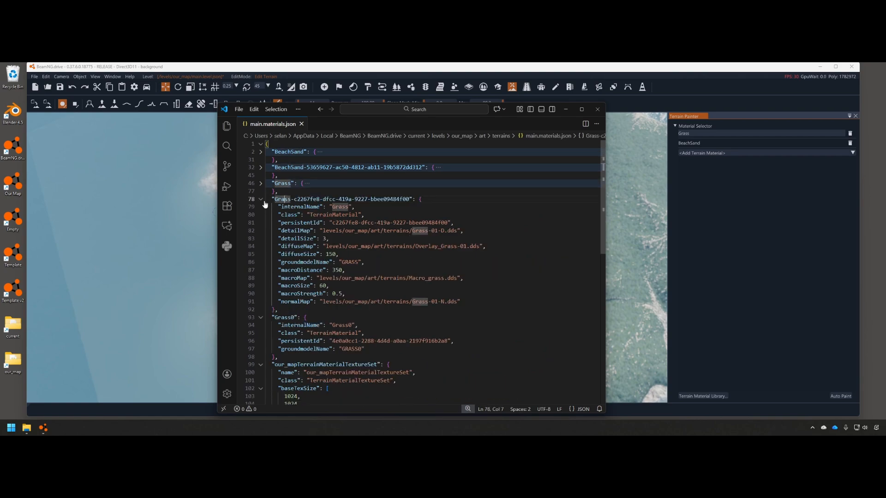
{"action": "left_click", "coordinate": [261, 200]}
{"action": "left_click", "coordinate": [278, 214]}
{"action": "left_click", "coordinate": [261, 215]}
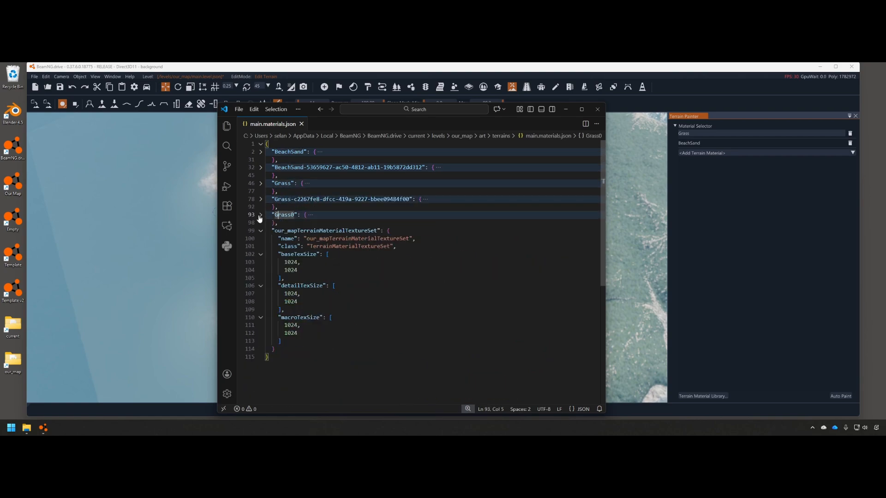
{"action": "left_click", "coordinate": [261, 230]}
{"action": "left_click", "coordinate": [261, 230]}
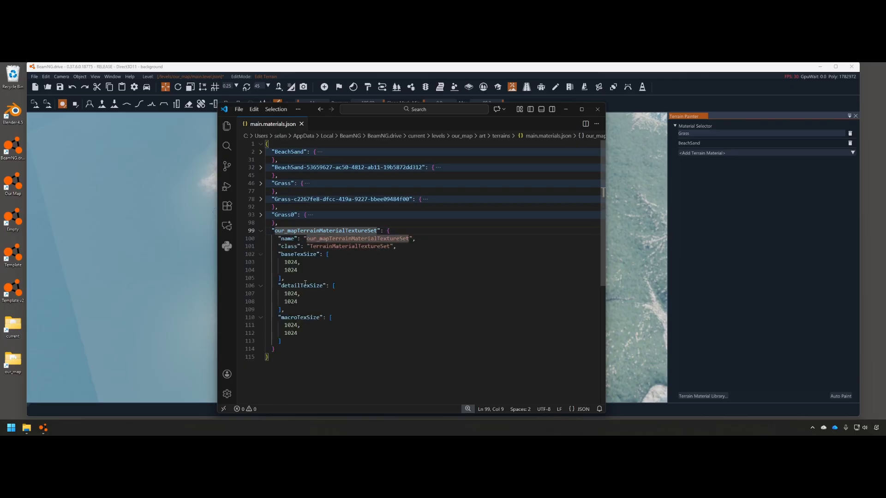
{"action": "left_click", "coordinate": [261, 231]}
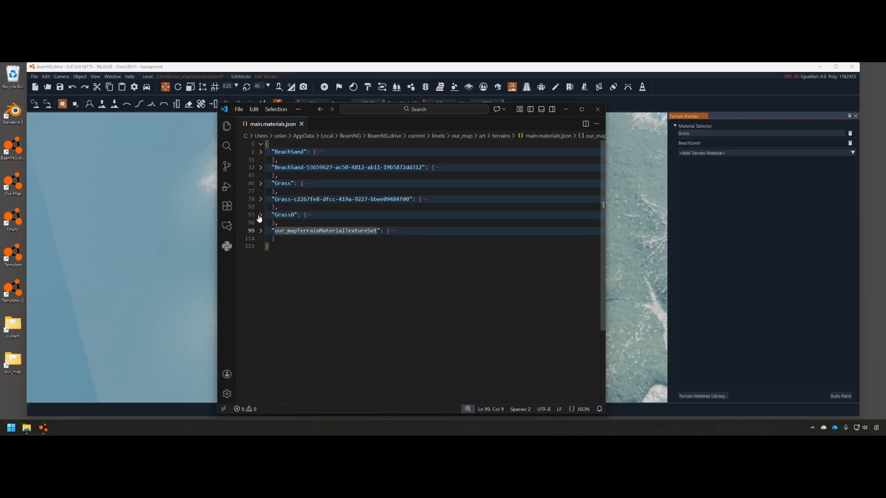
- Expand the Grass0 material definition and delete the whole block
{"action": "left_click", "coordinate": [262, 215]}
{"action": "scroll", "coordinate": [295, 231], "scroll_direction": "down", "scroll_amount": 1}
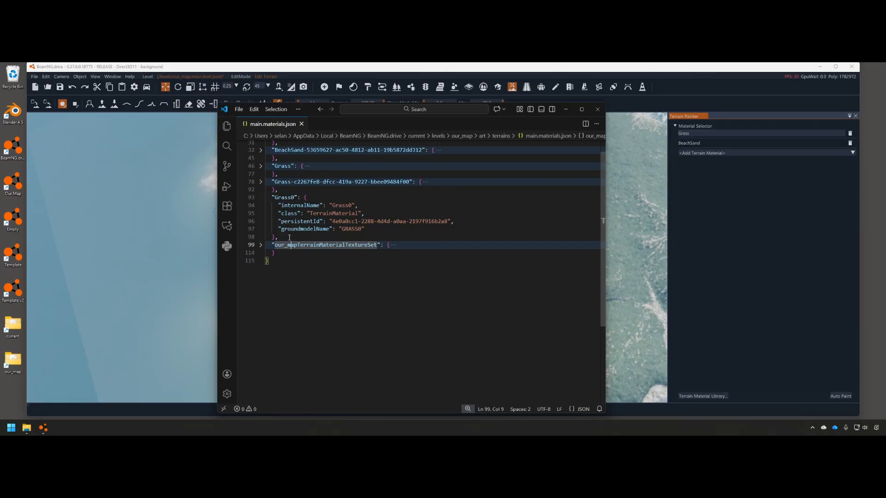
{"action": "left_click_drag", "start_coordinate": [289, 237], "coordinate": [279, 190]}
{"action": "key", "text": "BackSpace"}
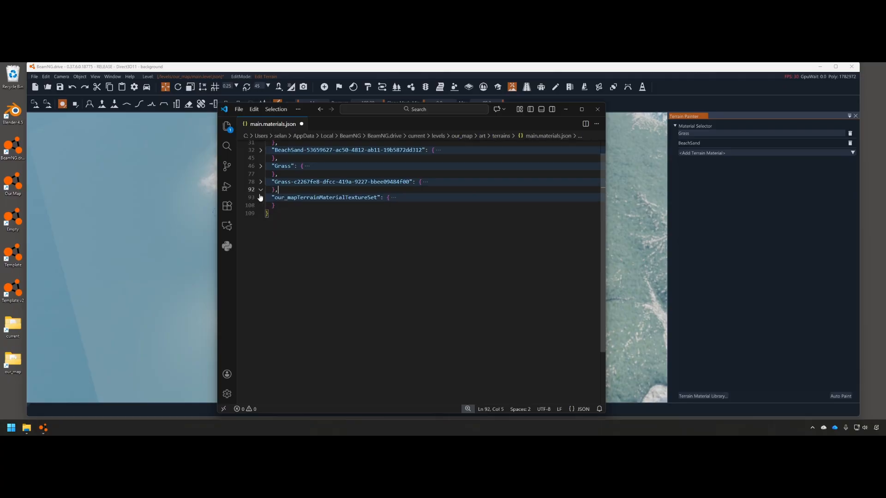
- Inspect the duplicate Grass definition with the persistent ID in its name and the .dds textures, and delete the whole block
{"action": "left_click", "coordinate": [261, 181]}
{"action": "scroll", "coordinate": [314, 218], "scroll_direction": "up", "scroll_amount": 1}
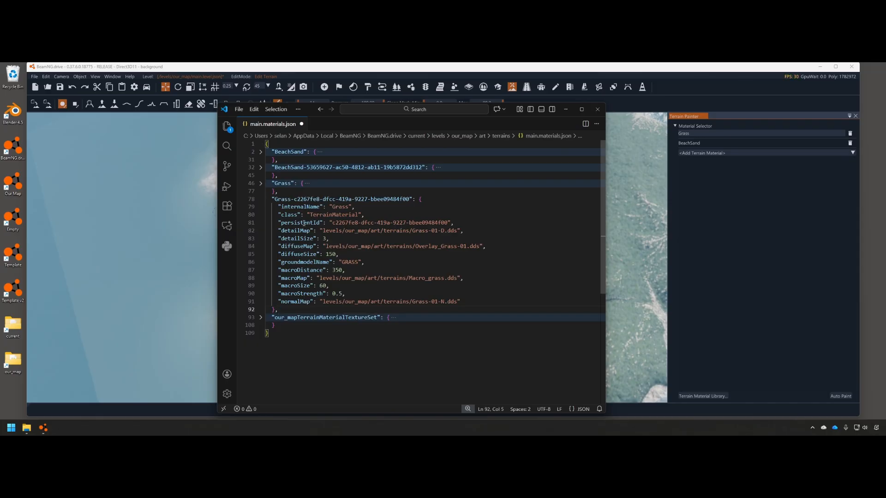
{"action": "left_click", "coordinate": [291, 254]}
{"action": "left_click", "coordinate": [292, 238]}
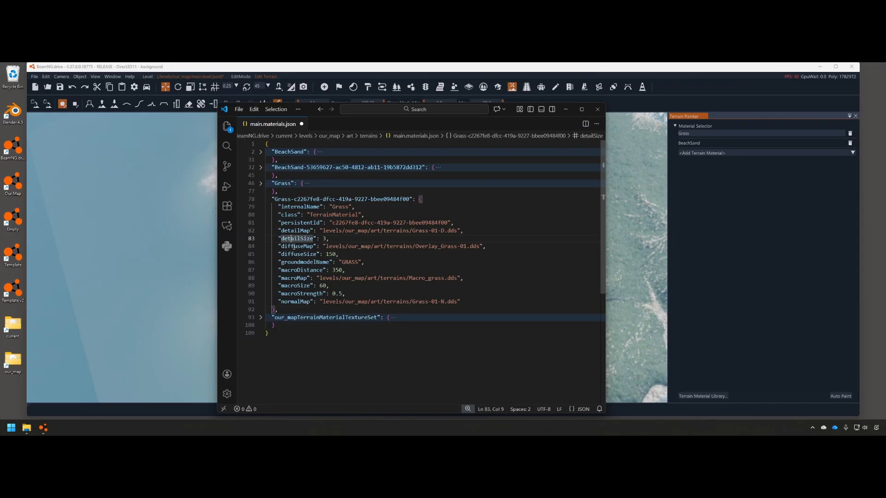
{"action": "left_click", "coordinate": [295, 247]}
{"action": "left_click", "coordinate": [286, 308]}
{"action": "left_click_drag", "start_coordinate": [288, 308], "coordinate": [242, 195]}
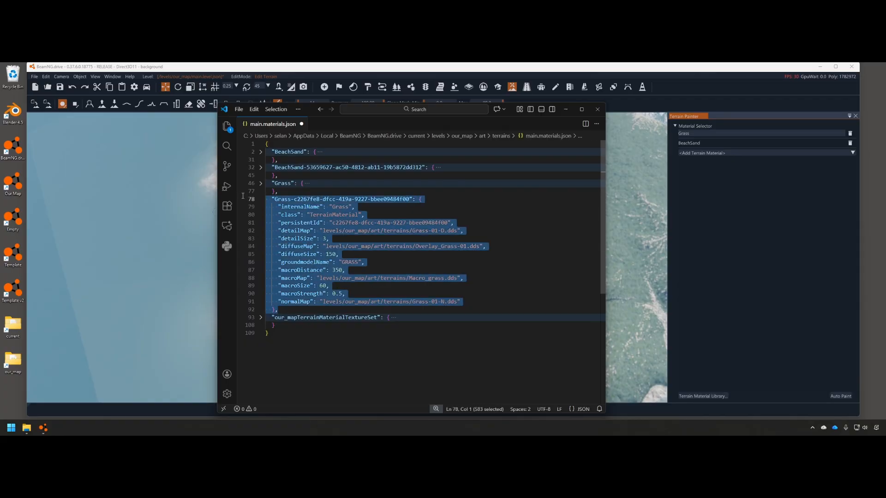
{"action": "key", "text": "BackSpace"}
{"action": "key", "text": "BackSpace"}
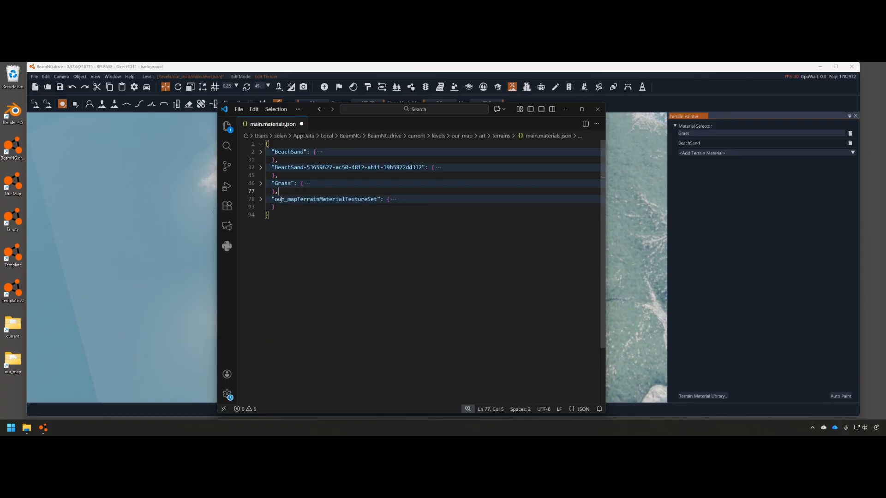
- Review the remaining Grass definition's base, detail and macro texture entries, sizes and strengths, and fold it again
{"action": "left_click", "coordinate": [260, 183]}
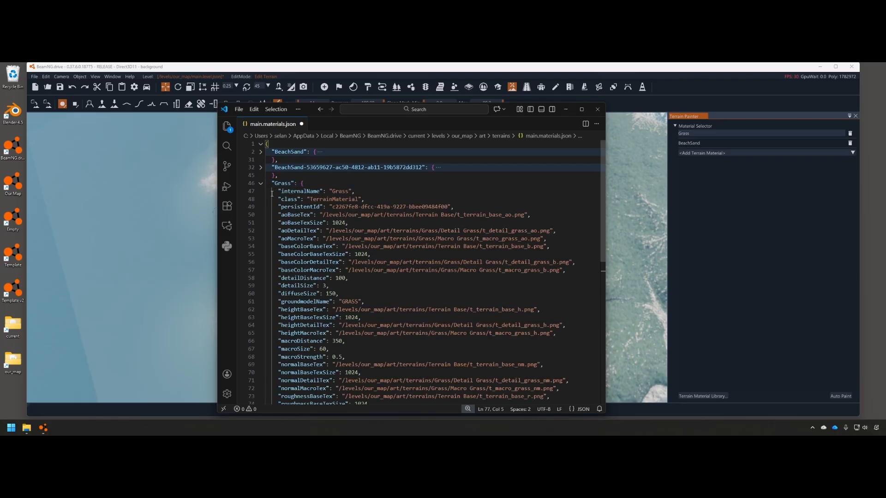
{"action": "scroll", "coordinate": [318, 205], "scroll_direction": "down", "scroll_amount": 2}
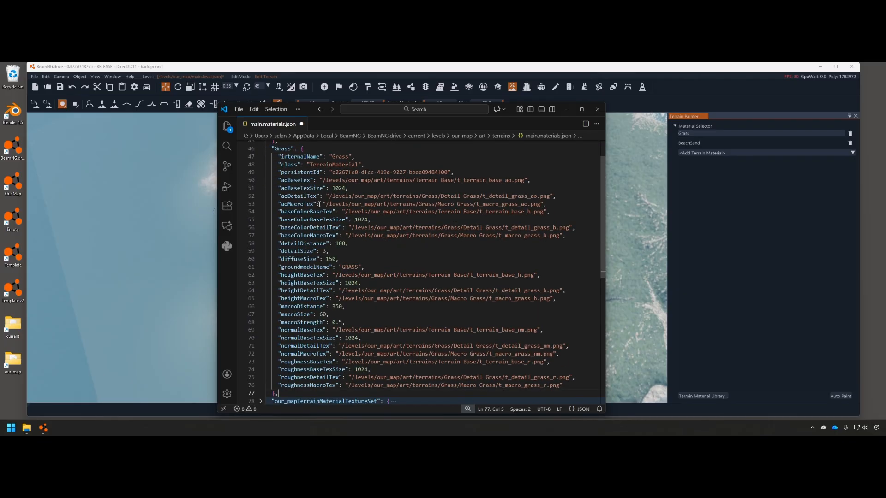
{"action": "double_click", "coordinate": [360, 219]}
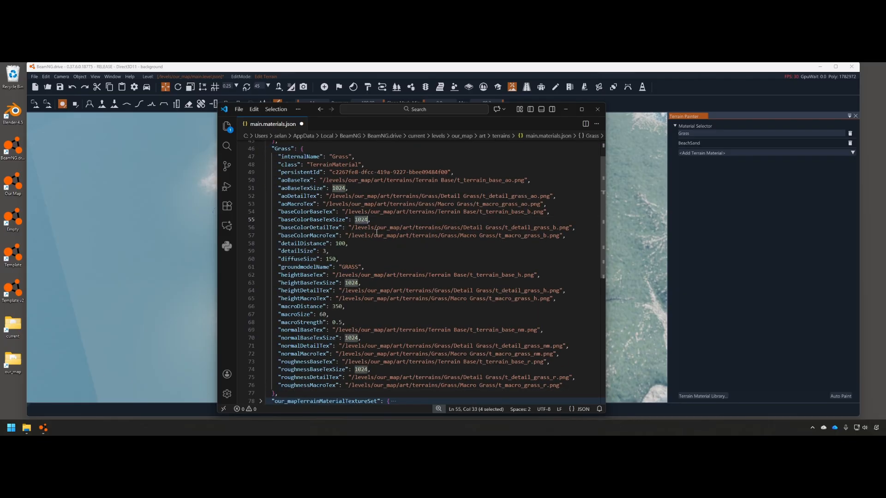
{"action": "double_click", "coordinate": [301, 228]}
{"action": "scroll", "coordinate": [300, 228], "scroll_direction": "down", "scroll_amount": 2}
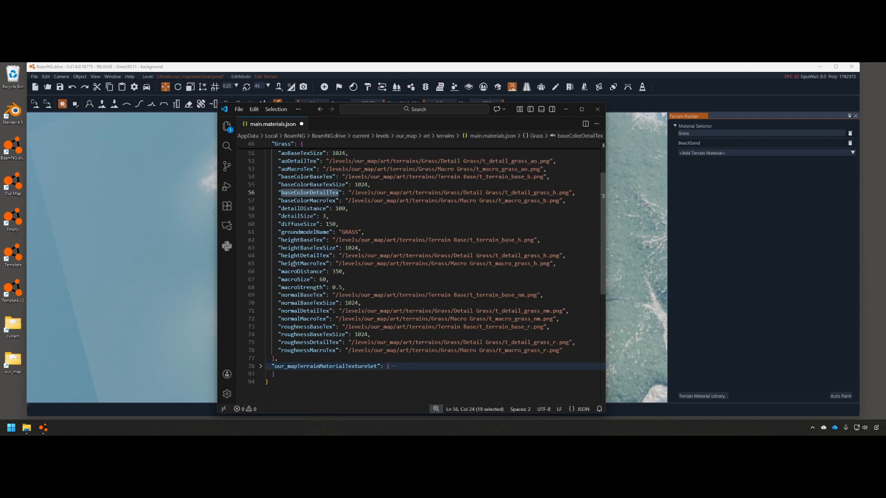
{"action": "double_click", "coordinate": [302, 240]}
{"action": "double_click", "coordinate": [301, 287]}
{"action": "double_click", "coordinate": [308, 302]}
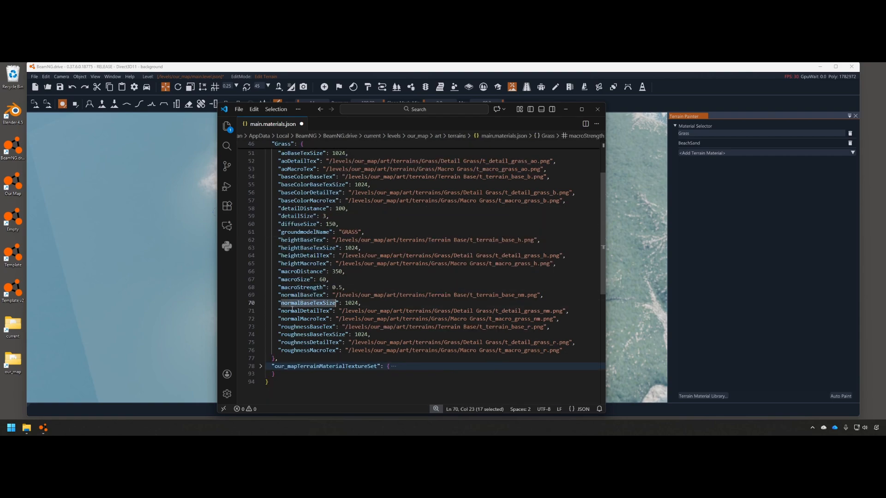
{"action": "scroll", "coordinate": [349, 277], "scroll_direction": "up", "scroll_amount": 4}
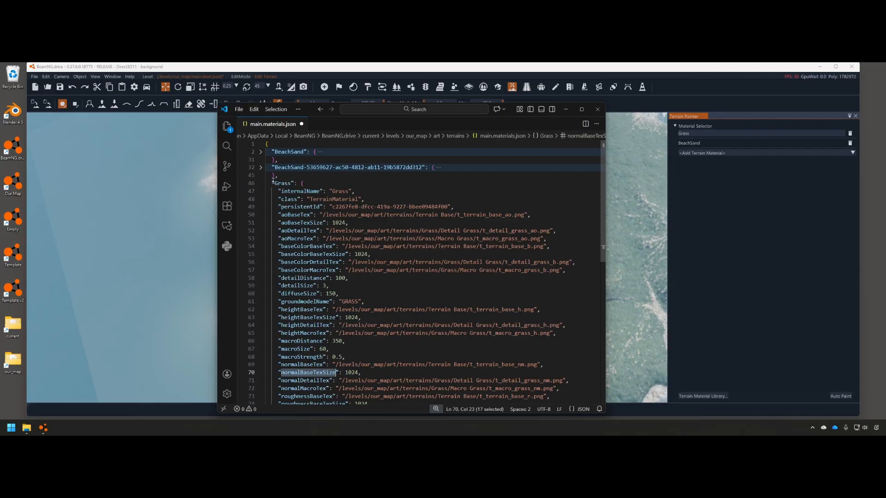
{"action": "left_click", "coordinate": [261, 184]}
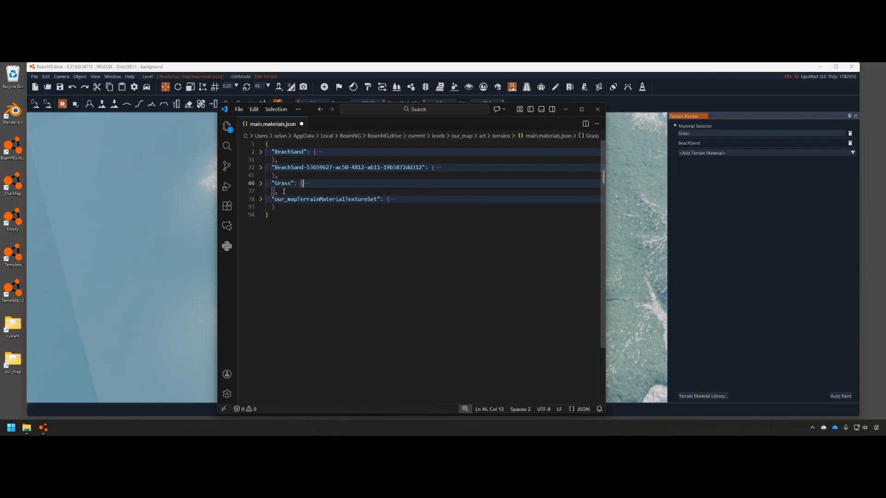
- Check the duplicate BeachSand definition with the persistent ID in its name, fold it and delete the whole block
{"action": "left_click", "coordinate": [260, 168]}
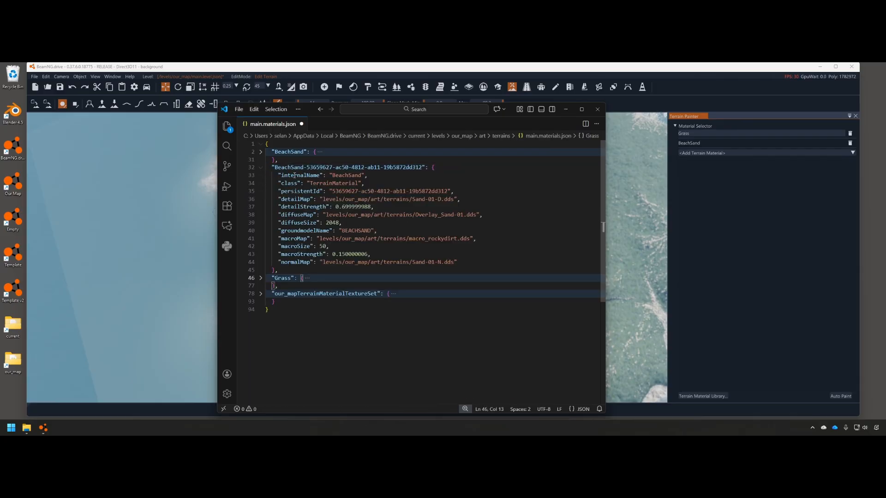
{"action": "left_click", "coordinate": [261, 168]}
{"action": "key", "text": "shift+Up"}
{"action": "key", "text": "shift+Up"}
{"action": "key", "text": "BackSpace"}
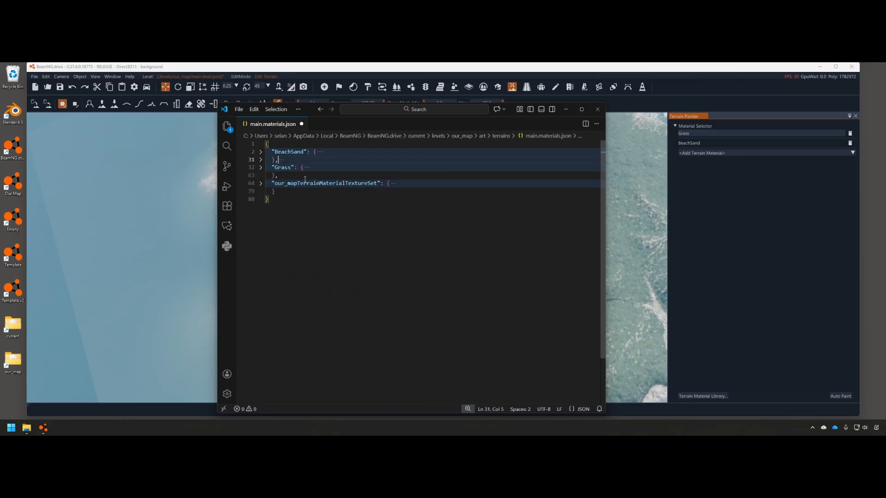
- Close main.materials.json and Visual Studio Code to return to BeamNG.drive
{"action": "left_click", "coordinate": [301, 124]}
{"action": "left_click", "coordinate": [598, 109]}
{"action": "left_click", "coordinate": [570, 179]}
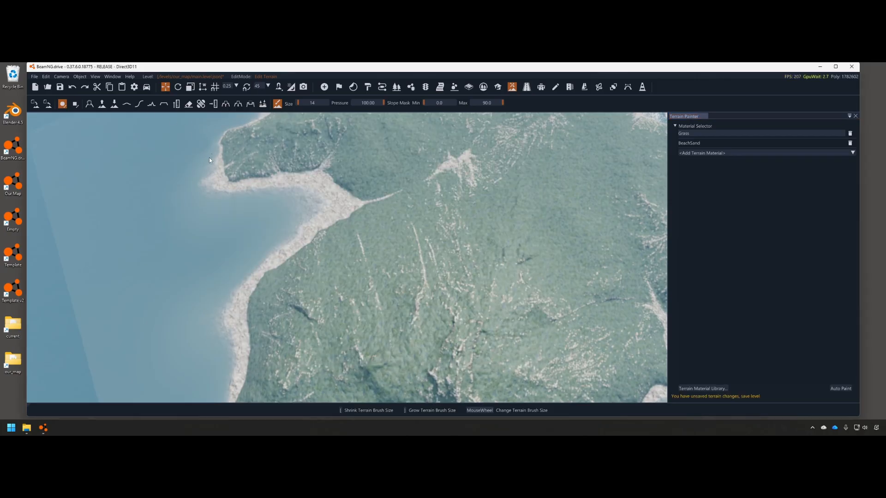
- Save the level, leave the World Editor and go to the Freeroam level selection
{"action": "key", "text": "F11"}
{"action": "key", "text": "Escape"}
{"action": "left_click", "coordinate": [393, 256]}
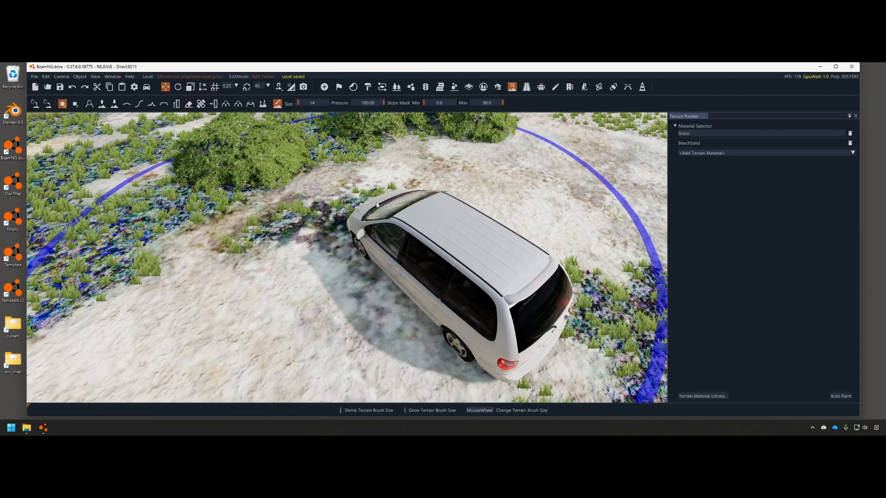
{"action": "key", "text": "F11"}
{"action": "left_click", "coordinate": [394, 277]}
- Include auxiliary debug content in the Freeroam level list and load the level titled levels.our_map.info.title
{"action": "scroll", "coordinate": [461, 304], "scroll_direction": "down", "scroll_amount": 3}
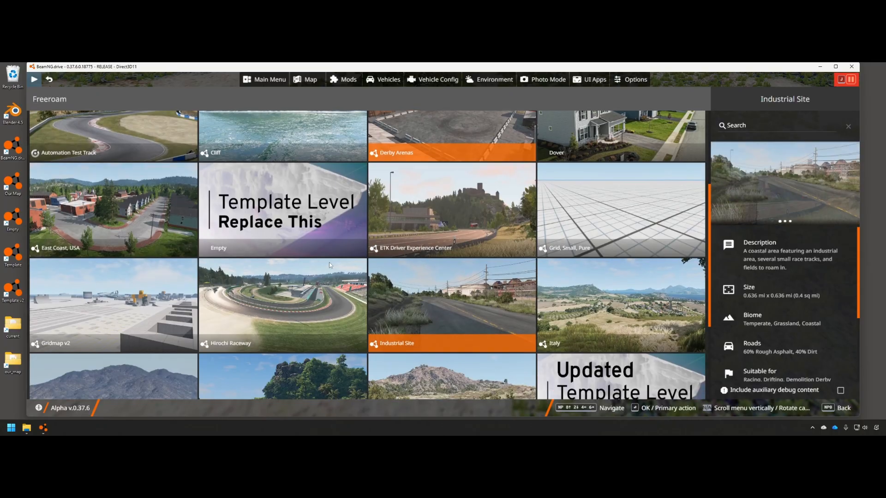
{"action": "scroll", "coordinate": [407, 237], "scroll_direction": "down", "scroll_amount": 3}
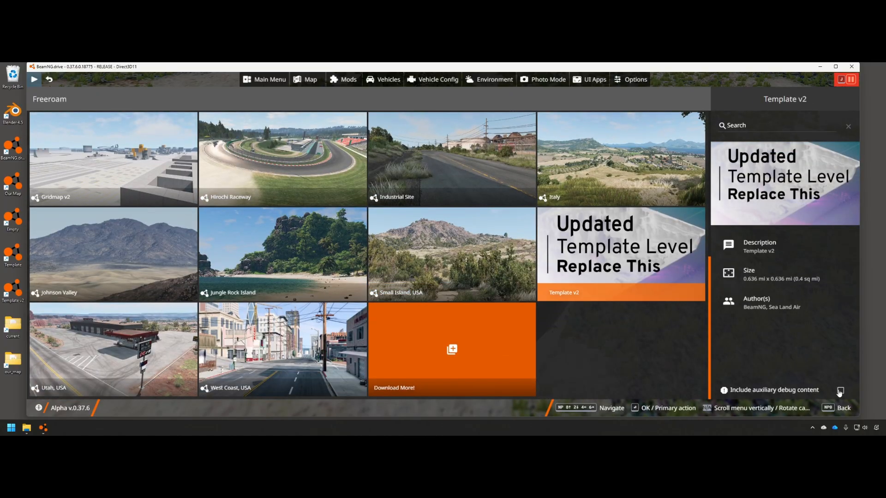
{"action": "scroll", "coordinate": [406, 249], "scroll_direction": "up", "scroll_amount": 3}
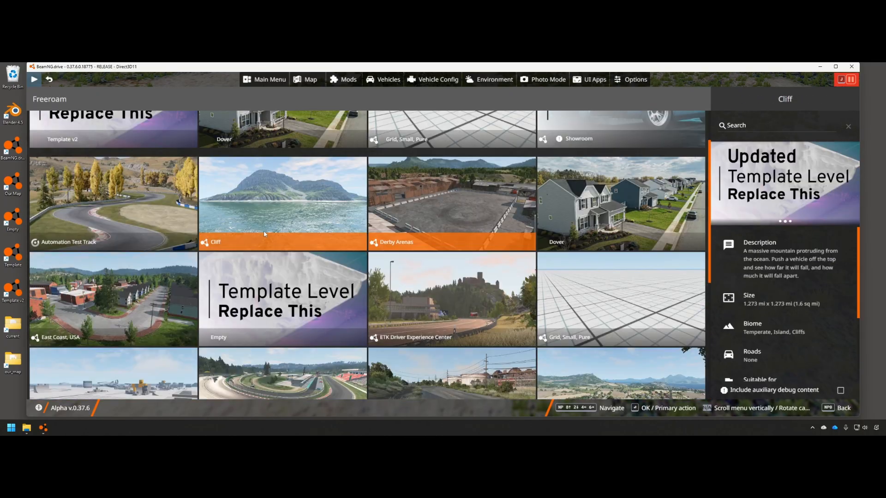
{"action": "scroll", "coordinate": [265, 234], "scroll_direction": "down", "scroll_amount": 3}
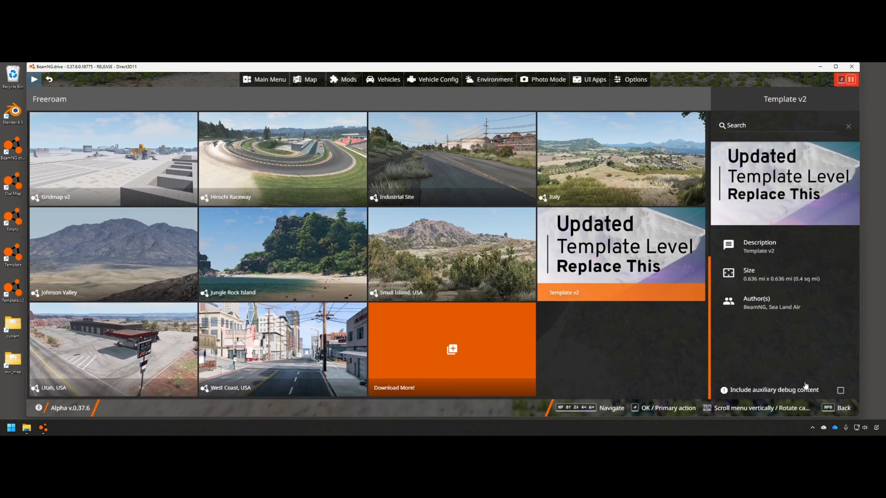
{"action": "left_click", "coordinate": [806, 387]}
{"action": "scroll", "coordinate": [338, 306], "scroll_direction": "down", "scroll_amount": 3}
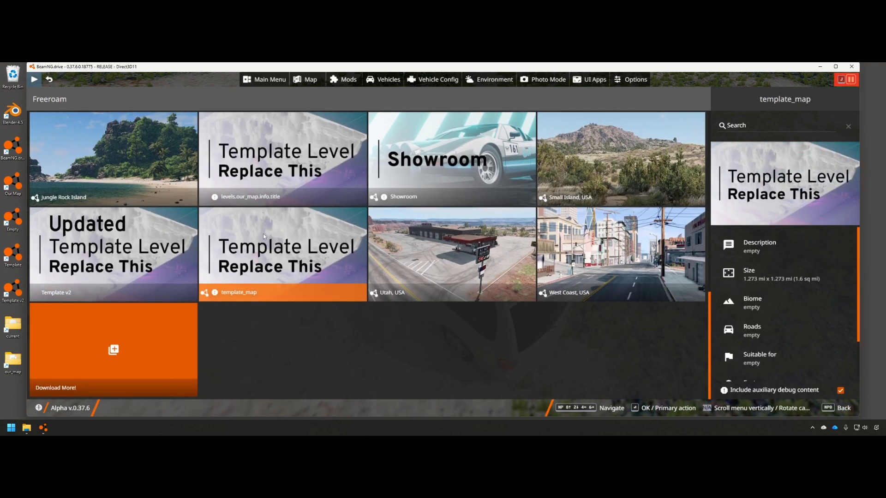
{"action": "scroll", "coordinate": [263, 234], "scroll_direction": "up", "scroll_amount": 1}
{"action": "left_click", "coordinate": [267, 215]}
{"action": "left_click", "coordinate": [165, 233]}
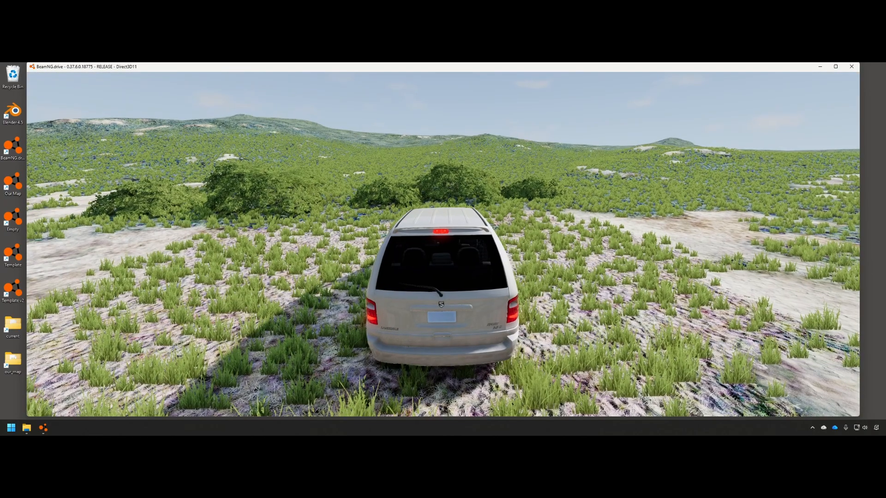
- Open the World Editor, view the island from above, enter terrain editing and check the list of terrain materials available to add
{"action": "key", "text": "F11"}
{"action": "key", "text": "s"}
{"action": "mouse_move", "coordinate": [299, 247]}
{"action": "right_mouse_down"}
{"action": "mouse_move", "coordinate": [288, 265]}
{"action": "mouse_move", "coordinate": [283, 254]}
{"action": "mouse_move", "coordinate": [255, 248]}
{"action": "right_mouse_up"}
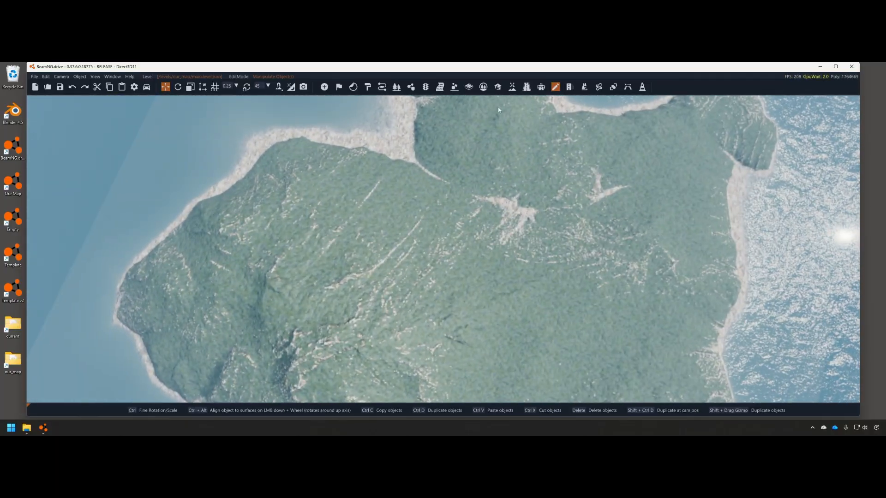
{"action": "left_click", "coordinate": [512, 87]}
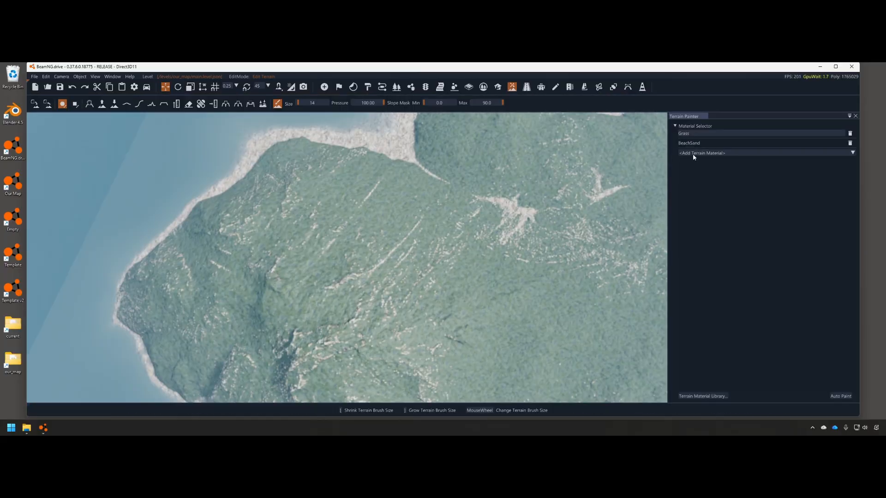
{"action": "left_click", "coordinate": [690, 152]}
{"action": "left_click", "coordinate": [705, 207]}
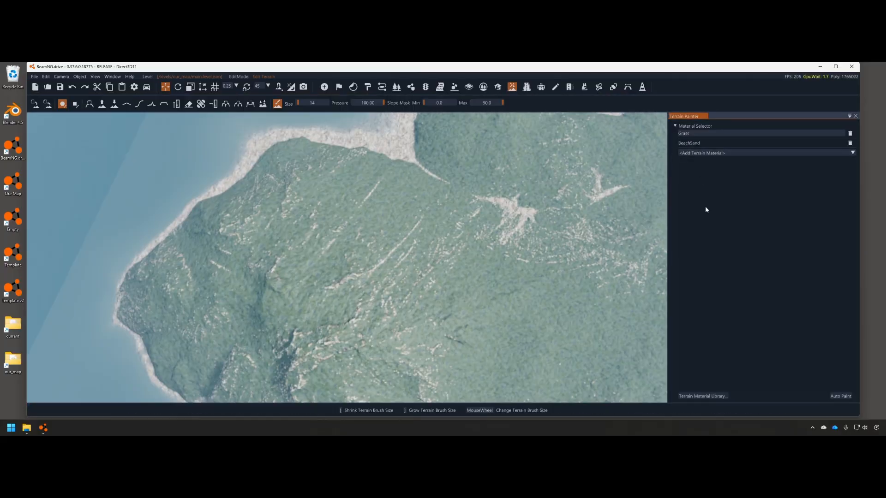
- Open the Terrain Material Library and review the Grass material's base color textures and mapping scales
{"action": "left_click", "coordinate": [703, 396]}
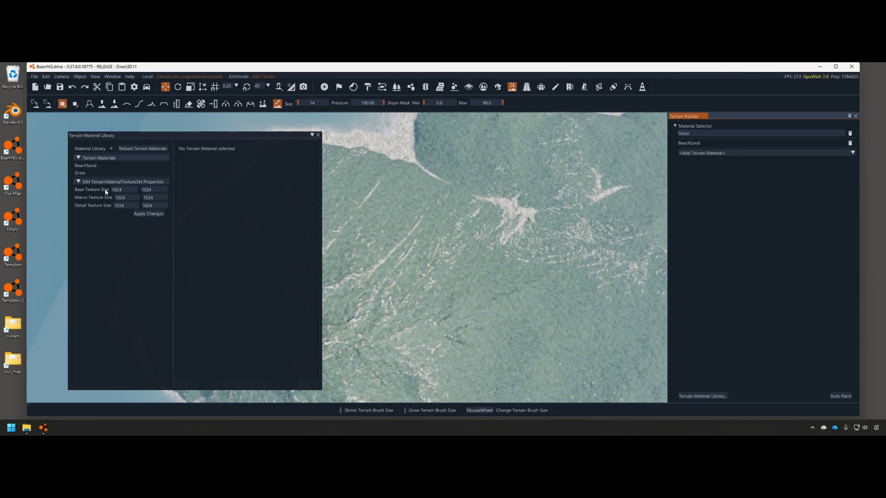
{"action": "left_click", "coordinate": [93, 172]}
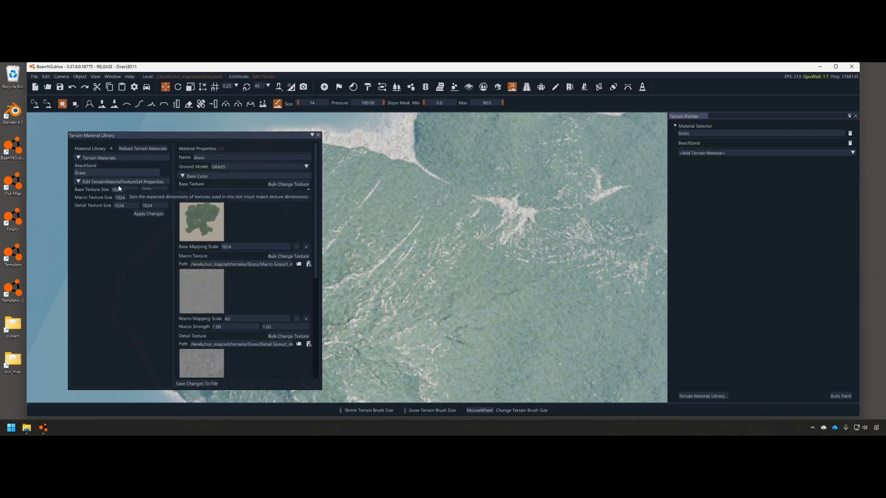
{"action": "scroll", "coordinate": [234, 210], "scroll_direction": "down", "scroll_amount": 2}
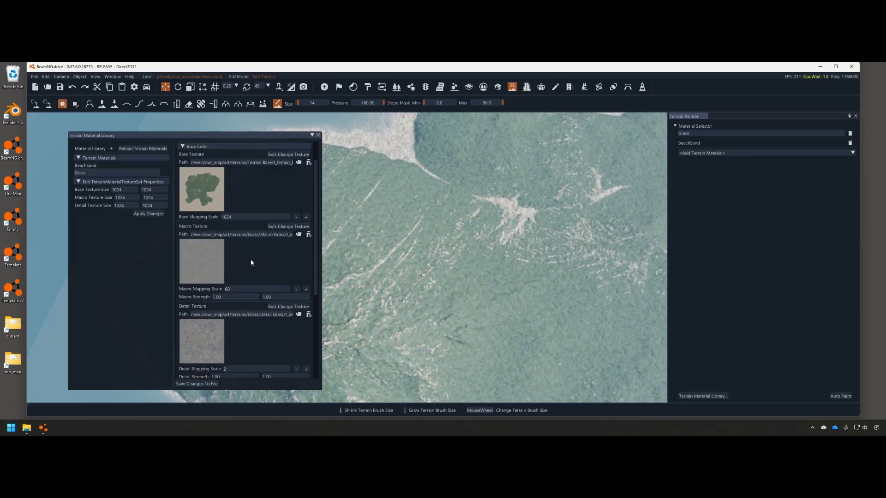
- Examine the Grass terrain up close and compare it with the material's base color macro strength, detail texture and distance settings
{"action": "scroll", "coordinate": [251, 263], "scroll_direction": "down", "scroll_amount": 6}
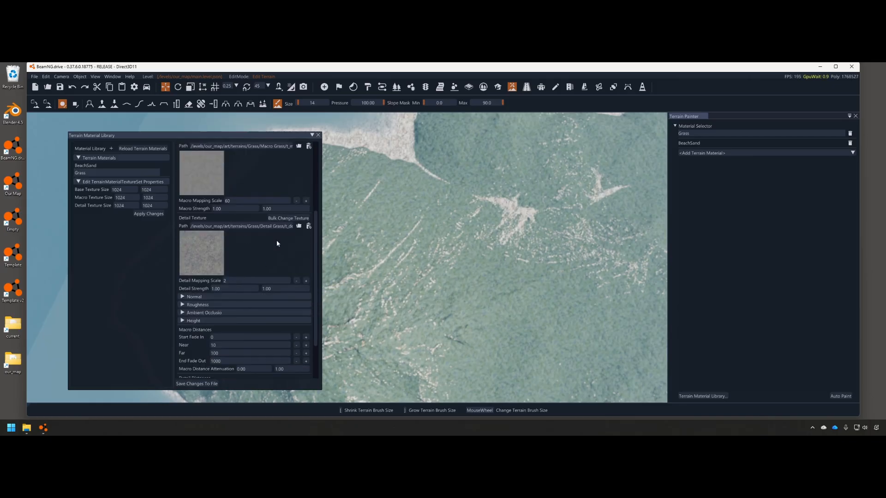
{"action": "mouse_move", "coordinate": [406, 263]}
{"action": "right_mouse_down"}
{"action": "mouse_move", "coordinate": [419, 266]}
{"action": "mouse_move", "coordinate": [421, 245]}
{"action": "mouse_move", "coordinate": [433, 238]}
{"action": "right_mouse_up"}
{"action": "key", "text": "w"}
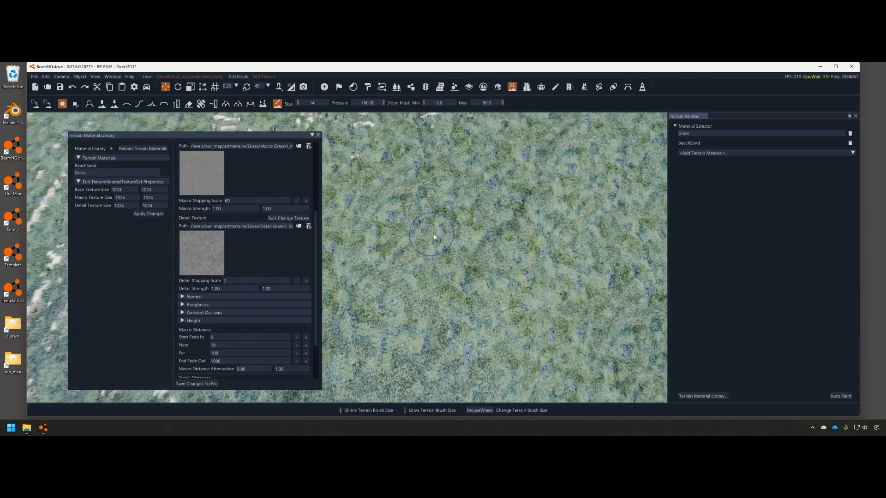
{"action": "key", "text": "s"}
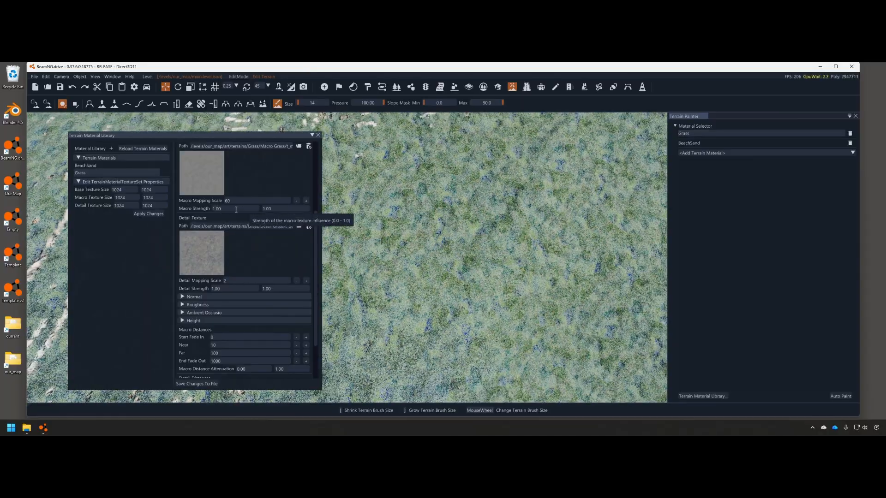
{"action": "scroll", "coordinate": [236, 210], "scroll_direction": "up", "scroll_amount": 3}
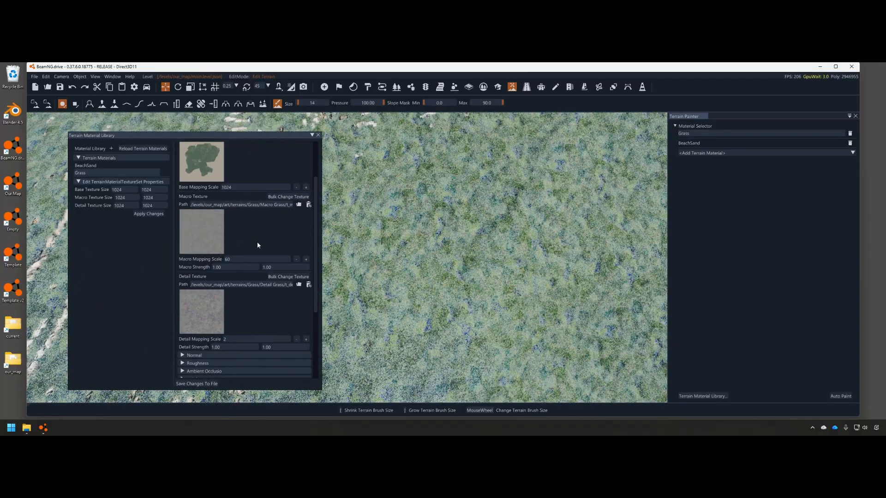
{"action": "double_click", "coordinate": [257, 266]}
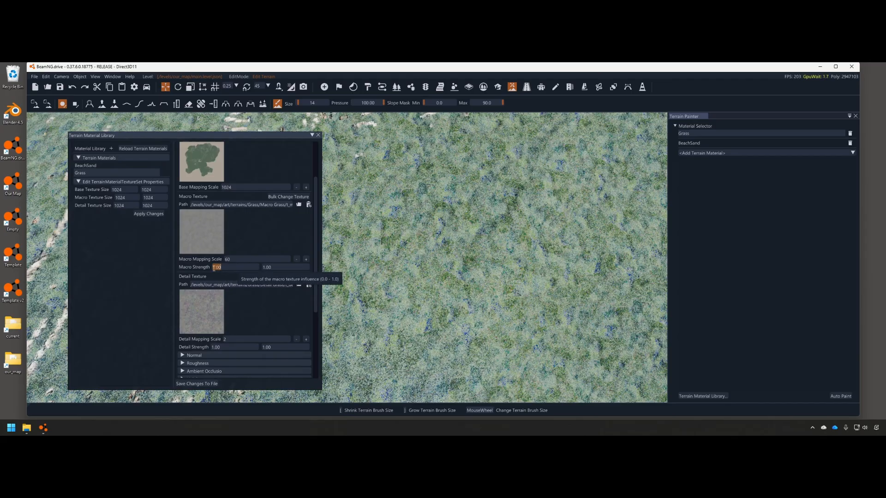
{"action": "scroll", "coordinate": [241, 271], "scroll_direction": "down", "scroll_amount": 6}
{"action": "scroll", "coordinate": [234, 362], "scroll_direction": "up", "scroll_amount": 8}
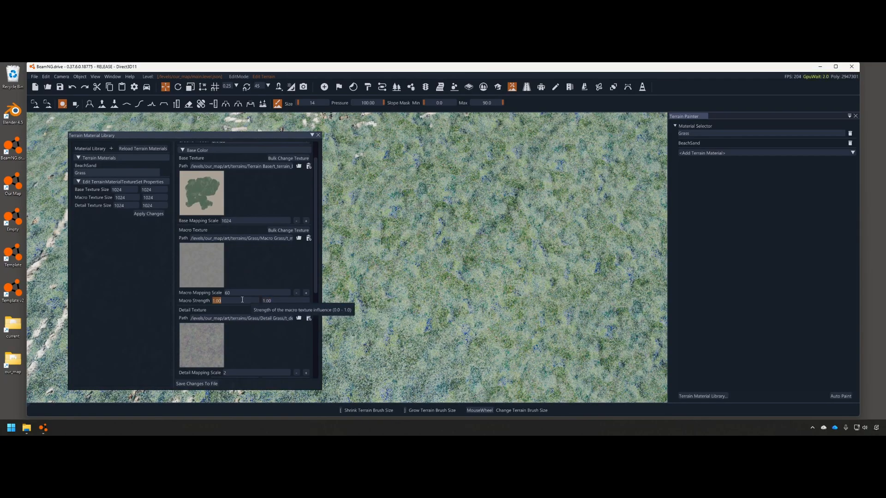
{"action": "scroll", "coordinate": [232, 300], "scroll_direction": "down", "scroll_amount": 8}
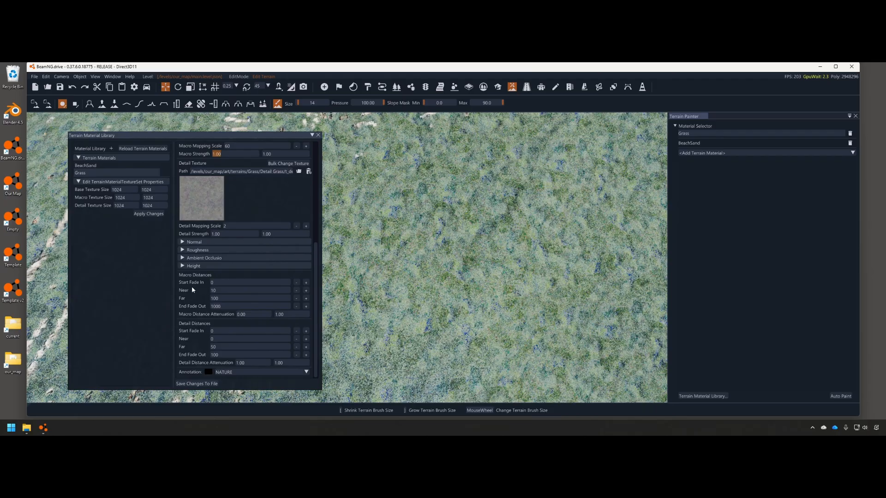
- Review the Grass material's near and far macro distances against its two base color macro strength values
{"action": "left_click", "coordinate": [227, 290]}
{"action": "scroll", "coordinate": [240, 291], "scroll_direction": "up", "scroll_amount": 9}
{"action": "scroll", "coordinate": [247, 300], "scroll_direction": "down", "scroll_amount": 3}
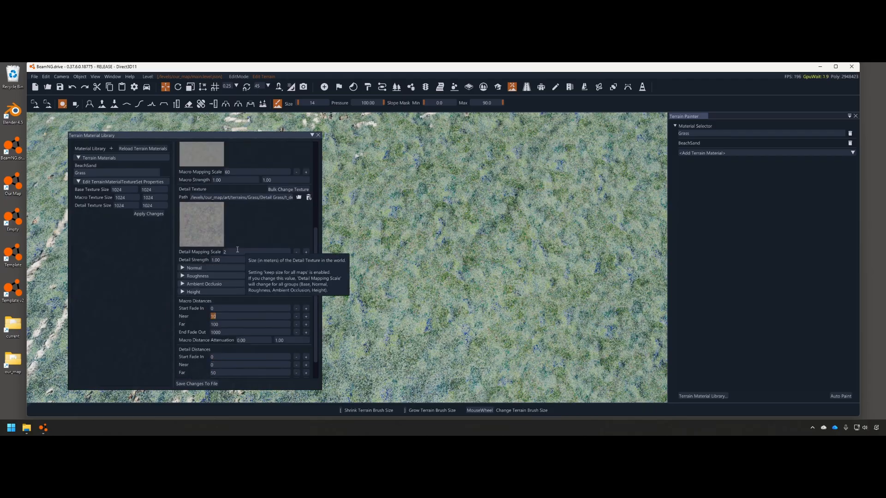
{"action": "scroll", "coordinate": [242, 261], "scroll_direction": "up", "scroll_amount": 3}
{"action": "scroll", "coordinate": [241, 277], "scroll_direction": "up", "scroll_amount": 3}
{"action": "left_click", "coordinate": [233, 325]}
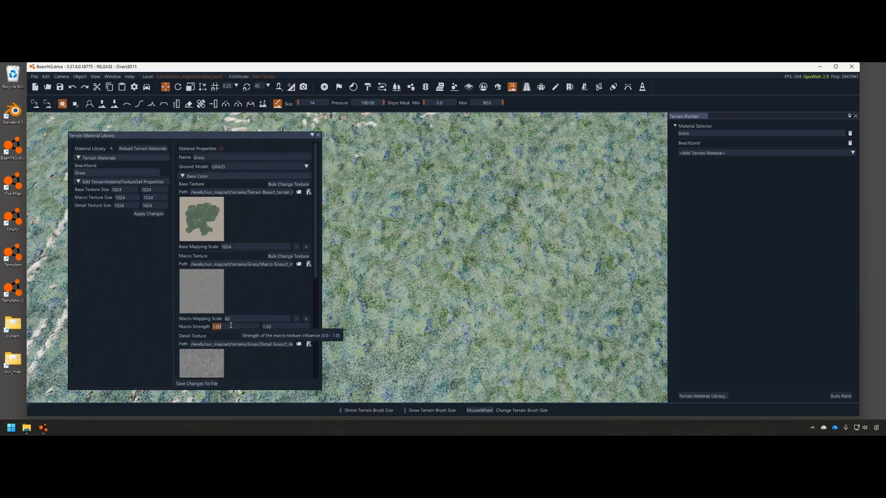
{"action": "scroll", "coordinate": [231, 323], "scroll_direction": "down", "scroll_amount": 9}
{"action": "left_click", "coordinate": [227, 290]}
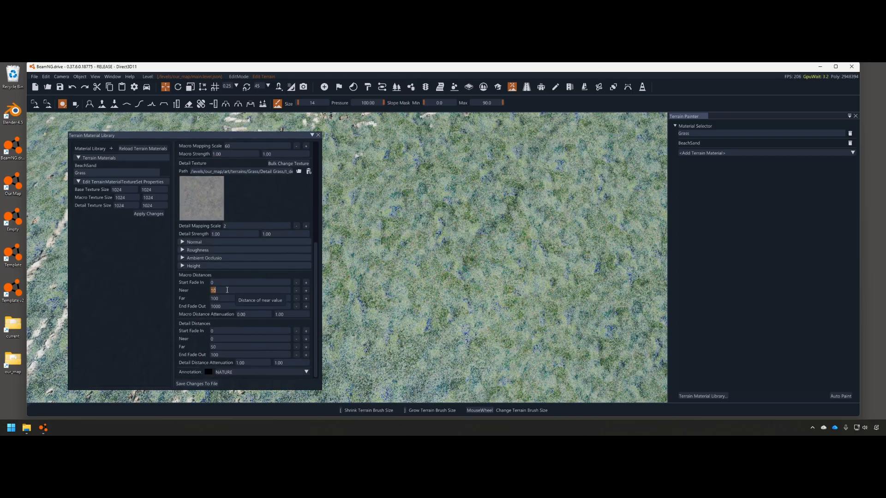
{"action": "left_click", "coordinate": [226, 301]}
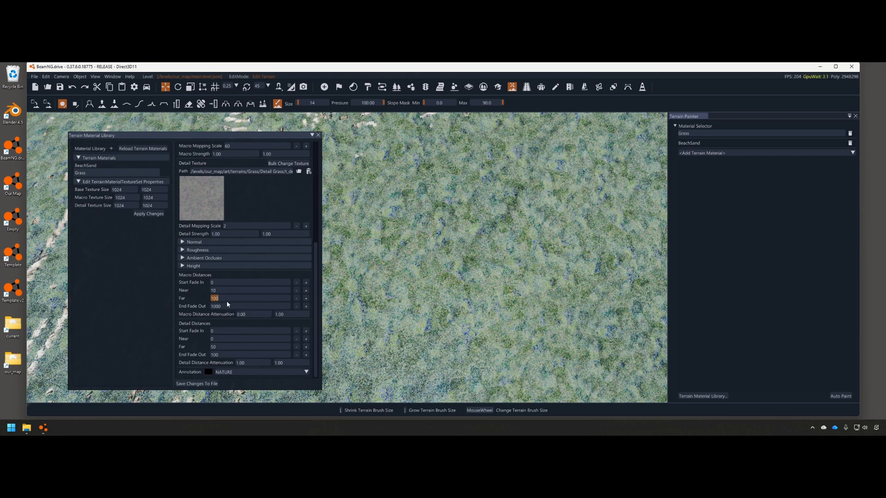
{"action": "scroll", "coordinate": [227, 304], "scroll_direction": "up", "scroll_amount": 5}
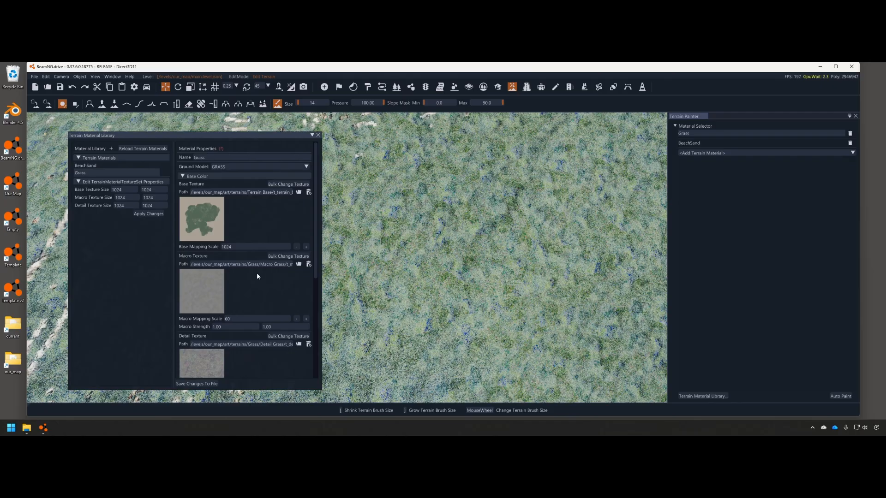
- Set both base color macro strength values of the Grass material to 0.10, save the changes to file and check the terrain
{"action": "left_click", "coordinate": [237, 326]}
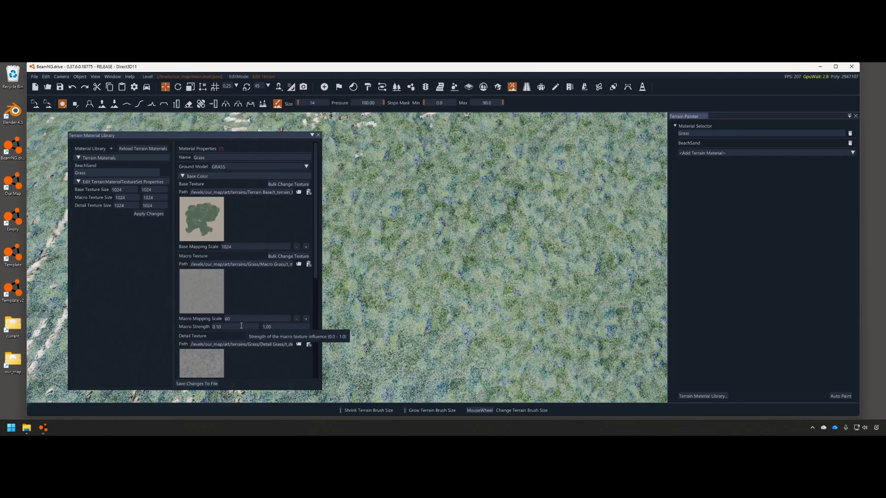
{"action": "left_click", "coordinate": [277, 326]}
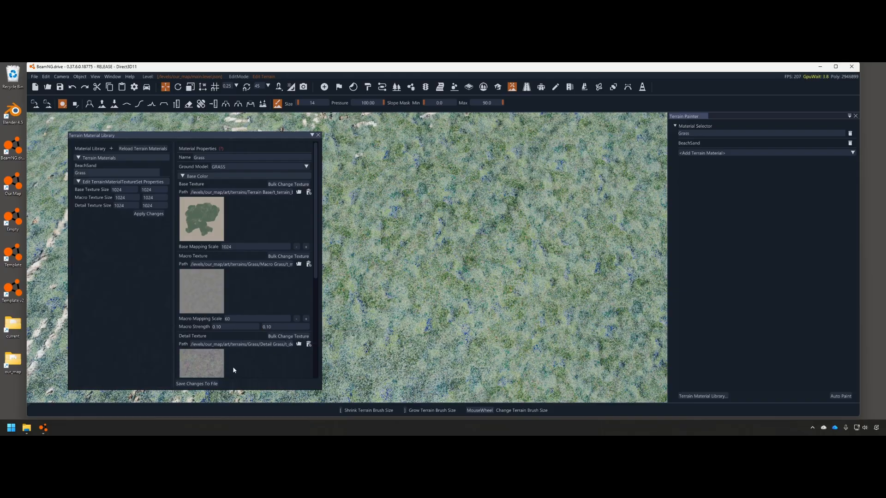
{"action": "left_click", "coordinate": [209, 384]}
{"action": "mouse_move", "coordinate": [352, 317]}
{"action": "right_mouse_down"}
{"action": "mouse_move", "coordinate": [505, 269]}
{"action": "mouse_move", "coordinate": [348, 330]}
{"action": "right_mouse_up"}
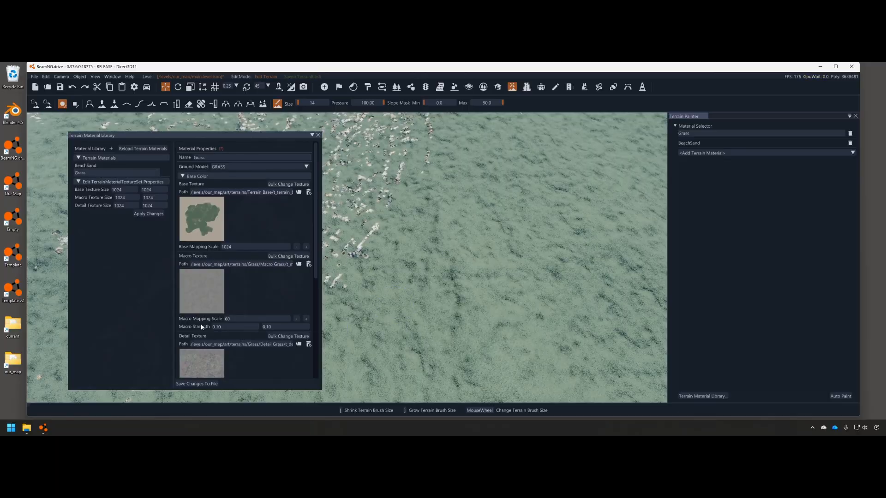
{"action": "key", "text": "w"}
{"action": "mouse_move", "coordinate": [414, 281]}
{"action": "right_mouse_down"}
{"action": "mouse_move", "coordinate": [425, 132]}
{"action": "mouse_move", "coordinate": [440, 150]}
{"action": "right_mouse_up"}
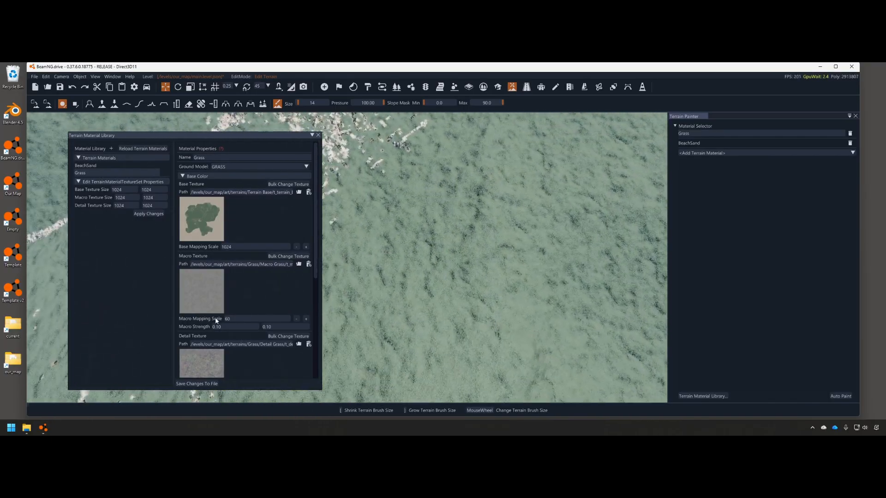
- Set both base color detail strength values of the Grass material to 0.30, save the changes to file and inspect the ground near and far
{"action": "scroll", "coordinate": [217, 318], "scroll_direction": "down", "scroll_amount": 3}
{"action": "double_click", "coordinate": [225, 347]}
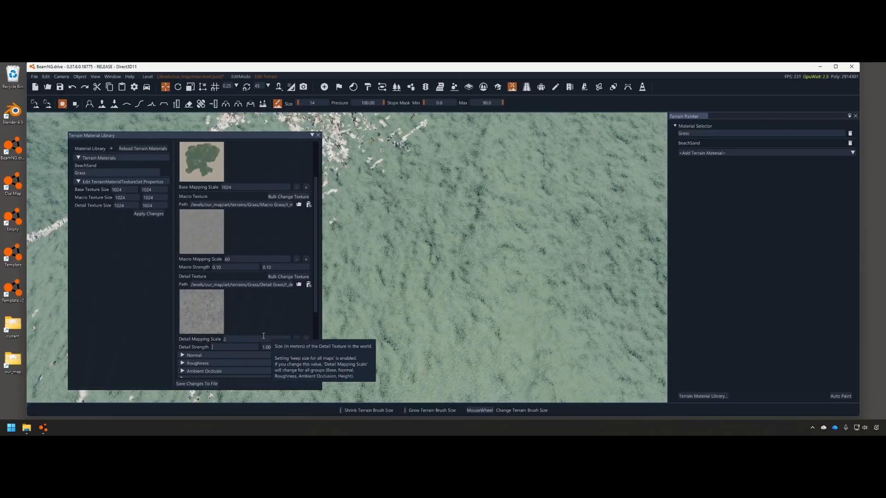
{"action": "type", "text": ".3"}
{"action": "double_click", "coordinate": [275, 349]}
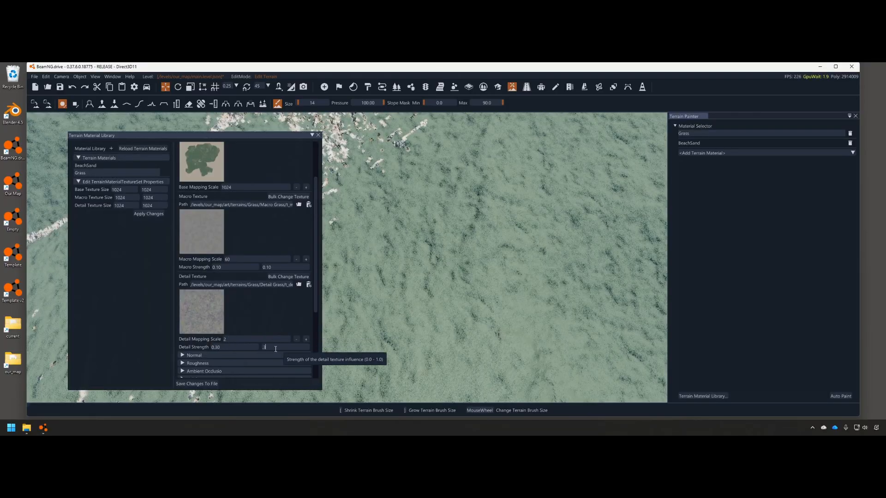
{"action": "type", "text": ".3"}
{"action": "left_click", "coordinate": [196, 384]}
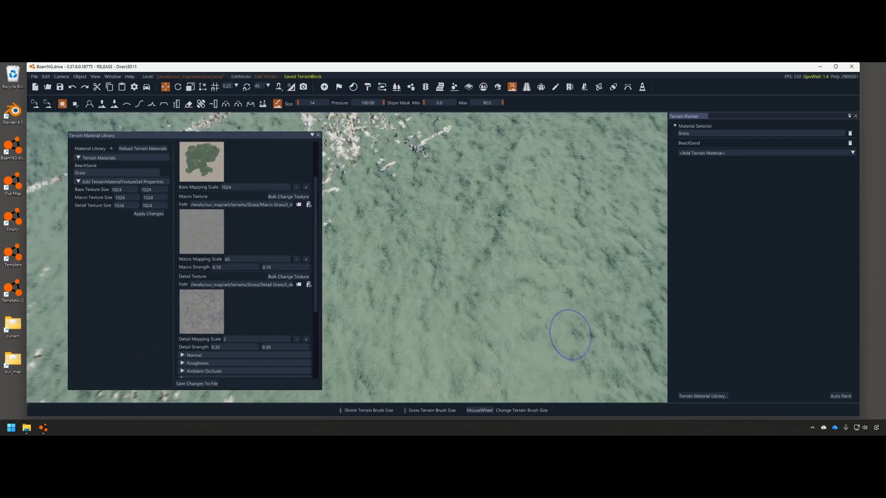
{"action": "key", "text": "w"}
{"action": "mouse_move", "coordinate": [570, 335]}
{"action": "right_mouse_down"}
{"action": "mouse_move", "coordinate": [556, 295]}
{"action": "mouse_move", "coordinate": [447, 268]}
{"action": "mouse_move", "coordinate": [516, 365]}
{"action": "mouse_move", "coordinate": [563, 396]}
{"action": "mouse_move", "coordinate": [482, 294]}
{"action": "mouse_move", "coordinate": [476, 275]}
{"action": "mouse_move", "coordinate": [512, 266]}
{"action": "right_mouse_up"}
{"action": "key", "text": "s"}
{"action": "key", "text": "w"}
{"action": "key", "text": "s"}
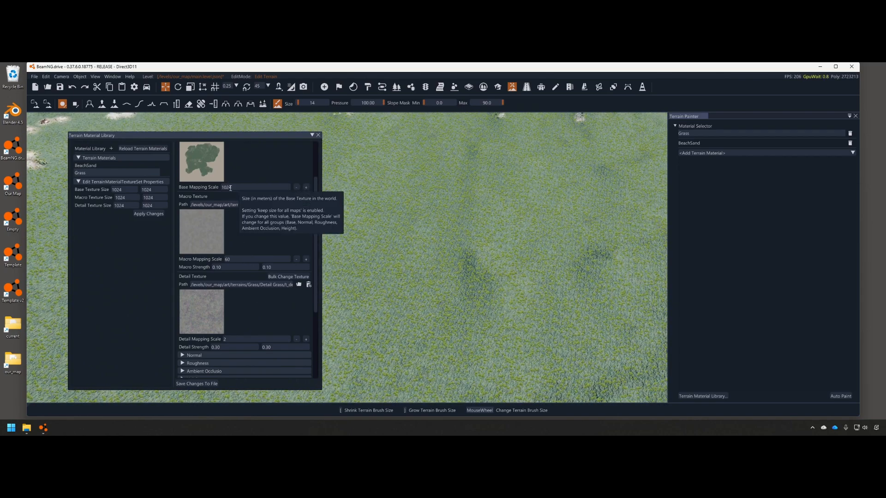
- Set the Grass macro mapping scale to 300 and save the changes to file
{"action": "left_click", "coordinate": [237, 259]}
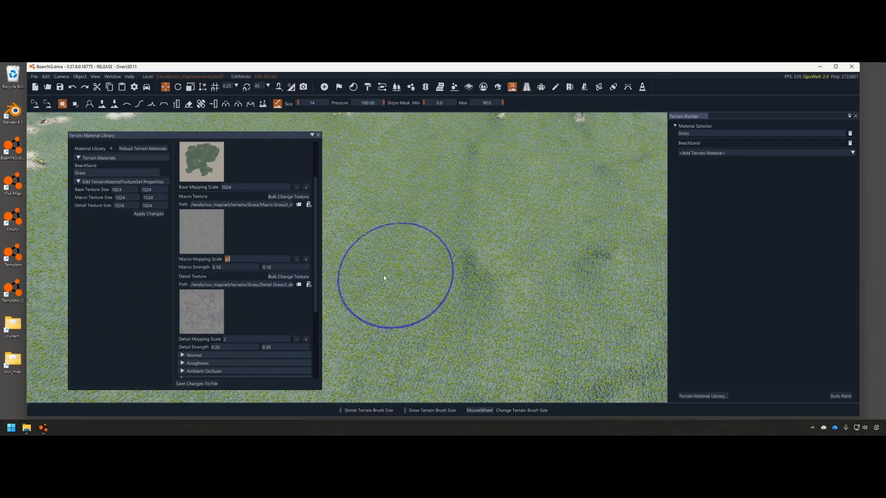
{"action": "right_click_drag", "start_coordinate": [425, 281], "coordinate": [438, 245]}
{"action": "key", "text": "s"}
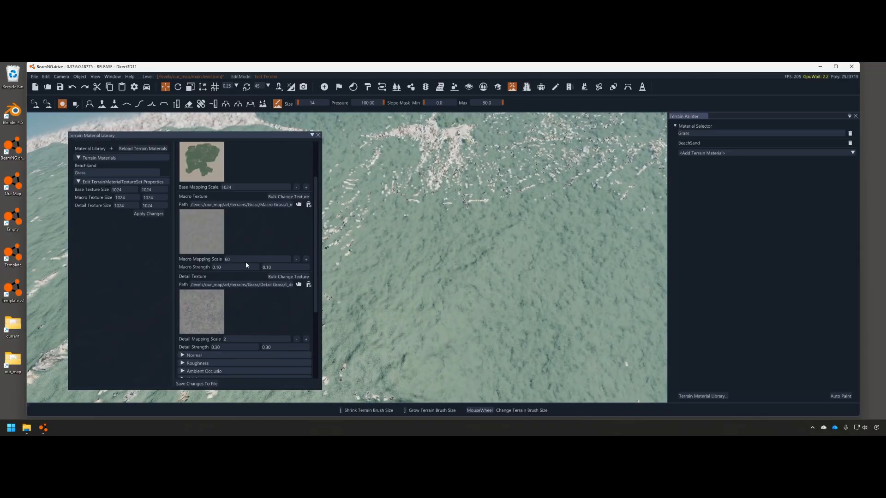
{"action": "left_click", "coordinate": [254, 259]}
{"action": "type", "text": "300"}
{"action": "left_click", "coordinate": [197, 385]}
{"action": "mouse_move", "coordinate": [444, 240]}
{"action": "right_mouse_down"}
{"action": "mouse_move", "coordinate": [306, 218]}
{"action": "mouse_move", "coordinate": [296, 226]}
{"action": "mouse_move", "coordinate": [443, 240]}
{"action": "right_mouse_up"}
- Set the Grass macro mapping scale to 150, save the changes to file and look across the island
{"action": "left_click", "coordinate": [259, 258]}
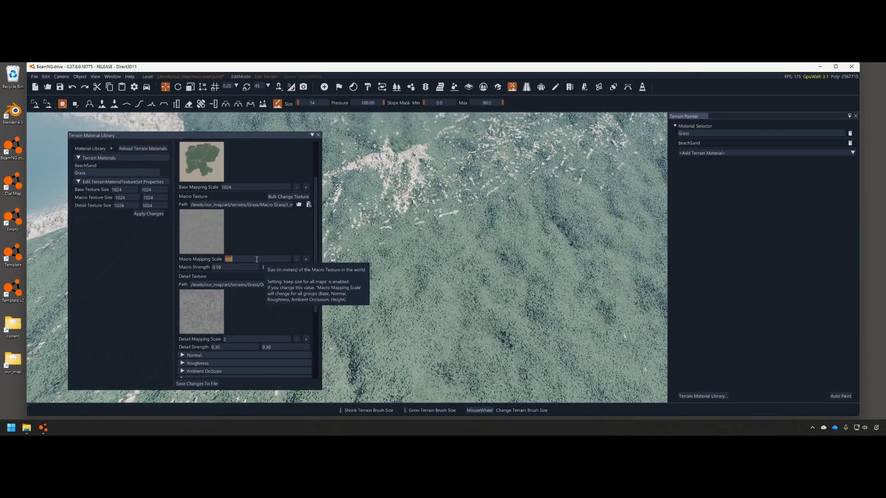
{"action": "type", "text": "150"}
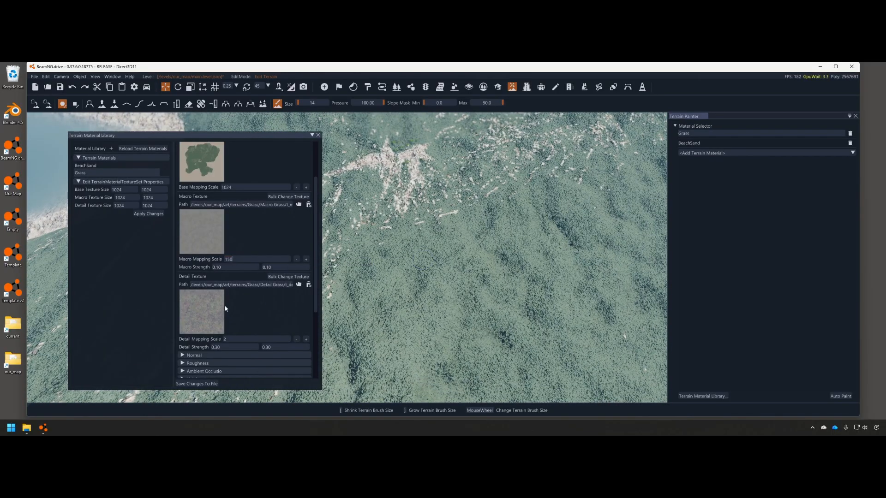
{"action": "left_click", "coordinate": [202, 385]}
{"action": "right_click_drag", "start_coordinate": [432, 310], "coordinate": [438, 175]}
- Expand the Grass material's Normal section, set both normal macro strength values to 0.50 and save the changes to file
{"action": "scroll", "coordinate": [253, 323], "scroll_direction": "down", "scroll_amount": 3}
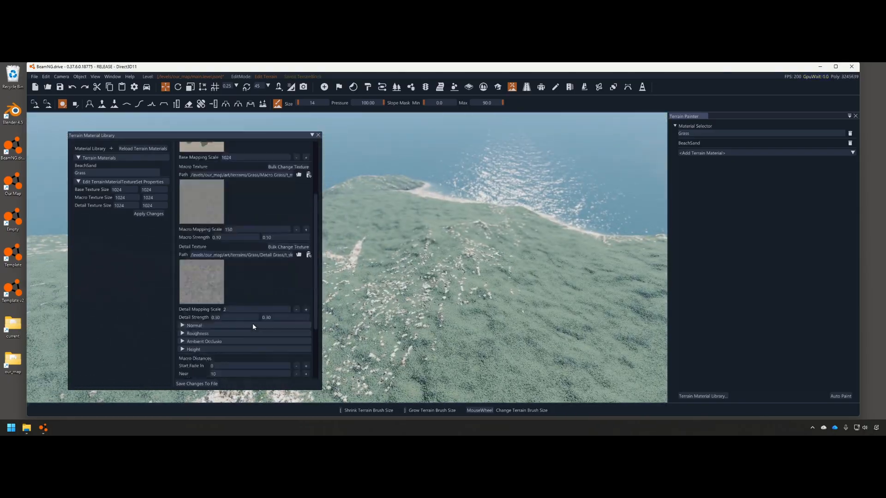
{"action": "left_click", "coordinate": [182, 298]}
{"action": "scroll", "coordinate": [234, 300], "scroll_direction": "down", "scroll_amount": 7}
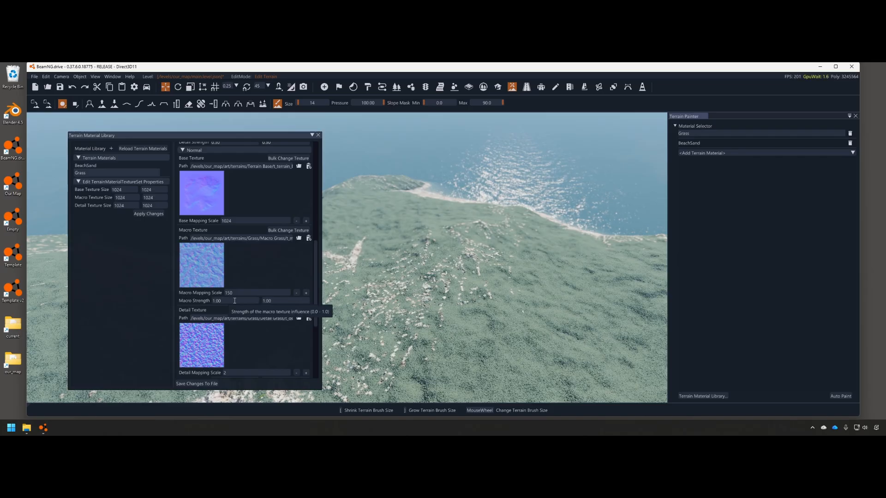
{"action": "right_click_drag", "start_coordinate": [351, 310], "coordinate": [323, 406]}
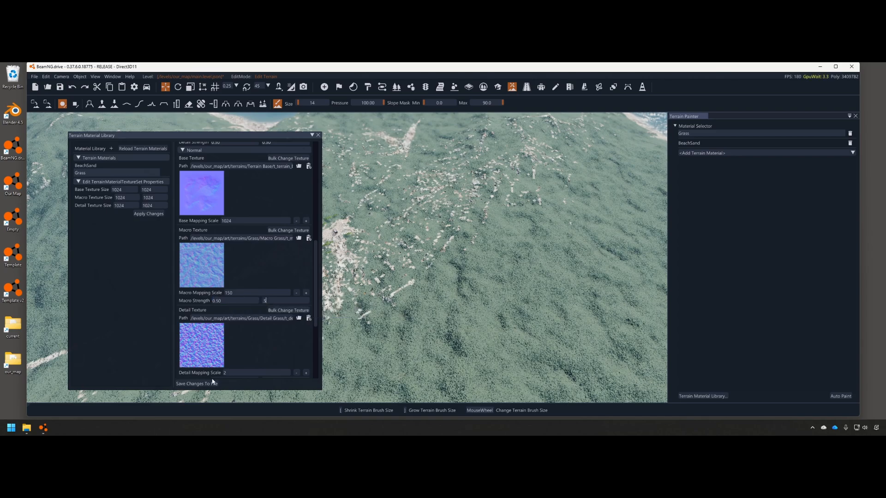
{"action": "left_click", "coordinate": [211, 383]}
- Set both normal macro strength values to 0.30, save the changes to file, inspect the grass and close the Terrain Material Library
{"action": "right_click_drag", "start_coordinate": [519, 278], "coordinate": [390, 279]}
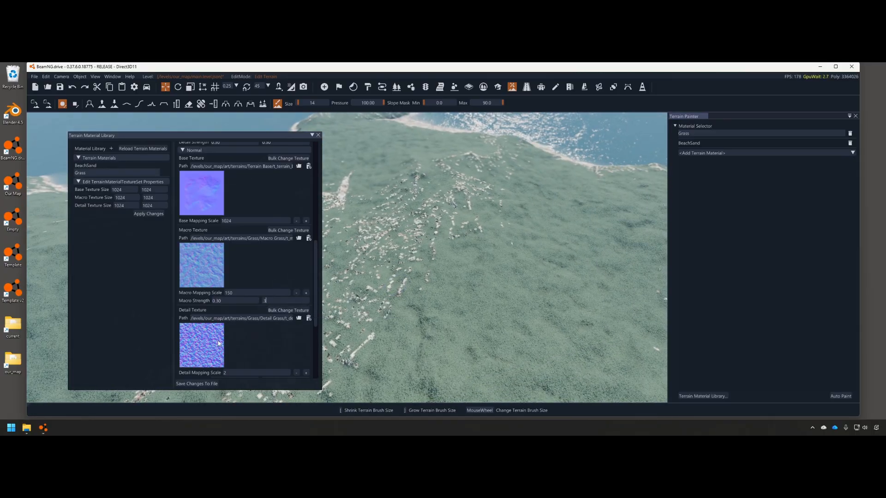
{"action": "left_click", "coordinate": [208, 385]}
{"action": "key", "text": "w"}
{"action": "mouse_move", "coordinate": [461, 272]}
{"action": "right_mouse_down"}
{"action": "mouse_move", "coordinate": [539, 330]}
{"action": "mouse_move", "coordinate": [478, 305]}
{"action": "mouse_move", "coordinate": [470, 270]}
{"action": "mouse_move", "coordinate": [478, 292]}
{"action": "mouse_move", "coordinate": [453, 286]}
{"action": "right_mouse_up"}
{"action": "key", "text": "s"}
{"action": "key", "text": "w"}
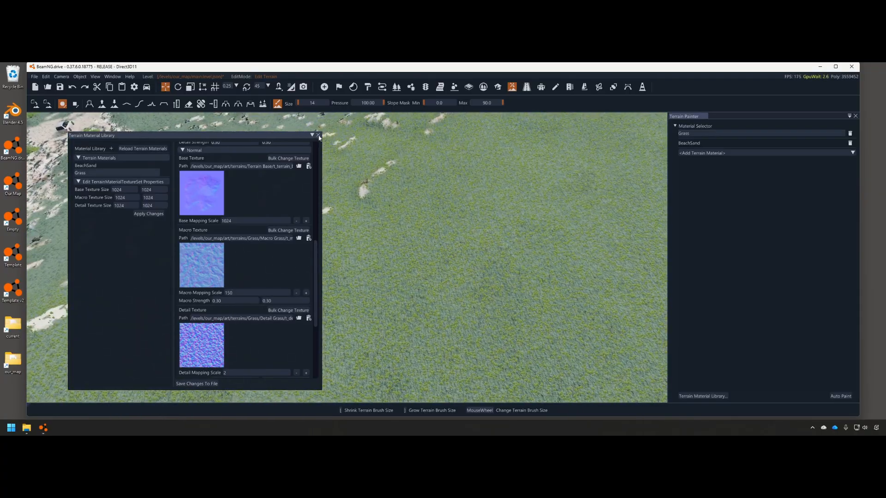
{"action": "left_click", "coordinate": [318, 135]}
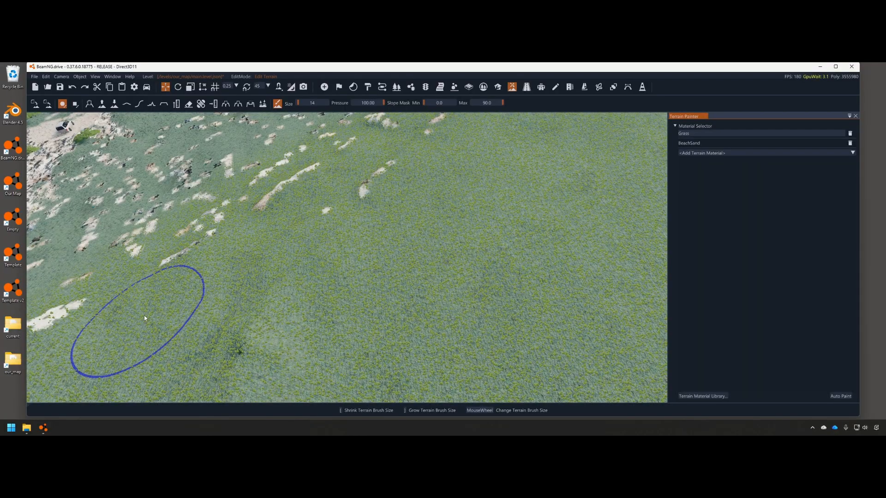
- Switch to File Explorer and replace main.materials.json in the our_map terrains folder with another copy of the file
{"action": "key", "text": "alt+Tab"}
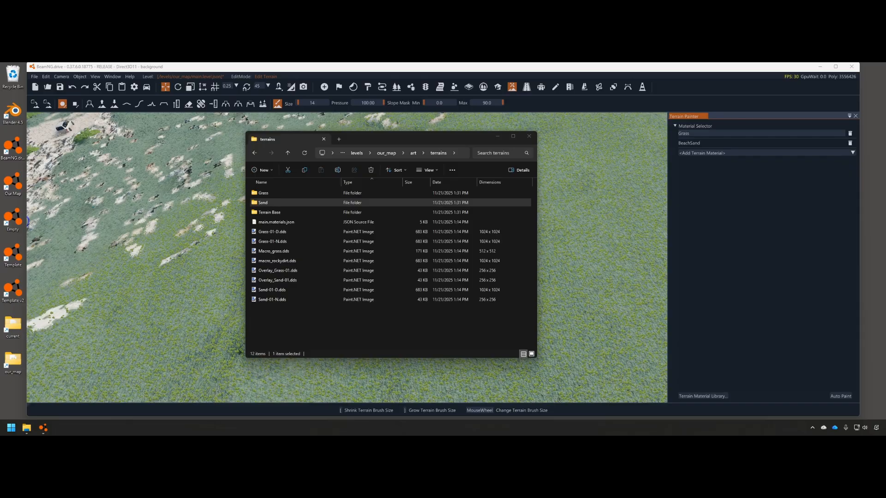
{"action": "left_click_drag", "start_coordinate": [286, 223], "coordinate": [286, 223]}
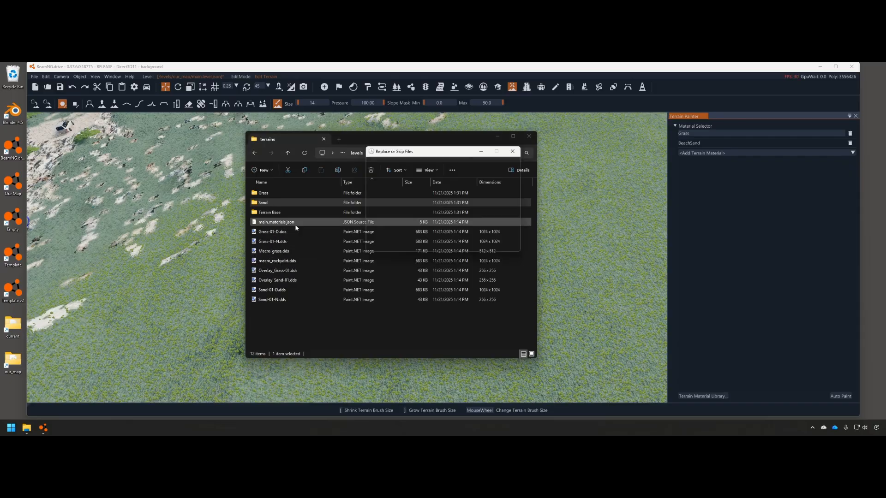
{"action": "left_click", "coordinate": [413, 196]}
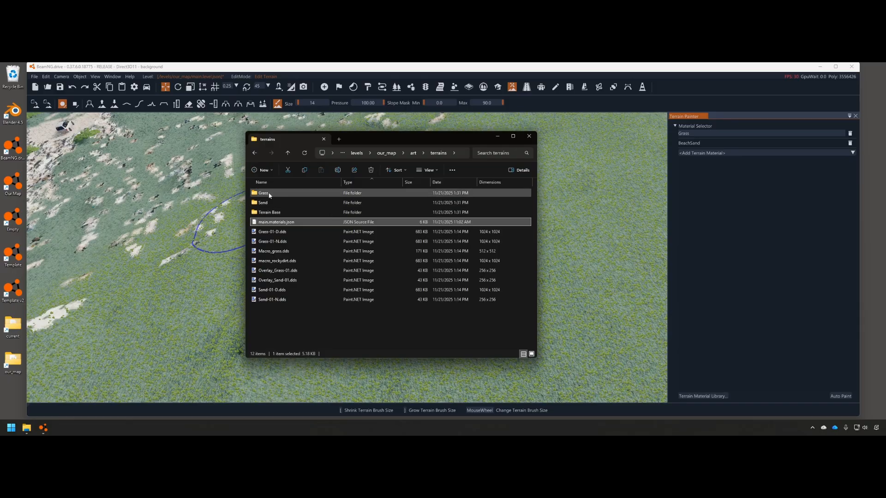
{"action": "left_click", "coordinate": [270, 196]}
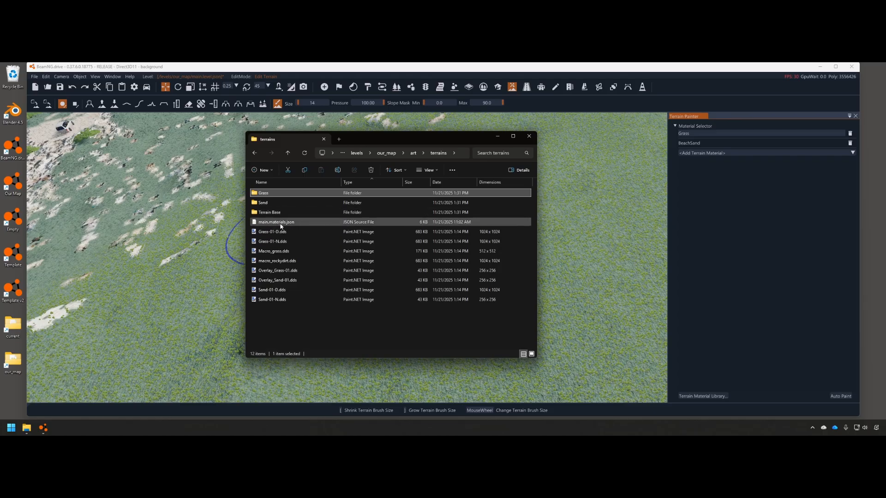
{"action": "left_click", "coordinate": [172, 220]}
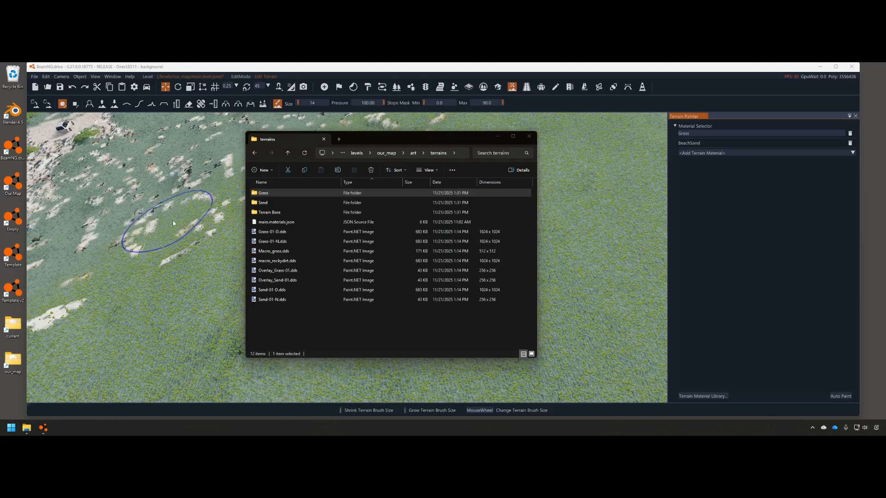
- Leave the World Editor, reload the our_map level from the Freeroam level list and reopen the World Editor
{"action": "key", "text": "w"}
{"action": "key", "text": "a"}
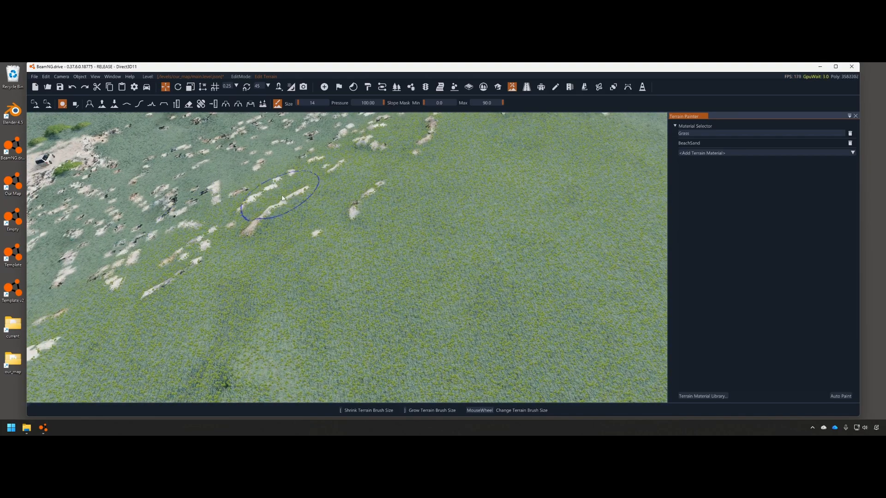
{"action": "key", "text": "F11"}
{"action": "key", "text": "Escape"}
{"action": "left_click", "coordinate": [376, 268]}
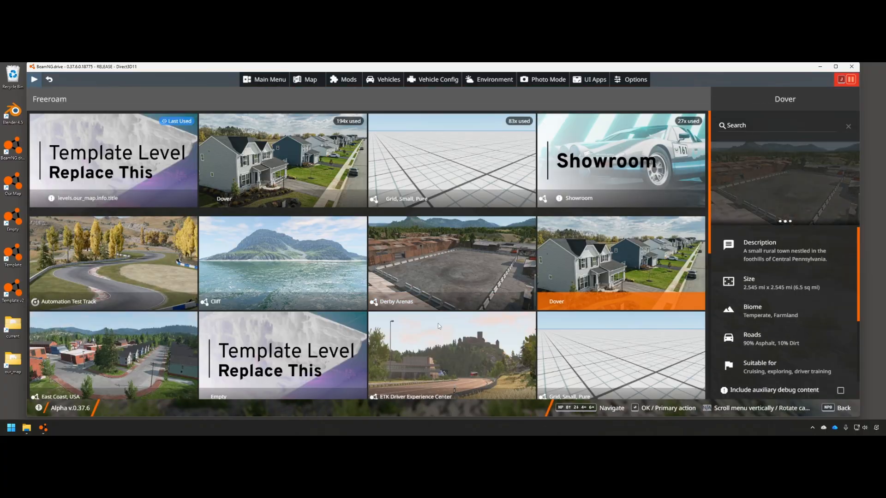
{"action": "left_click", "coordinate": [134, 187]}
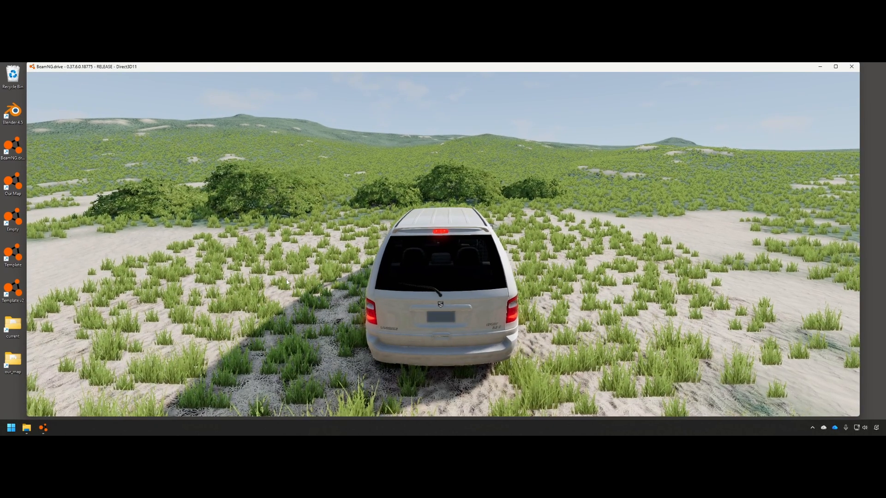
{"action": "key", "text": "F11"}
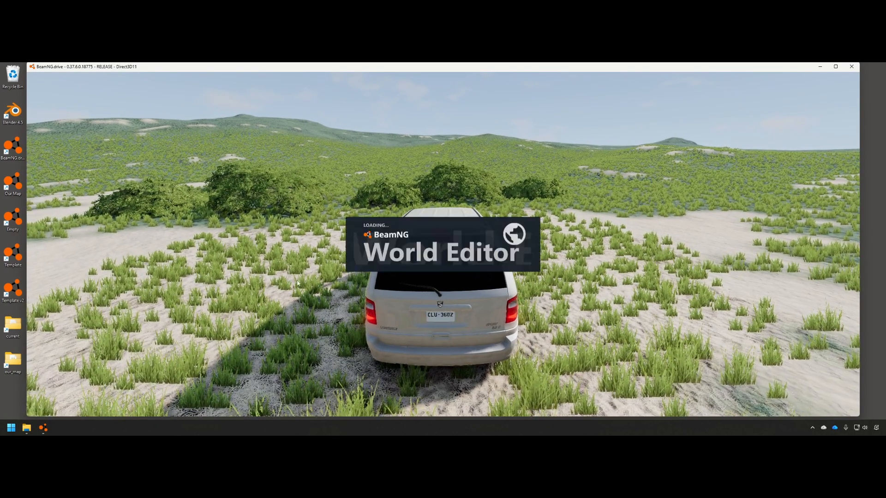
- Examine the reloaded terrain materials across the island from high above
{"action": "right_click_drag", "start_coordinate": [298, 282], "coordinate": [332, 276]}
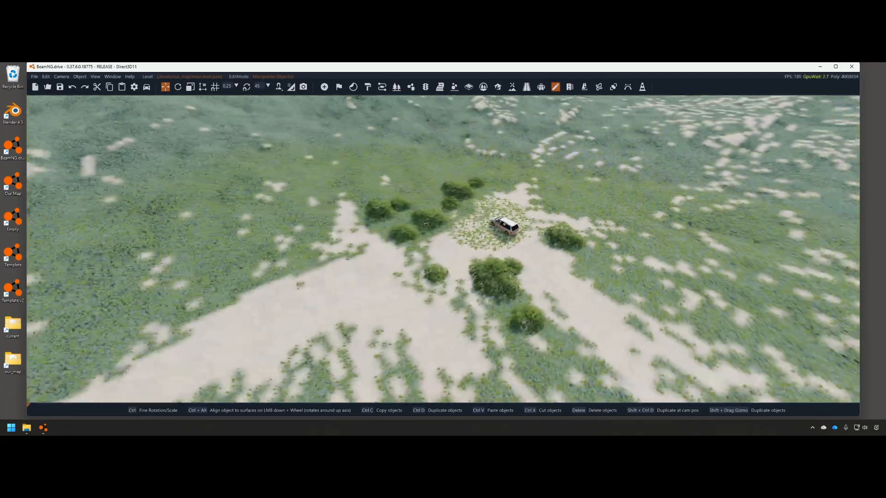
{"action": "key", "text": "w"}
{"action": "right_click_drag", "start_coordinate": [332, 276], "coordinate": [591, 319]}
{"action": "scroll", "coordinate": [327, 270], "scroll_direction": "down", "scroll_amount": 1}
{"action": "key", "text": "s"}
{"action": "key", "text": "w"}
{"action": "key", "text": "s"}
{"action": "key", "text": "s"}
{"action": "key", "text": "w"}
{"action": "key", "text": "s"}
{"action": "key", "text": "s"}
{"action": "key", "text": "w"}
{"action": "key", "text": "s"}
{"action": "key", "text": "s"}
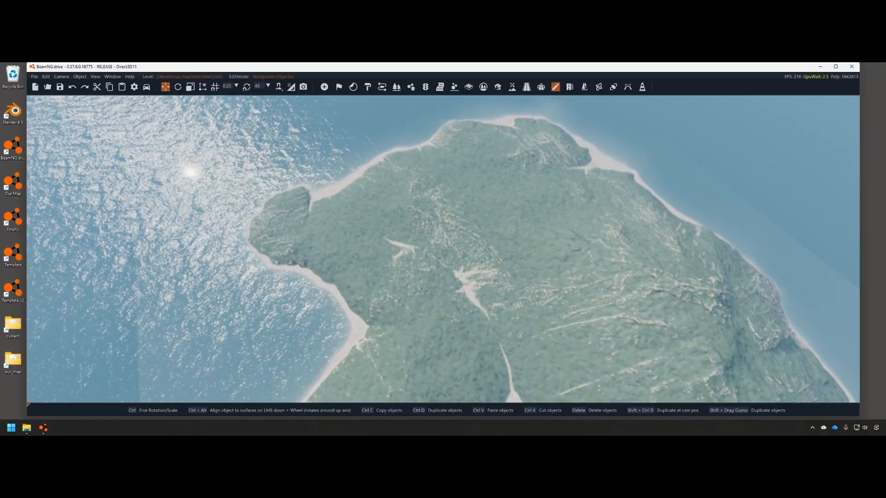
- Examine how the grass and sand materials look from the coastline down to the ground near the vehicle
{"action": "right_click_drag", "start_coordinate": [388, 295], "coordinate": [302, 253]}
{"action": "key", "text": "d"}
{"action": "key", "text": "w"}
{"action": "key", "text": "w"}
{"action": "key", "text": "w"}
{"action": "right_click_drag", "start_coordinate": [442, 249], "coordinate": [346, 277]}
{"action": "key", "text": "s"}
{"action": "key", "text": "s"}
{"action": "key", "text": "w"}
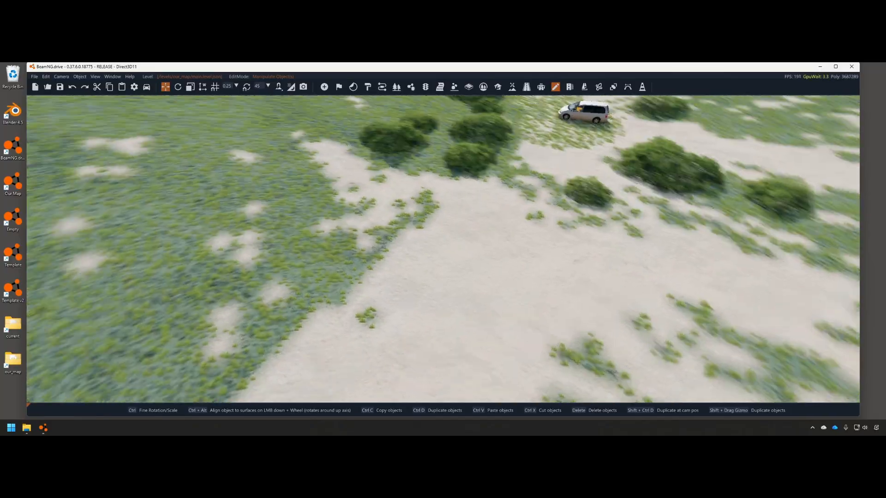
{"action": "key", "text": "s"}
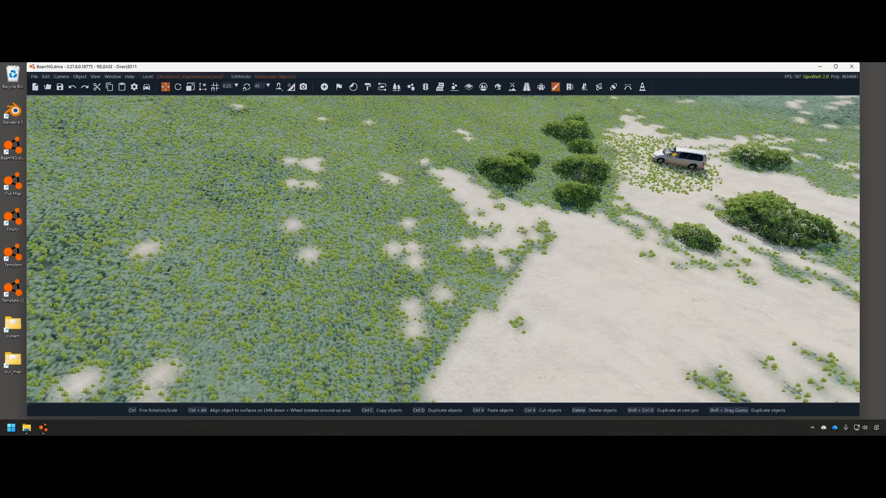
- Switch to File Explorer, open t_terrain_base_b.png from the Terrain Base folder and narrow the image window
{"action": "key", "text": "alt+Tab"}
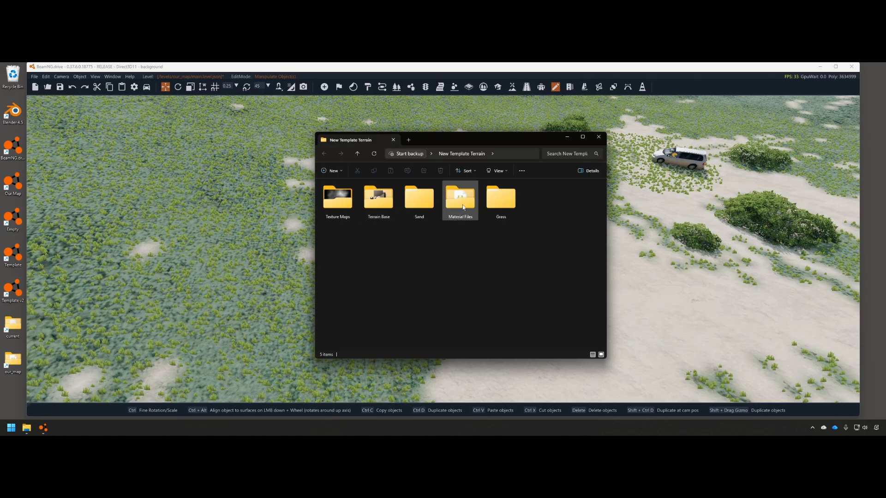
{"action": "double_click", "coordinate": [382, 209]}
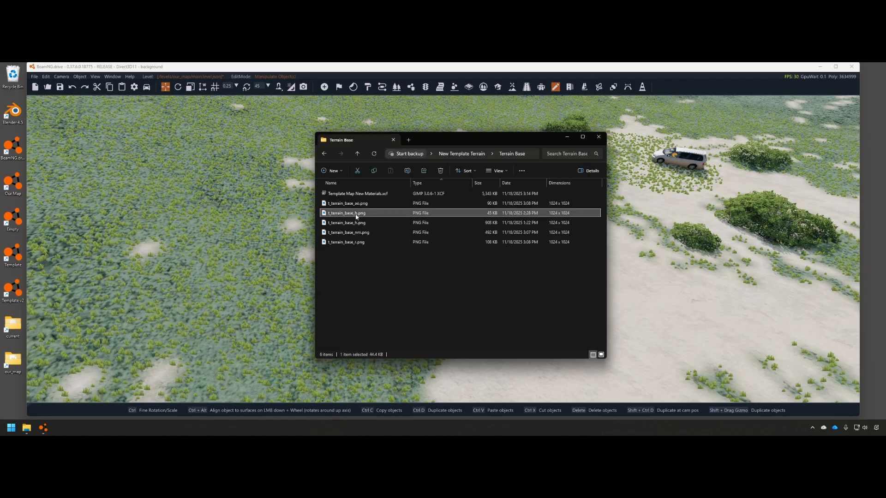
{"action": "double_click", "coordinate": [357, 215]}
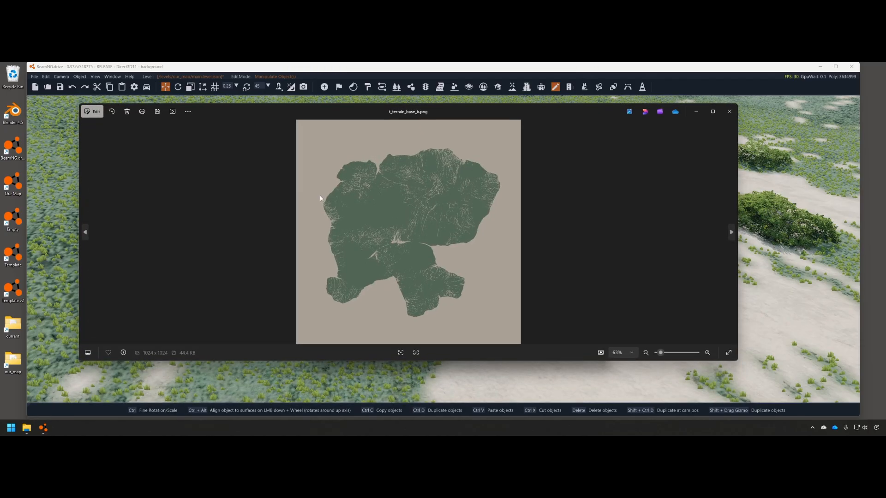
{"action": "left_click_drag", "start_coordinate": [738, 217], "coordinate": [400, 217]}
- Compare the whole island seen from above with the t_terrain_base_b.png image placed beside it in the same orientation
{"action": "key", "text": "s"}
{"action": "right_click_drag", "start_coordinate": [717, 225], "coordinate": [717, 284]}
{"action": "key", "text": "s"}
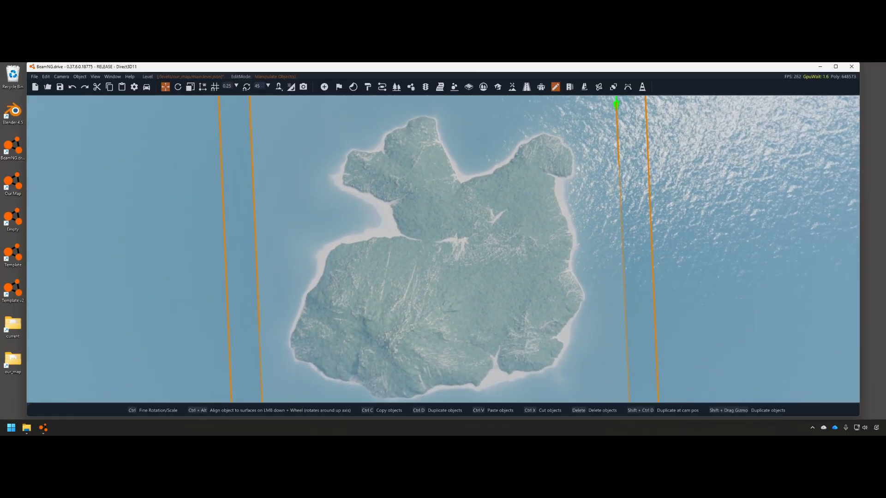
{"action": "key", "text": "alt+Tab"}
{"action": "left_click_drag", "start_coordinate": [272, 114], "coordinate": [699, 181]}
{"action": "right_click_drag", "start_coordinate": [346, 204], "coordinate": [460, 201]}
{"action": "key", "text": "alt+Tab"}
{"action": "left_click_drag", "start_coordinate": [623, 182], "coordinate": [97, 116]}
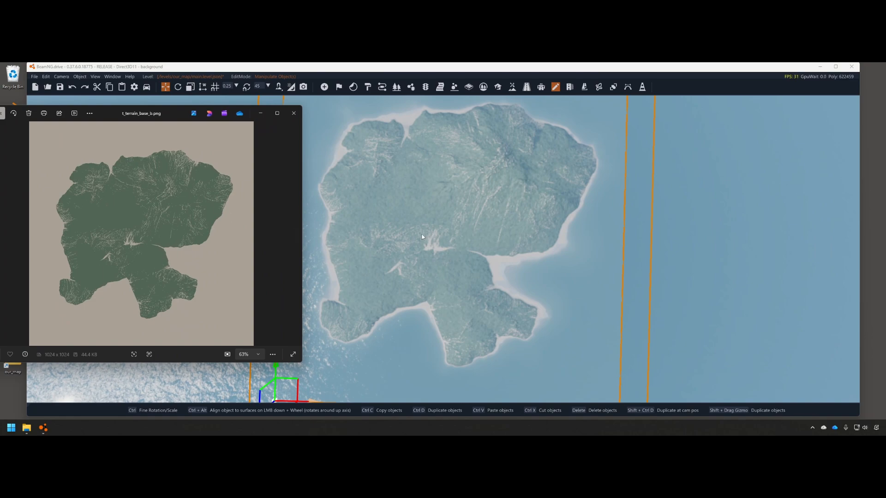
- Open the Terrain Tools and paint BeachSand over the ground around the vehicle with brush size 14
{"action": "right_click_drag", "start_coordinate": [437, 240], "coordinate": [323, 222]}
{"action": "key", "text": "w"}
{"action": "key", "text": "w"}
{"action": "key", "text": "w"}
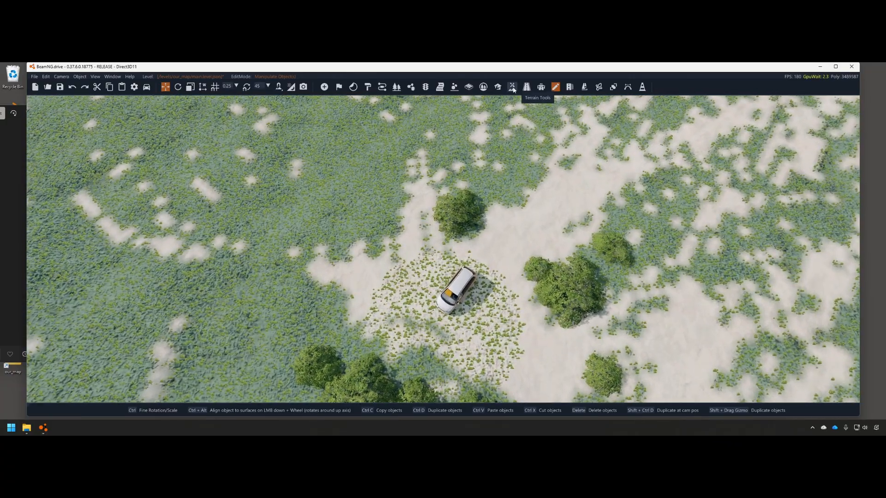
{"action": "left_click", "coordinate": [512, 87]}
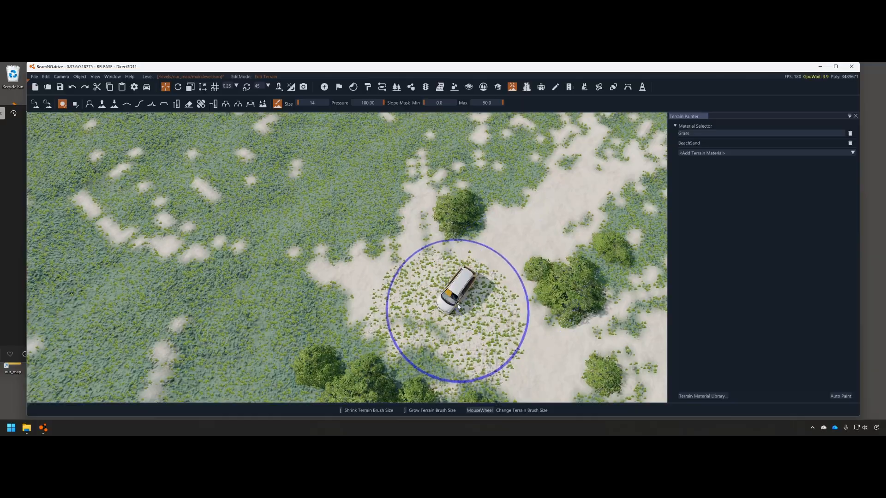
{"action": "key", "text": "w"}
{"action": "mouse_move", "coordinate": [459, 337]}
{"action": "right_mouse_down"}
{"action": "mouse_move", "coordinate": [425, 316]}
{"action": "mouse_move", "coordinate": [427, 289]}
{"action": "right_mouse_up"}
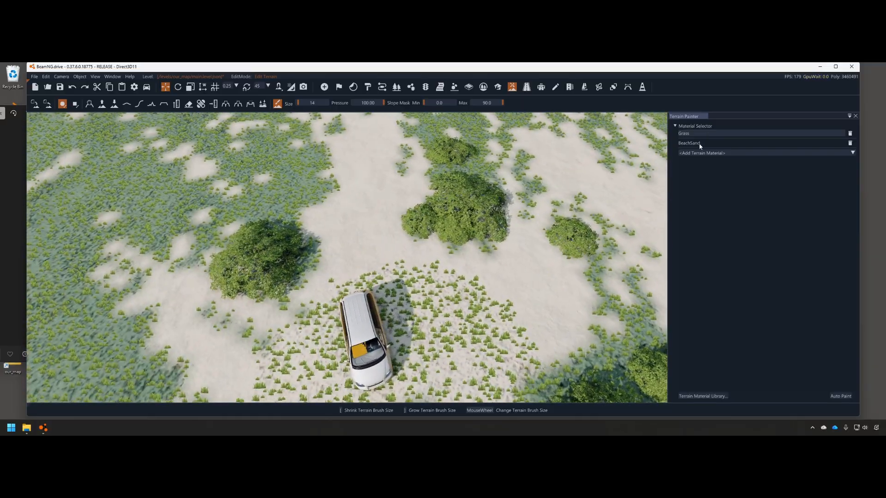
{"action": "key", "text": "s"}
{"action": "mouse_move", "coordinate": [599, 161]}
{"action": "right_mouse_down"}
{"action": "mouse_move", "coordinate": [467, 184]}
{"action": "mouse_move", "coordinate": [441, 241]}
{"action": "right_mouse_up"}
{"action": "left_click_drag", "start_coordinate": [449, 233], "coordinate": [427, 240]}
{"action": "key", "text": "w"}
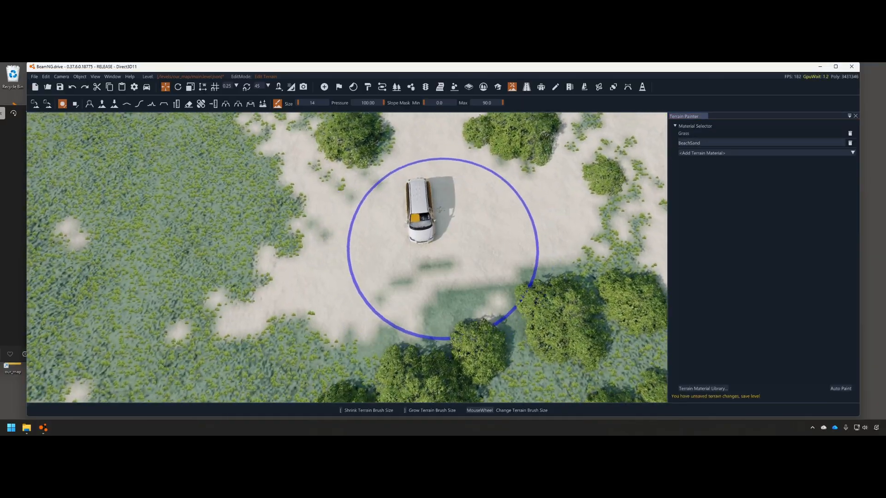
- Increase the brush size to 27 and paint BeachSand over a wide grassy area around the vehicle and bushes
{"action": "key", "text": "d"}
{"action": "key", "text": "s"}
{"action": "right_click_drag", "start_coordinate": [474, 233], "coordinate": [447, 239]}
{"action": "scroll", "coordinate": [447, 239], "scroll_direction": "up", "scroll_amount": 13}
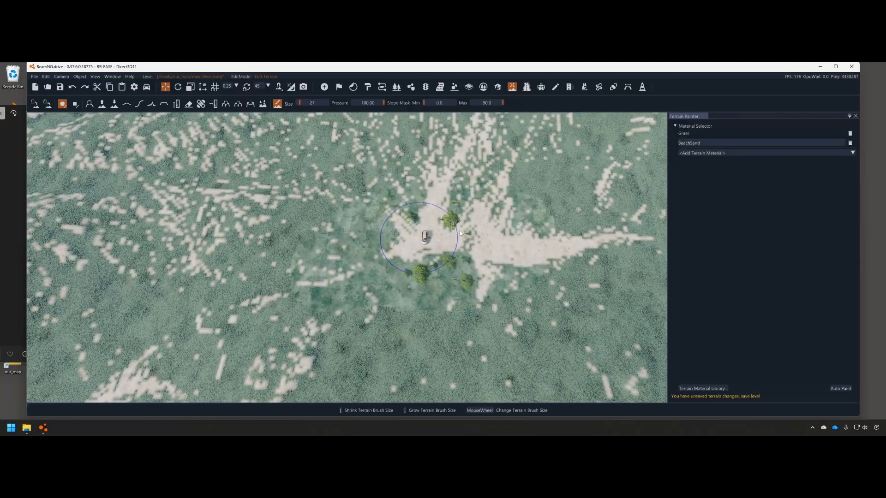
{"action": "key", "text": "w"}
{"action": "key", "text": "d"}
{"action": "right_click_drag", "start_coordinate": [510, 237], "coordinate": [367, 185]}
{"action": "key", "text": "s"}
{"action": "key", "text": "w"}
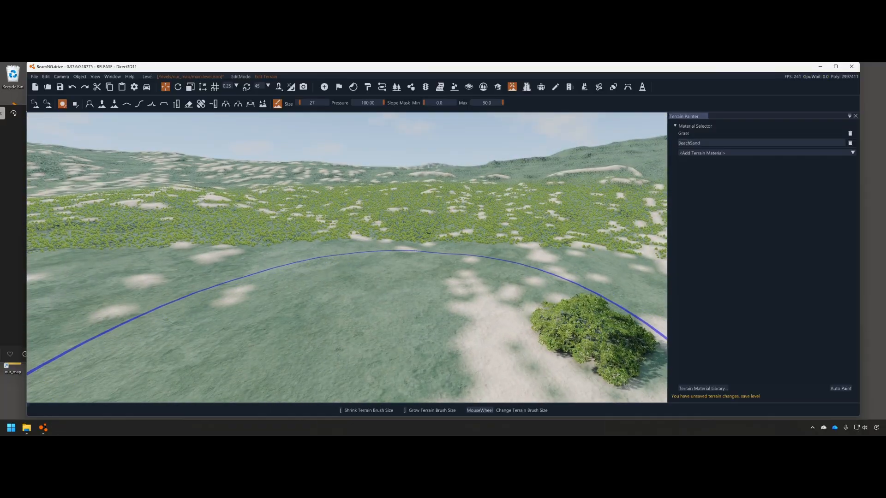
{"action": "right_click_drag", "start_coordinate": [391, 340], "coordinate": [480, 330]}
{"action": "key", "text": "a"}
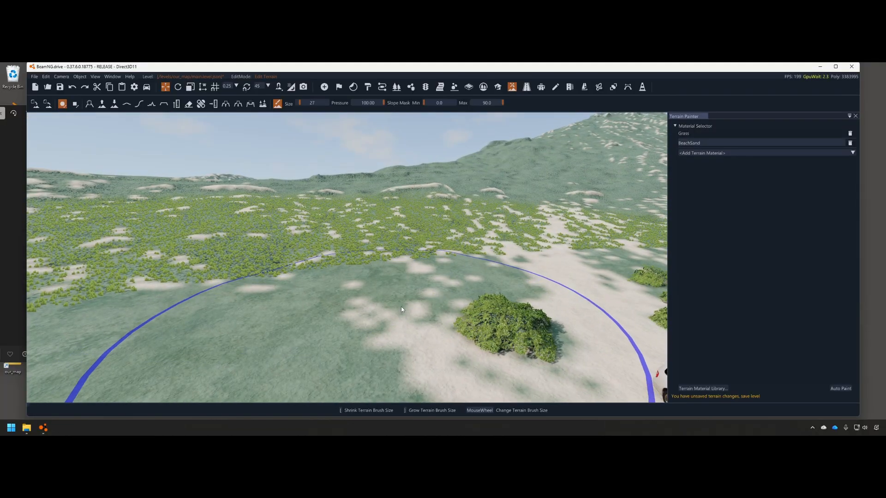
{"action": "key", "text": "d"}
{"action": "mouse_move", "coordinate": [376, 313]}
{"action": "right_mouse_down"}
{"action": "mouse_move", "coordinate": [345, 314]}
{"action": "mouse_move", "coordinate": [397, 311]}
{"action": "right_mouse_up"}
{"action": "key", "text": "w"}
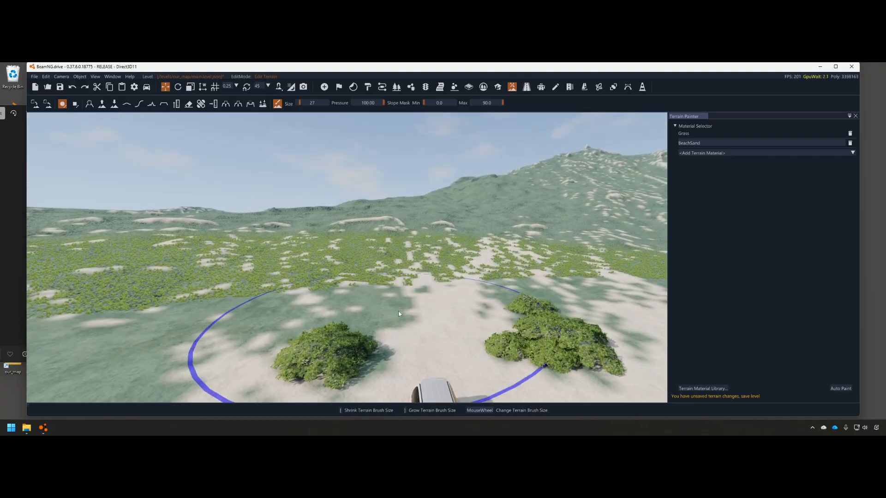
{"action": "left_click_drag", "start_coordinate": [415, 275], "coordinate": [390, 267]}
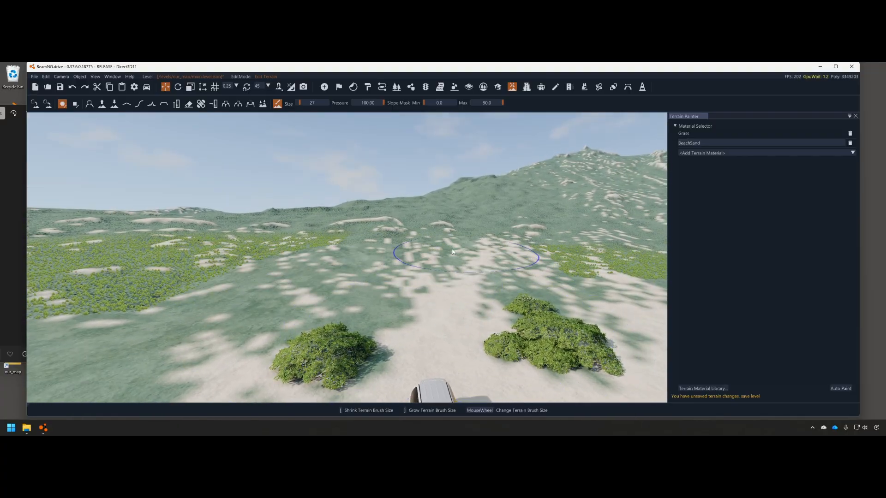
- Examine the base color on the painted ground beside the vehicle from several angles
{"action": "key", "text": "s"}
{"action": "right_click_drag", "start_coordinate": [368, 299], "coordinate": [350, 293]}
{"action": "key", "text": "w"}
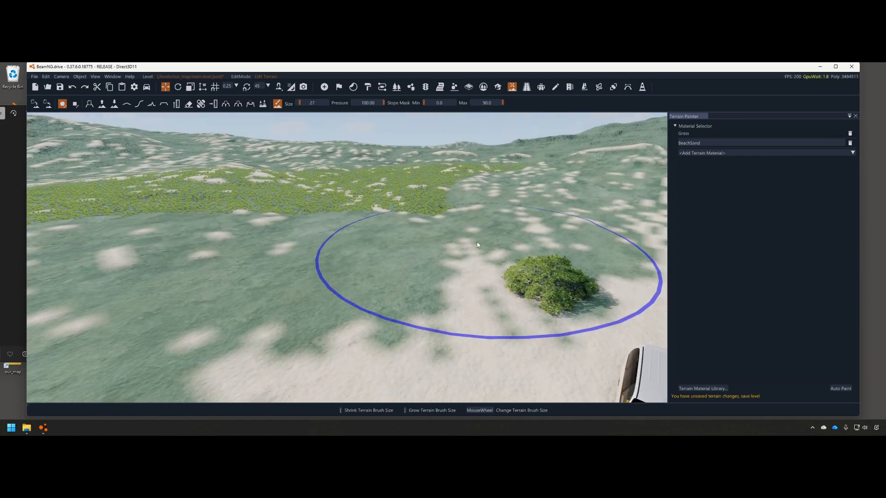
{"action": "mouse_move", "coordinate": [383, 258]}
{"action": "right_mouse_down"}
{"action": "mouse_move", "coordinate": [437, 251]}
{"action": "mouse_move", "coordinate": [373, 245]}
{"action": "right_mouse_up"}
{"action": "key", "text": "s"}
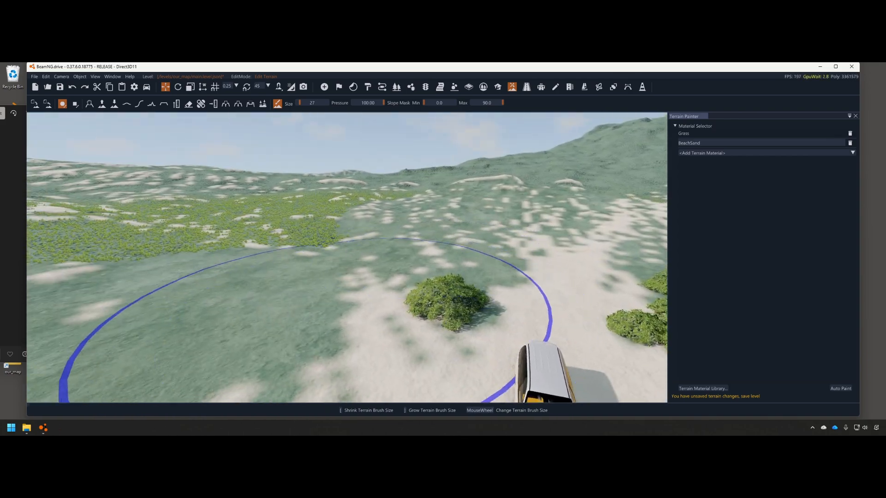
{"action": "mouse_move", "coordinate": [336, 313]}
{"action": "right_mouse_down"}
{"action": "mouse_move", "coordinate": [364, 308]}
{"action": "mouse_move", "coordinate": [330, 358]}
{"action": "right_mouse_up"}
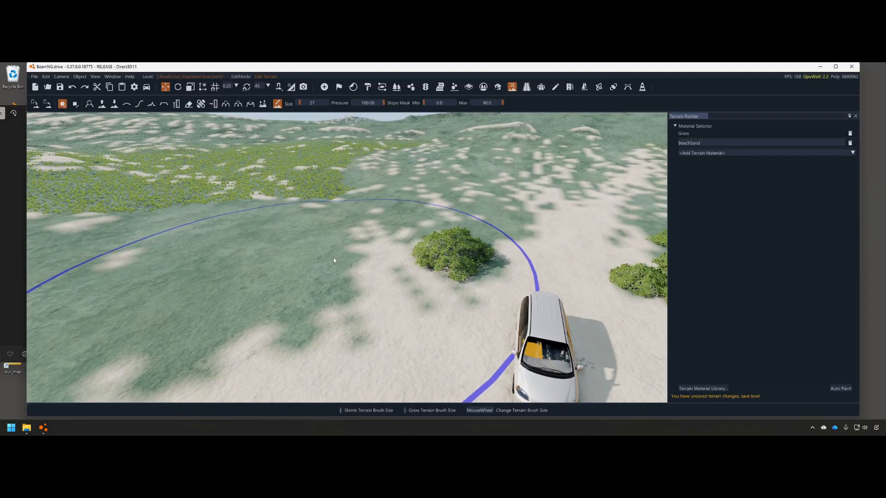
{"action": "key", "text": "s"}
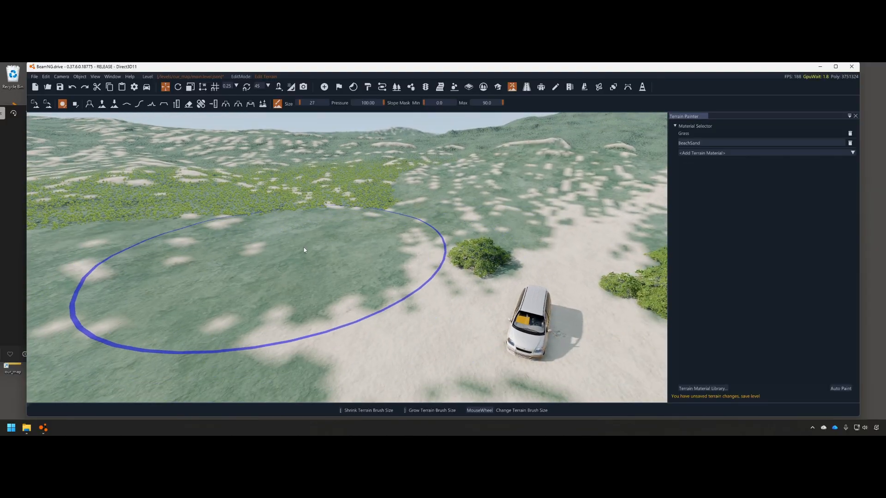
- Try to paint Grass back over the sand-painted area near the vehicle, and undo the strokes
{"action": "left_click", "coordinate": [684, 134]}
{"action": "mouse_move", "coordinate": [506, 215]}
{"action": "left_mouse_down"}
{"action": "mouse_move", "coordinate": [349, 234]}
{"action": "mouse_move", "coordinate": [401, 244]}
{"action": "mouse_move", "coordinate": [344, 244]}
{"action": "left_mouse_up"}
{"action": "key", "text": "s"}
{"action": "key", "text": "w"}
{"action": "mouse_move", "coordinate": [344, 246]}
{"action": "right_mouse_down"}
{"action": "mouse_move", "coordinate": [503, 244]}
{"action": "mouse_move", "coordinate": [526, 224]}
{"action": "right_mouse_up"}
{"action": "key", "text": "w"}
{"action": "mouse_move", "coordinate": [414, 215]}
{"action": "right_mouse_down"}
{"action": "mouse_move", "coordinate": [341, 231]}
{"action": "mouse_move", "coordinate": [379, 244]}
{"action": "mouse_move", "coordinate": [426, 210]}
{"action": "mouse_move", "coordinate": [415, 212]}
{"action": "mouse_move", "coordinate": [415, 254]}
{"action": "mouse_move", "coordinate": [369, 258]}
{"action": "mouse_move", "coordinate": [383, 277]}
{"action": "mouse_move", "coordinate": [418, 253]}
{"action": "mouse_move", "coordinate": [351, 203]}
{"action": "mouse_move", "coordinate": [424, 205]}
{"action": "right_mouse_up"}
{"action": "key", "text": "s"}
{"action": "key", "text": "w"}
{"action": "key", "text": "ctrl+z"}
{"action": "key", "text": "ctrl+z"}
- Inspect the painted terrain near and far, leave the World Editor and look at the ground around the vehicle
{"action": "key", "text": "w"}
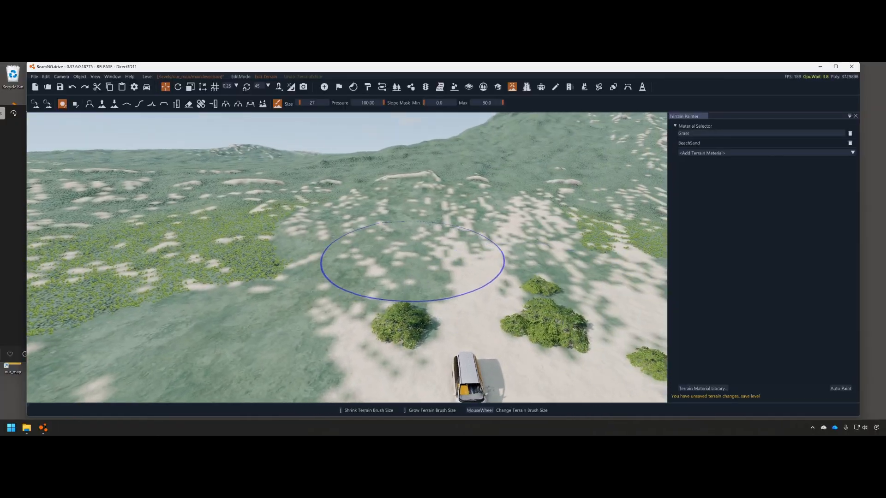
{"action": "right_click_drag", "start_coordinate": [414, 259], "coordinate": [450, 240]}
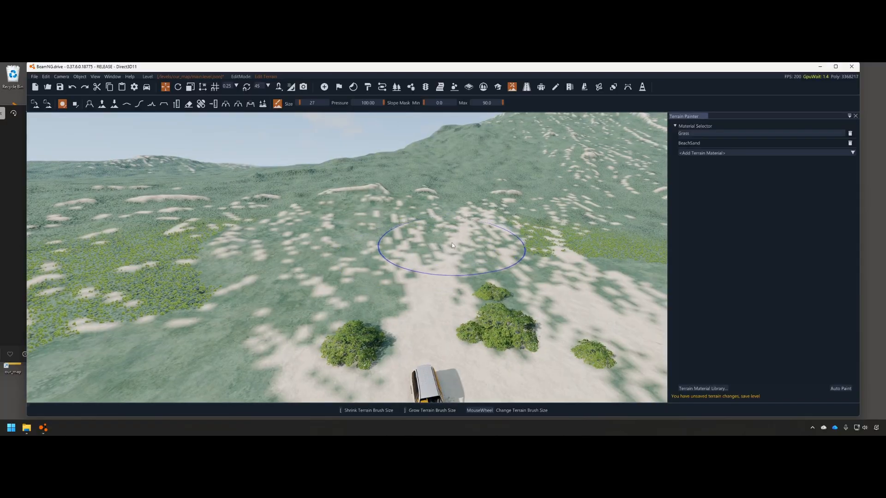
{"action": "key", "text": "w"}
{"action": "key", "text": "w"}
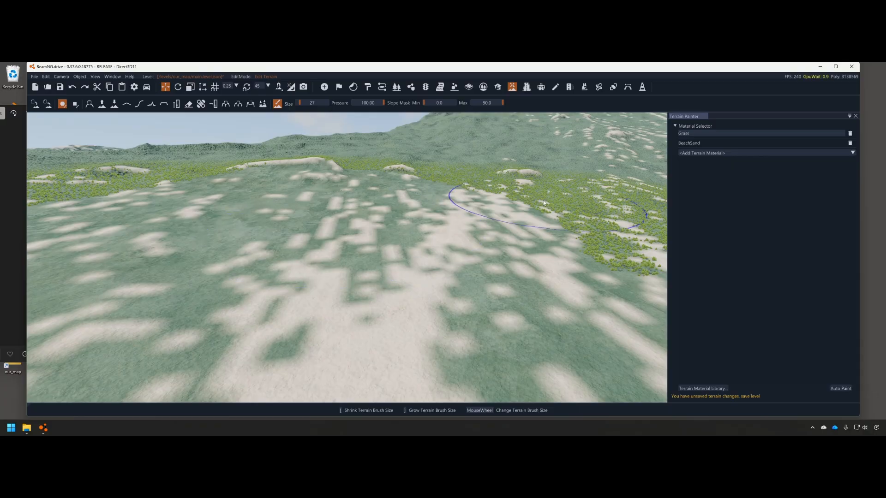
{"action": "key", "text": "w"}
{"action": "right_click_drag", "start_coordinate": [441, 268], "coordinate": [456, 260]}
{"action": "key", "text": "w"}
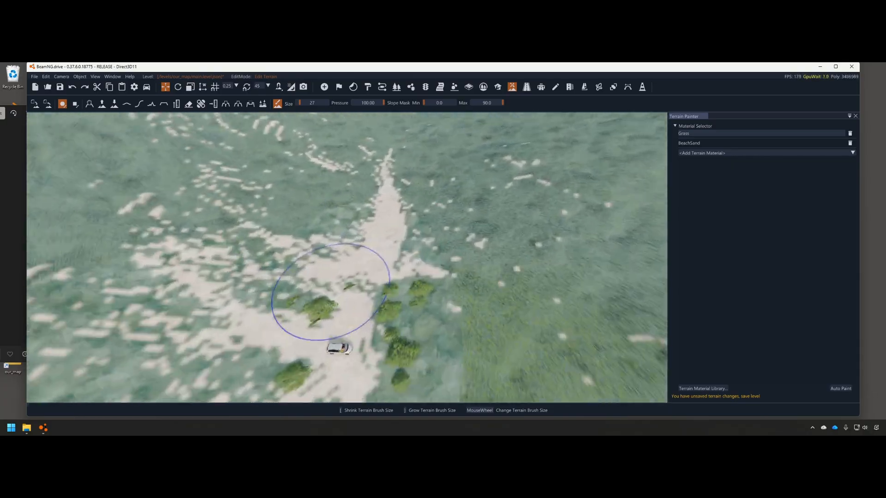
{"action": "key", "text": "F11"}
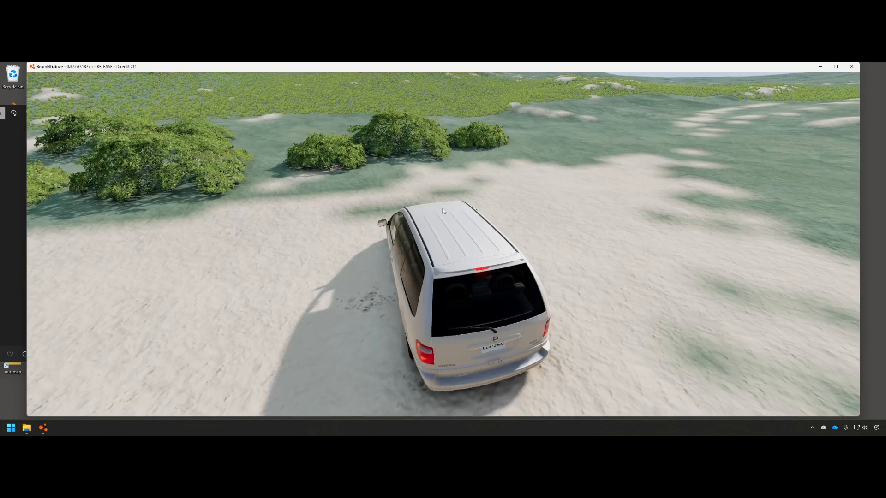
{"action": "right_click_drag", "start_coordinate": [444, 214], "coordinate": [443, 213]}
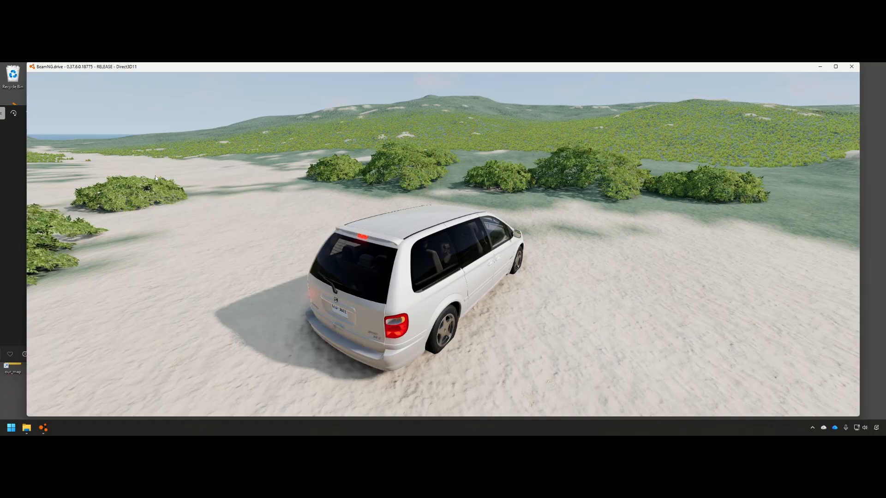
- View the t_terrain_base_ao.png texture in the image viewer and close the viewer
{"action": "left_click", "coordinate": [3, 161]}
{"action": "key", "text": "Right"}
{"action": "left_click", "coordinate": [292, 113]}
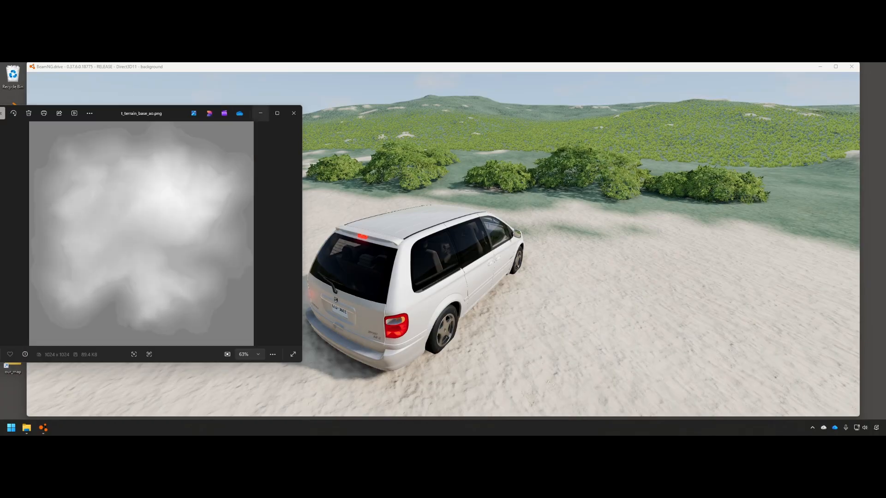
- Bring the BeamNG Tools for Mapbuilders window into view and place it over the game window
{"action": "left_click_drag", "start_coordinate": [885, 203], "coordinate": [417, 121]}
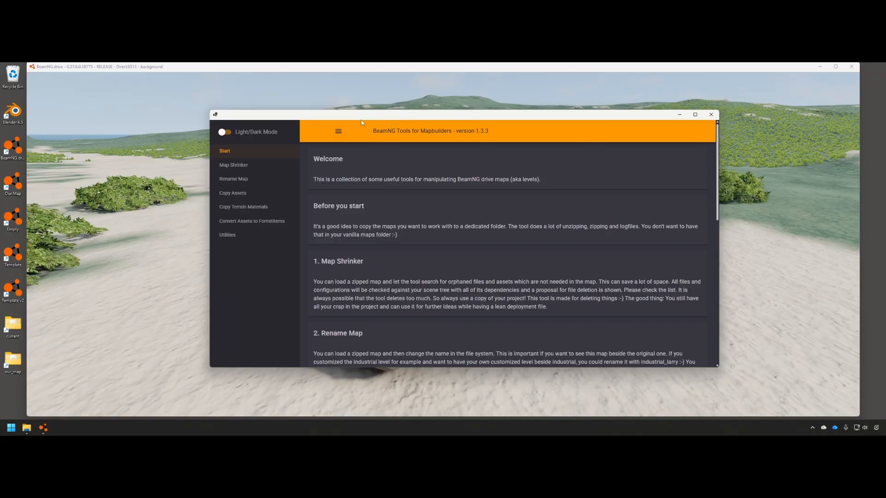
{"action": "left_click_drag", "start_coordinate": [361, 117], "coordinate": [290, 113]}
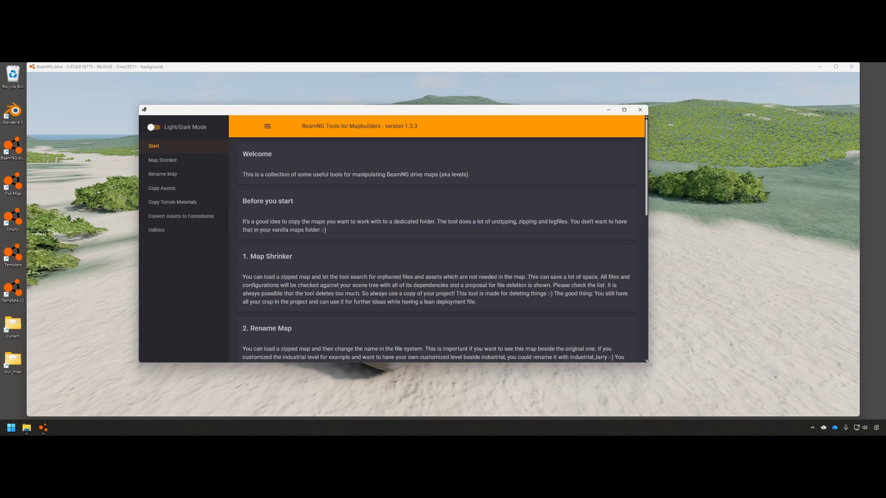
- Enlarge the Mapbuilders tool window and read through the tool descriptions on the Start page
{"action": "left_click_drag", "start_coordinate": [647, 363], "coordinate": [730, 390]}
{"action": "scroll", "coordinate": [403, 290], "scroll_direction": "down", "scroll_amount": 10}
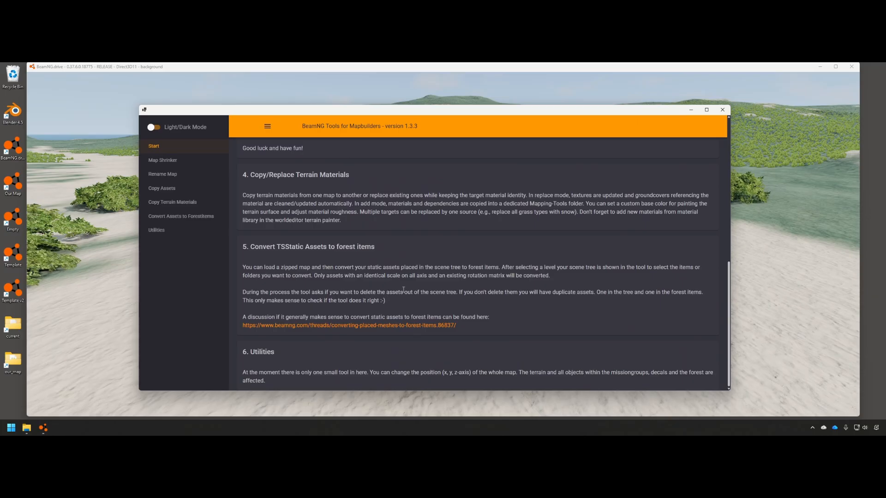
{"action": "scroll", "coordinate": [488, 266], "scroll_direction": "up", "scroll_amount": 10}
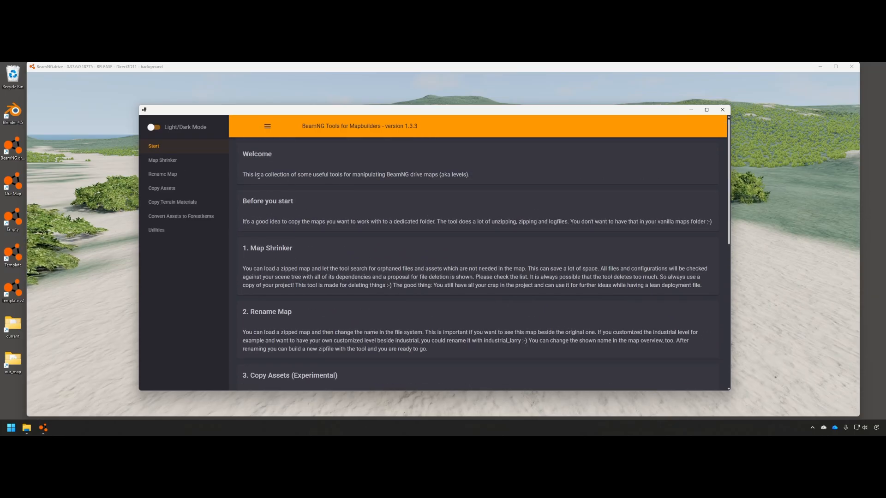
{"action": "left_click", "coordinate": [144, 111]}
{"action": "left_click", "coordinate": [176, 108]}
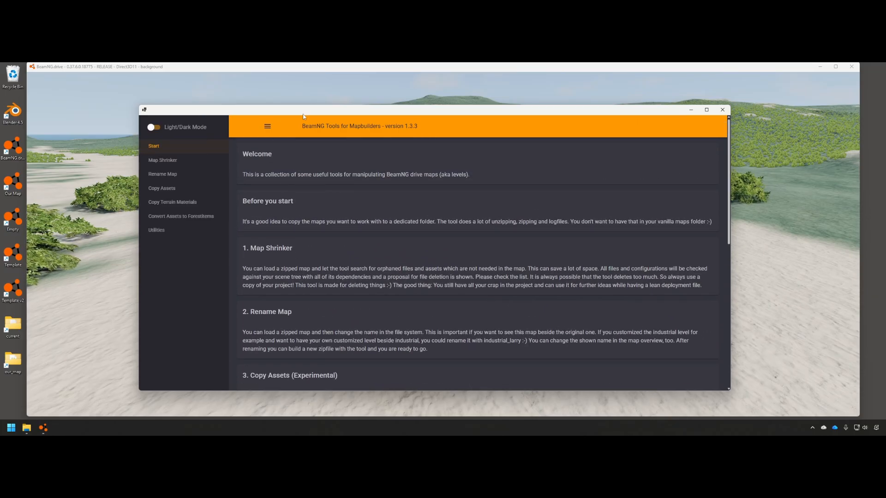
- View the Map Shrinker and Copy Assets pages, and open the Copy Terrain Materials page
{"action": "left_click", "coordinate": [166, 162]}
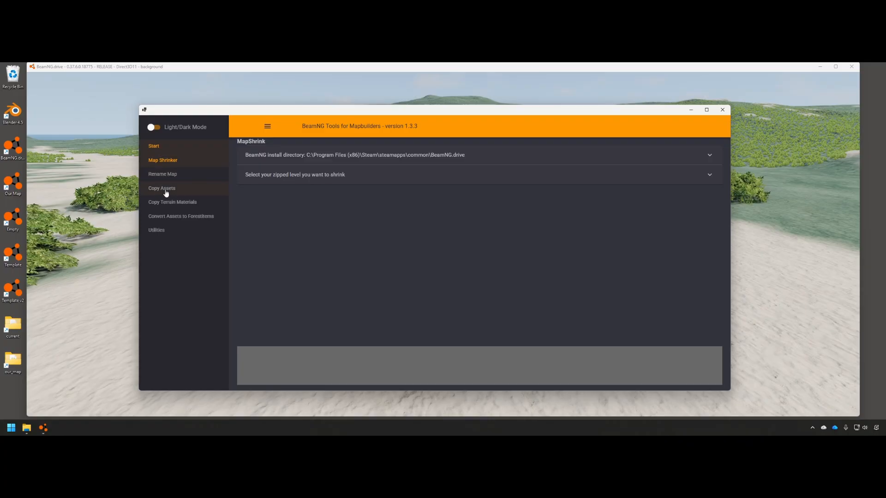
{"action": "left_click", "coordinate": [169, 190]}
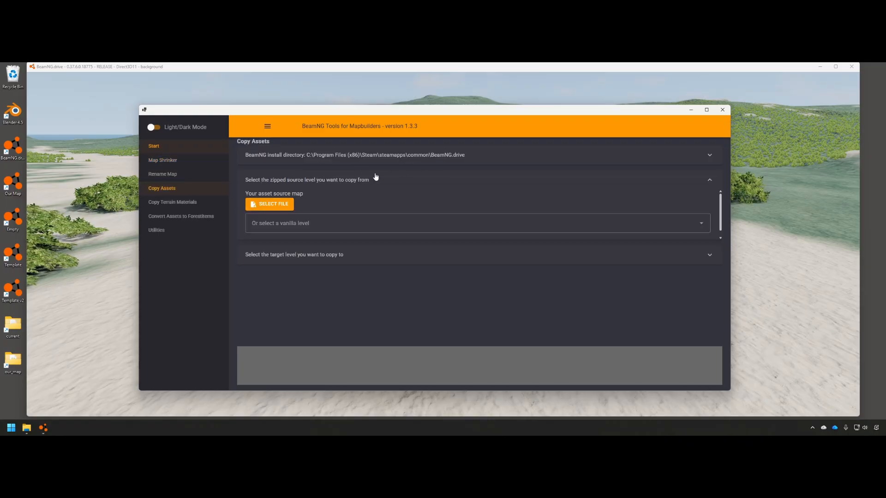
{"action": "left_click", "coordinate": [176, 204]}
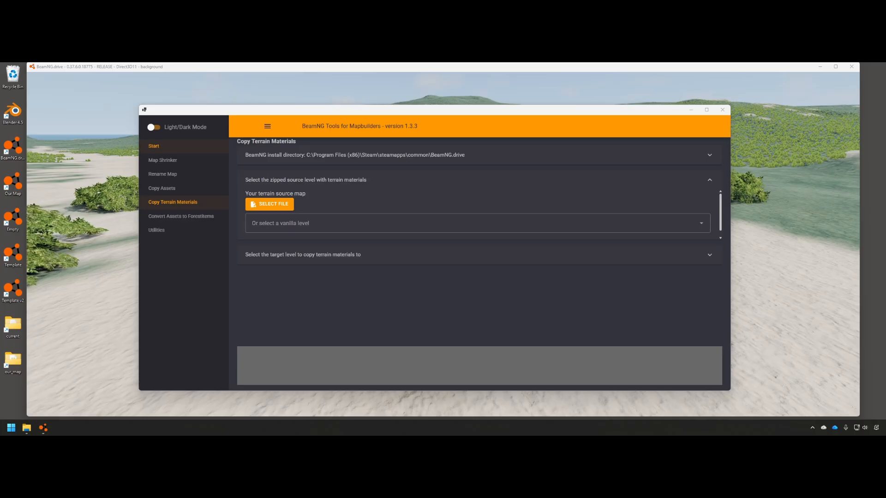
- Bring the Utah level folder into view and open main.materials.json from its art/terrains folder in the code editor
{"action": "left_click_drag", "start_coordinate": [885, 129], "coordinate": [589, 130]}
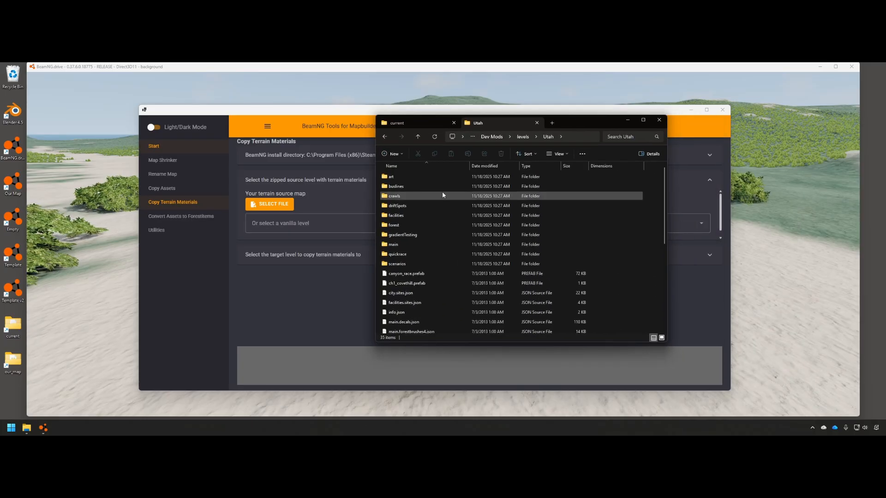
{"action": "double_click", "coordinate": [395, 178]}
{"action": "double_click", "coordinate": [396, 265]}
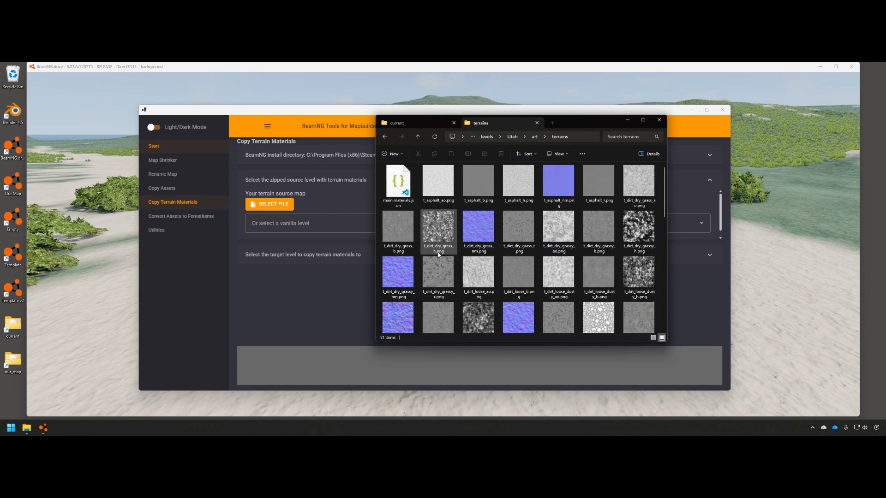
{"action": "double_click", "coordinate": [401, 201]}
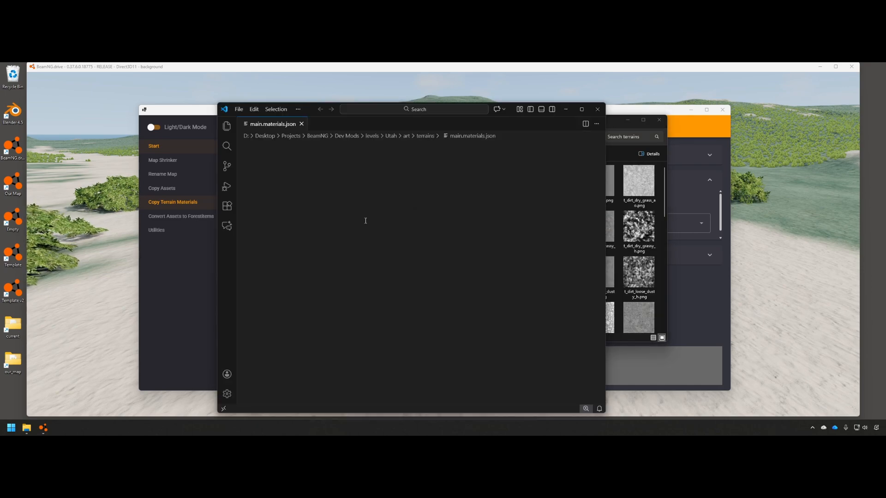
- Search the Utah materials file for "grass", highlight the whole Grass material definition, and minimize the code editor and file explorer
{"action": "left_click", "coordinate": [300, 168]}
{"action": "key", "text": "ctrl+f"}
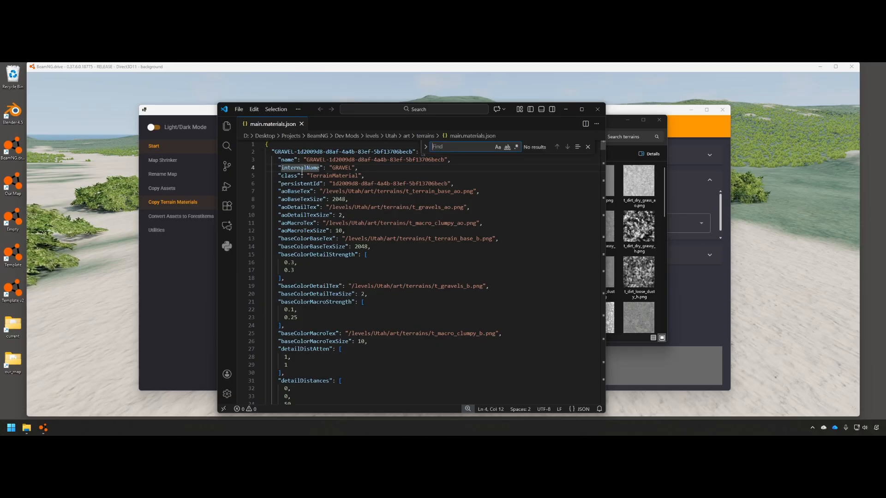
{"action": "type", "text": "grass"}
{"action": "key", "text": "Return"}
{"action": "key", "text": "Return"}
{"action": "key", "text": "Return"}
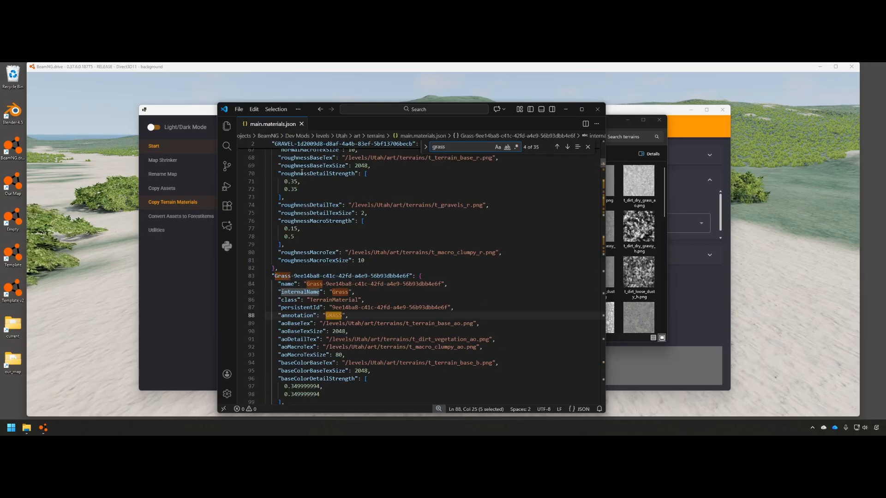
{"action": "scroll", "coordinate": [304, 229], "scroll_direction": "down", "scroll_amount": 4}
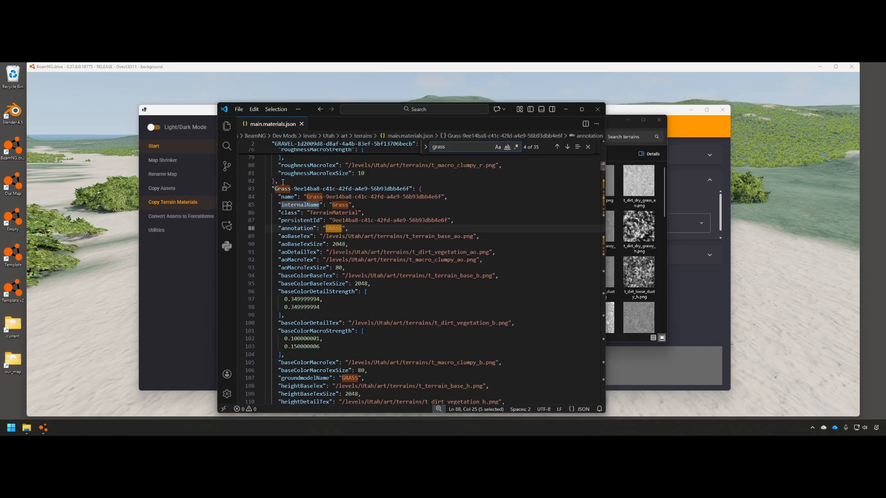
{"action": "left_click_drag", "start_coordinate": [283, 182], "coordinate": [386, 300]}
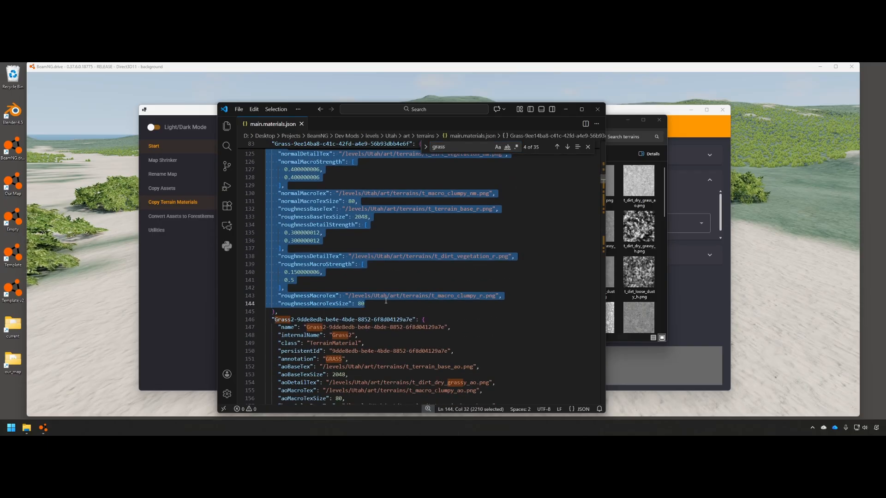
{"action": "left_click", "coordinate": [567, 111]}
{"action": "left_click", "coordinate": [623, 119]}
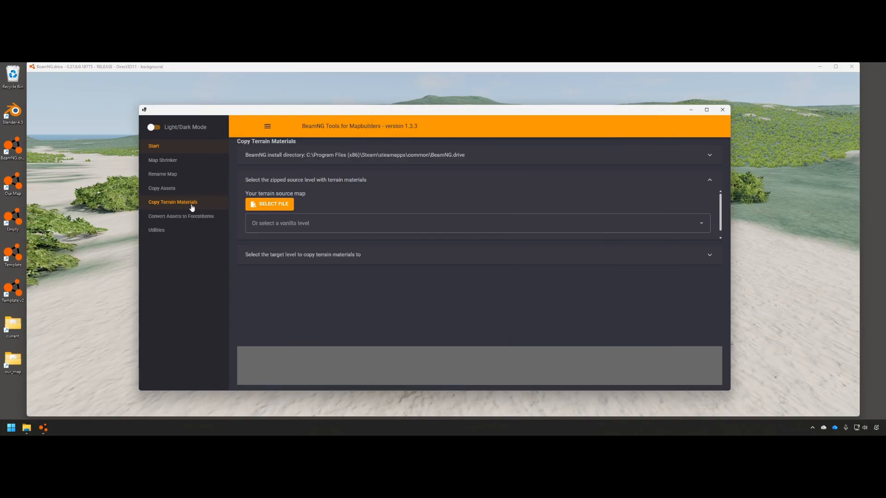
- Load Utah.zip from the BeamNG.drive content levels folder as the terrain material source, and expand the target level section
{"action": "left_click", "coordinate": [270, 206]}
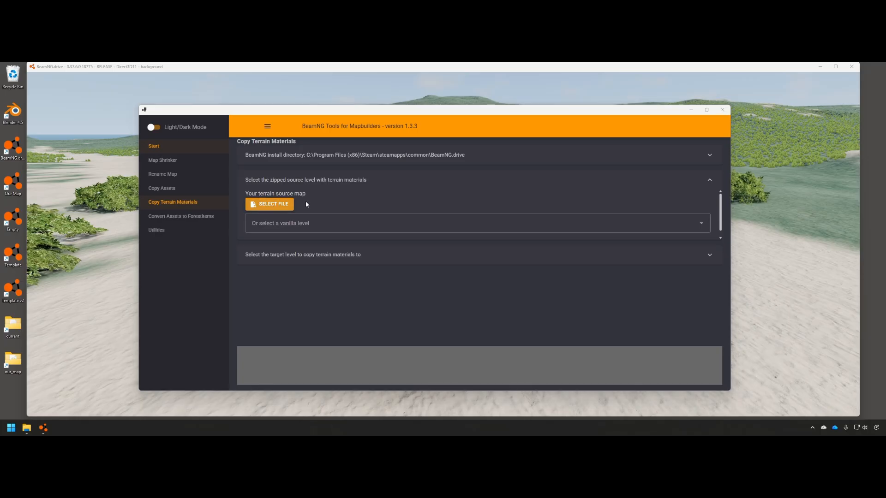
{"action": "left_click_drag", "start_coordinate": [316, 123], "coordinate": [337, 131]}
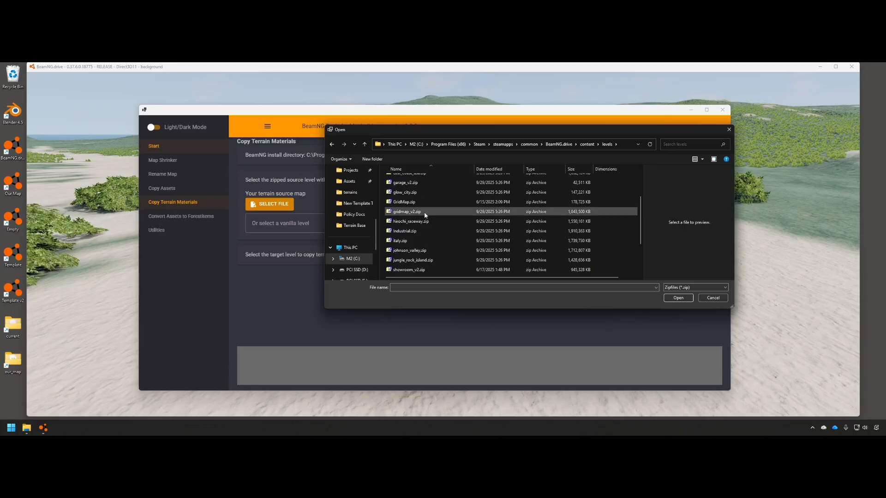
{"action": "scroll", "coordinate": [423, 217], "scroll_direction": "down", "scroll_amount": 4}
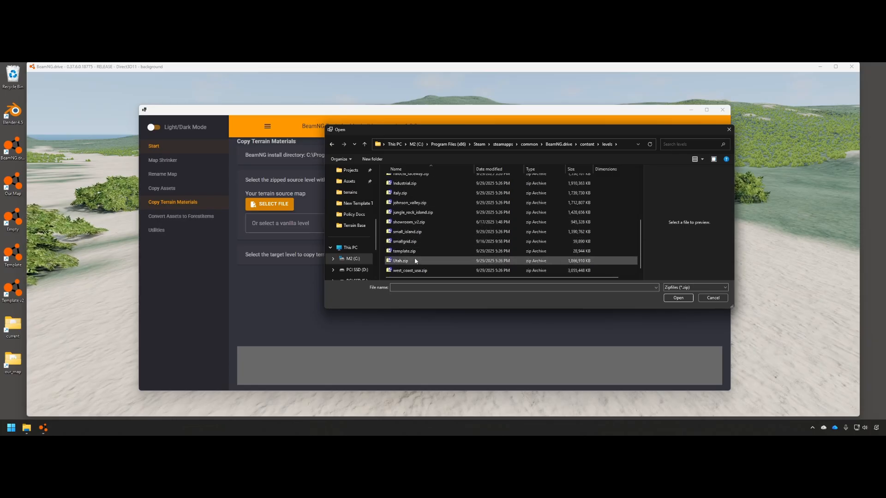
{"action": "double_click", "coordinate": [416, 261]}
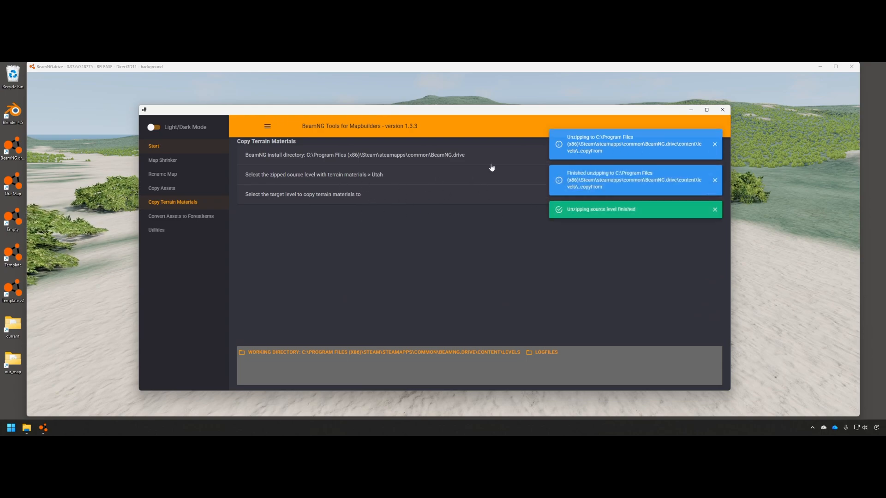
{"action": "left_click", "coordinate": [346, 196]}
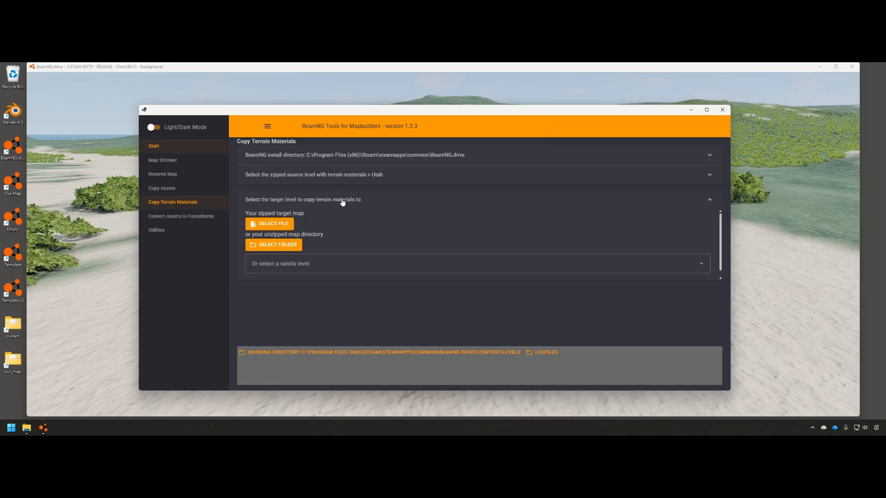
{"action": "left_click", "coordinate": [267, 224]}
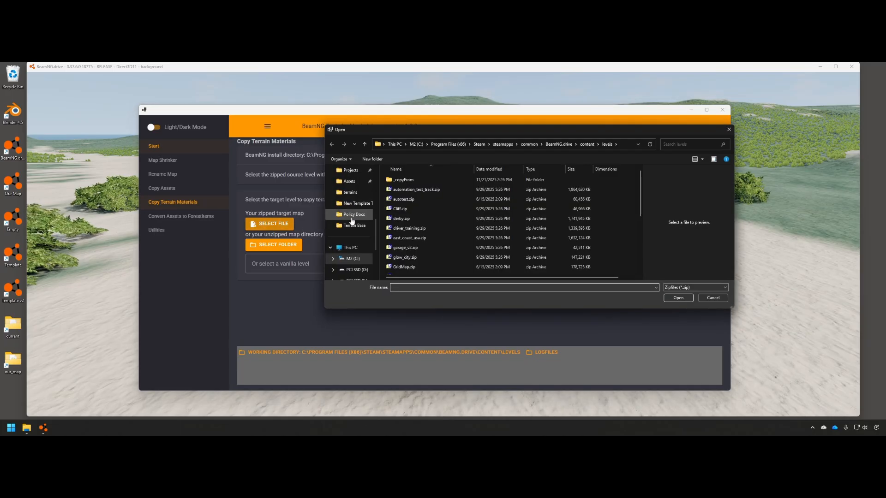
{"action": "left_click", "coordinate": [350, 203]}
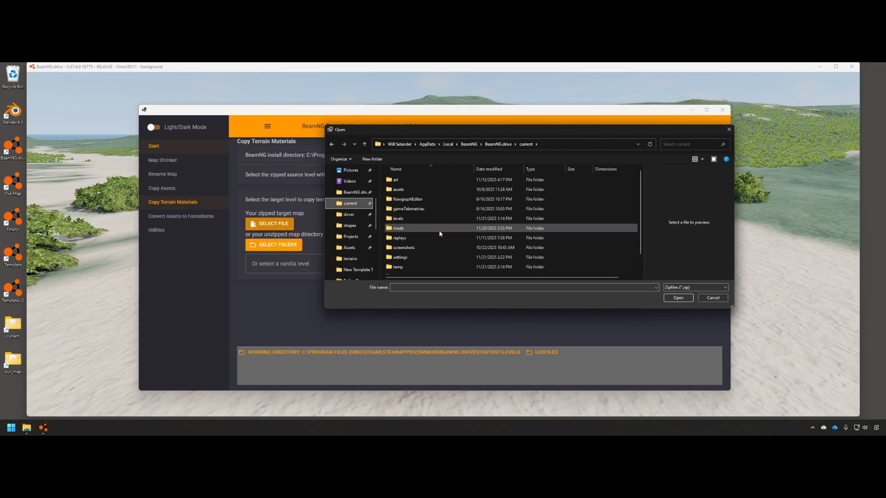
{"action": "double_click", "coordinate": [417, 219]}
{"action": "left_click", "coordinate": [401, 199]}
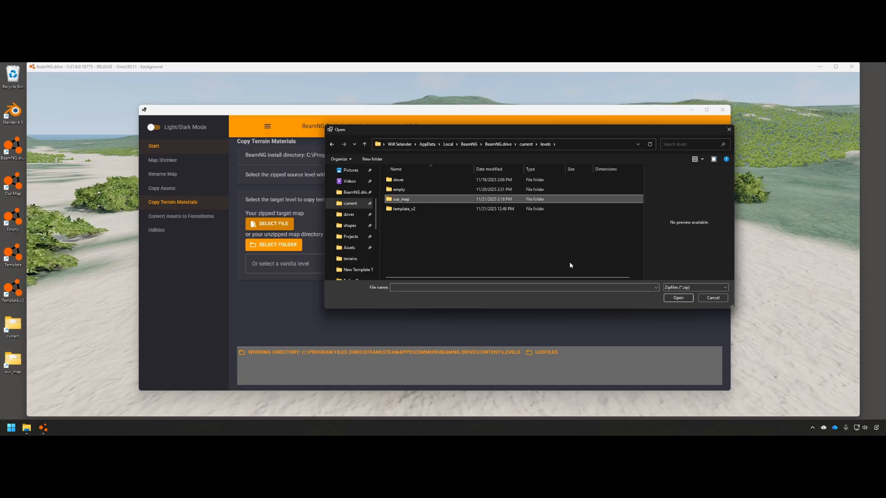
{"action": "left_click", "coordinate": [678, 298]}
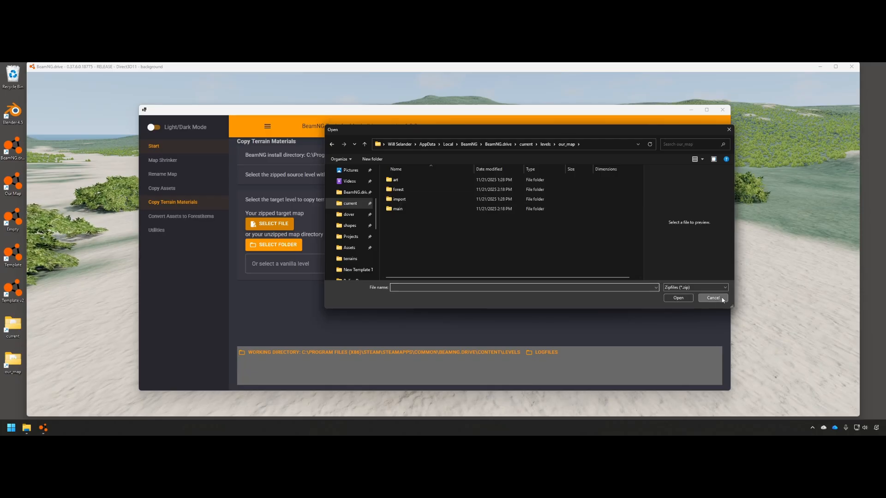
{"action": "left_click", "coordinate": [713, 298]}
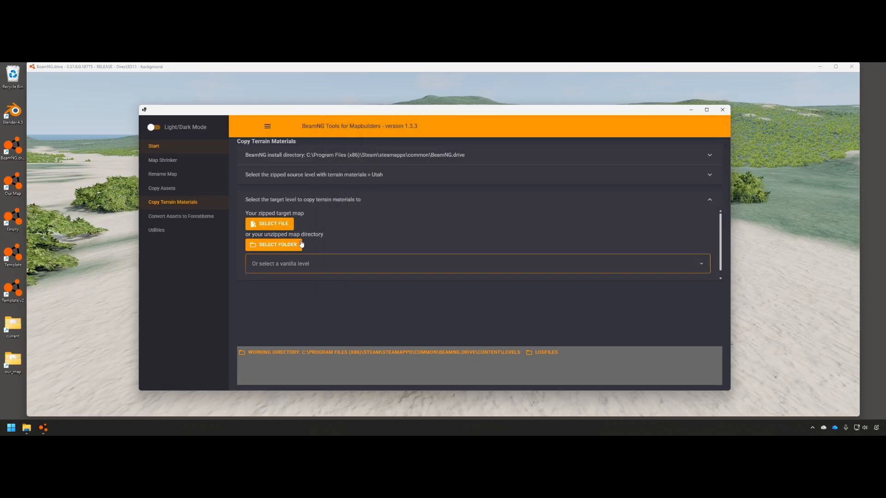
- Set the unzipped our_map folder in current/levels as the target level, and dismiss the error notification
{"action": "left_click", "coordinate": [277, 245]}
{"action": "scroll", "coordinate": [349, 220], "scroll_direction": "up", "scroll_amount": 3}
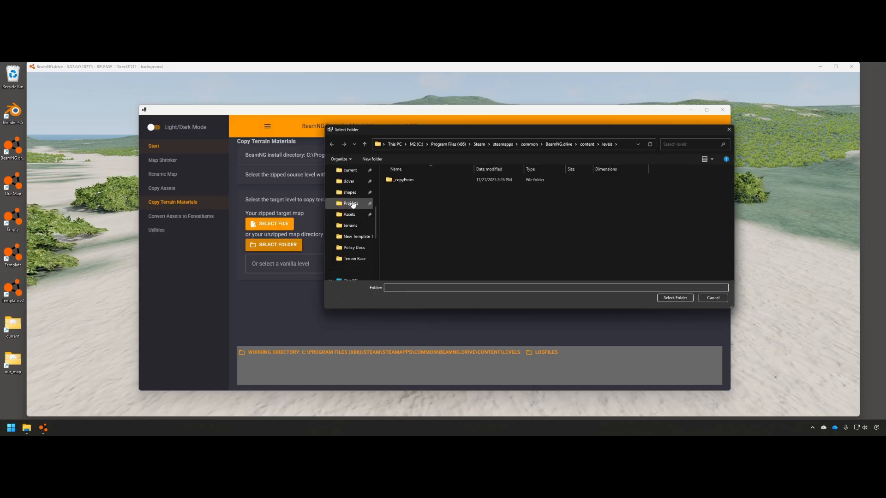
{"action": "left_click", "coordinate": [351, 205]}
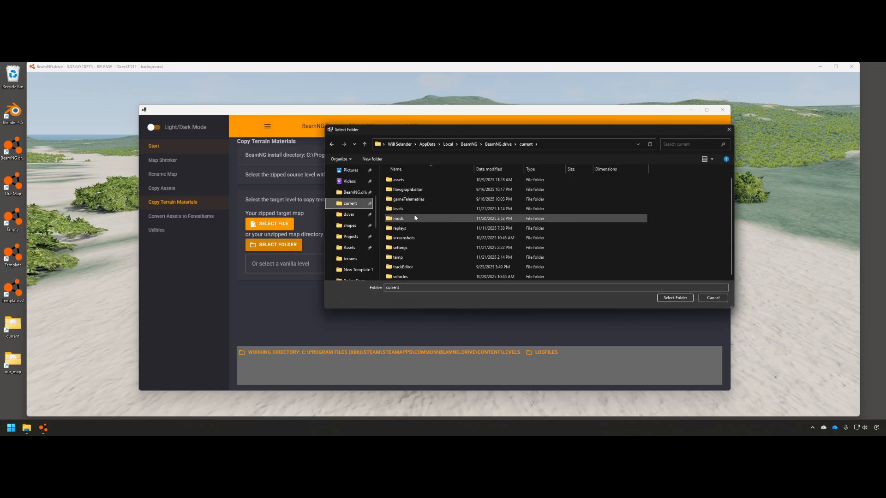
{"action": "double_click", "coordinate": [397, 208]}
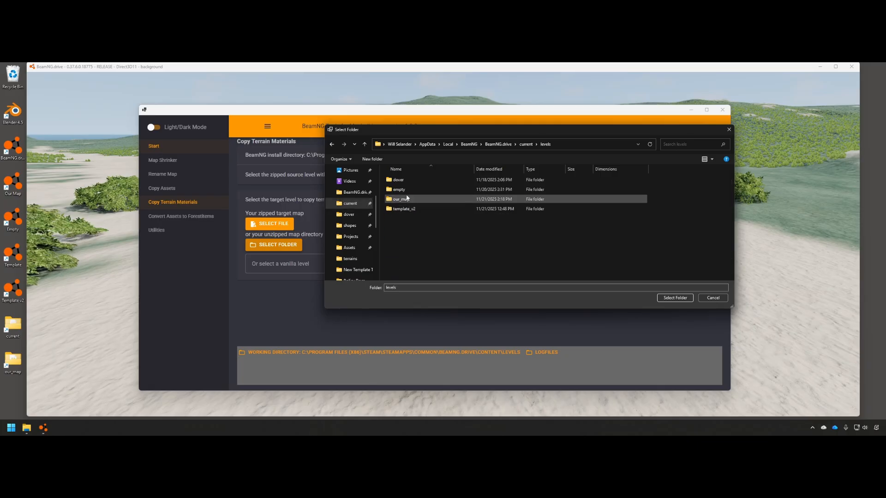
{"action": "double_click", "coordinate": [399, 199]}
{"action": "left_click", "coordinate": [675, 297]}
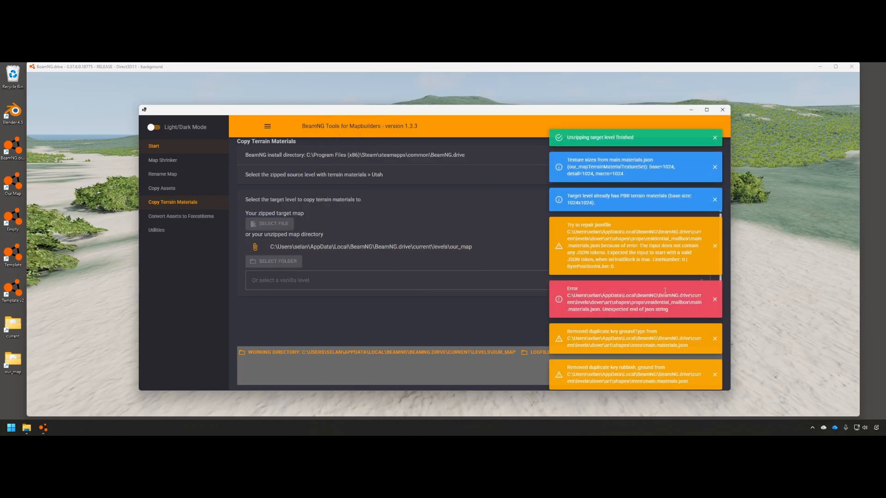
{"action": "left_click", "coordinate": [714, 298]}
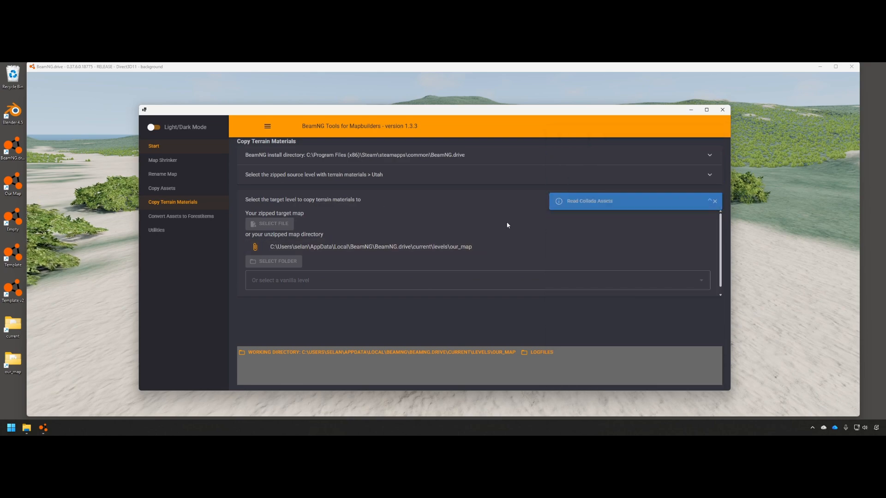
- Maximize the tool window and look through the list of terrain materials found in Utah
{"action": "left_click", "coordinate": [706, 110]}
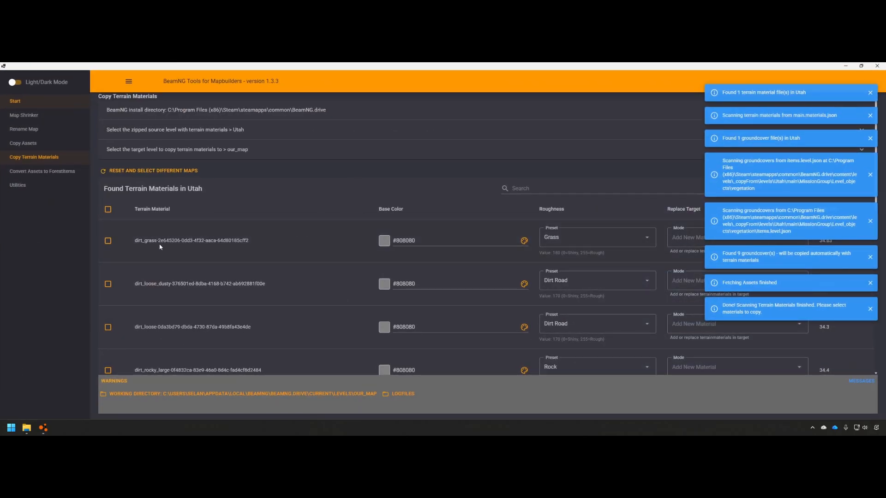
{"action": "scroll", "coordinate": [161, 226], "scroll_direction": "down", "scroll_amount": 3}
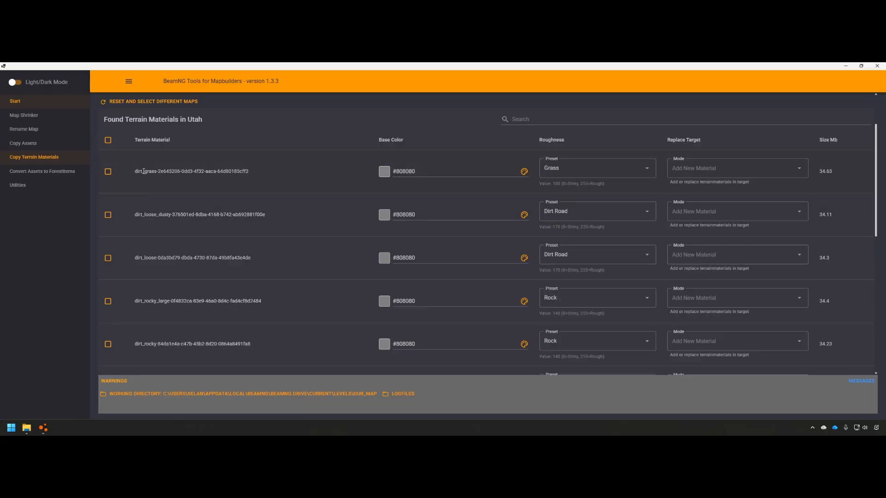
{"action": "scroll", "coordinate": [175, 226], "scroll_direction": "down", "scroll_amount": 3}
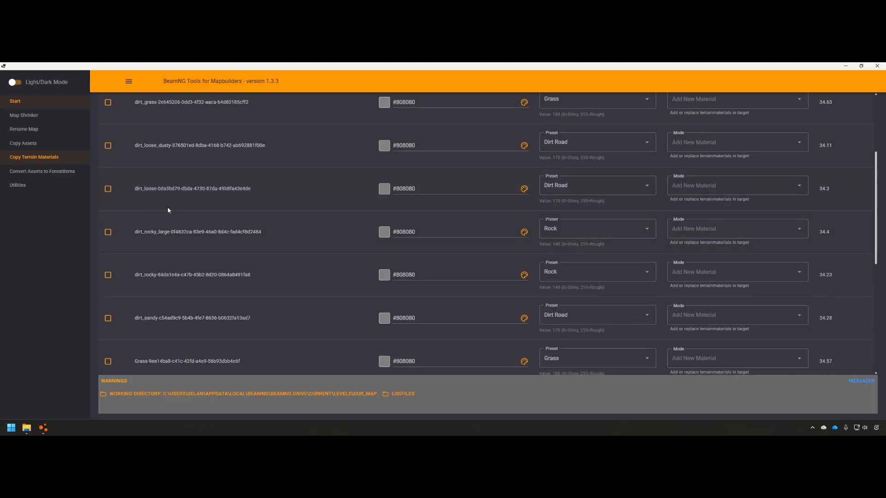
{"action": "scroll", "coordinate": [168, 210], "scroll_direction": "down", "scroll_amount": 6}
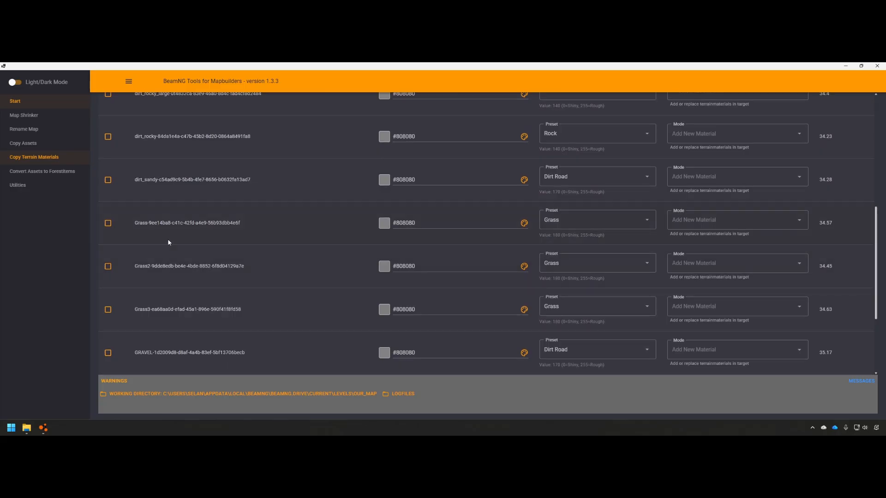
{"action": "scroll", "coordinate": [162, 258], "scroll_direction": "down", "scroll_amount": 2}
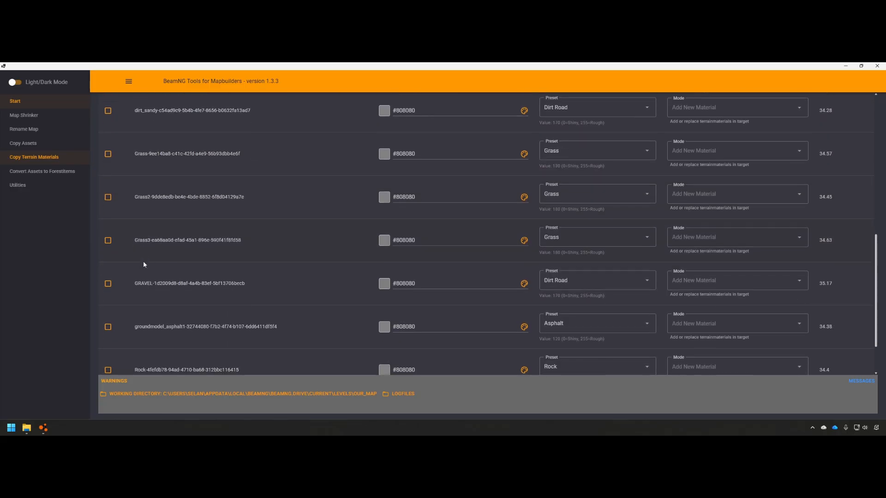
{"action": "scroll", "coordinate": [180, 260], "scroll_direction": "up", "scroll_amount": 2}
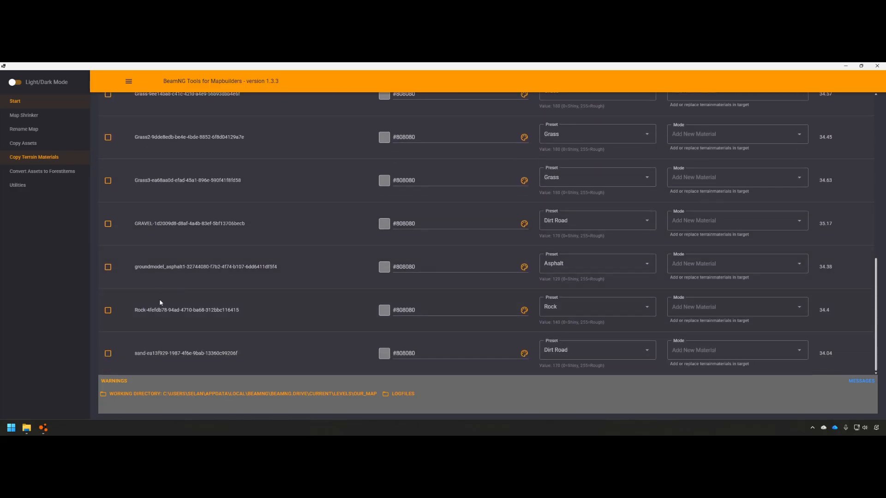
- Mark the first Grass material, not Grass2 or Grass3, for copying in the list of Utah terrain materials
{"action": "scroll", "coordinate": [159, 244], "scroll_direction": "up", "scroll_amount": 2}
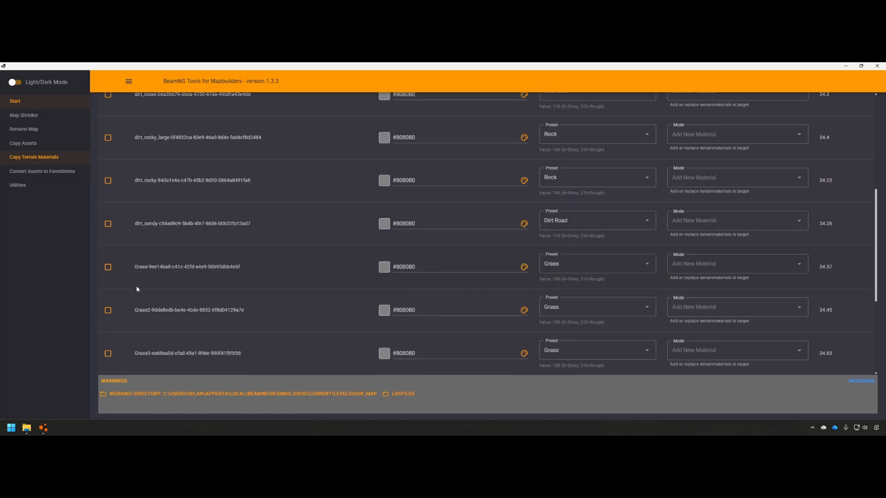
{"action": "left_click", "coordinate": [109, 268]}
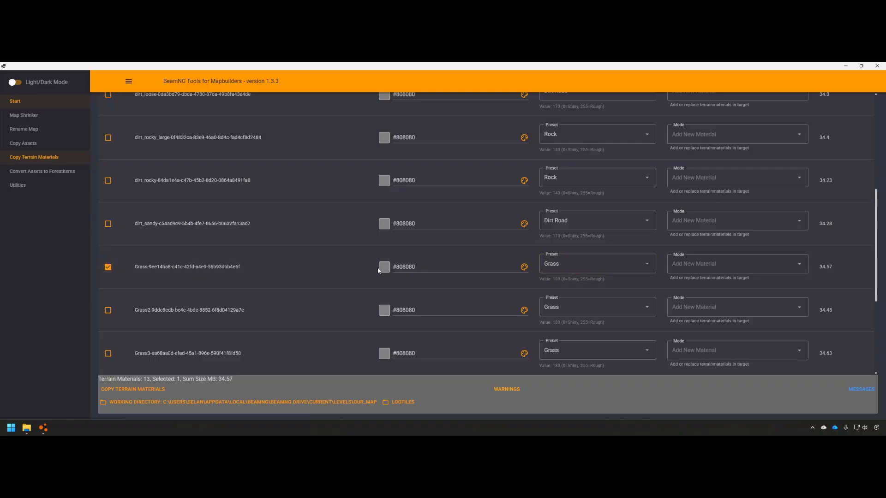
{"action": "scroll", "coordinate": [406, 258], "scroll_direction": "up", "scroll_amount": 6}
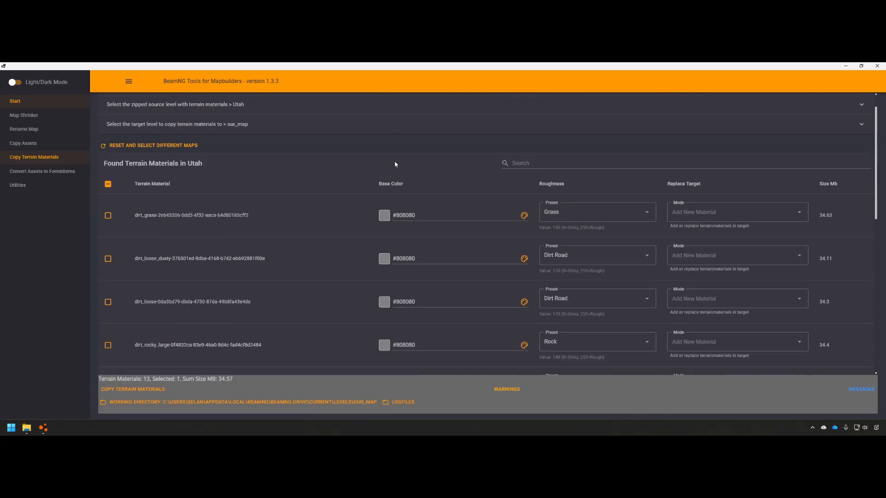
{"action": "scroll", "coordinate": [388, 175], "scroll_direction": "down", "scroll_amount": 2}
{"action": "scroll", "coordinate": [394, 152], "scroll_direction": "up", "scroll_amount": 1}
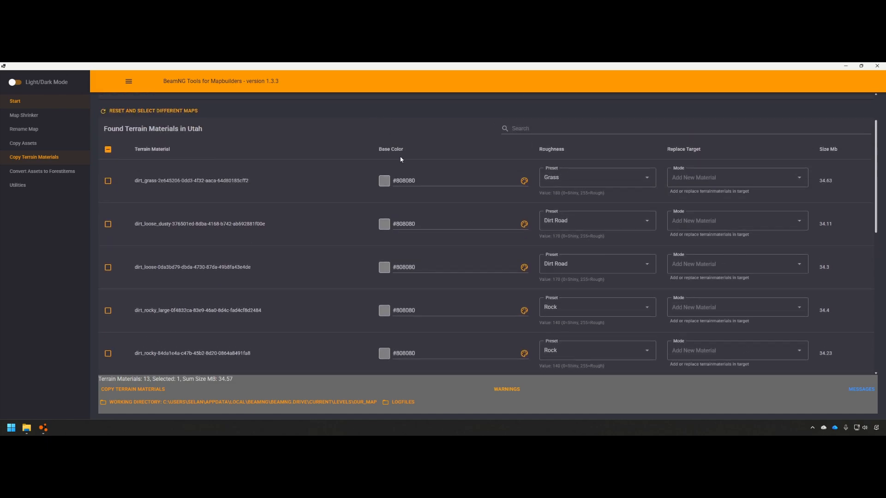
- Switch to File Explorer and open the Terrain Base folder under levels/our_map/art/terrains
{"action": "key", "text": "alt+Tab"}
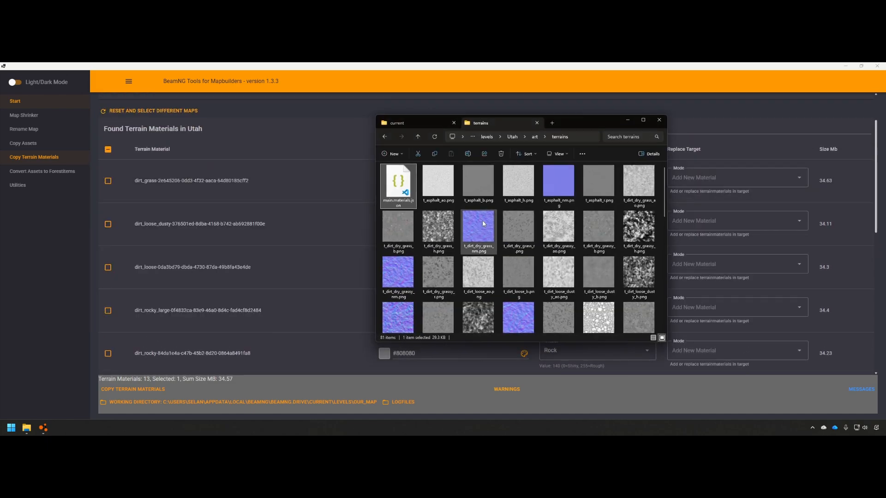
{"action": "left_click", "coordinate": [431, 123]}
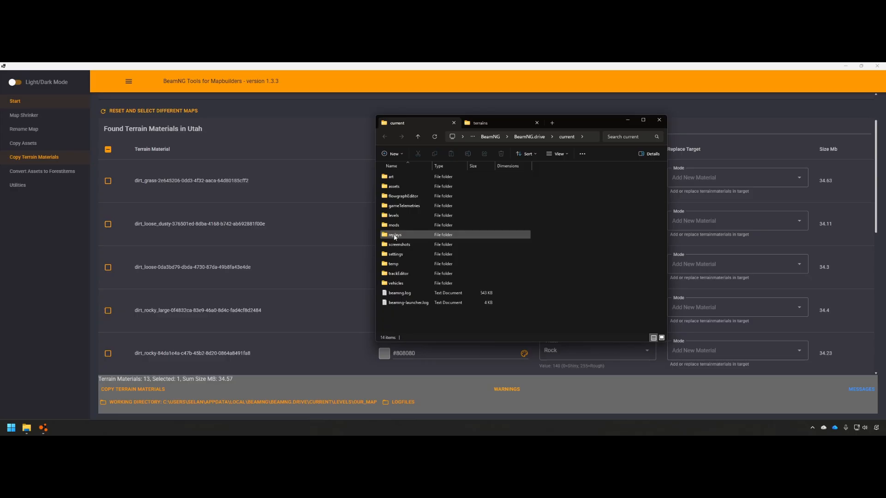
{"action": "double_click", "coordinate": [398, 225]}
{"action": "key", "text": "alt+Left"}
{"action": "double_click", "coordinate": [399, 216]}
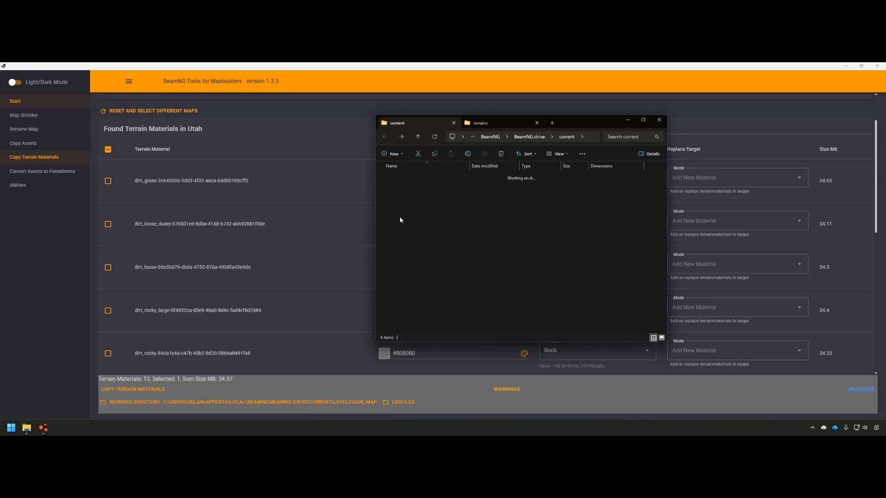
{"action": "double_click", "coordinate": [400, 198]}
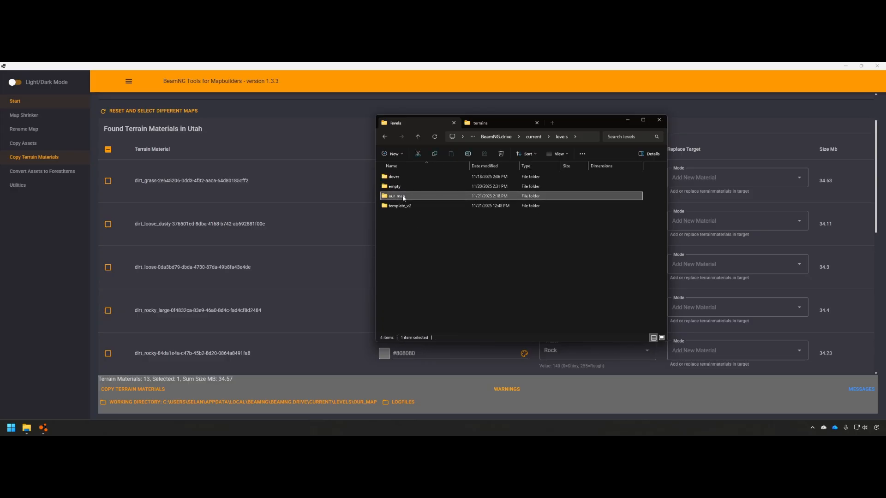
{"action": "left_click", "coordinate": [391, 178]}
{"action": "double_click", "coordinate": [392, 178]}
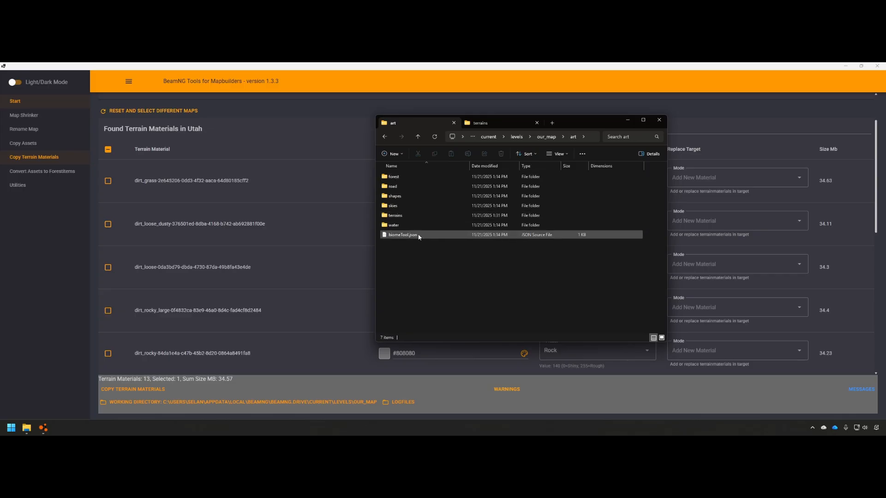
{"action": "double_click", "coordinate": [395, 215]}
{"action": "double_click", "coordinate": [398, 196]}
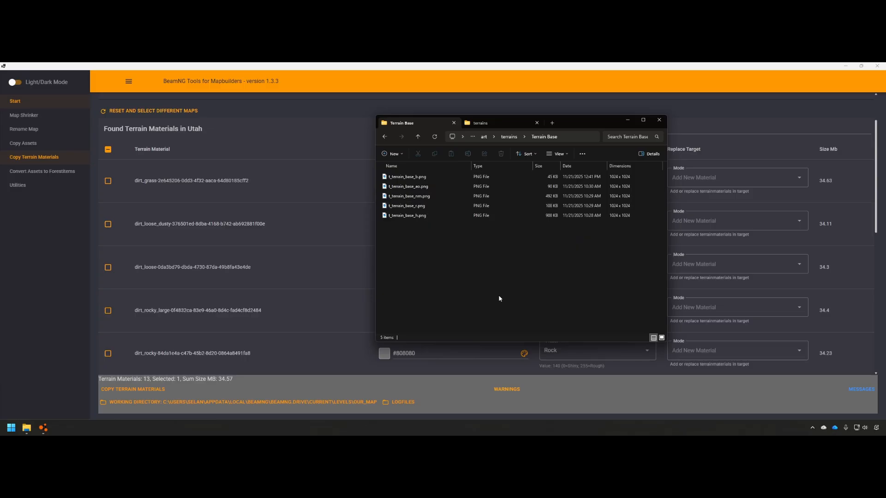
- Show the Terrain Base files as thumbnails, preview t_terrain_base_b.png, and minimize the file explorer
{"action": "left_click", "coordinate": [662, 337]}
{"action": "double_click", "coordinate": [398, 182]}
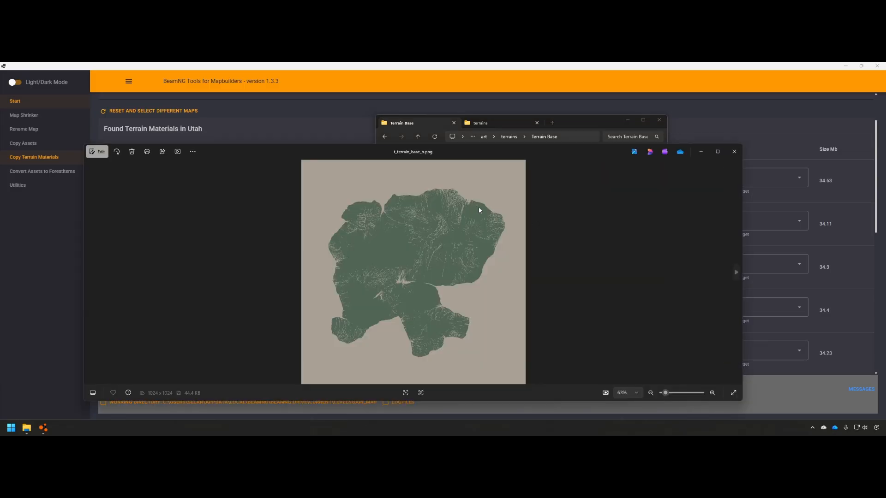
{"action": "left_click", "coordinate": [734, 152]}
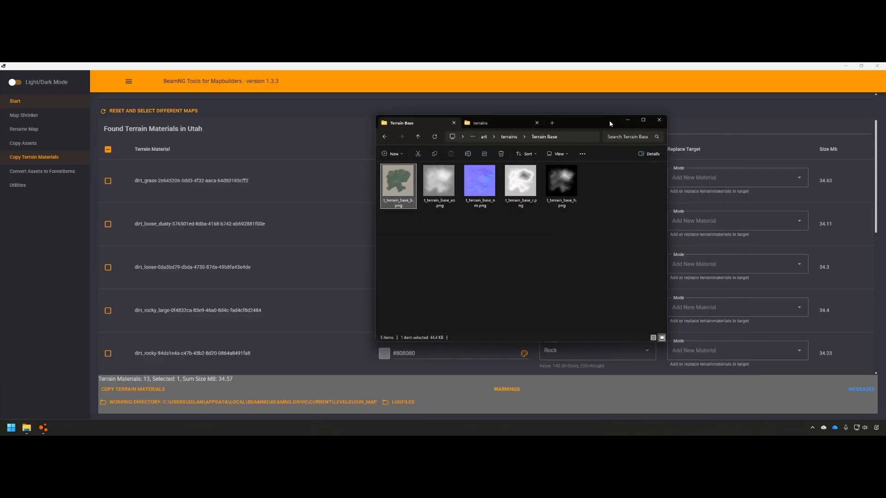
{"action": "left_click", "coordinate": [627, 119]}
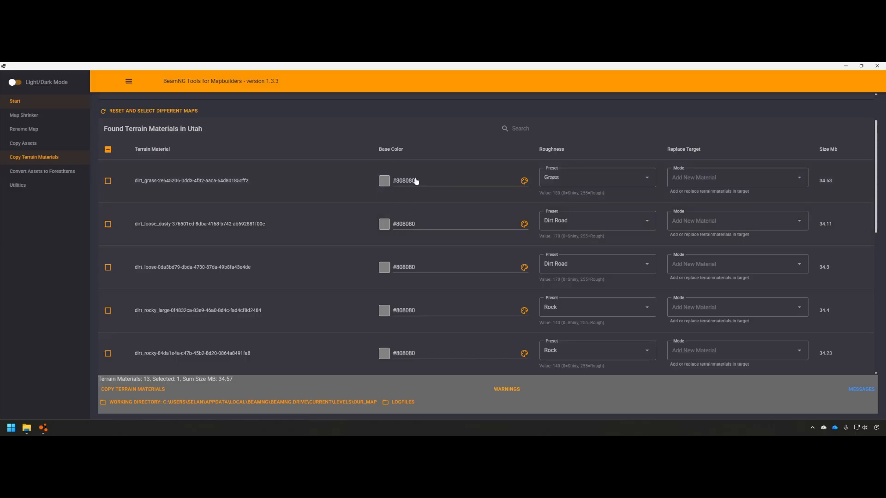
- Set the base color of the marked Grass material to the muted dark green #41573d
{"action": "scroll", "coordinate": [403, 250], "scroll_direction": "down", "scroll_amount": 4}
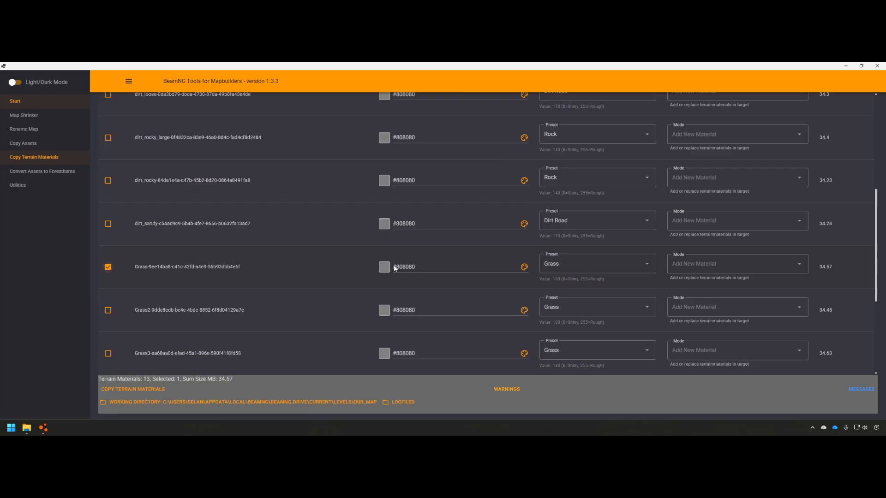
{"action": "left_click", "coordinate": [393, 272]}
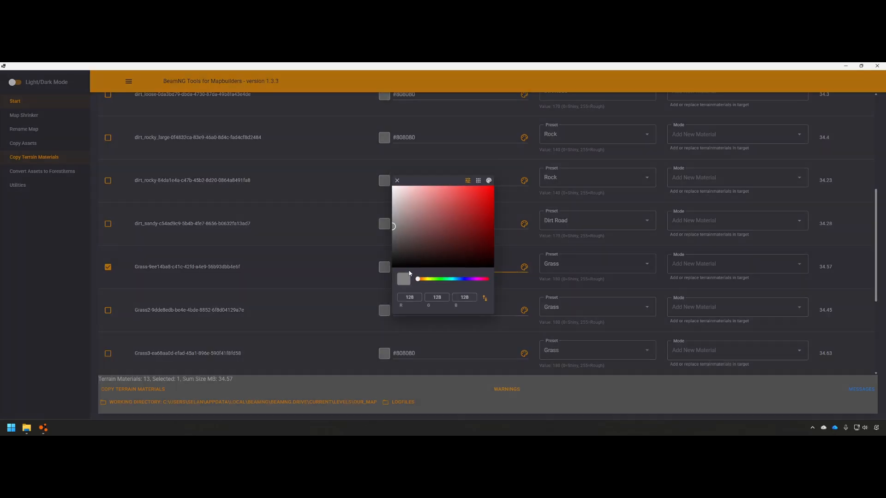
{"action": "left_click", "coordinate": [434, 281]}
{"action": "left_click_drag", "start_coordinate": [434, 280], "coordinate": [447, 244]}
{"action": "left_click", "coordinate": [437, 244]}
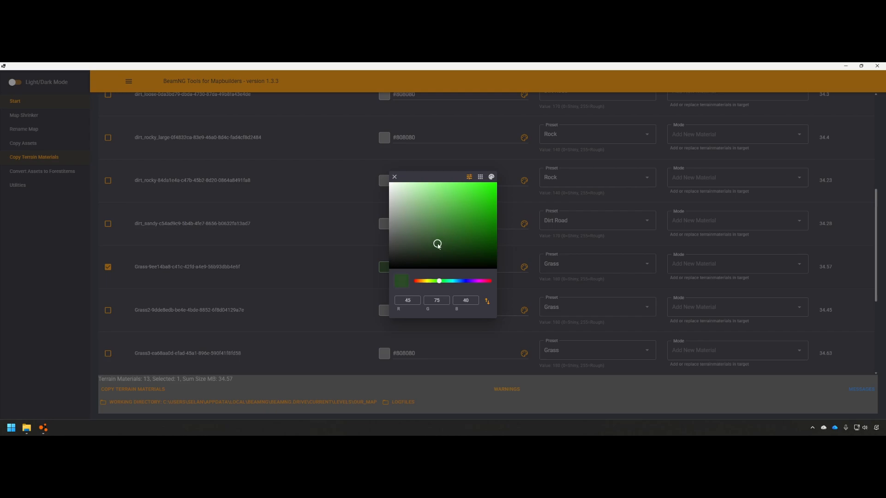
{"action": "left_click", "coordinate": [420, 240]}
{"action": "left_click", "coordinate": [395, 177]}
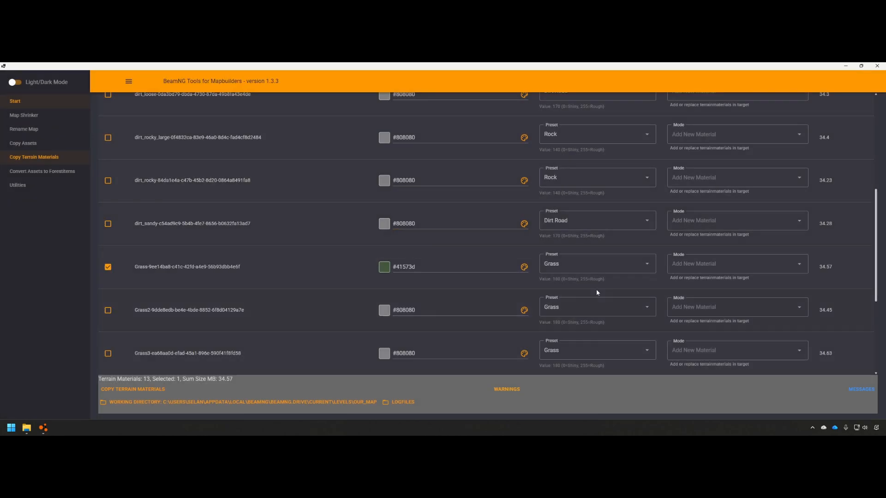
{"action": "left_click", "coordinate": [436, 269]}
{"action": "key", "text": "alt+Tab"}
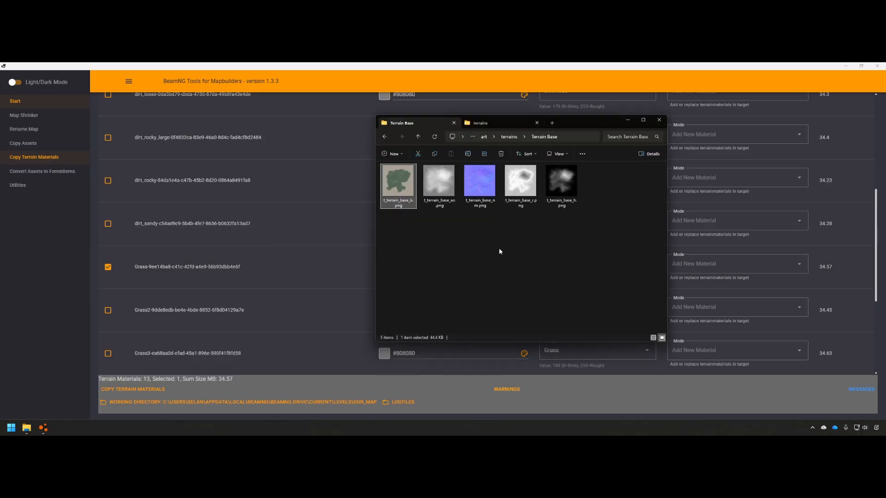
{"action": "left_click_drag", "start_coordinate": [401, 207], "coordinate": [389, 259]}
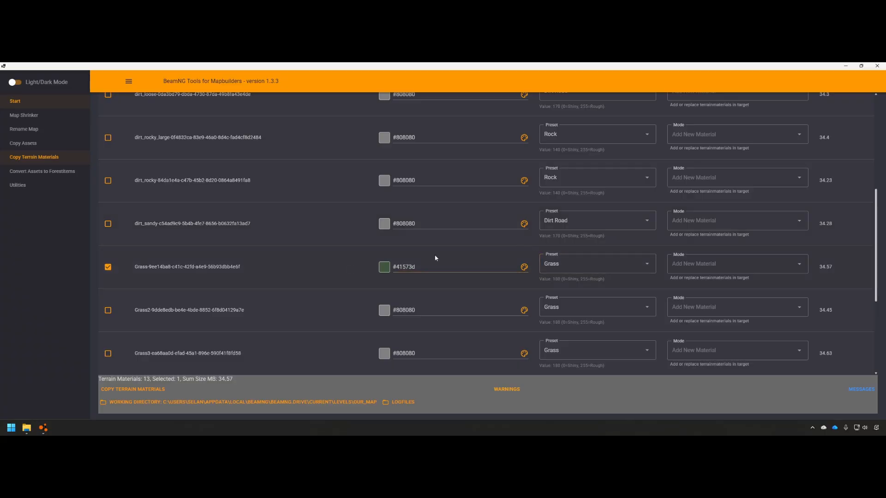
{"action": "key", "text": "alt+Tab"}
{"action": "key", "text": "alt+Tab"}
- Switch to File Explorer and open the art/terrains folder of the dover level
{"action": "key", "text": "alt+Tab"}
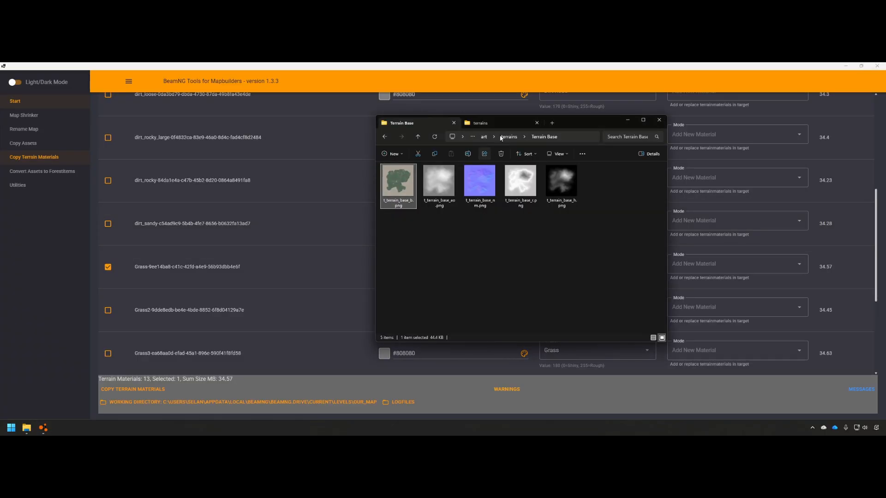
{"action": "left_click", "coordinate": [384, 137]}
{"action": "left_click", "coordinate": [385, 137]}
{"action": "left_click", "coordinate": [384, 137]}
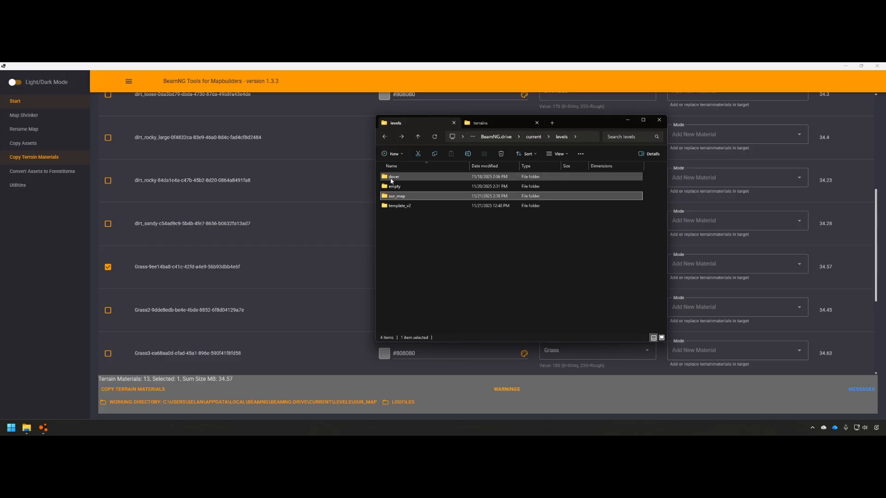
{"action": "double_click", "coordinate": [391, 177]}
{"action": "double_click", "coordinate": [393, 178]}
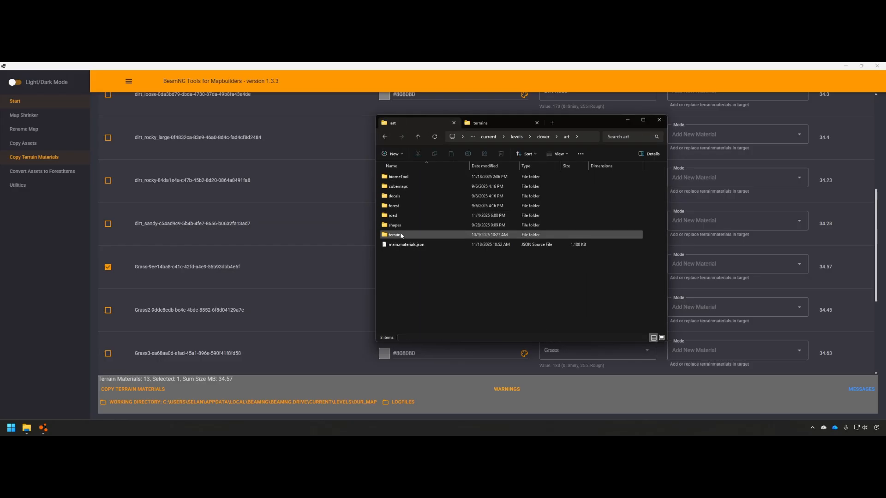
{"action": "double_click", "coordinate": [401, 235]}
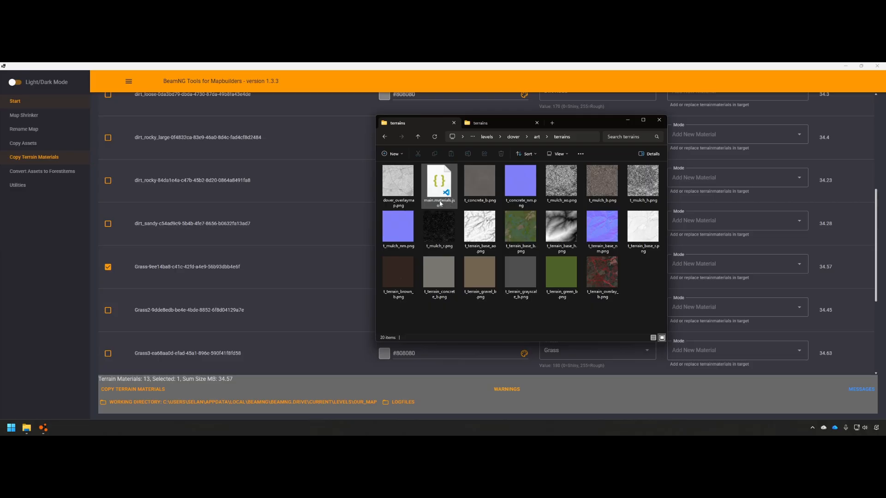
- Preview the dover textures t_concrete_b.png and t_terrain_grayscale_b.png, closing the image viewer after each
{"action": "double_click", "coordinate": [480, 182]}
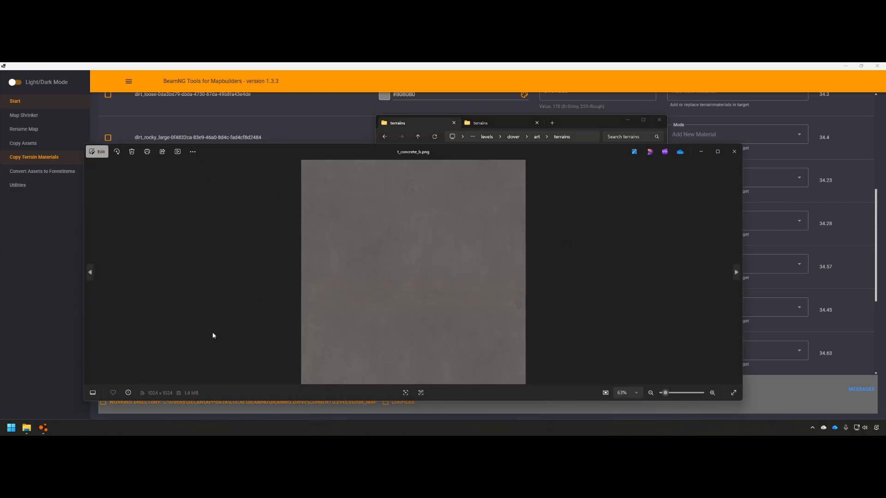
{"action": "left_click", "coordinate": [734, 152]}
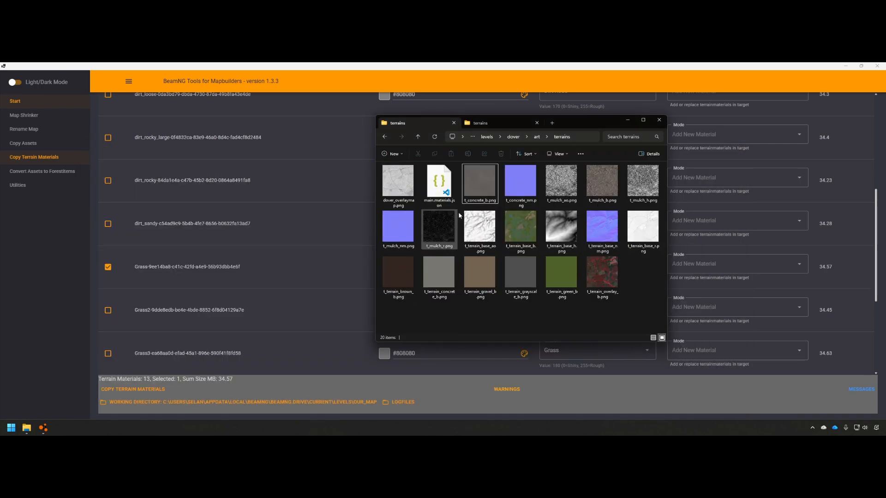
{"action": "double_click", "coordinate": [519, 288]}
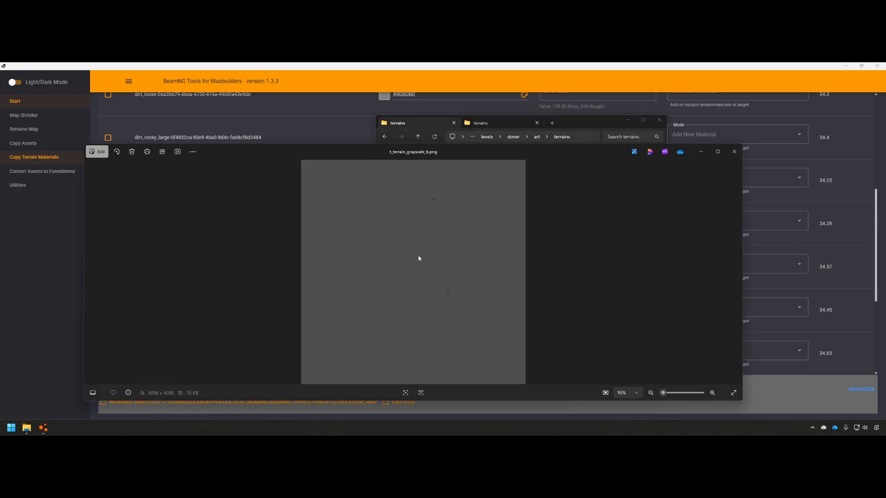
{"action": "left_click", "coordinate": [734, 151]}
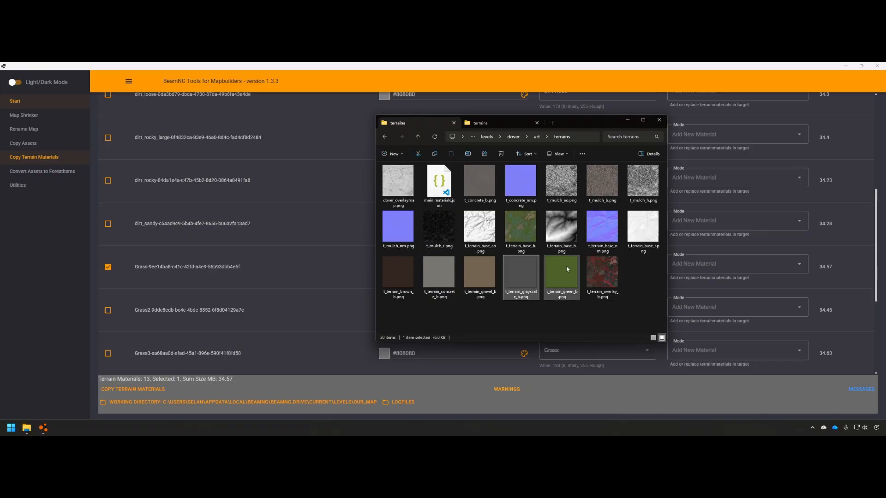
- Preview the dover textures t_terrain_concrete_b.png and t_mulch_b.png, closing the image viewer after each
{"action": "left_click", "coordinate": [455, 270]}
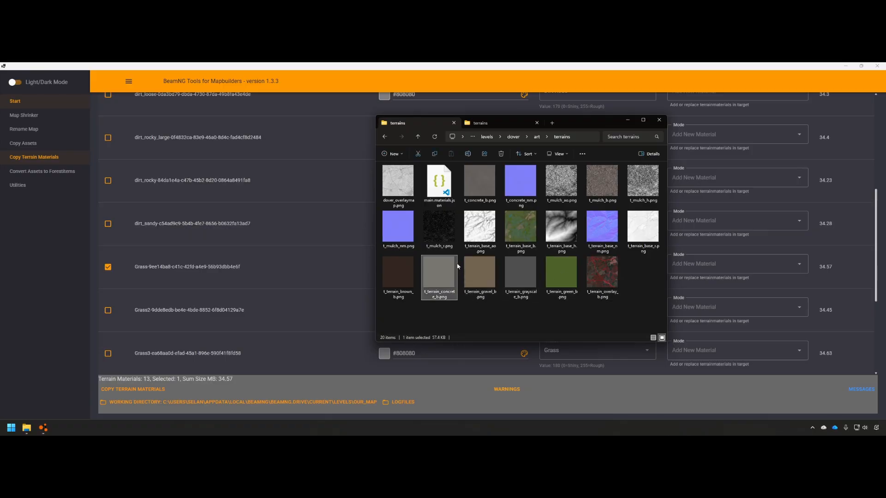
{"action": "double_click", "coordinate": [439, 298]}
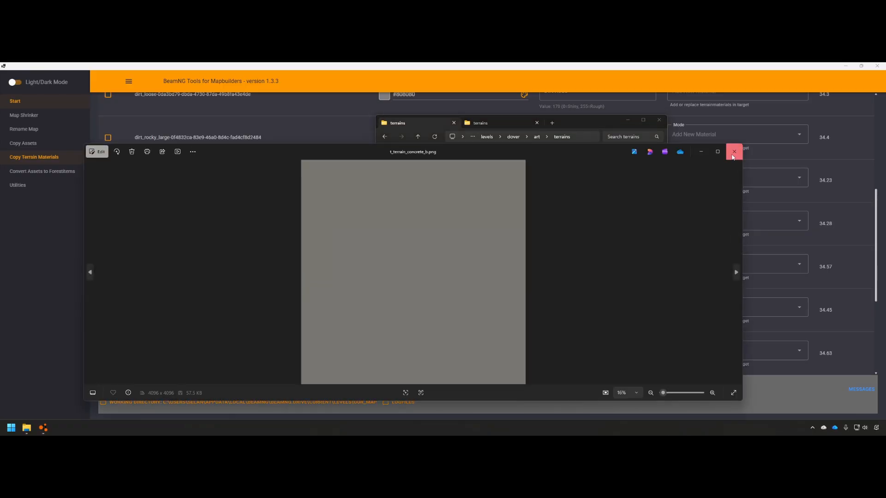
{"action": "left_click", "coordinate": [734, 152]}
{"action": "left_click", "coordinate": [472, 272]}
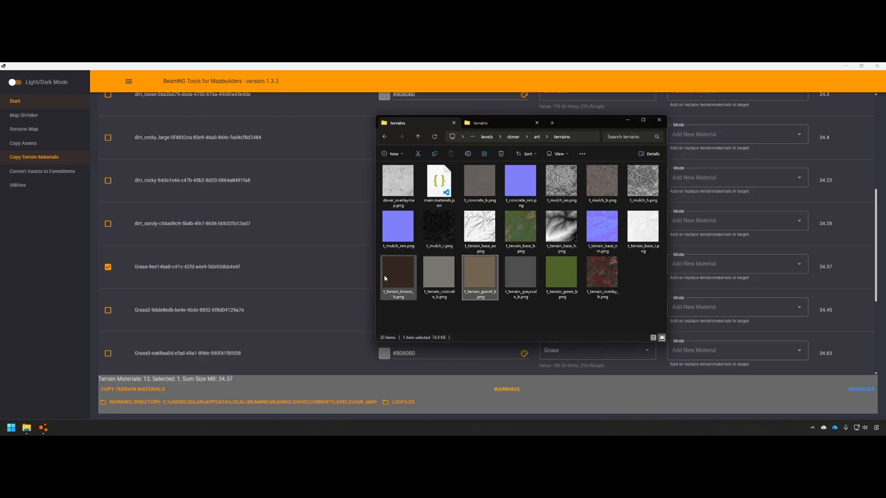
{"action": "left_click", "coordinate": [602, 182]}
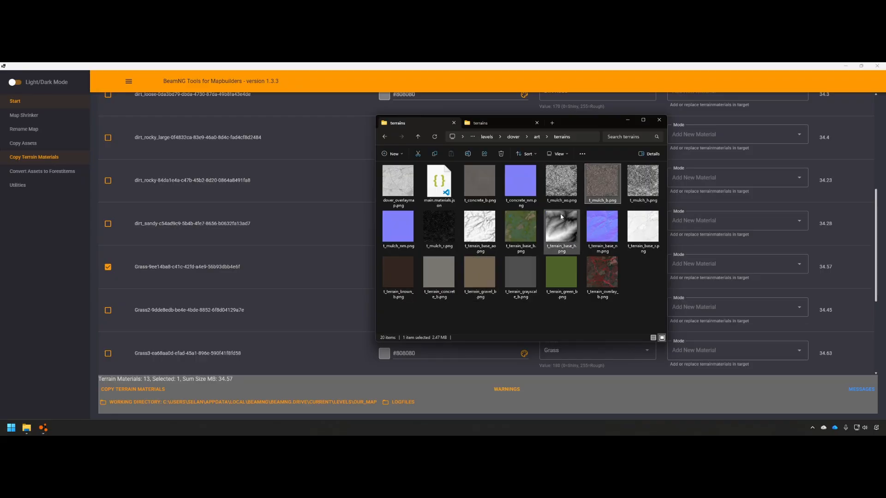
{"action": "double_click", "coordinate": [598, 190]}
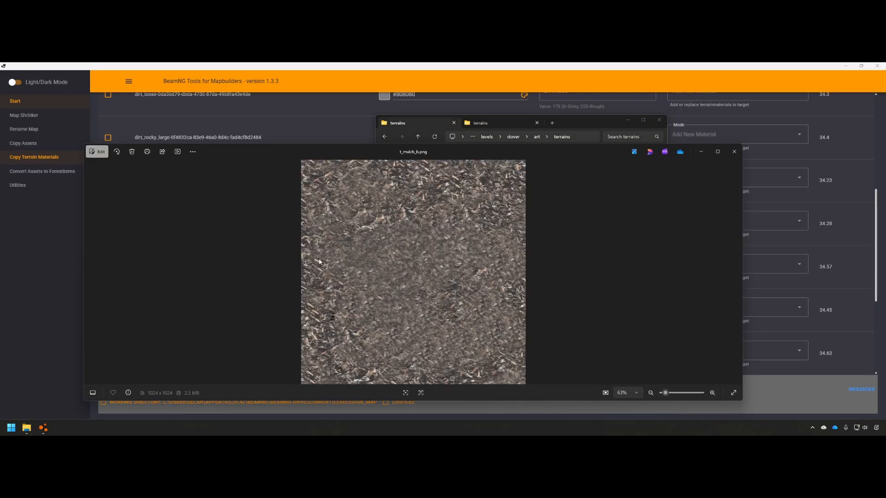
{"action": "left_click", "coordinate": [735, 152]}
- Open and close t_terrain_brown_b.png, and select the five plain-color textures from t_terrain_brown_b.png through t_terrain_green_b.png
{"action": "left_click", "coordinate": [403, 280]}
{"action": "double_click", "coordinate": [398, 281]}
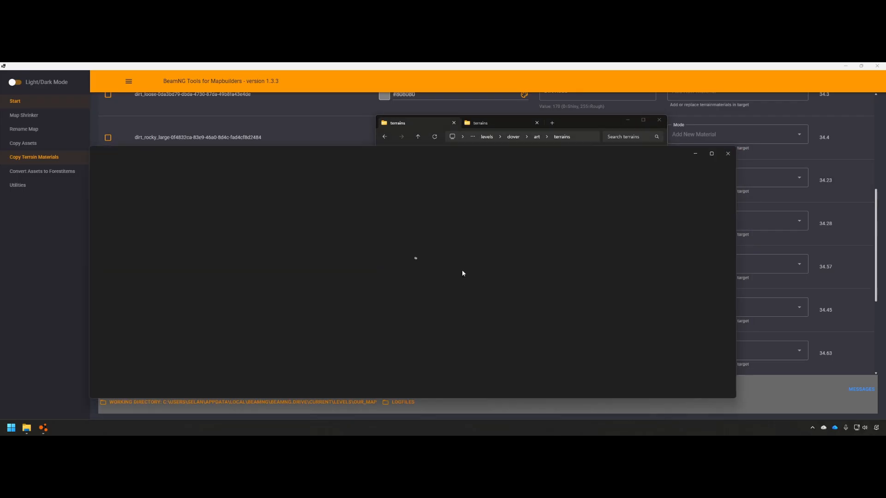
{"action": "left_click", "coordinate": [733, 152]}
{"action": "left_click", "coordinate": [497, 319]}
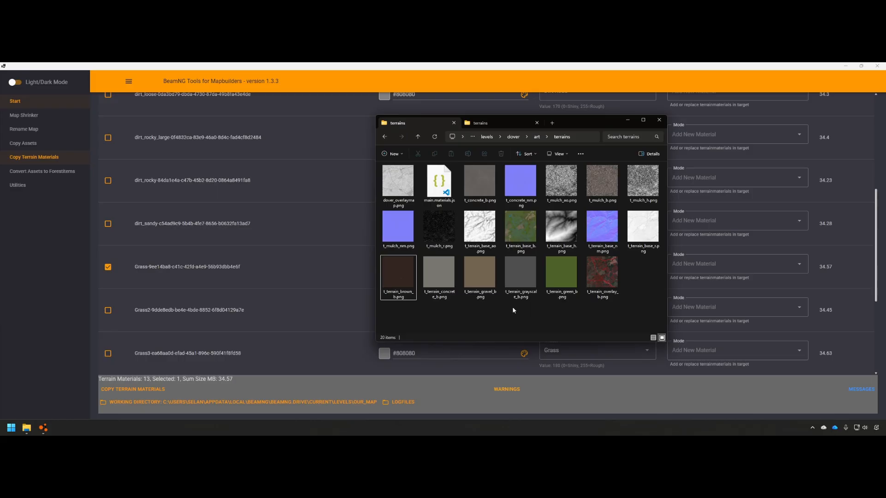
{"action": "left_click_drag", "start_coordinate": [565, 319], "coordinate": [399, 256]}
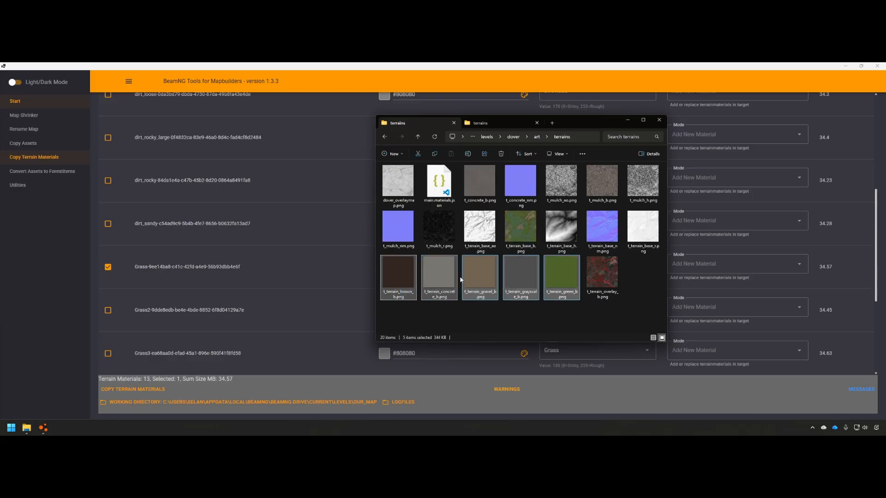
- Inspect the dover texture t_terrain_base_b.png up close, close the image viewer, and minimize the folder window
{"action": "double_click", "coordinate": [511, 232]}
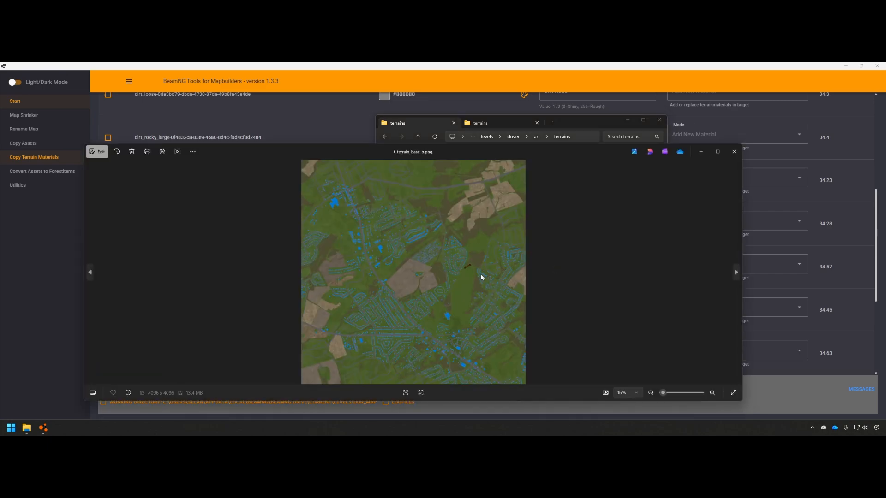
{"action": "scroll", "coordinate": [482, 277], "scroll_direction": "up", "scroll_amount": 10}
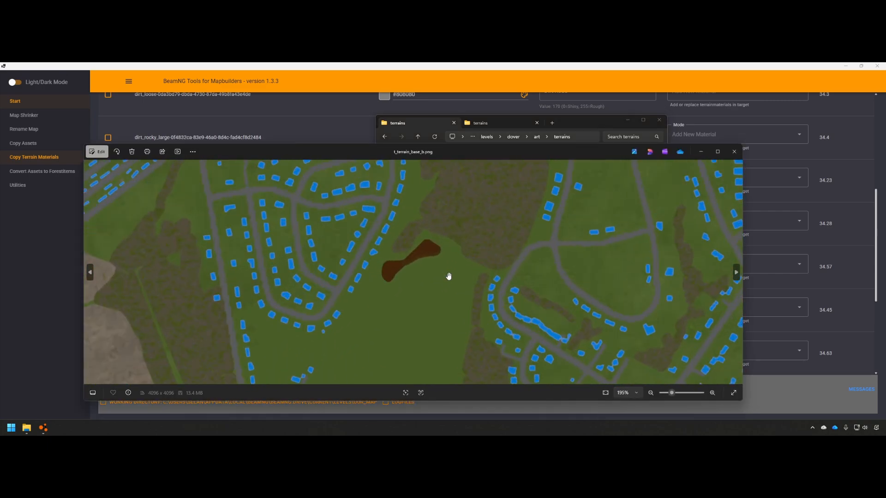
{"action": "left_click_drag", "start_coordinate": [455, 311], "coordinate": [459, 268]}
{"action": "scroll", "coordinate": [461, 293], "scroll_direction": "down", "scroll_amount": 10}
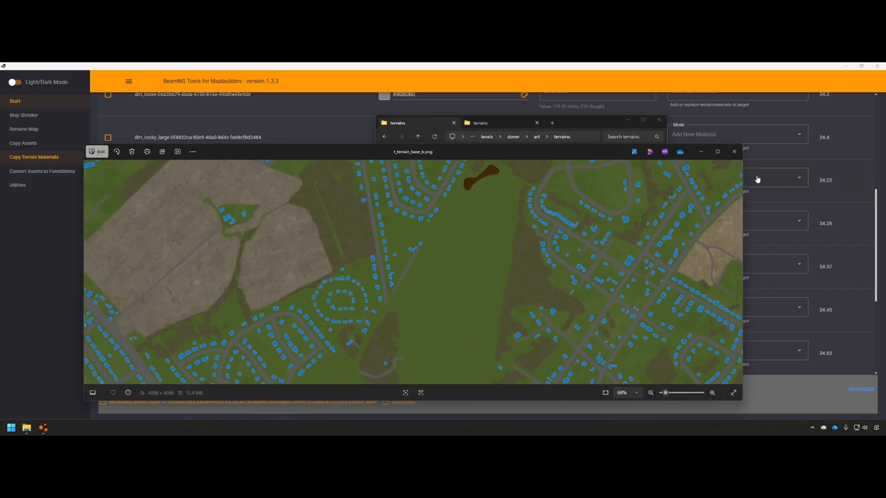
{"action": "left_click", "coordinate": [734, 151]}
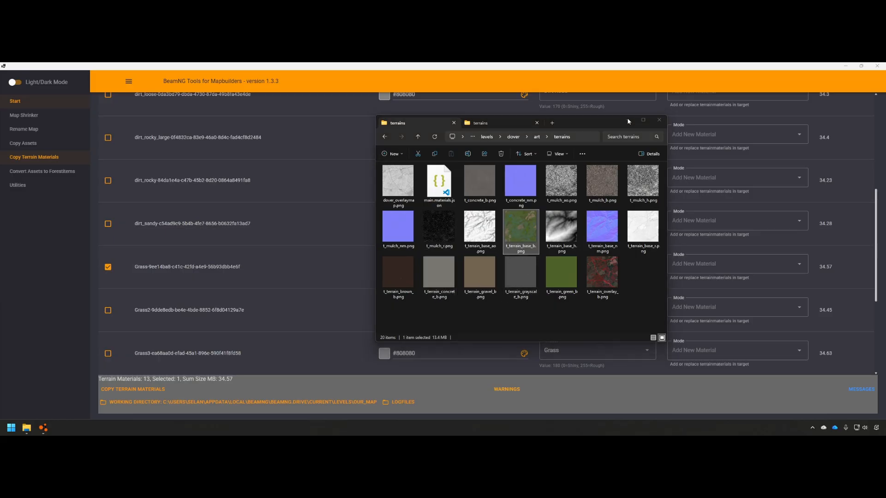
{"action": "left_click", "coordinate": [627, 119]}
- Set the checked Grass material with base color #41573d to replace the target's Grass material, and copy it into our_map
{"action": "scroll", "coordinate": [253, 330], "scroll_direction": "down", "scroll_amount": 3}
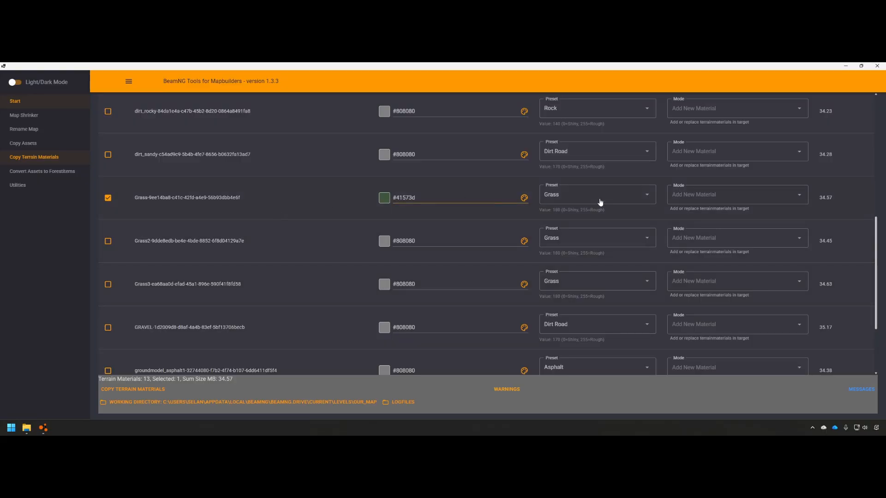
{"action": "left_click", "coordinate": [636, 194]}
{"action": "left_click", "coordinate": [731, 192]}
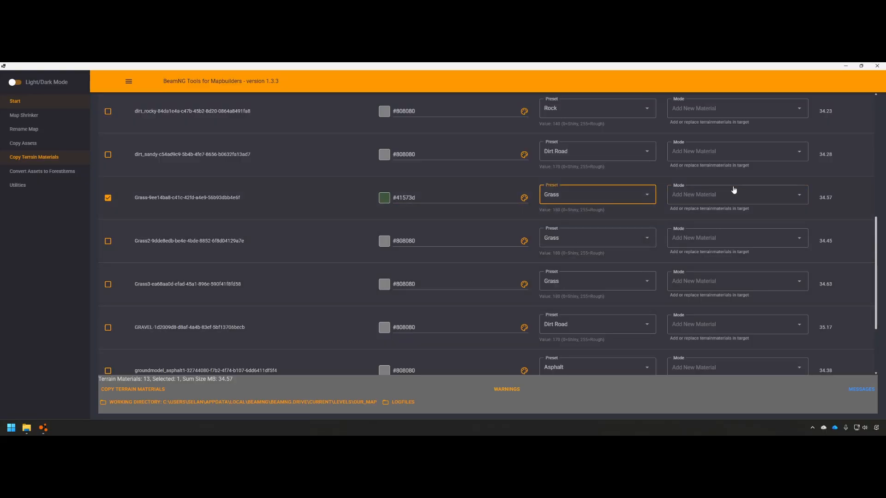
{"action": "left_click", "coordinate": [735, 194]}
{"action": "left_click", "coordinate": [677, 236]}
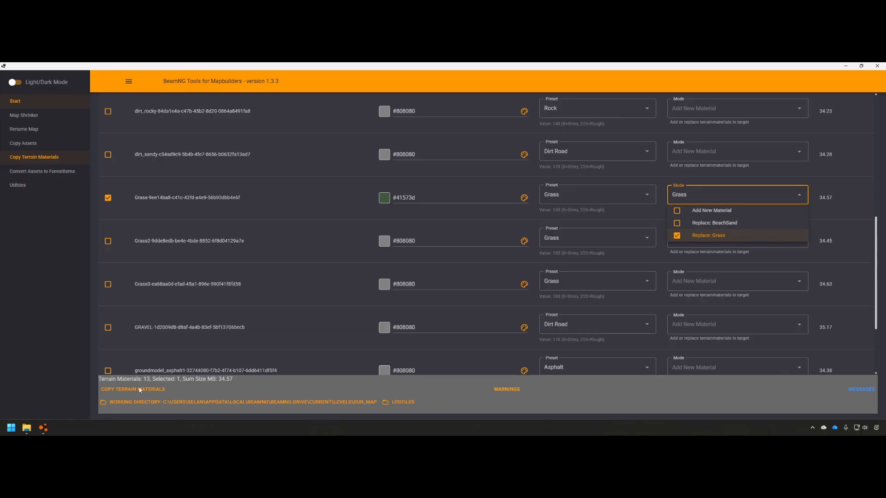
{"action": "left_click", "coordinate": [824, 197]}
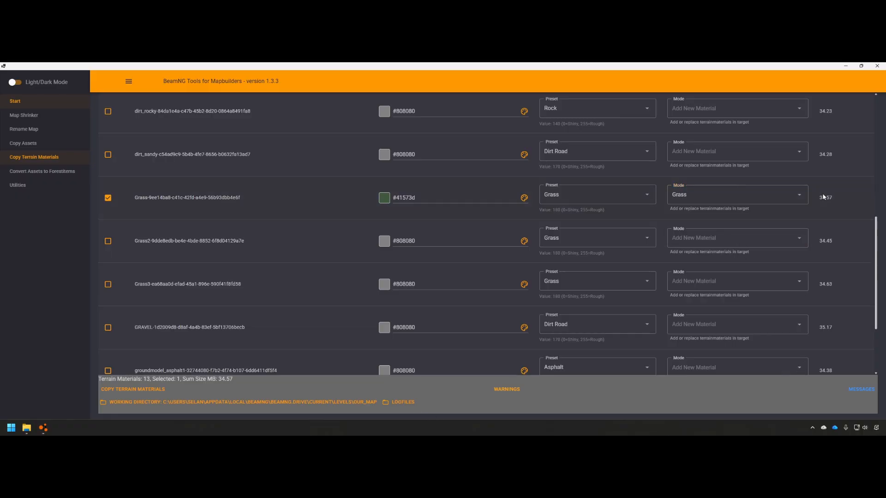
{"action": "left_click", "coordinate": [122, 390]}
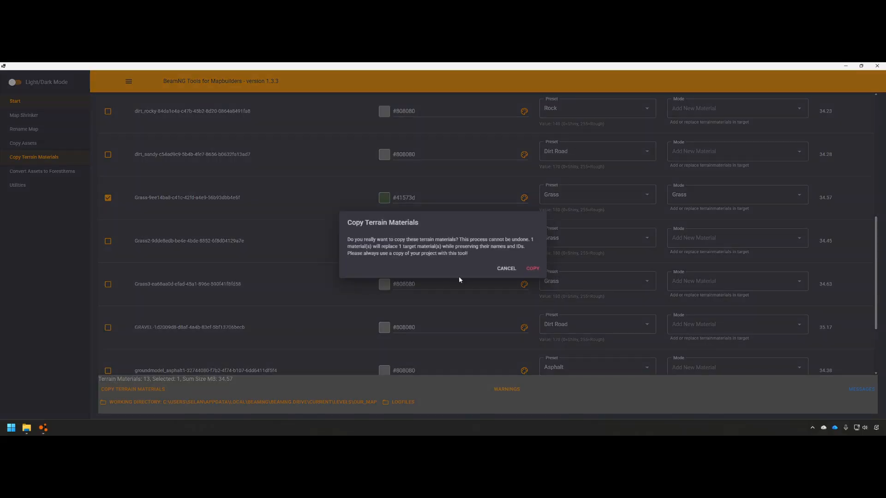
{"action": "left_click", "coordinate": [533, 268]}
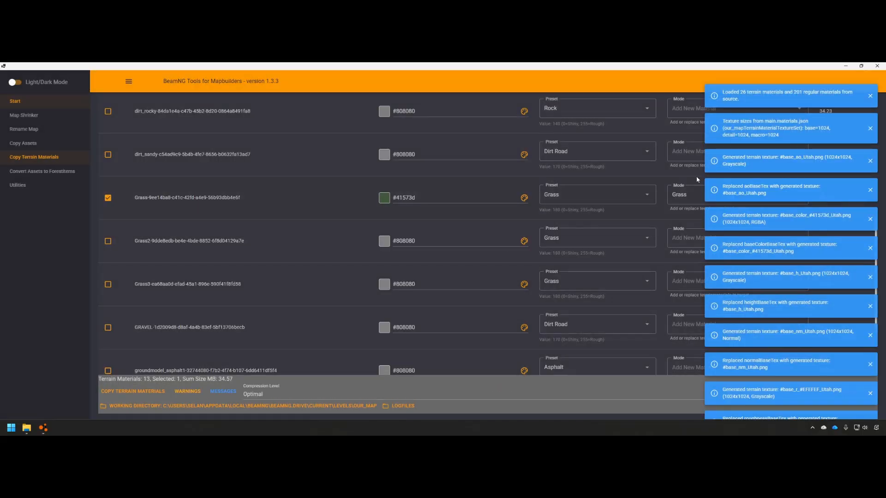
- Switch to BeamNG.drive and reload the our_map level in Freeroam
{"action": "key", "text": "alt+Tab"}
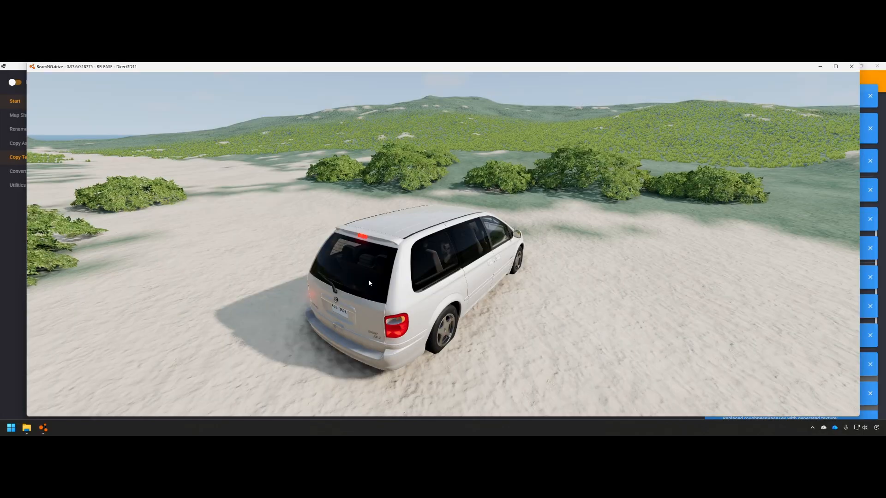
{"action": "key", "text": "Escape"}
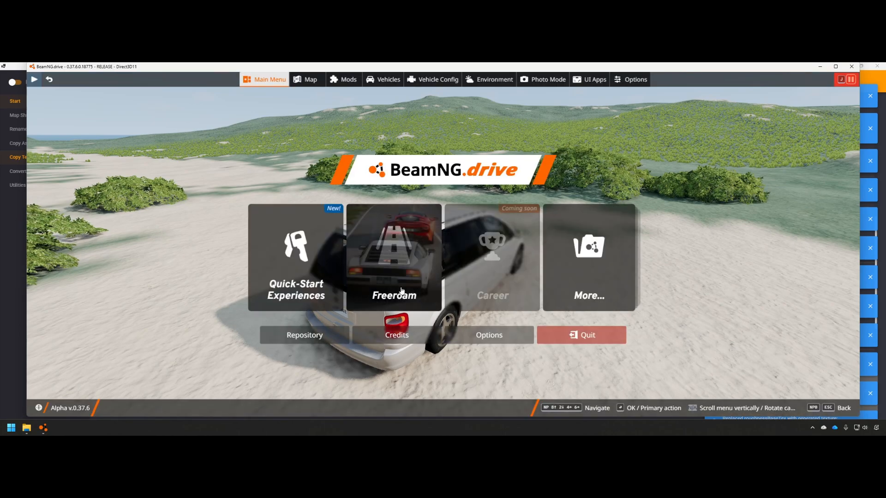
{"action": "left_click", "coordinate": [456, 325]}
{"action": "scroll", "coordinate": [457, 326], "scroll_direction": "down", "scroll_amount": 2}
{"action": "scroll", "coordinate": [129, 185], "scroll_direction": "up", "scroll_amount": 2}
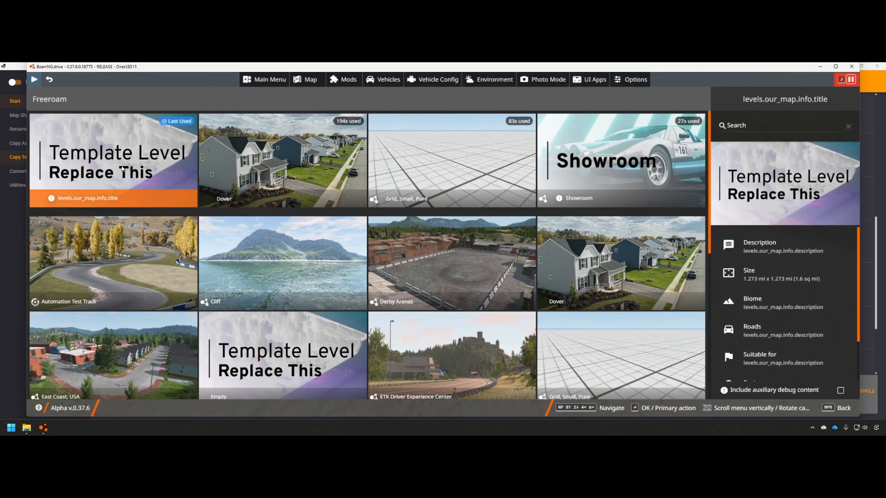
{"action": "left_click", "coordinate": [123, 164]}
{"action": "left_click", "coordinate": [166, 262]}
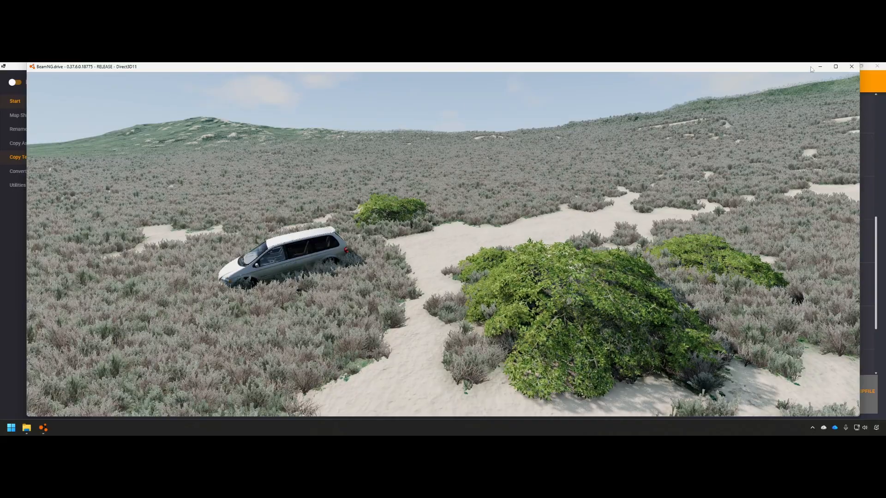
- Clear the map tools window from behind the game, shift the game window slightly, and switch to the dover terrains folder
{"action": "left_click", "coordinate": [16, 193]}
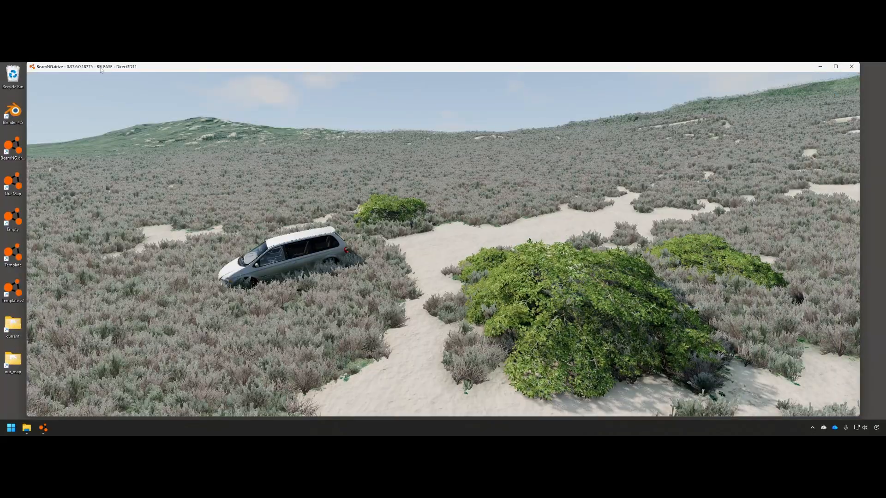
{"action": "mouse_move", "coordinate": [101, 69]}
{"action": "left_mouse_down"}
{"action": "mouse_move", "coordinate": [133, 118]}
{"action": "mouse_move", "coordinate": [106, 70]}
{"action": "left_mouse_up"}
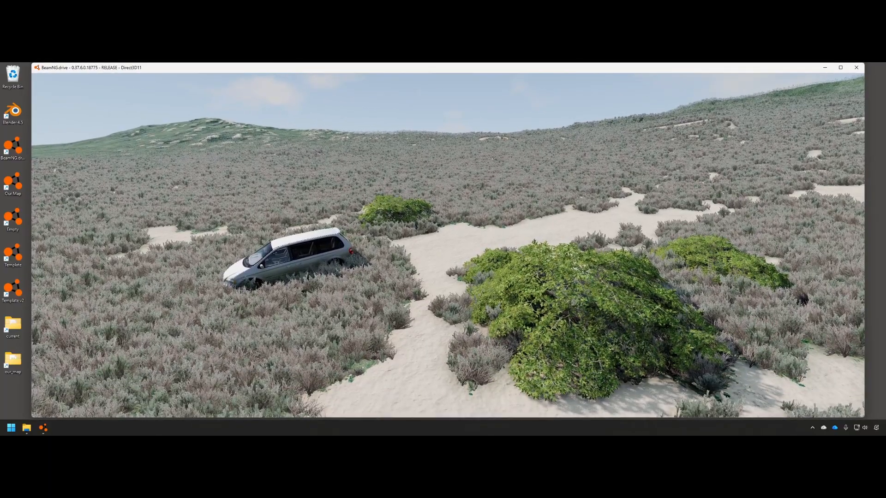
{"action": "key", "text": "alt+Tab"}
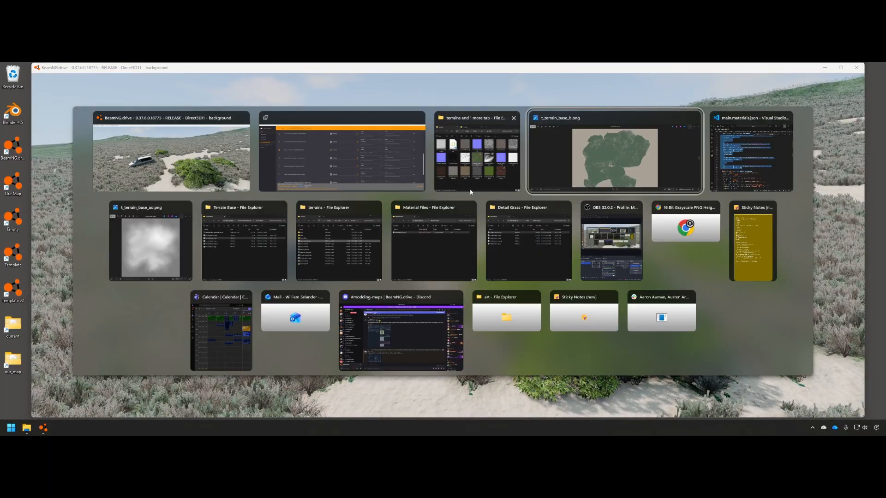
{"action": "left_click", "coordinate": [472, 177]}
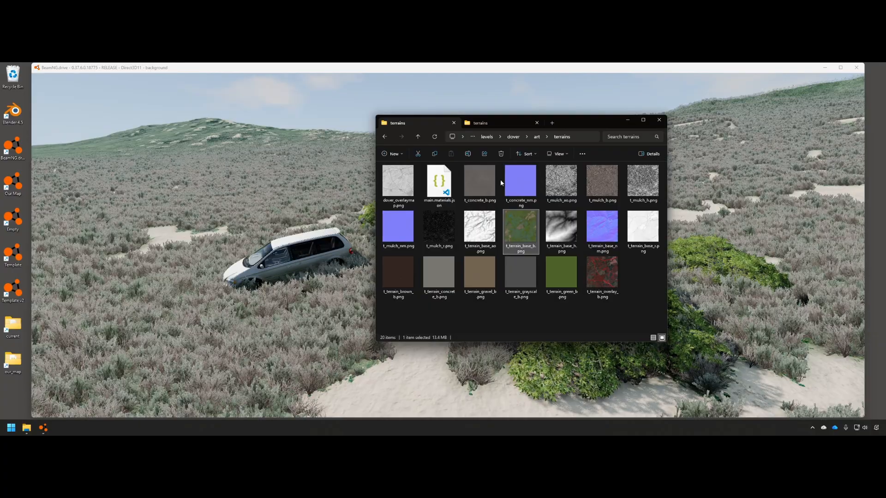
- Open the dover t_terrain_base_b.png and narrow its viewer, placing it over the right part of the game view
{"action": "double_click", "coordinate": [511, 239]}
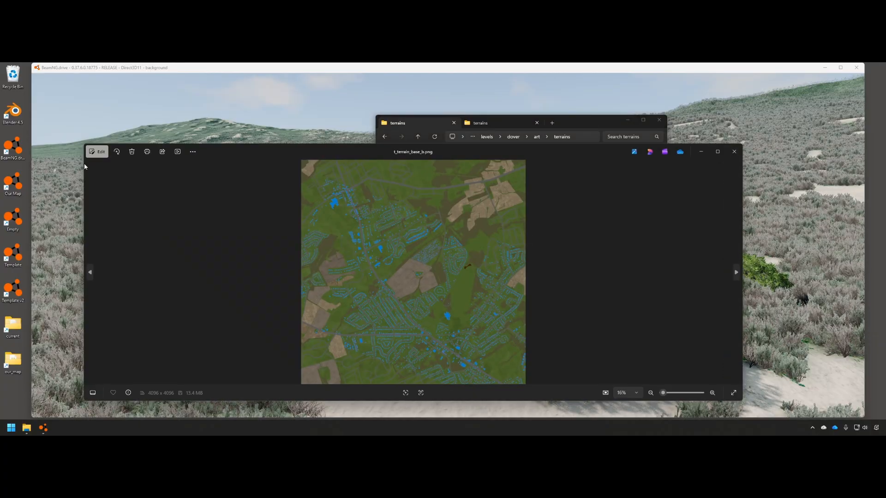
{"action": "left_click_drag", "start_coordinate": [82, 164], "coordinate": [497, 178]}
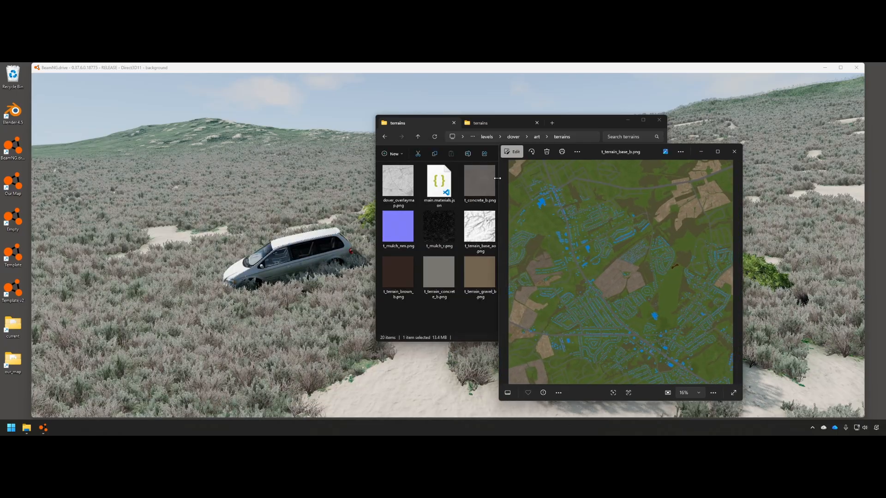
{"action": "left_click_drag", "start_coordinate": [607, 151], "coordinate": [685, 99]}
- Examine the fields, roads and building footprints painted in dover's base color texture, ending on the whole image
{"action": "scroll", "coordinate": [728, 199], "scroll_direction": "up", "scroll_amount": 6}
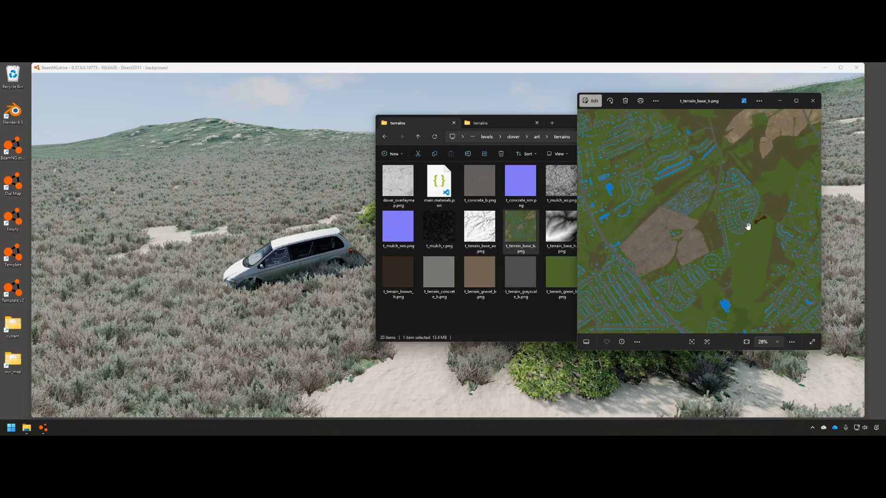
{"action": "scroll", "coordinate": [743, 222], "scroll_direction": "up", "scroll_amount": 4}
{"action": "scroll", "coordinate": [708, 223], "scroll_direction": "down", "scroll_amount": 9}
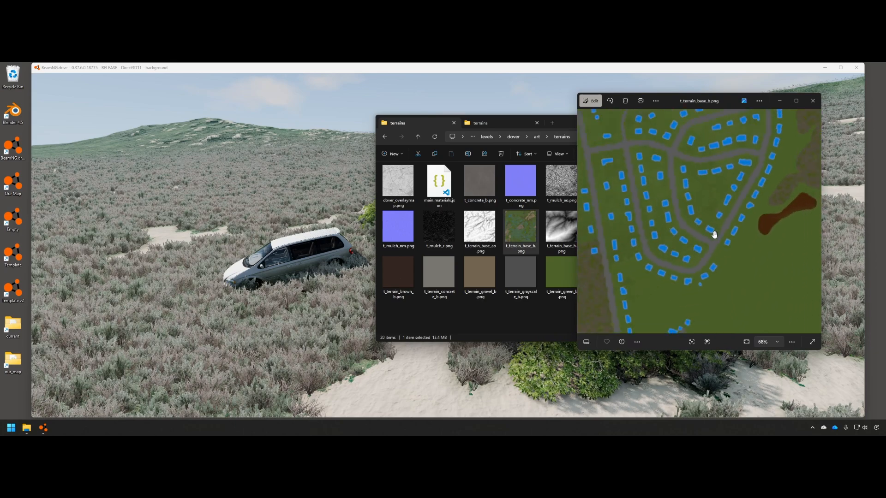
{"action": "left_click_drag", "start_coordinate": [698, 267], "coordinate": [692, 302]}
{"action": "left_click_drag", "start_coordinate": [756, 328], "coordinate": [690, 207]}
{"action": "scroll", "coordinate": [687, 210], "scroll_direction": "up", "scroll_amount": 2}
{"action": "left_click_drag", "start_coordinate": [703, 255], "coordinate": [753, 265]}
{"action": "scroll", "coordinate": [706, 247], "scroll_direction": "up", "scroll_amount": 5}
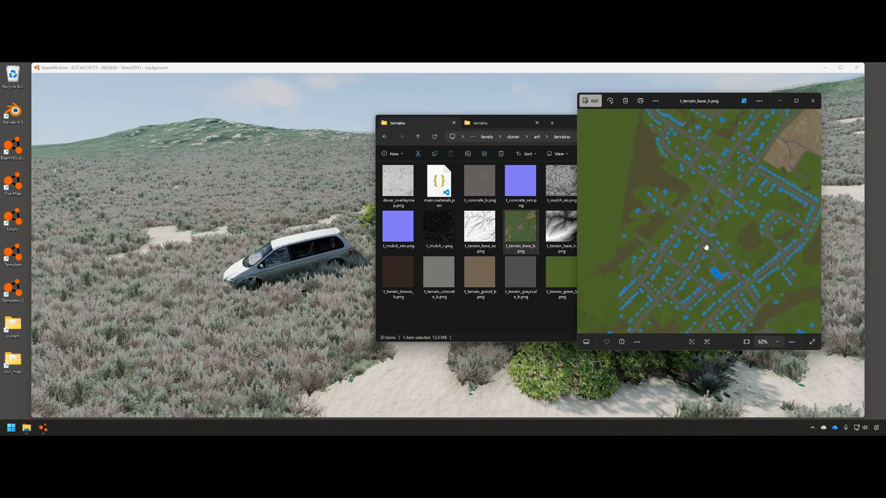
{"action": "scroll", "coordinate": [680, 233], "scroll_direction": "down", "scroll_amount": 7}
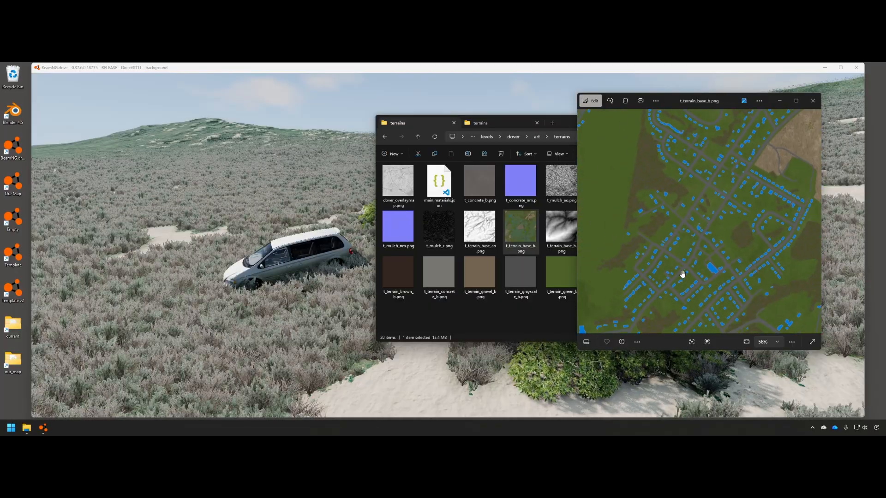
{"action": "scroll", "coordinate": [647, 227], "scroll_direction": "down", "scroll_amount": 3}
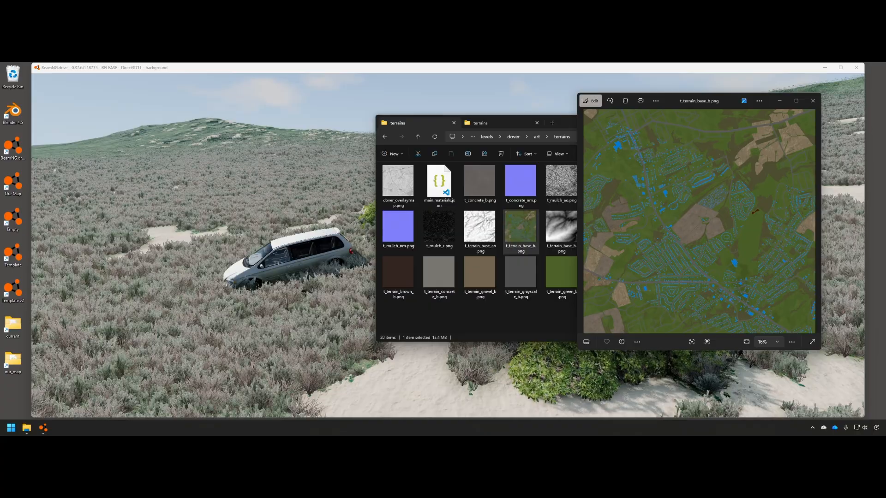
- Open the east_coast_usa folder in Dev Base Terrain Materials, place its window beside the dover folder, and enlarge the thumbnails
{"action": "double_click", "coordinate": [409, 187]}
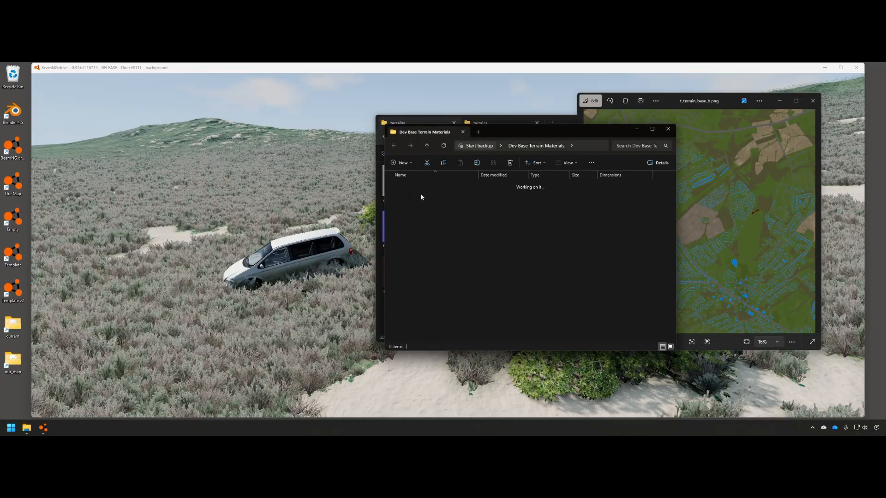
{"action": "left_click", "coordinate": [669, 347]}
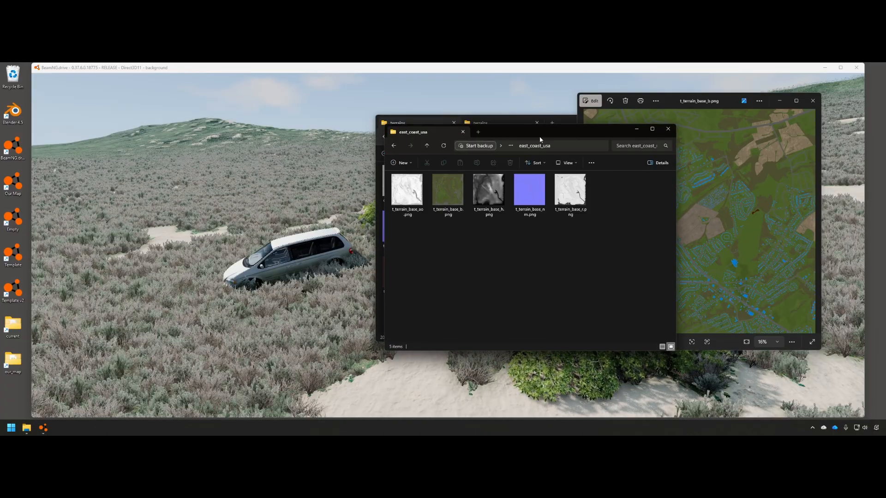
{"action": "left_click_drag", "start_coordinate": [541, 140], "coordinate": [235, 128]}
{"action": "scroll", "coordinate": [281, 233], "scroll_direction": "up", "scroll_amount": 2, "text": "ctrl"}
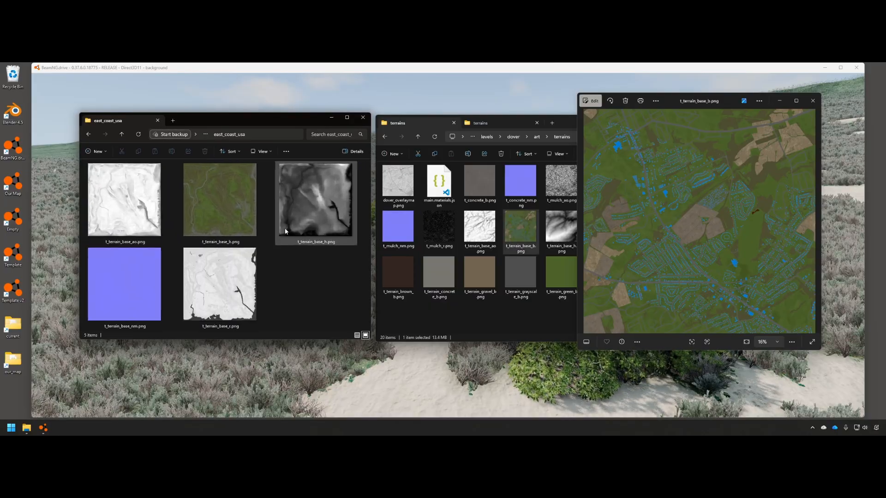
{"action": "scroll", "coordinate": [285, 231], "scroll_direction": "up", "scroll_amount": 1, "text": "ctrl"}
{"action": "scroll", "coordinate": [286, 228], "scroll_direction": "down", "scroll_amount": 2}
{"action": "scroll", "coordinate": [286, 227], "scroll_direction": "up", "scroll_amount": 2}
- Open the east_coast_usa t_terrain_base_b.png and place its narrowed viewer beside the dover texture
{"action": "double_click", "coordinate": [279, 227]}
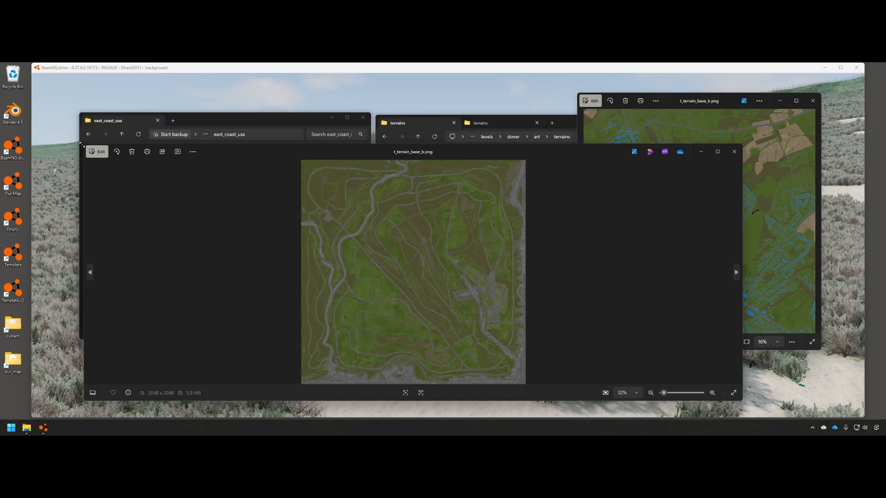
{"action": "left_click_drag", "start_coordinate": [81, 144], "coordinate": [459, 124]}
{"action": "left_click_drag", "start_coordinate": [596, 134], "coordinate": [436, 102]}
{"action": "left_click", "coordinate": [314, 130]}
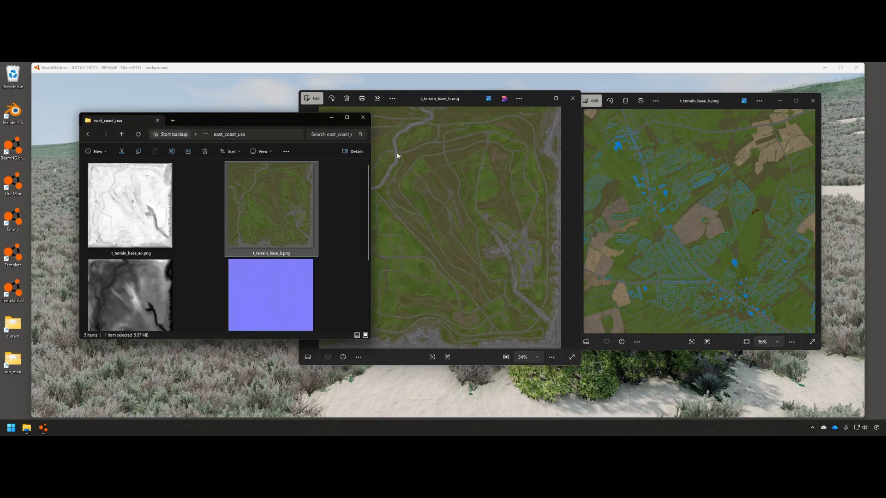
- Open t_terrain_base_b.png from the west_coast_usa folder and place its narrowed viewer beside the east coast texture
{"action": "left_click", "coordinate": [104, 135]}
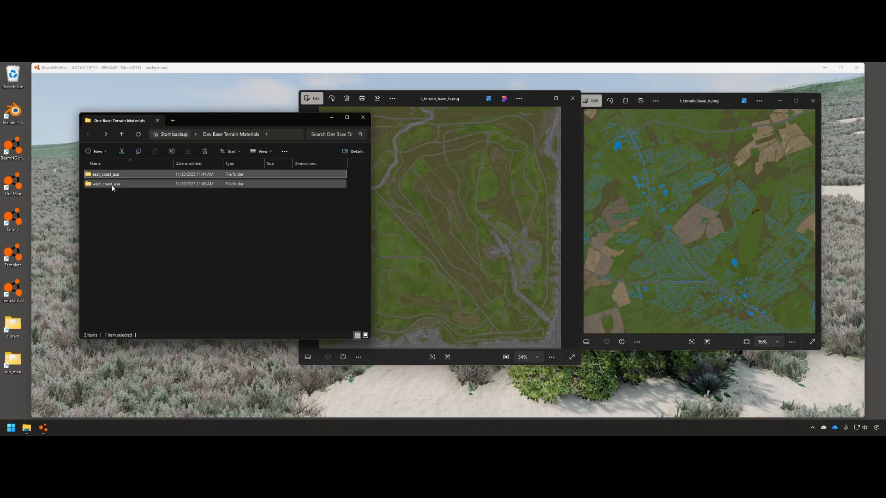
{"action": "double_click", "coordinate": [220, 183]}
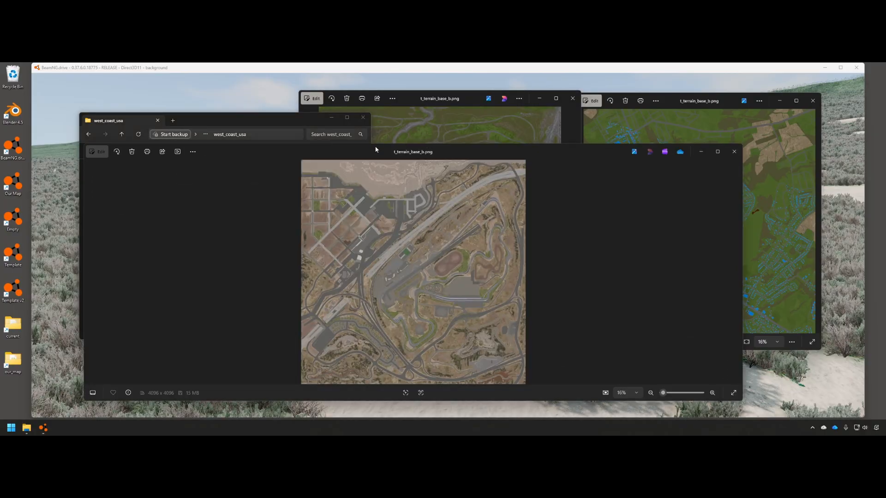
{"action": "left_click_drag", "start_coordinate": [743, 208], "coordinate": [366, 208]}
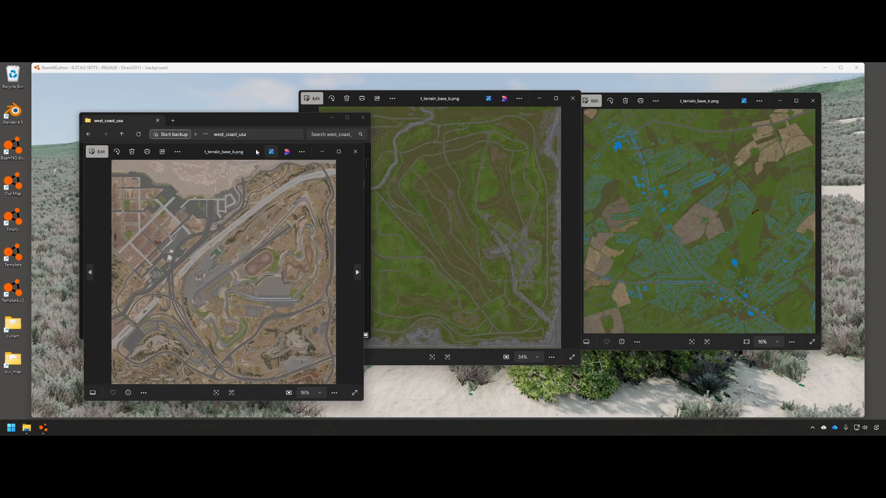
{"action": "left_click_drag", "start_coordinate": [250, 118], "coordinate": [225, 105]}
- Minimize the west_coast_usa folder window and enlarge the west coast texture's viewer for side-by-side comparison
{"action": "left_click", "coordinate": [351, 127]}
{"action": "left_click", "coordinate": [331, 117]}
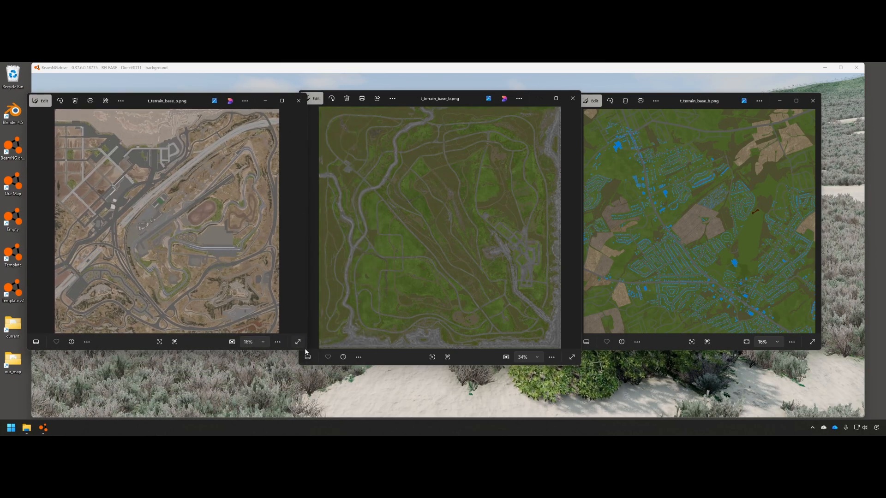
{"action": "left_click_drag", "start_coordinate": [307, 351], "coordinate": [312, 378]}
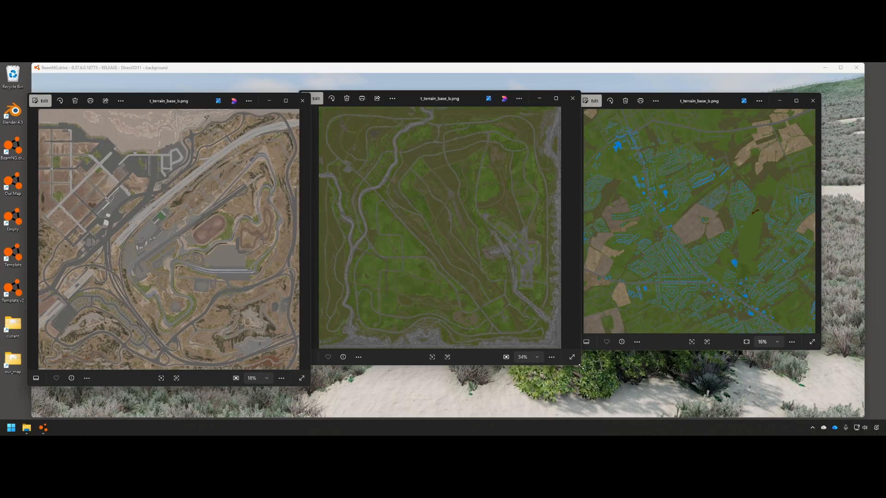
- Enlarge the east coast and dover texture viewers, and examine the east coast texture's road and grass areas up close
{"action": "left_click_drag", "start_coordinate": [581, 366], "coordinate": [587, 387]}
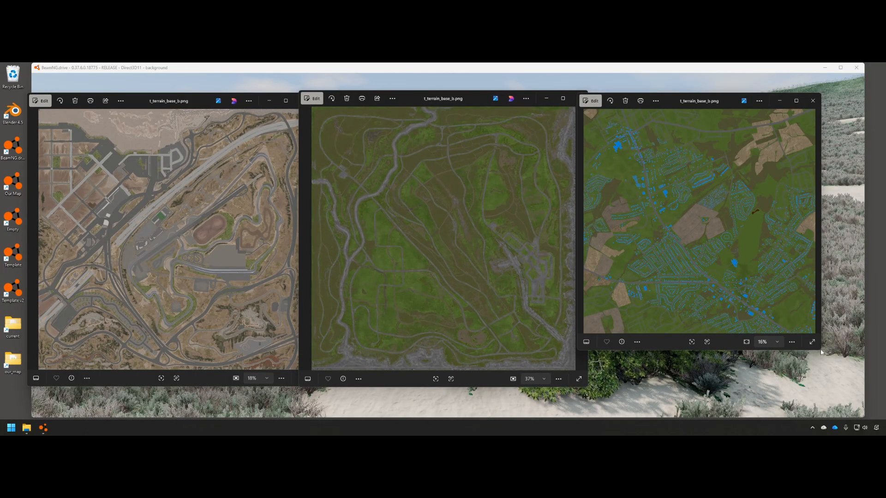
{"action": "left_click_drag", "start_coordinate": [820, 350], "coordinate": [850, 390]}
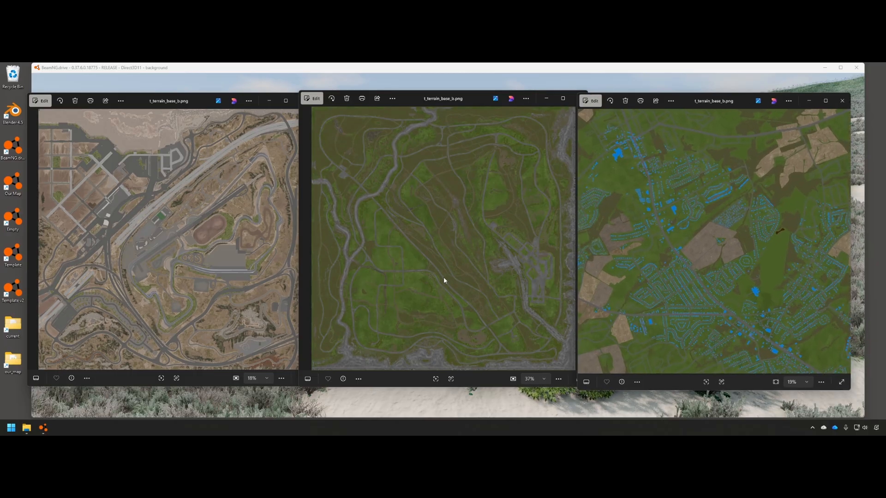
{"action": "left_click", "coordinate": [457, 268]}
{"action": "scroll", "coordinate": [458, 268], "scroll_direction": "up", "scroll_amount": 10}
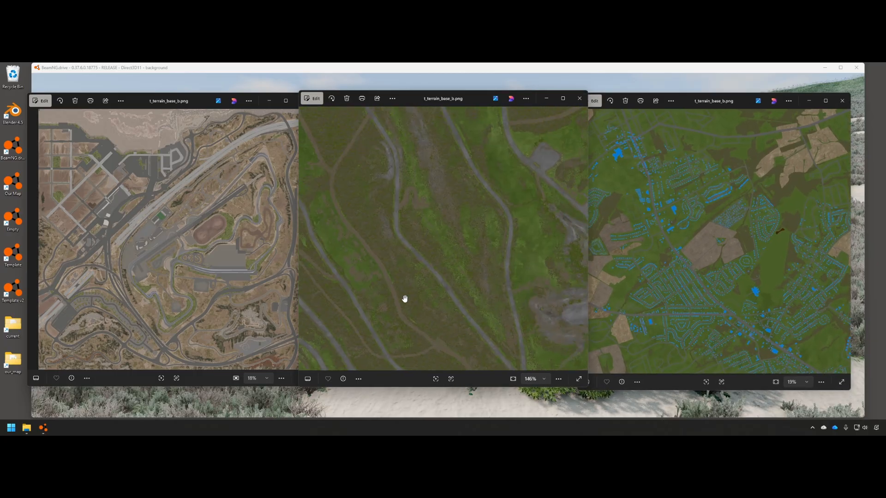
{"action": "scroll", "coordinate": [432, 281], "scroll_direction": "up", "scroll_amount": 5}
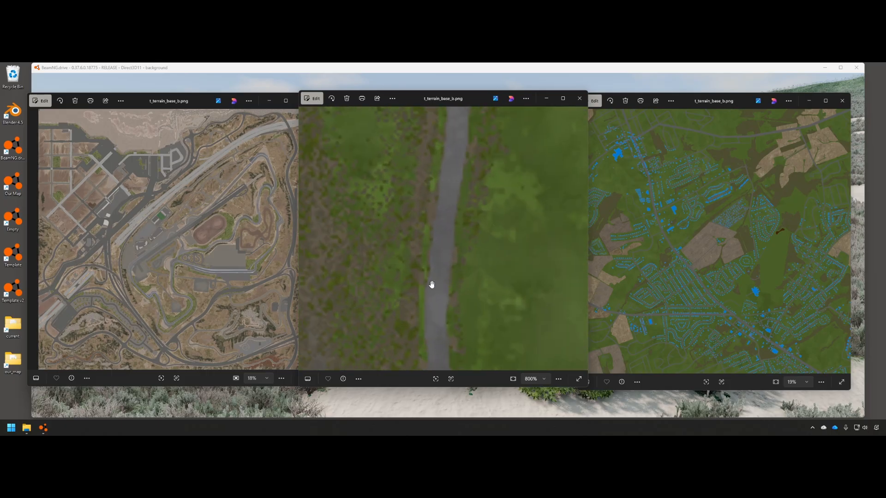
{"action": "scroll", "coordinate": [444, 279], "scroll_direction": "down", "scroll_amount": 3}
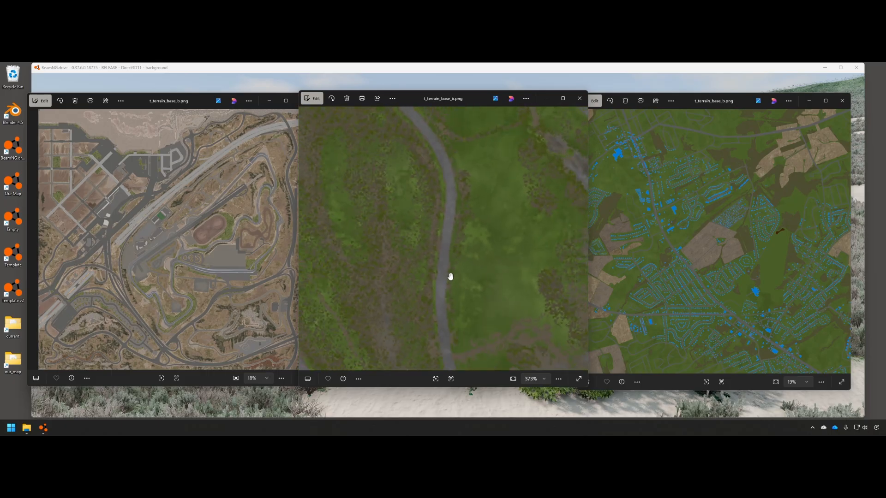
{"action": "scroll", "coordinate": [448, 278], "scroll_direction": "down", "scroll_amount": 5}
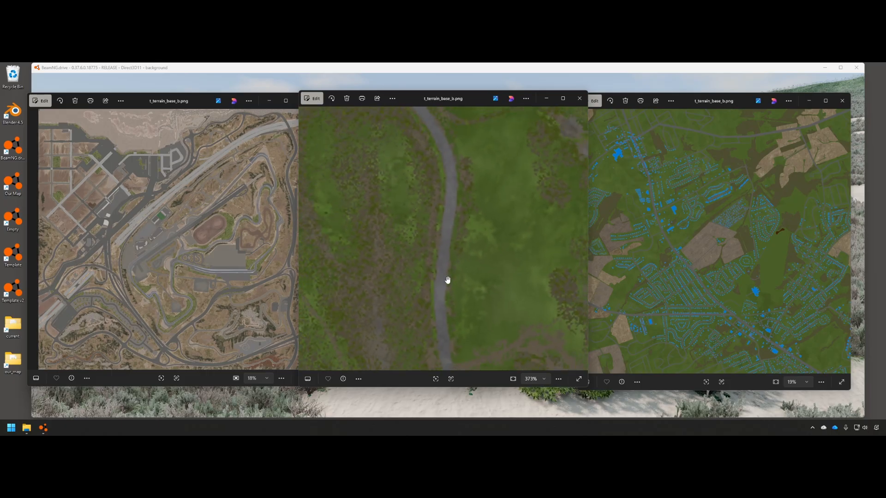
{"action": "scroll", "coordinate": [448, 279], "scroll_direction": "down", "scroll_amount": 4}
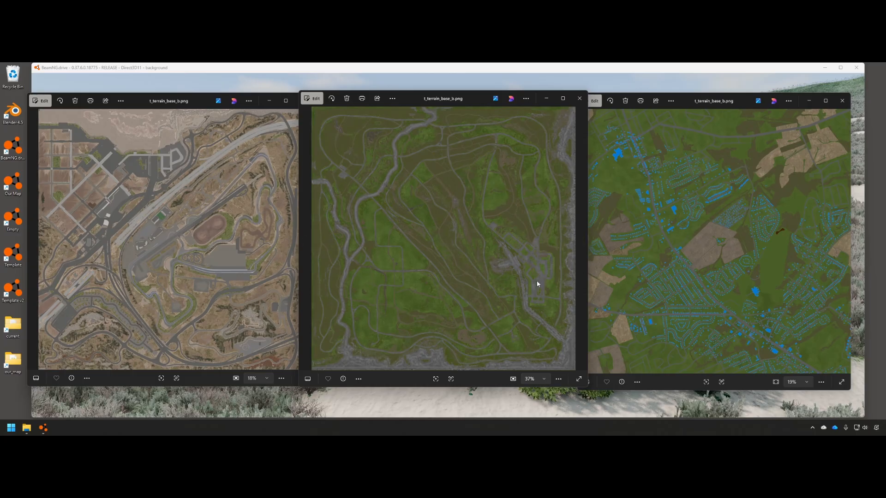
- Close the three t_terrain_base_b.png viewers and switch back to BeamNG.drive to view the terrain around the van
{"action": "left_click", "coordinate": [578, 100]}
{"action": "left_click", "coordinate": [298, 101]}
{"action": "left_click", "coordinate": [842, 101]}
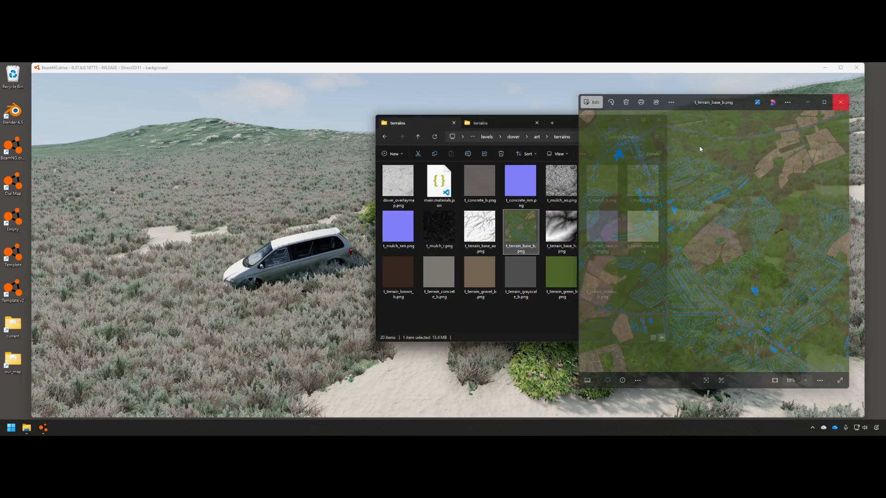
{"action": "left_click", "coordinate": [700, 149]}
{"action": "right_click_drag", "start_coordinate": [699, 149], "coordinate": [436, 223]}
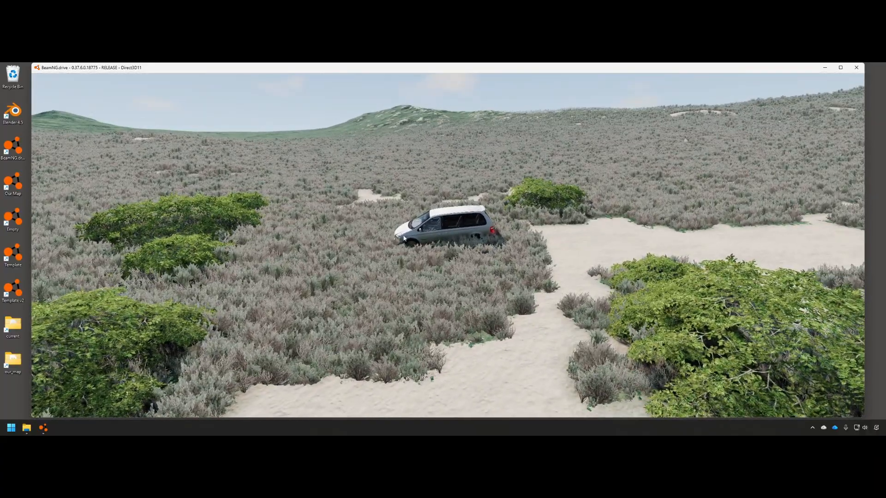
- Load the Template v2 level in Freeroam at the Default spawn point that is not marked Last Used
{"action": "key", "text": "Escape"}
{"action": "left_click", "coordinate": [401, 286]}
{"action": "scroll", "coordinate": [237, 255], "scroll_direction": "down", "scroll_amount": 2}
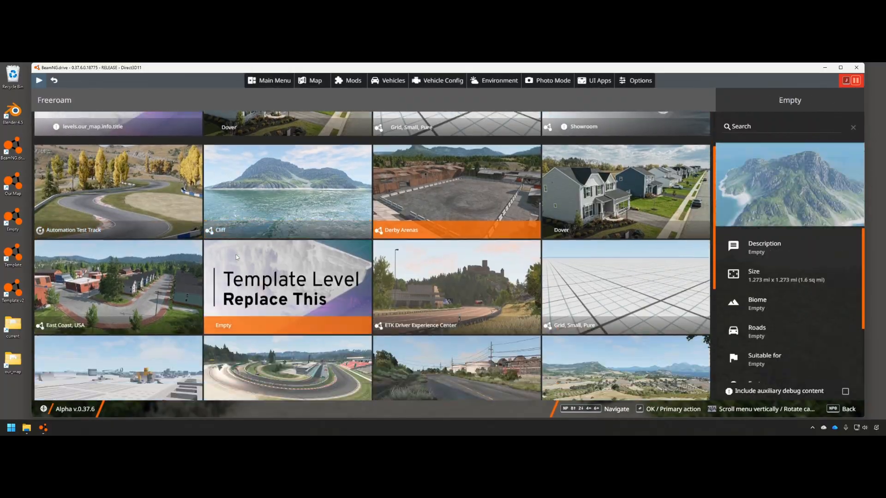
{"action": "scroll", "coordinate": [236, 257], "scroll_direction": "down", "scroll_amount": 5}
{"action": "left_click", "coordinate": [579, 281]}
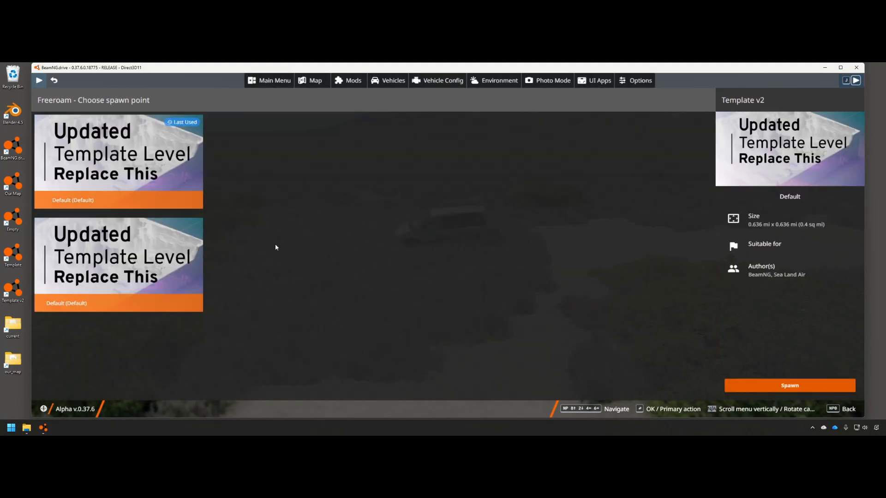
{"action": "left_click", "coordinate": [145, 264]}
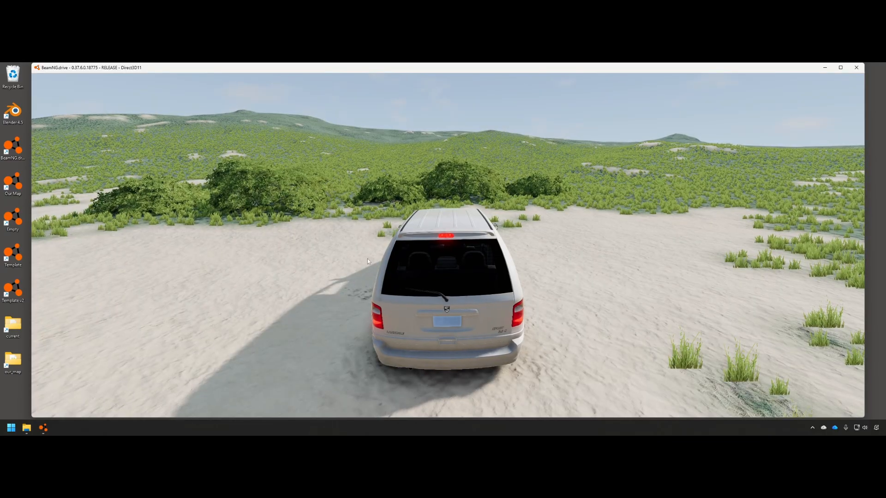
- Examine the grass and sand terrain around the van in Template v2 from a wider, elevated view while driving
{"action": "right_click_drag", "start_coordinate": [366, 259], "coordinate": [410, 263]}
{"action": "scroll", "coordinate": [366, 259], "scroll_direction": "down", "scroll_amount": 3}
{"action": "key", "text": "w"}
{"action": "key", "text": "s"}
{"action": "key", "text": "w"}
{"action": "key", "text": "w"}
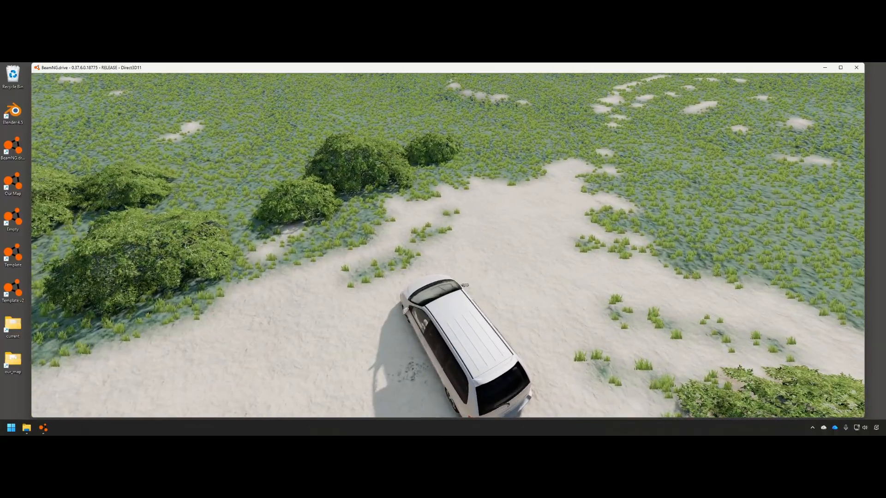